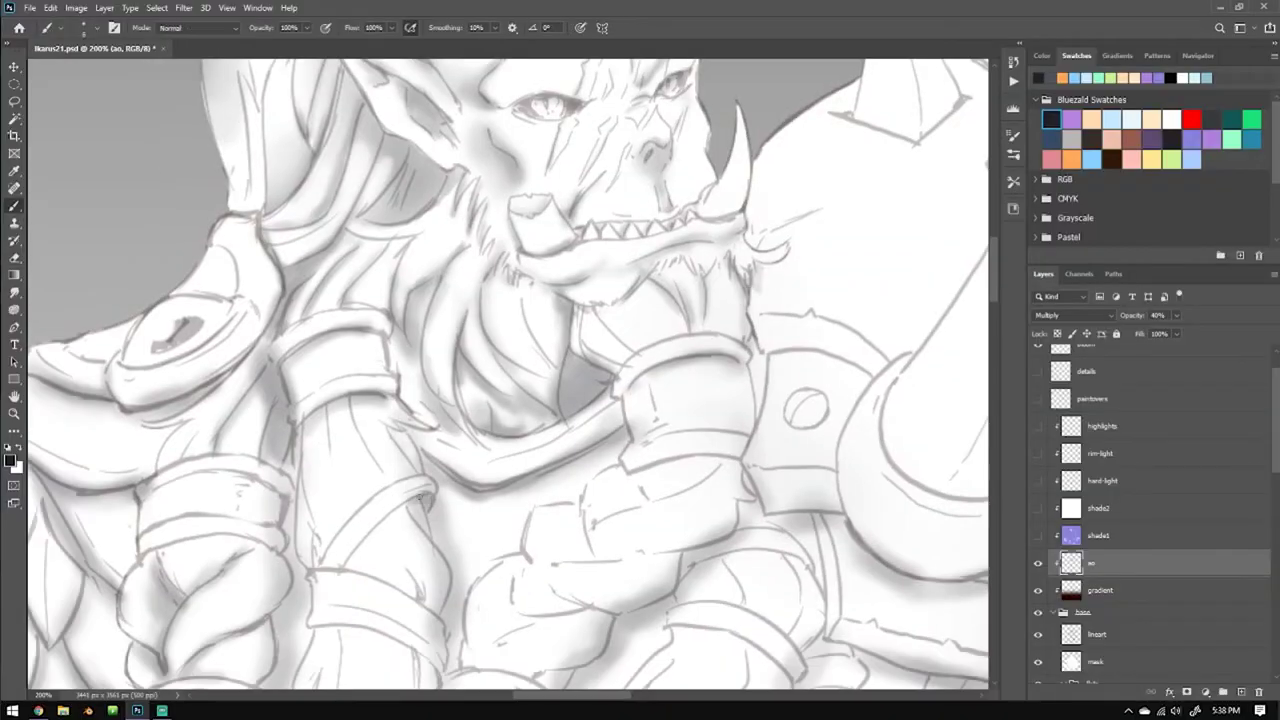
# Paint soft occlusion shading on the ao layer along the beard braids, their bands and their tufted ends.
pyautogui.scroll(-3, 420, 510)
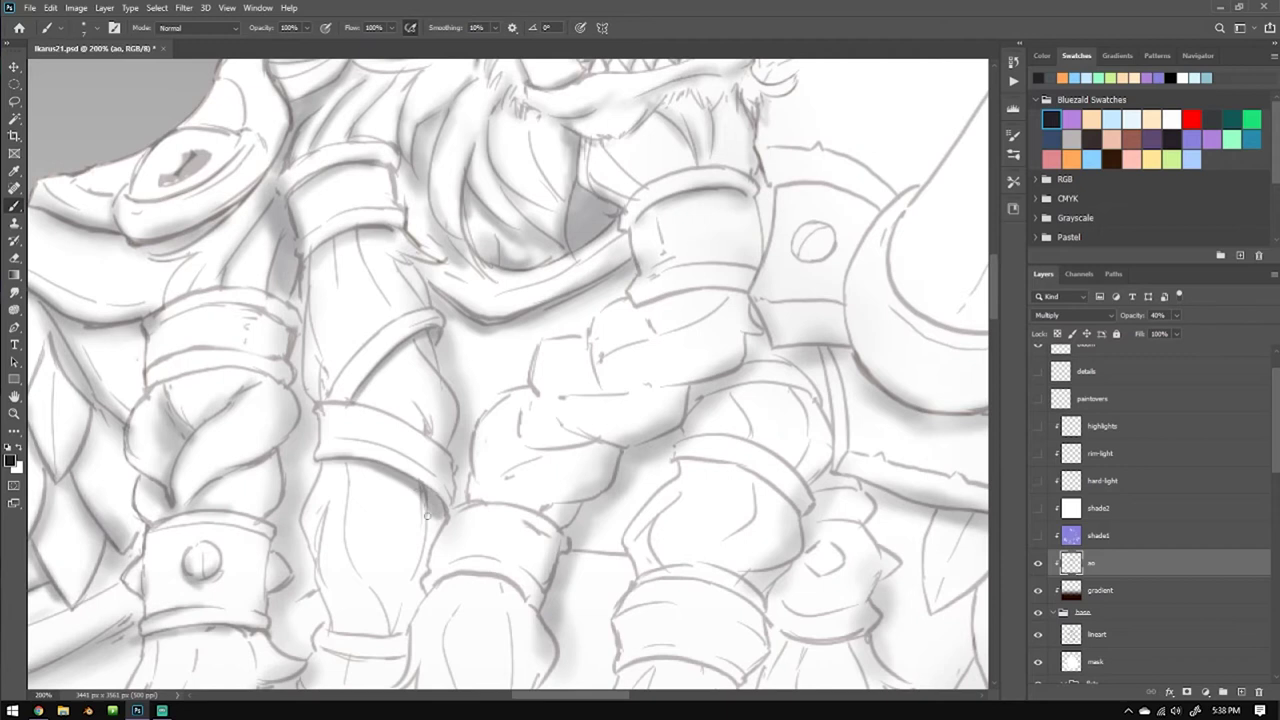
pyautogui.scroll(-3, 427, 515)
pyautogui.moveTo(370, 430)
pyautogui.mouseDown()
pyautogui.moveTo(345, 505)
pyautogui.moveTo(440, 522)
pyautogui.mouseUp()
pyautogui.moveTo(336, 600); pyautogui.dragTo(442, 606)
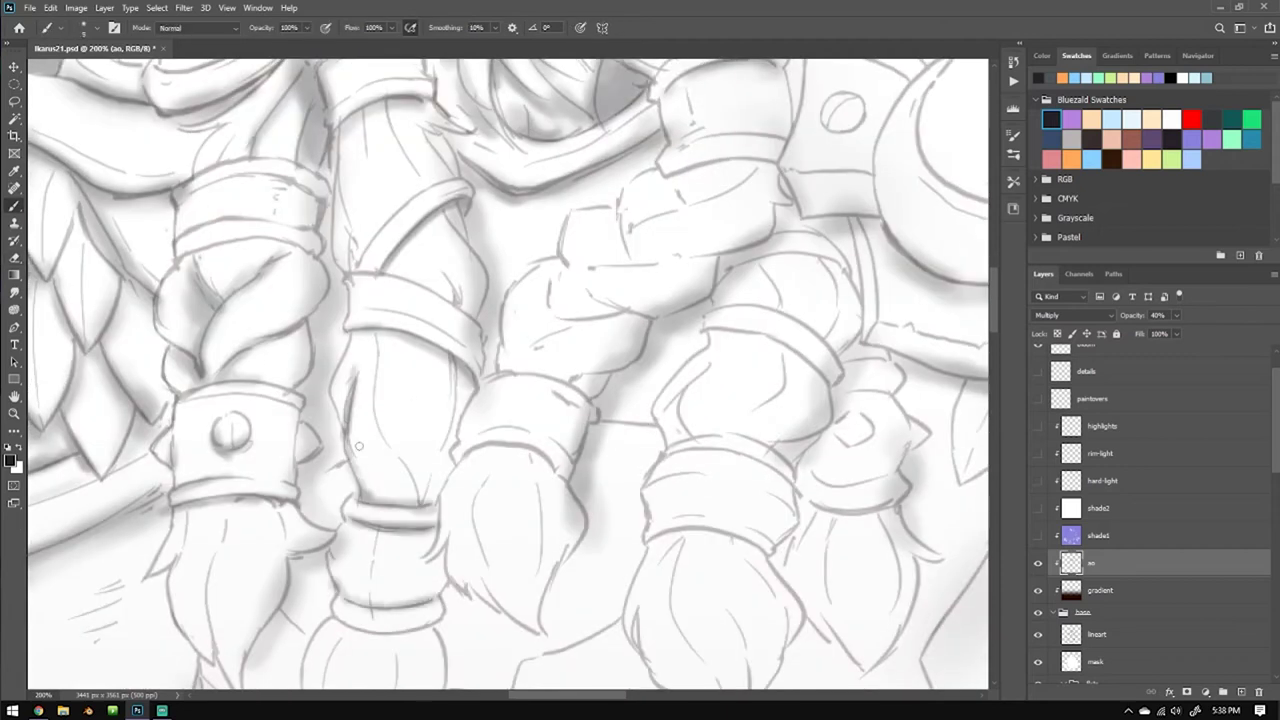
pyautogui.scroll(-3, 398, 641)
pyautogui.moveTo(330, 358)
pyautogui.mouseDown()
pyautogui.moveTo(280, 392)
pyautogui.moveTo(266, 466)
pyautogui.mouseUp()
pyautogui.moveTo(222, 372)
pyautogui.mouseDown()
pyautogui.moveTo(202, 504)
pyautogui.moveTo(168, 544)
pyautogui.mouseUp()
pyautogui.scroll(3, 200, 500)
# Erase excess shading around the beard braids on the character's right side to soften the shadow edges.
pyautogui.press('e')
pyautogui.scroll(-2, 497, 377)
pyautogui.moveTo(551, 396); pyautogui.dragTo(496, 500)
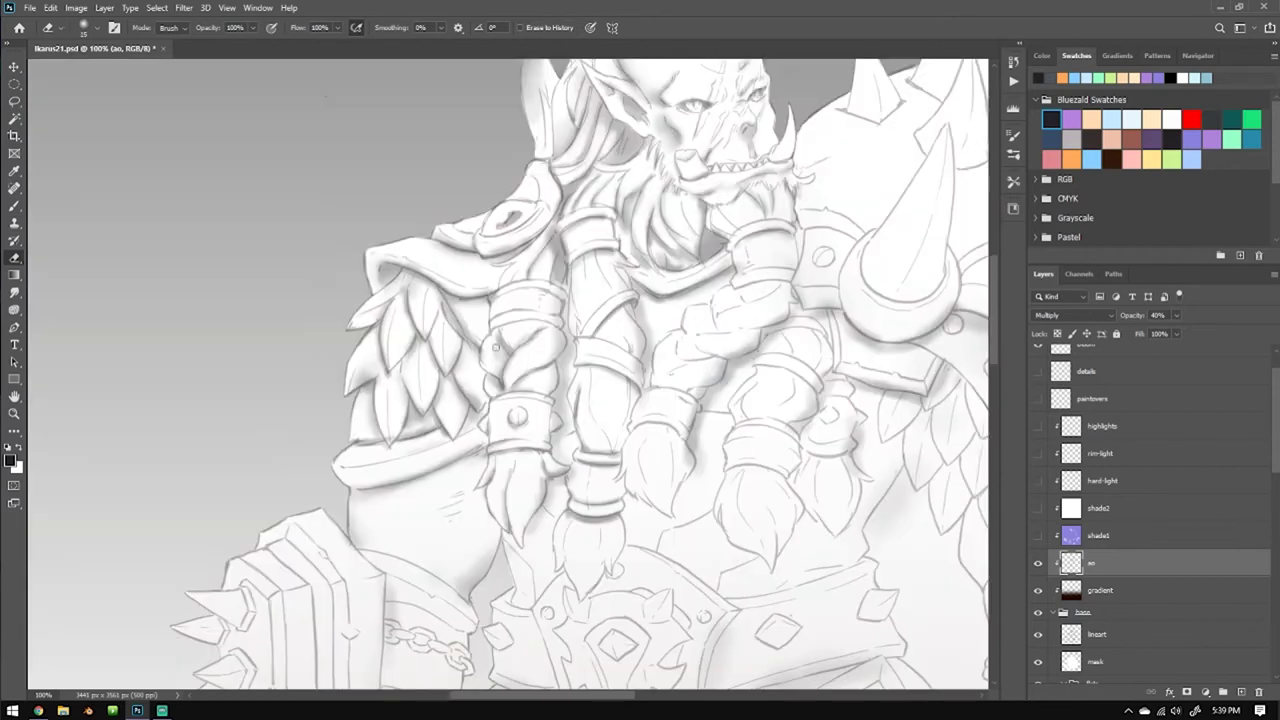
pyautogui.moveTo(552, 285)
pyautogui.mouseDown()
pyautogui.moveTo(526, 389)
pyautogui.moveTo(511, 331)
pyautogui.moveTo(553, 381)
pyautogui.moveTo(558, 424)
pyautogui.mouseUp()
# Outline part of the shoulder armour with the Lasso and brush occlusion shading inside it.
pyautogui.press('l')
pyautogui.hotkey('ctrl', '+')
pyautogui.hotkey('ctrl', '+')
pyautogui.moveTo(652, 452); pyautogui.dragTo(651, 520)
pyautogui.press('b')
pyautogui.hotkey('ctrl', '-')
pyautogui.hotkey('ctrl', '-')
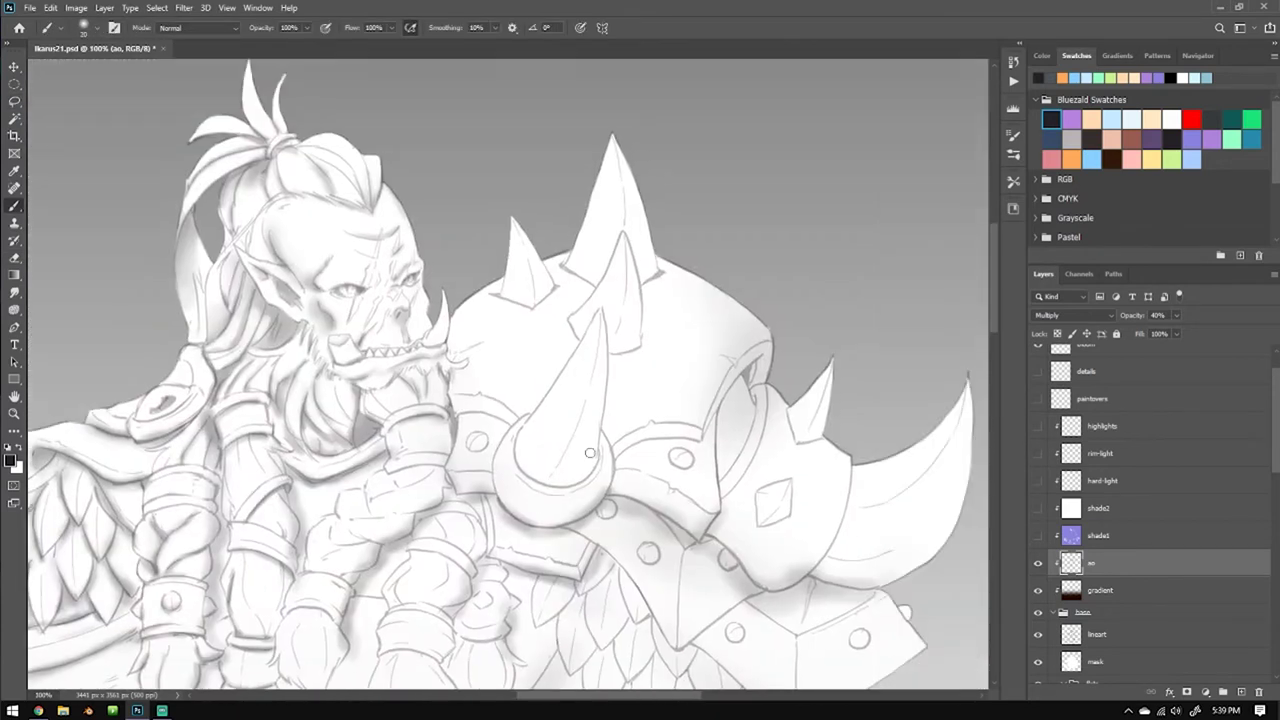
# Shade and clean up the plates beneath the horned pauldron and the feathers hanging below them.
pyautogui.moveTo(600, 556)
pyautogui.mouseDown()
pyautogui.moveTo(505, 400)
pyautogui.moveTo(470, 384)
pyautogui.moveTo(495, 395)
pyautogui.moveTo(485, 495)
pyautogui.moveTo(455, 545)
pyautogui.mouseUp()
pyautogui.press('e')
pyautogui.press('l')
pyautogui.press('b')
pyautogui.press('e')
pyautogui.moveTo(500, 440); pyautogui.dragTo(490, 500)
pyautogui.press('b')
pyautogui.moveTo(530, 410)
pyautogui.mouseDown()
pyautogui.moveTo(516, 470)
pyautogui.moveTo(536, 535)
pyautogui.mouseUp()
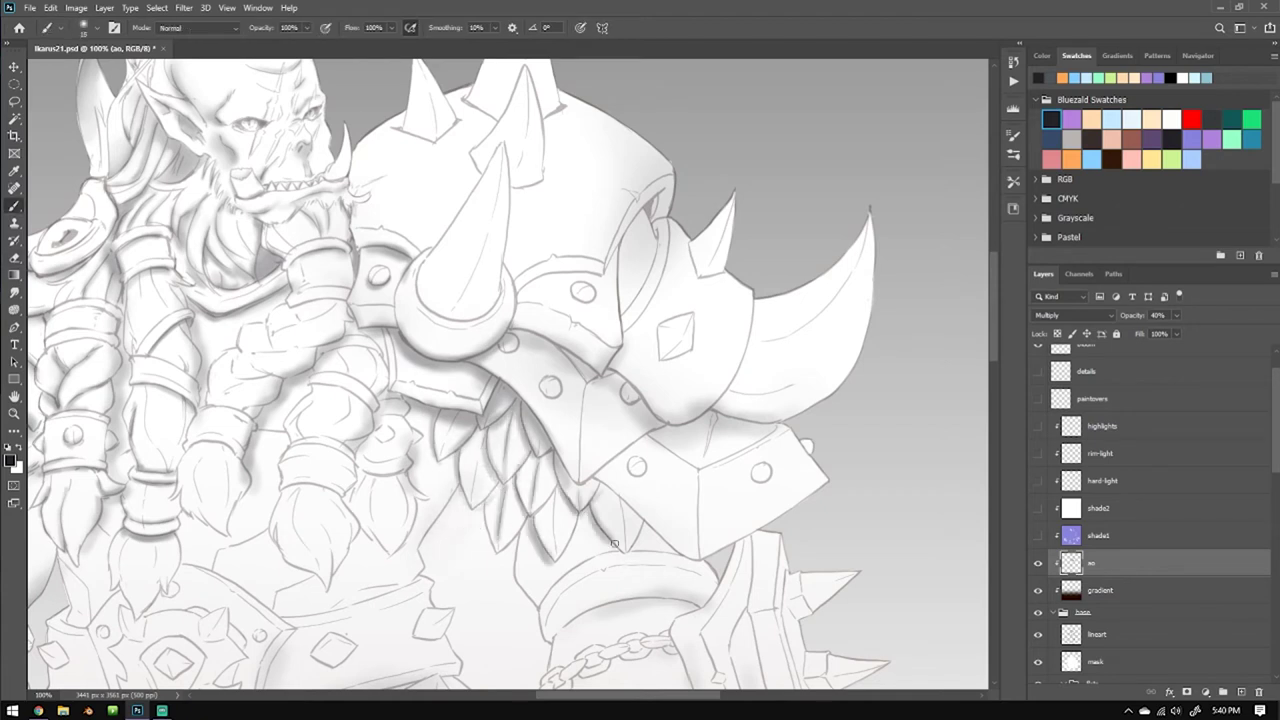
pyautogui.moveTo(614, 543); pyautogui.dragTo(596, 512)
pyautogui.scroll(-3, 580, 534)
pyautogui.scroll(3, 611, 259)
# Paint shadows along the pauldron's lower rim, its rivet and the diamond stud, erasing stray shading.
pyautogui.moveTo(604, 270)
pyautogui.mouseDown()
pyautogui.moveTo(550, 278)
pyautogui.moveTo(600, 300)
pyautogui.mouseUp()
pyautogui.press('e')
pyautogui.moveTo(520, 300); pyautogui.dragTo(594, 286)
pyautogui.press('b')
pyautogui.moveTo(640, 228)
pyautogui.mouseDown()
pyautogui.moveTo(653, 258)
pyautogui.moveTo(656, 238)
pyautogui.moveTo(625, 295)
pyautogui.mouseUp()
pyautogui.press('e')
pyautogui.moveTo(630, 300); pyautogui.dragTo(648, 240)
pyautogui.press('b')
pyautogui.moveTo(660, 330); pyautogui.dragTo(688, 360)
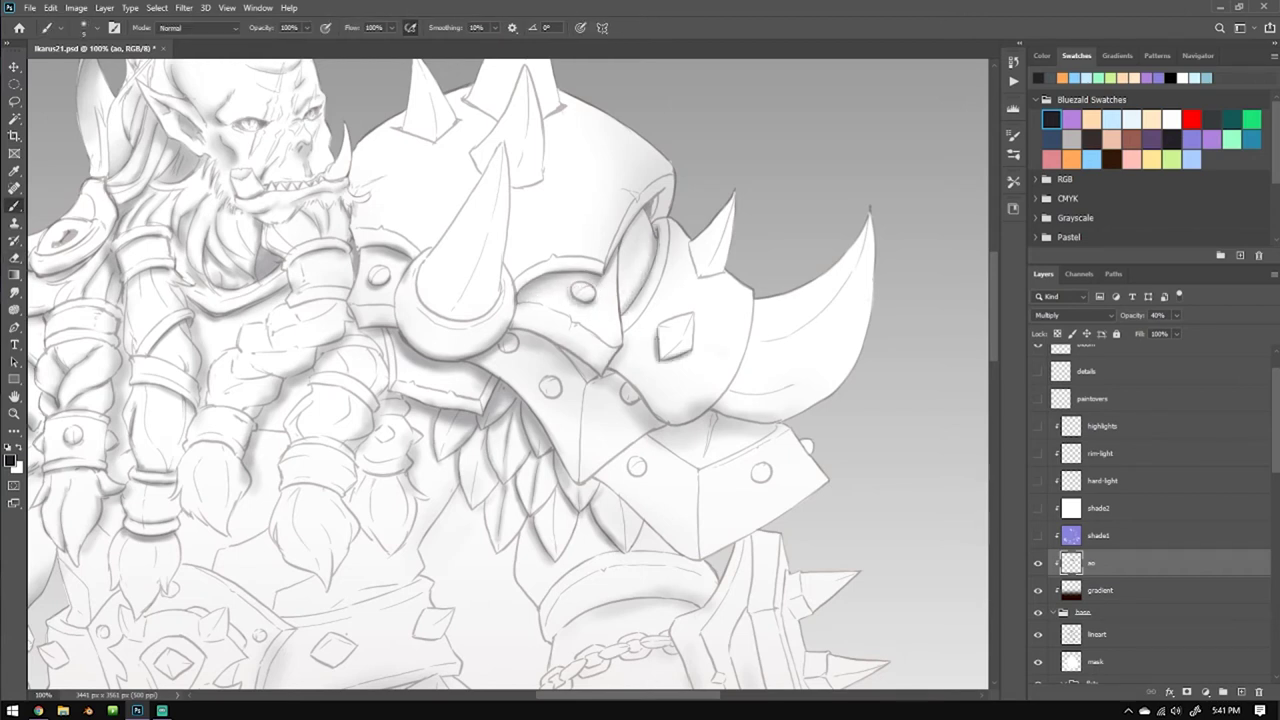
# Shade the bases of the pauldron's spikes and the overlapping plate edges, cleaning the shadows with the Eraser.
pyautogui.press('e')
pyautogui.moveTo(689, 265); pyautogui.dragTo(630, 420)
pyautogui.press('b')
pyautogui.moveTo(620, 350); pyautogui.dragTo(565, 380)
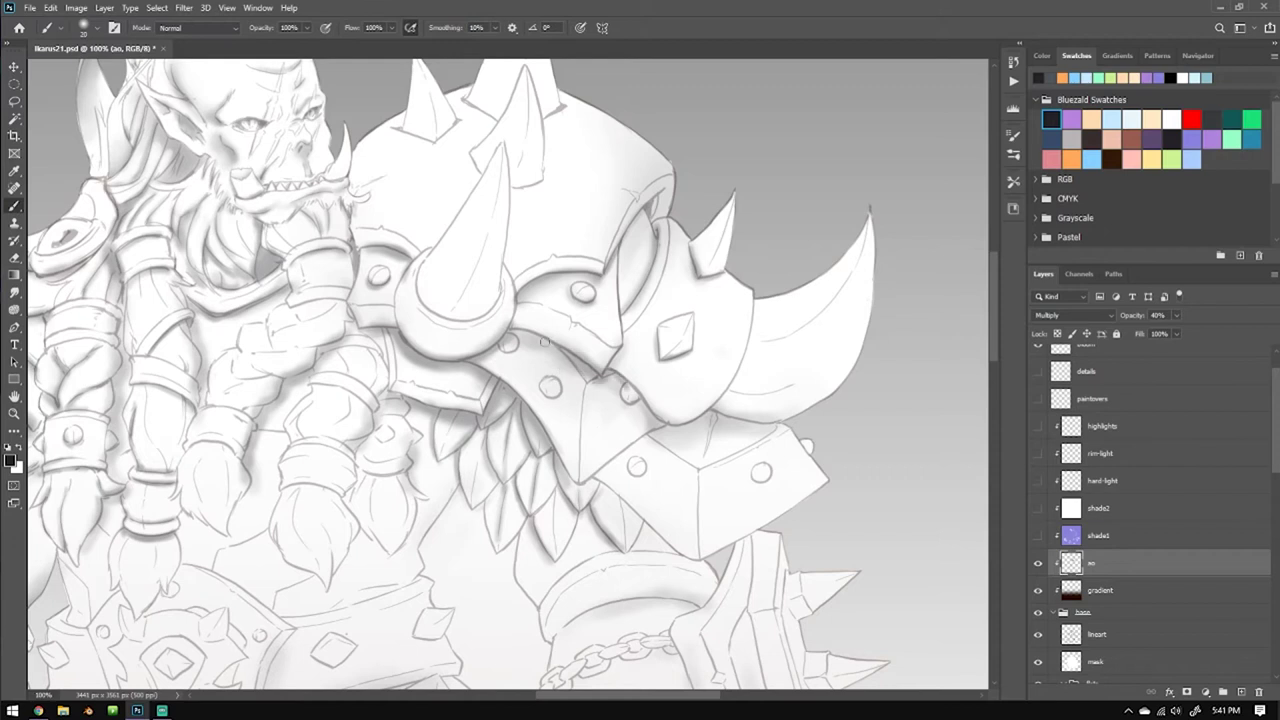
pyautogui.moveTo(423, 292); pyautogui.dragTo(443, 442)
pyautogui.moveTo(520, 440); pyautogui.dragTo(485, 470)
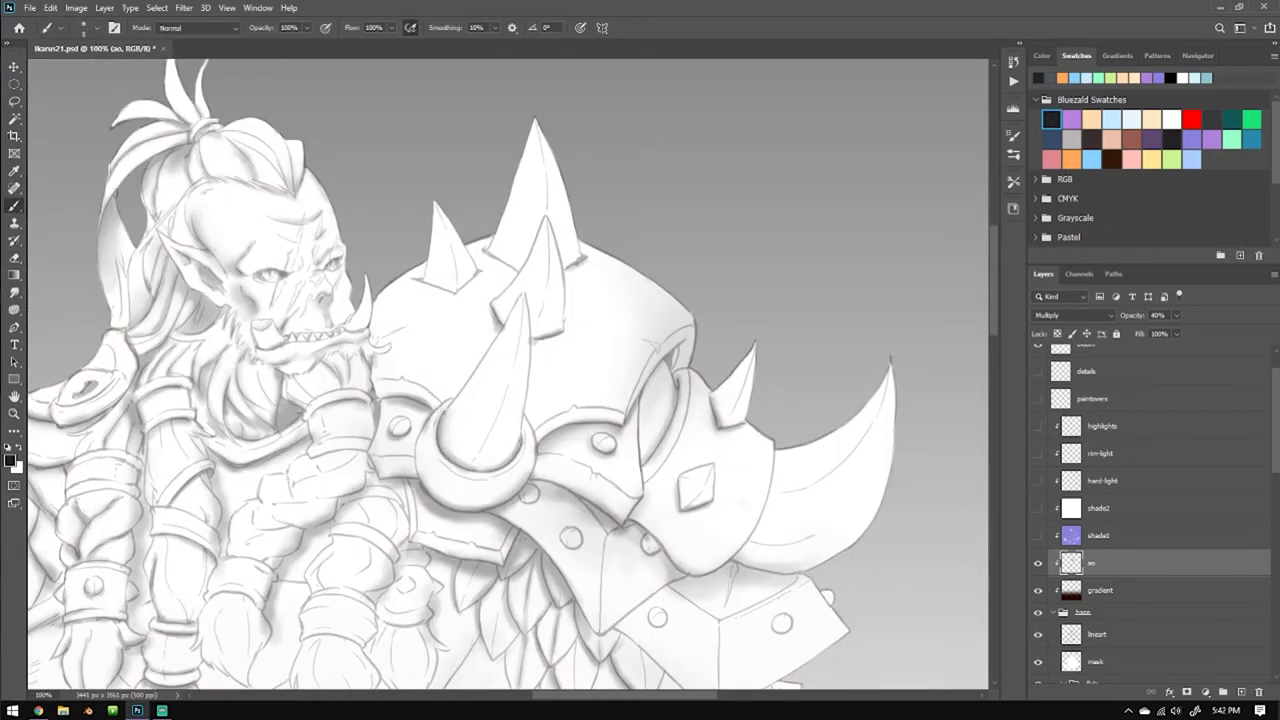
pyautogui.press('e')
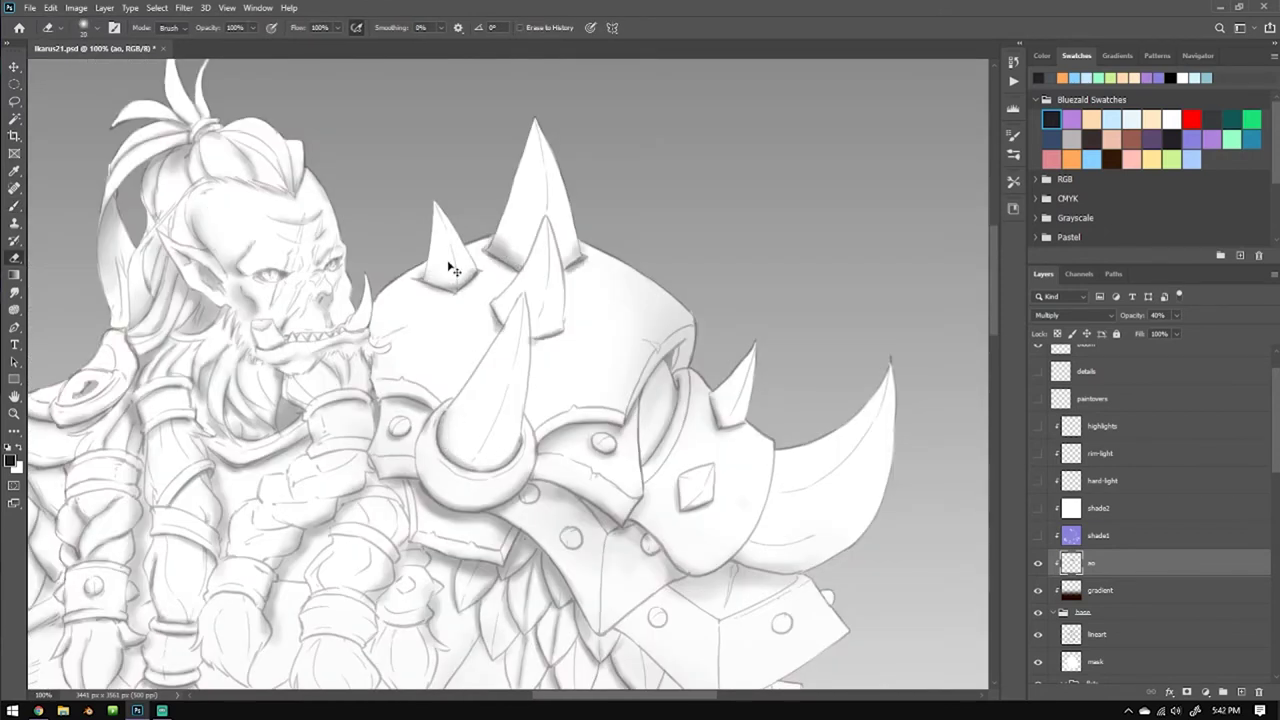
# Hide the lineart layer to examine the shading alone, and show the layer again.
pyautogui.hotkey('ctrl', '-')
pyautogui.click(1038, 634)
pyautogui.click(1040, 634)
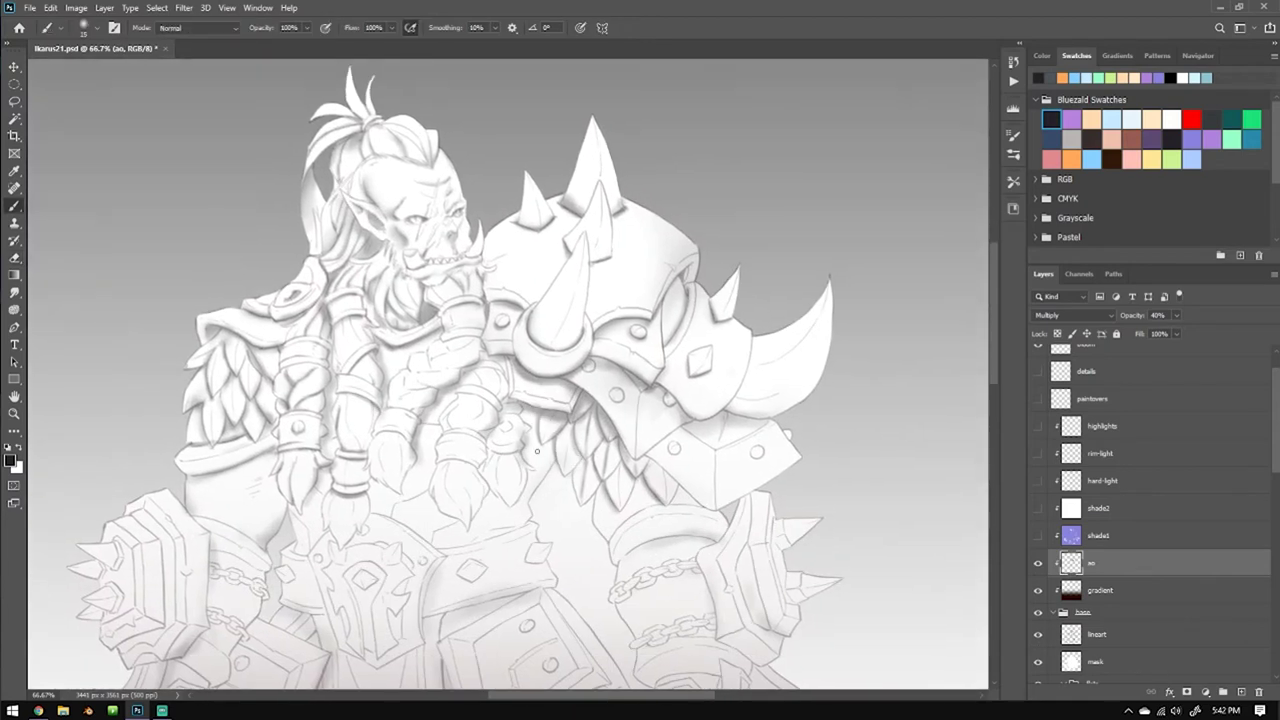
# Lasso the cape area between torso and arm and fill it with broad, soft shading.
pyautogui.press('l')
pyautogui.hotkey('ctrl', '+')
pyautogui.moveTo(508, 345)
pyautogui.mouseDown()
pyautogui.moveTo(480, 322)
pyautogui.moveTo(500, 420)
pyautogui.moveTo(414, 460)
pyautogui.moveTo(495, 448)
pyautogui.moveTo(520, 430)
pyautogui.moveTo(410, 408)
pyautogui.mouseUp()
pyautogui.press('b')
pyautogui.press('e')
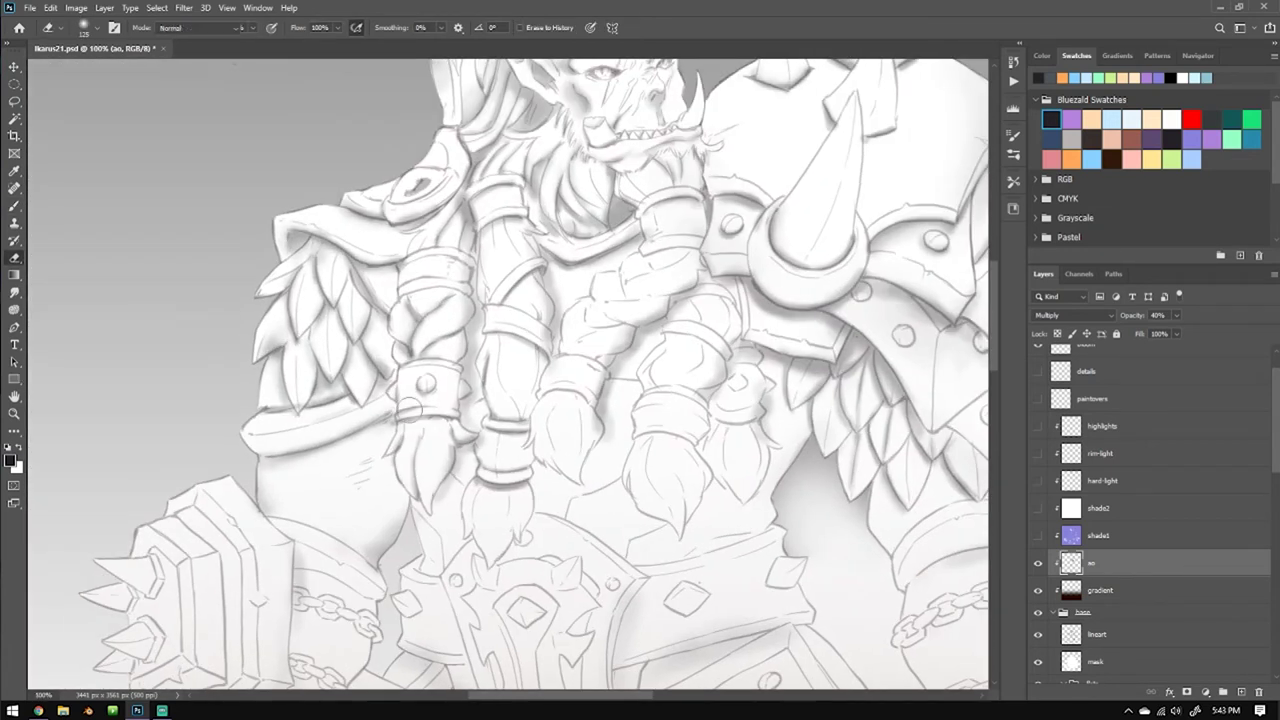
# Shade the twists, bands and tufts of the central and neighbouring beard braids.
pyautogui.press('b')
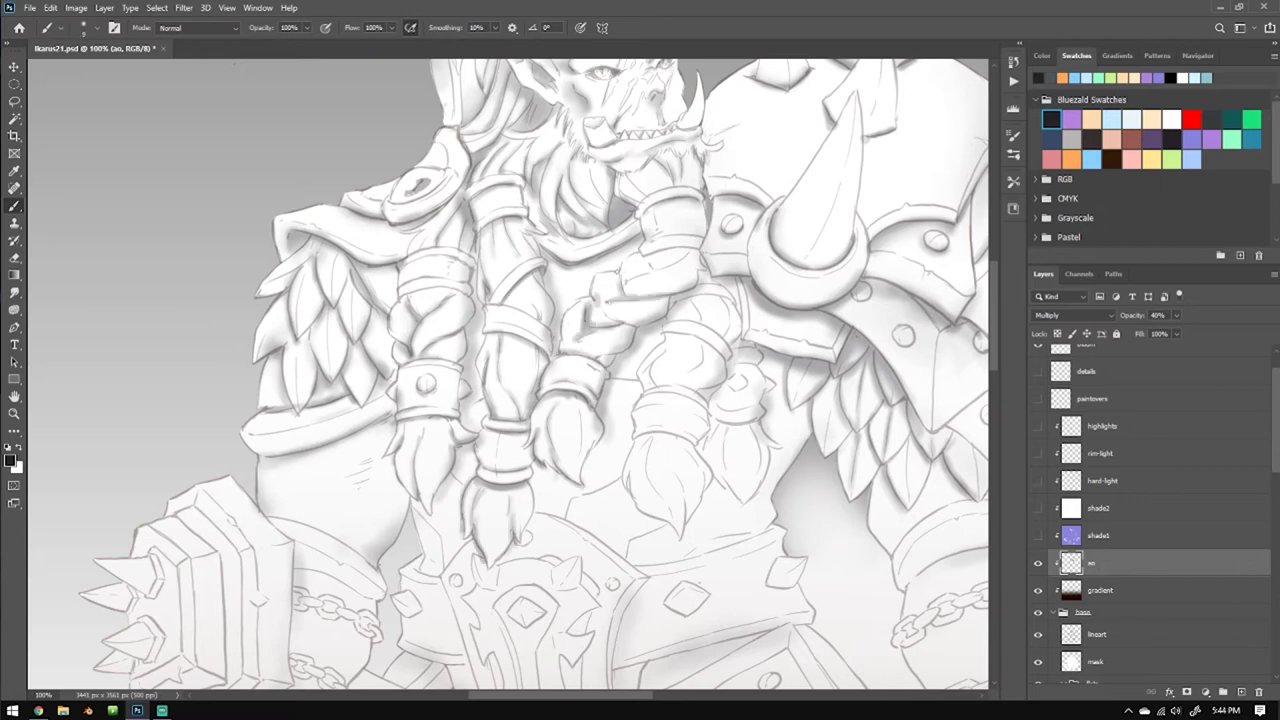
pyautogui.press('e')
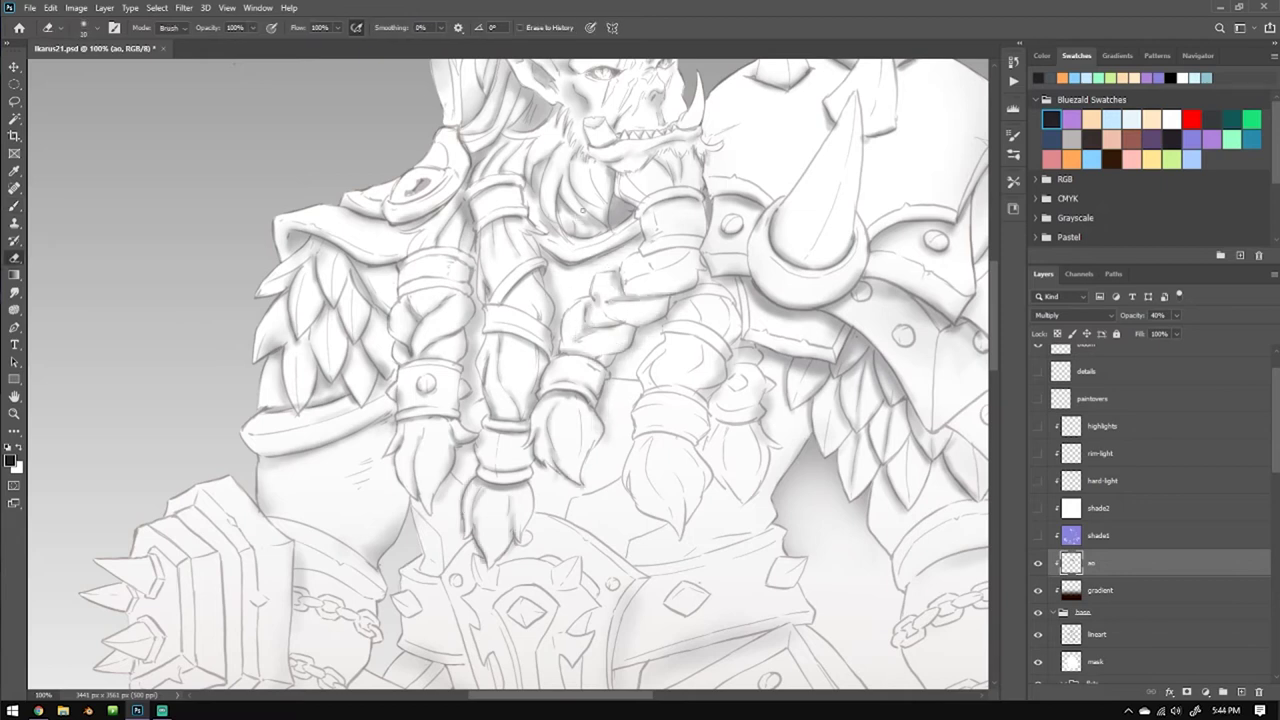
pyautogui.hotkey('ctrl', '-')
pyautogui.hotkey('ctrl', '-')
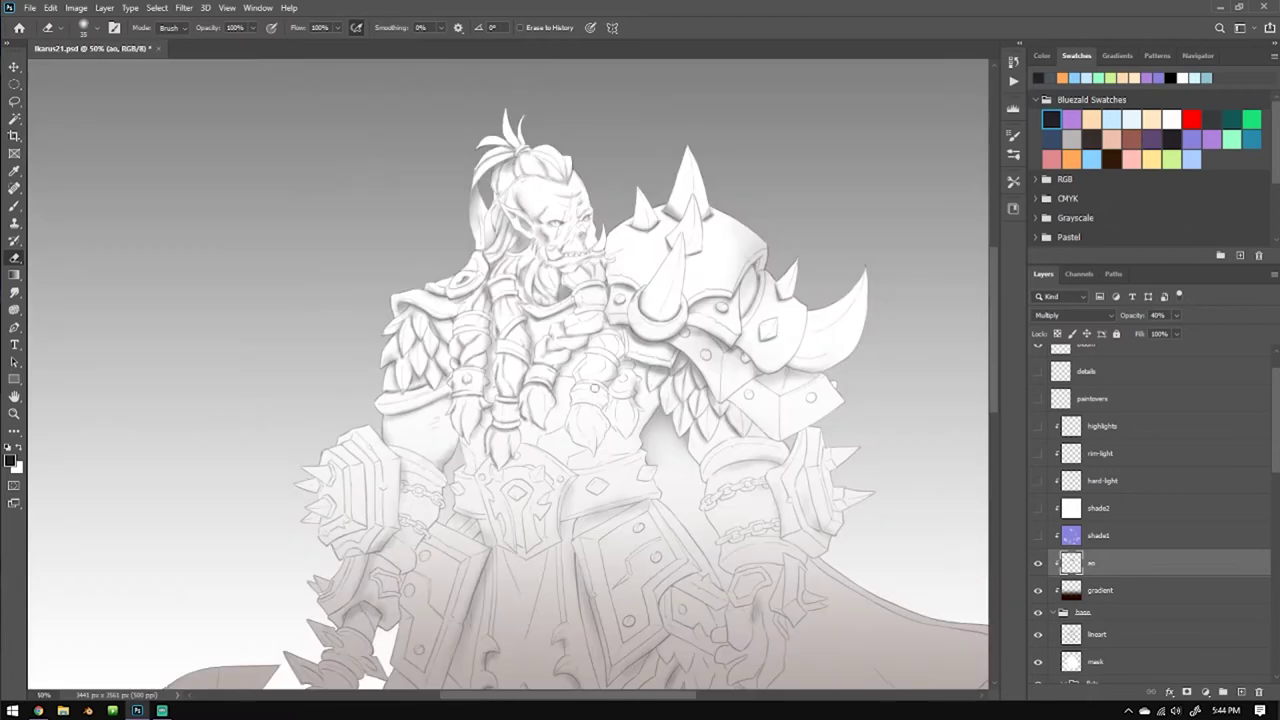
pyautogui.hotkey('ctrl', '+')
pyautogui.press('b')
pyautogui.hotkey('ctrl', '+')
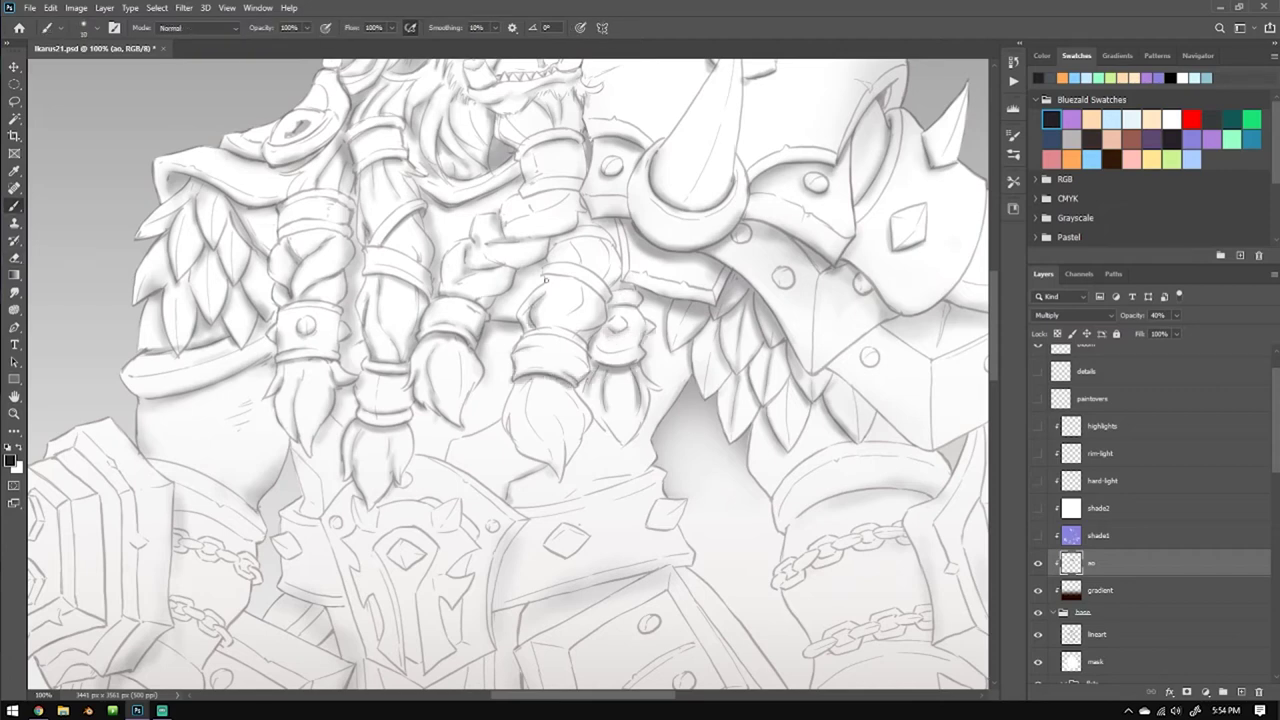
# Deepen the fold shadows in the central braid and erase the overflow on its strands.
pyautogui.hotkey('ctrl', '+')
pyautogui.hotkey('ctrl', '+')
pyautogui.press('r')
pyautogui.press('b')
pyautogui.moveTo(610, 235)
pyautogui.mouseDown()
pyautogui.moveTo(423, 286)
pyautogui.moveTo(380, 240)
pyautogui.mouseUp()
pyautogui.press('e')
pyautogui.moveTo(370, 320); pyautogui.dragTo(433, 329)
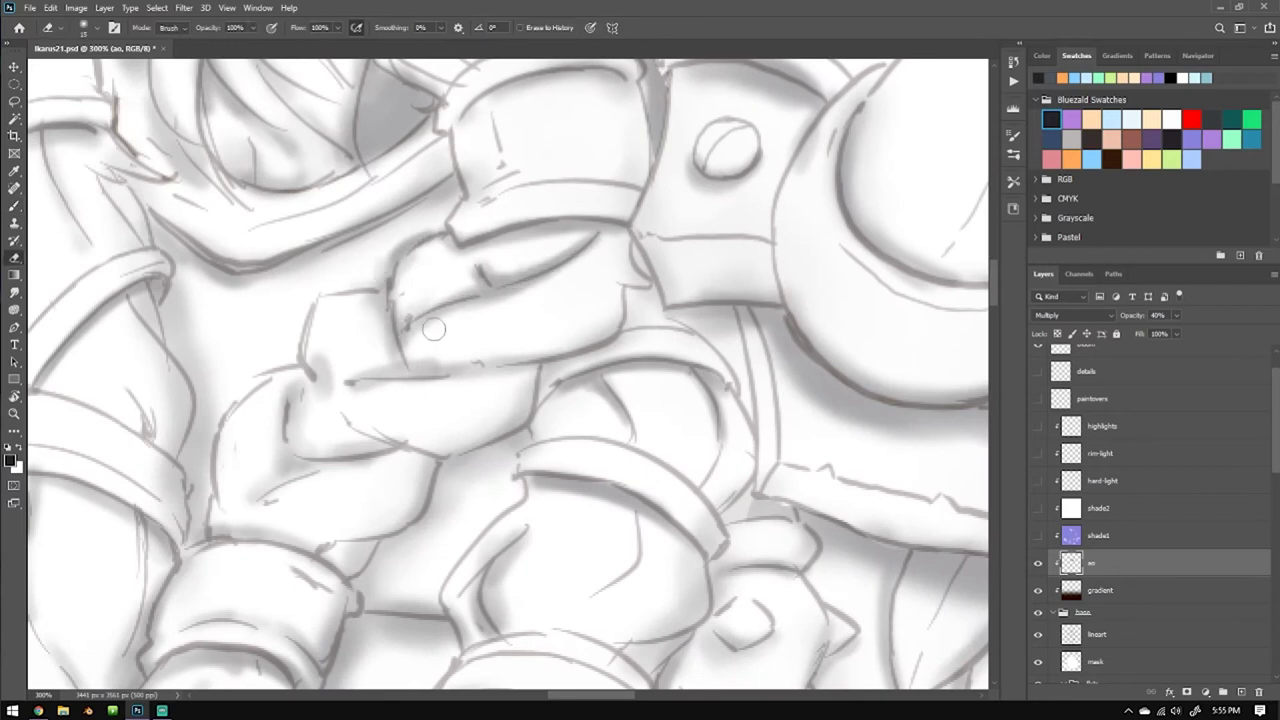
# Shade the folds of the banded braid next to the horned pauldron, above its tufted end.
pyautogui.hotkey('ctrl', '-')
pyautogui.press('b')
pyautogui.moveTo(600, 490); pyautogui.dragTo(545, 540)
pyautogui.moveTo(540, 385); pyautogui.dragTo(518, 428)
pyautogui.scroll(-6, 500, 400)
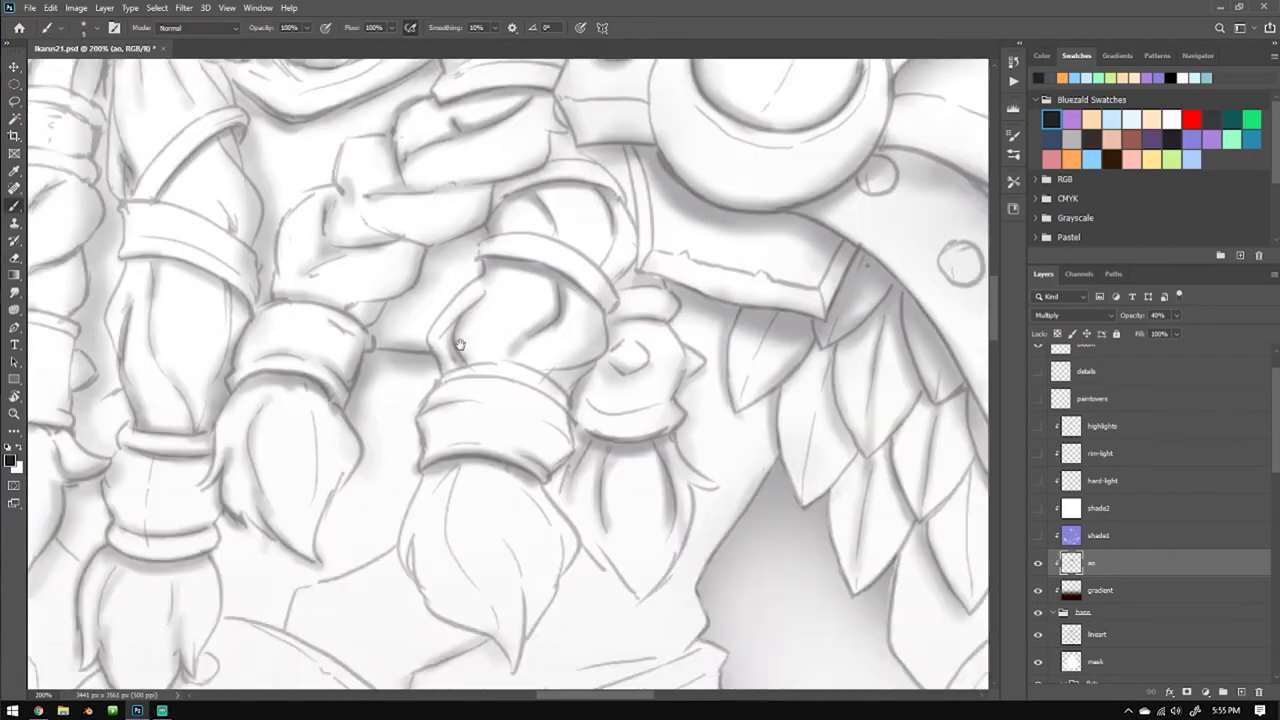
pyautogui.moveTo(478, 342)
pyautogui.mouseDown()
pyautogui.moveTo(521, 524)
pyautogui.moveTo(575, 400)
pyautogui.mouseUp()
# Lasso along the belt buckle's outline, paint the shadow around its edge, and deselect.
pyautogui.hotkey('ctrl', '-')
pyautogui.press('l')
pyautogui.hotkey('ctrl', '+')
pyautogui.hotkey('ctrl', '+')
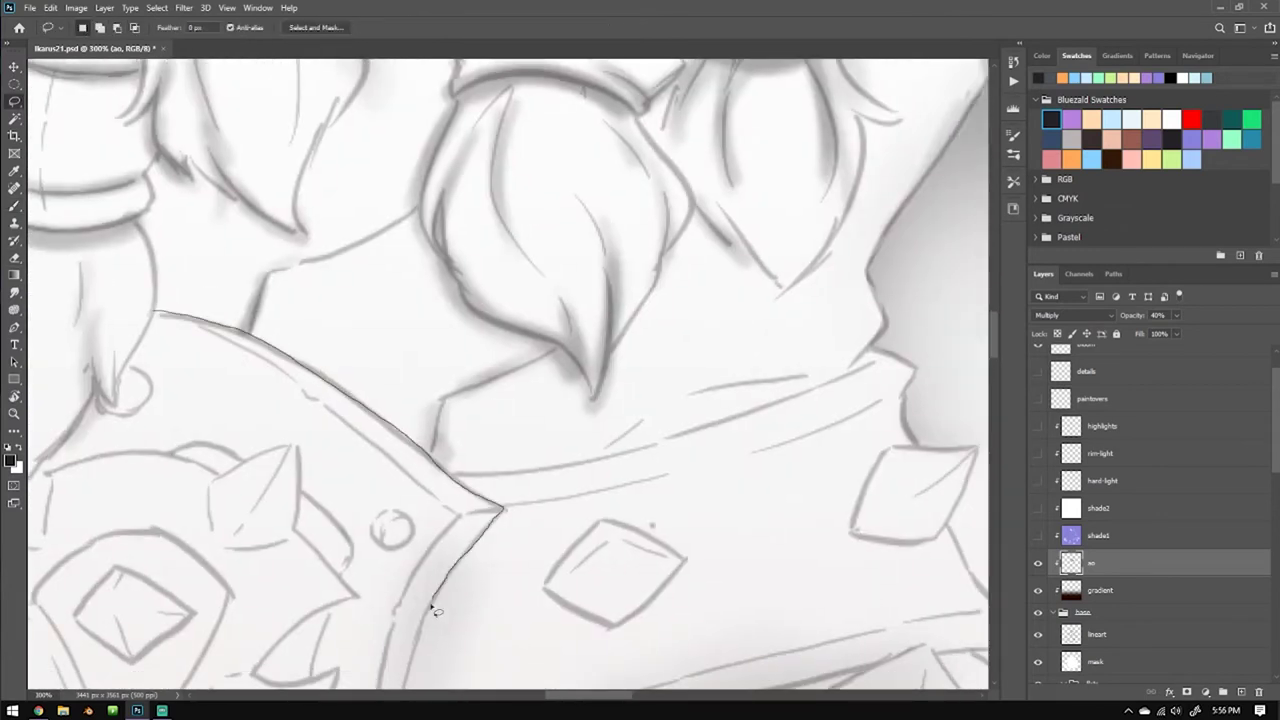
pyautogui.moveTo(436, 610); pyautogui.dragTo(438, 612)
pyautogui.scroll(-5, 500, 400)
pyautogui.moveTo(572, 244); pyautogui.dragTo(605, 290)
pyautogui.press('b')
pyautogui.moveTo(436, 422); pyautogui.dragTo(530, 290)
pyautogui.hotkey('ctrl', 'd')
pyautogui.hotkey('ctrl', '-')
# Shade the belt's upper edge, its diamond studs, and the gem and arch of the buckle emblem.
pyautogui.scroll(5, 529, 286)
pyautogui.moveTo(632, 397)
pyautogui.mouseDown()
pyautogui.moveTo(720, 382)
pyautogui.moveTo(474, 452)
pyautogui.mouseUp()
pyautogui.moveTo(820, 436)
pyautogui.mouseDown()
pyautogui.moveTo(740, 490)
pyautogui.moveTo(800, 470)
pyautogui.mouseUp()
pyautogui.moveTo(628, 508)
pyautogui.mouseDown()
pyautogui.moveTo(590, 540)
pyautogui.moveTo(625, 550)
pyautogui.moveTo(742, 390)
pyautogui.mouseUp()
pyautogui.moveTo(420, 385)
pyautogui.mouseDown()
pyautogui.moveTo(346, 404)
pyautogui.moveTo(440, 370)
pyautogui.mouseUp()
pyautogui.moveTo(350, 336); pyautogui.dragTo(310, 380)
pyautogui.moveTo(526, 372); pyautogui.dragTo(460, 428)
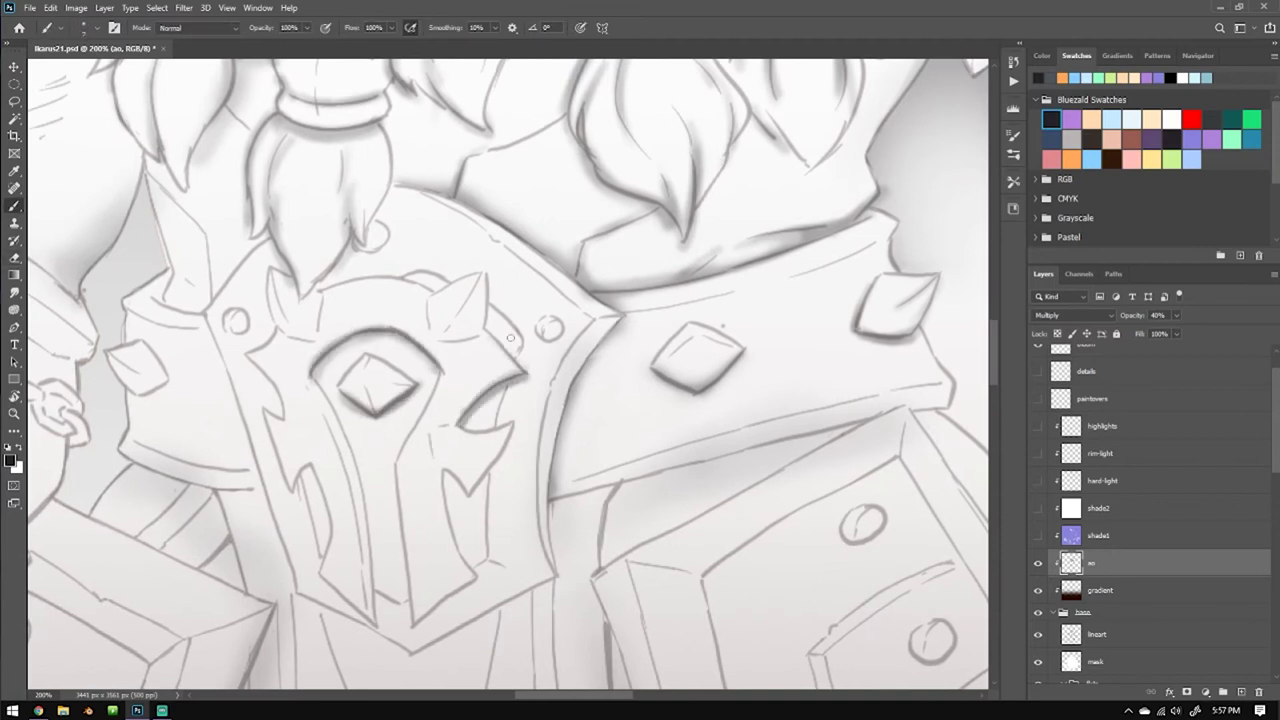
# Clean up the buckle emblem's shadows with the Eraser and add shading around its rivets.
pyautogui.press('e')
pyautogui.moveTo(505, 318); pyautogui.dragTo(520, 425)
pyautogui.moveTo(430, 420); pyautogui.dragTo(498, 355)
pyautogui.moveTo(385, 315)
pyautogui.mouseDown()
pyautogui.moveTo(425, 391)
pyautogui.moveTo(440, 530)
pyautogui.mouseUp()
pyautogui.press('b')
pyautogui.hotkey('ctrl', '-')
pyautogui.moveTo(330, 290); pyautogui.dragTo(300, 378)
# Examine the shading across the torso with the line art hidden, and show the lineart layer again.
pyautogui.press('e')
pyautogui.hotkey('ctrl', '-')
pyautogui.moveTo(367, 545); pyautogui.dragTo(772, 583)
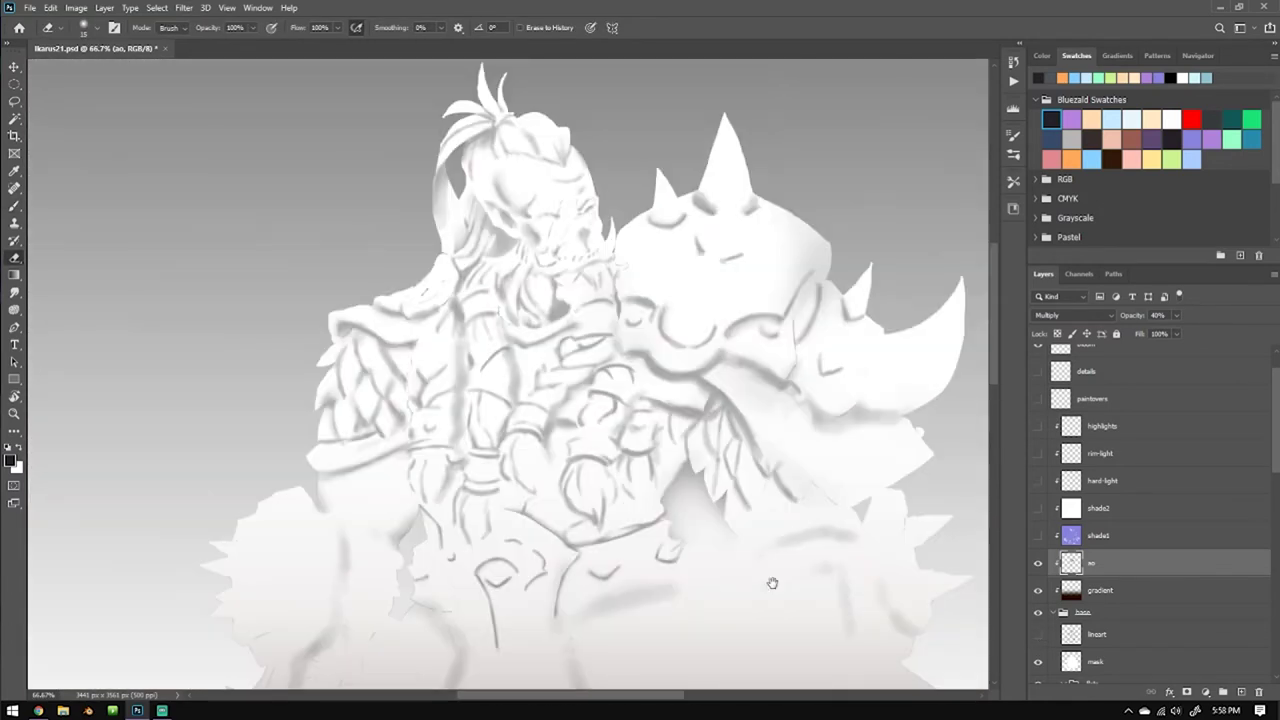
pyautogui.click(1037, 634)
# Add soft shading to the orc's brow above the eye and trim it with the Eraser.
pyautogui.scroll(2, 540, 200)
pyautogui.press('b')
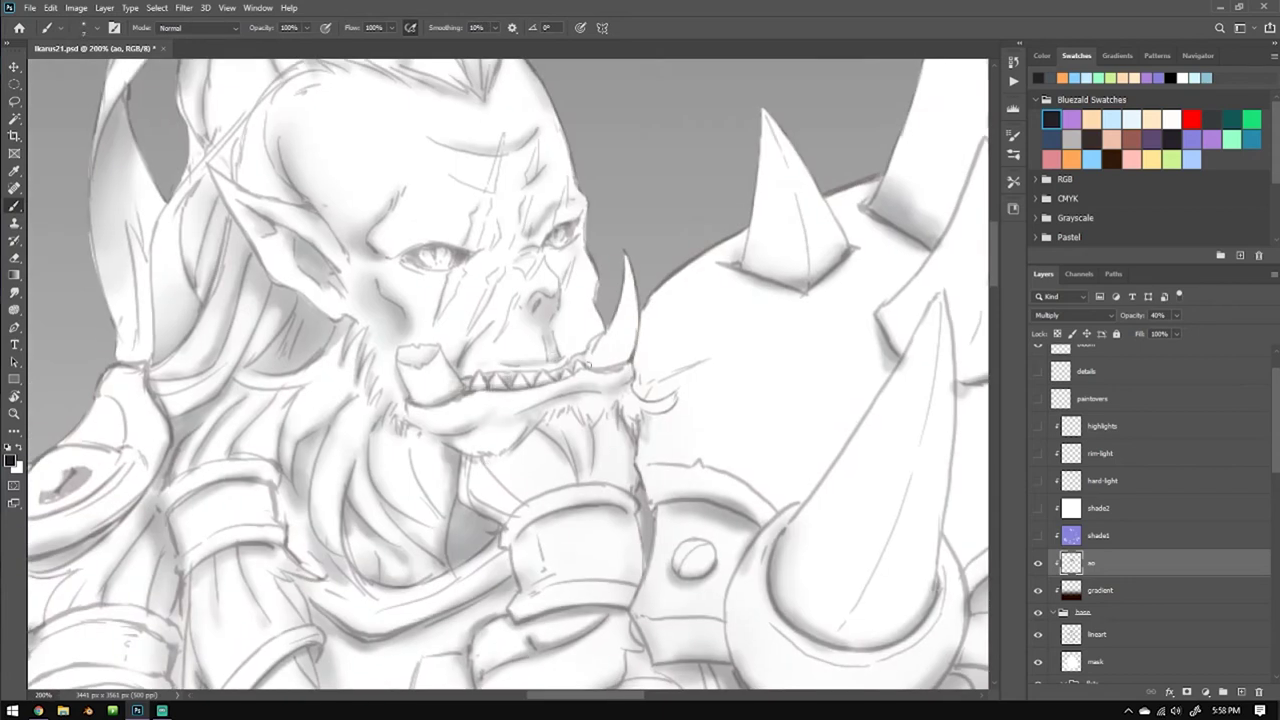
pyautogui.press('e')
pyautogui.scroll(-5, 531, 316)
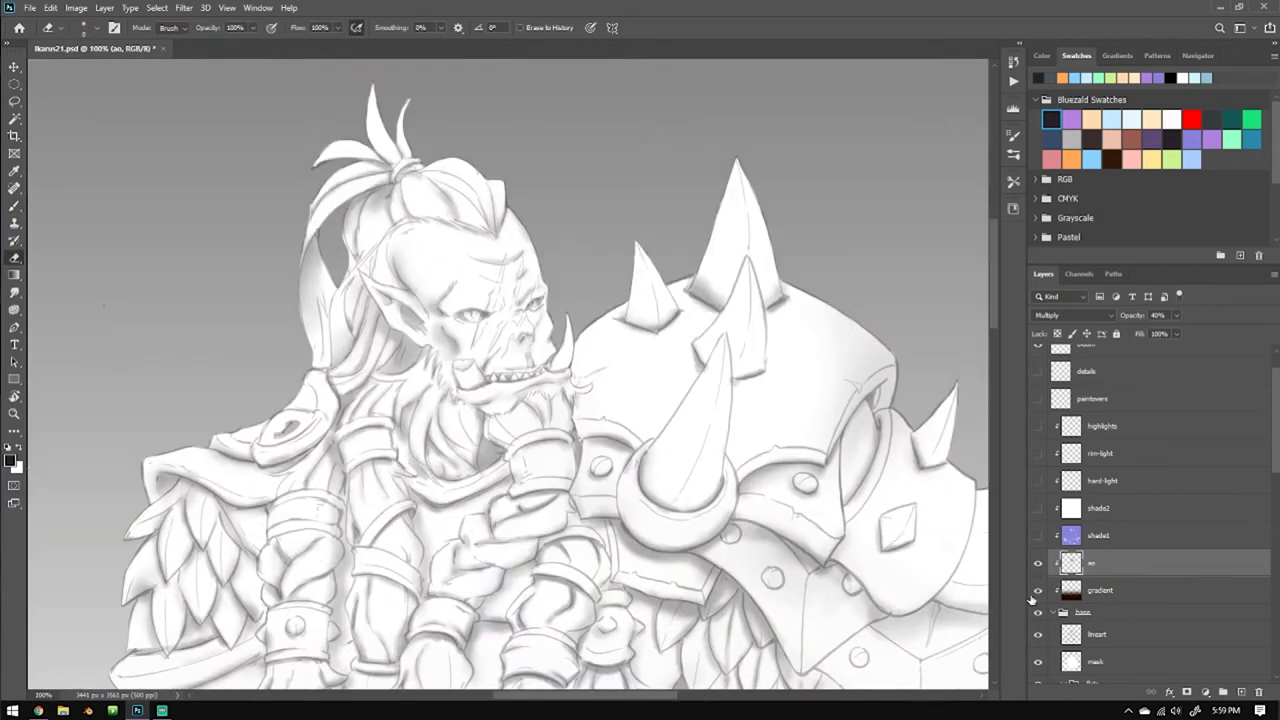
pyautogui.press('b')
pyautogui.scroll(5, 641, 320)
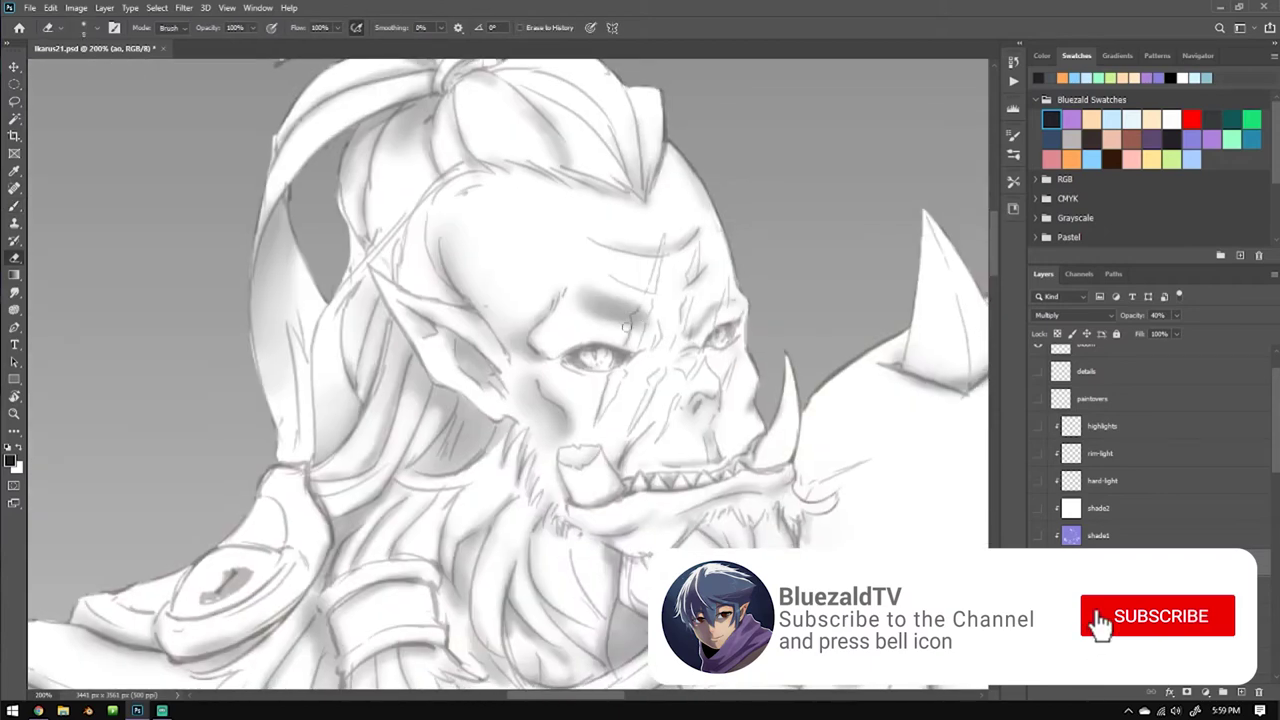
pyautogui.scroll(-5, 451, 246)
# Shade the belt's lower edge and the notches and inner edges of the buckle emblem.
pyautogui.scroll(-5, 451, 300)
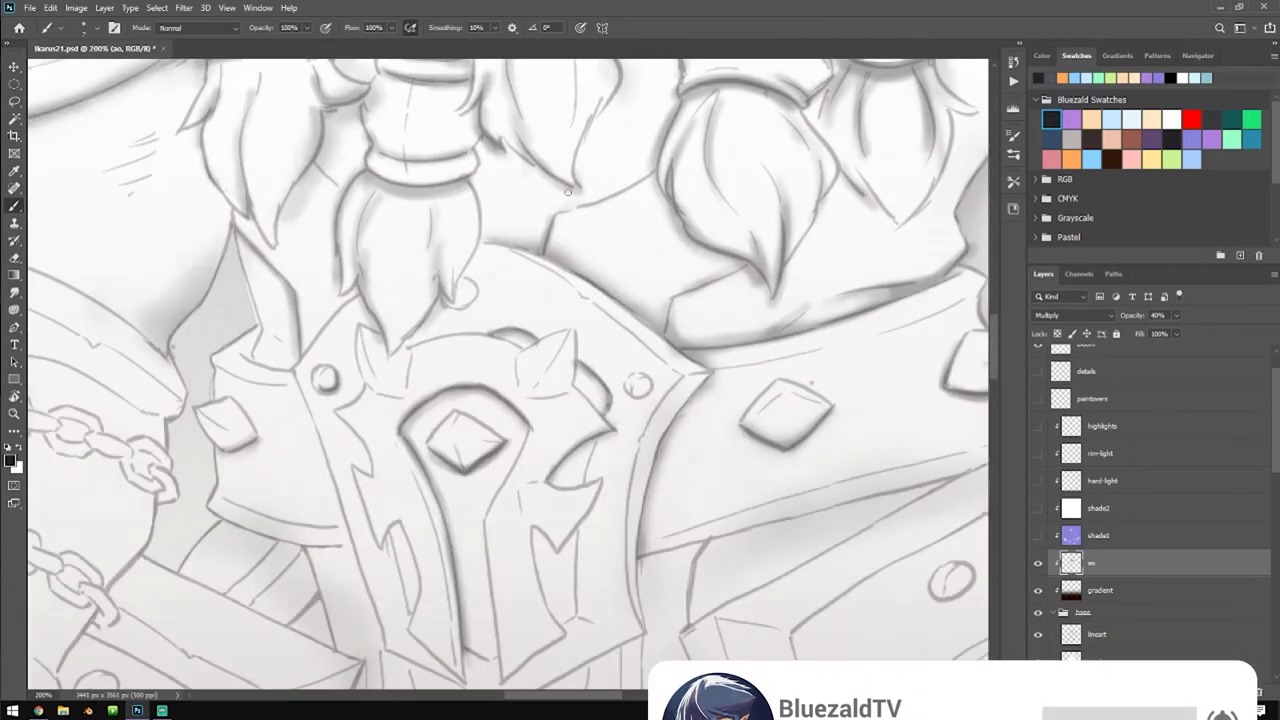
pyautogui.scroll(-2, 250, 370)
pyautogui.hscroll(3, 250, 385)
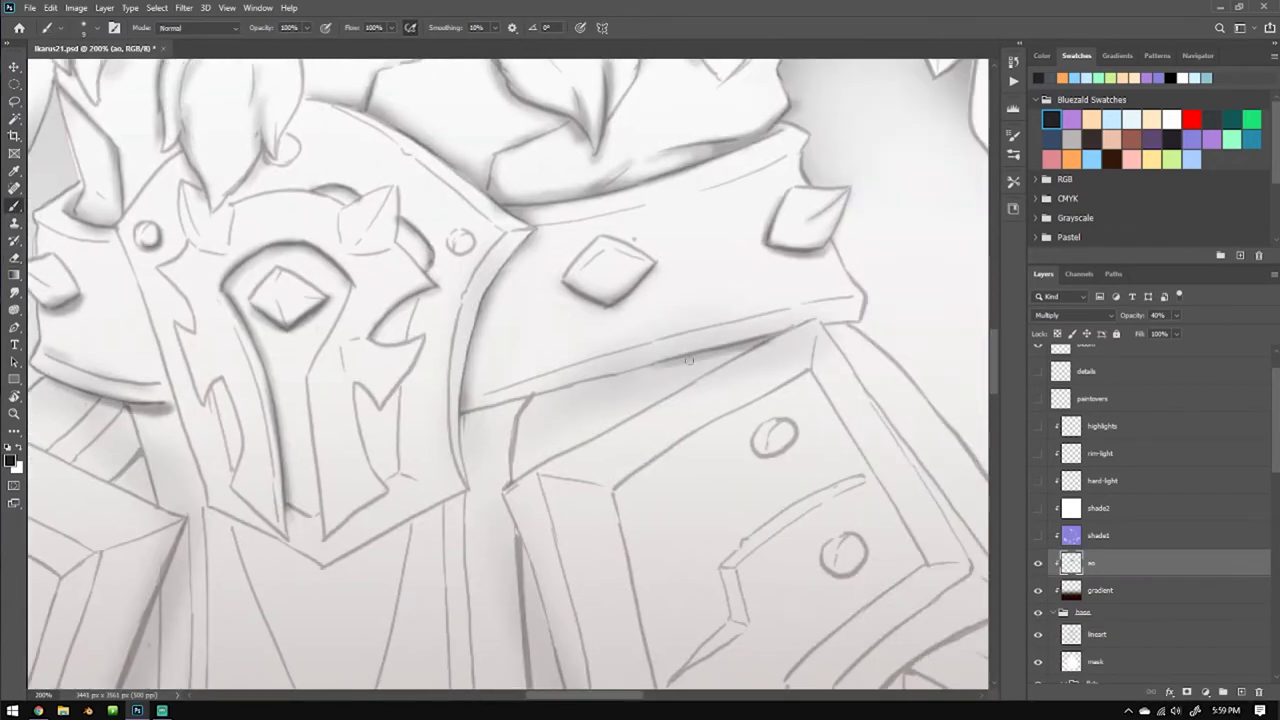
pyautogui.press('e')
pyautogui.press('b')
pyautogui.moveTo(352, 278); pyautogui.dragTo(340, 342)
pyautogui.moveTo(424, 340)
pyautogui.mouseDown()
pyautogui.moveTo(372, 408)
pyautogui.moveTo(390, 486)
pyautogui.mouseUp()
pyautogui.moveTo(420, 298); pyautogui.dragTo(404, 336)
pyautogui.moveTo(398, 404); pyautogui.dragTo(396, 474)
pyautogui.moveTo(390, 490)
pyautogui.mouseDown()
pyautogui.moveTo(341, 527)
pyautogui.moveTo(292, 500)
pyautogui.mouseUp()
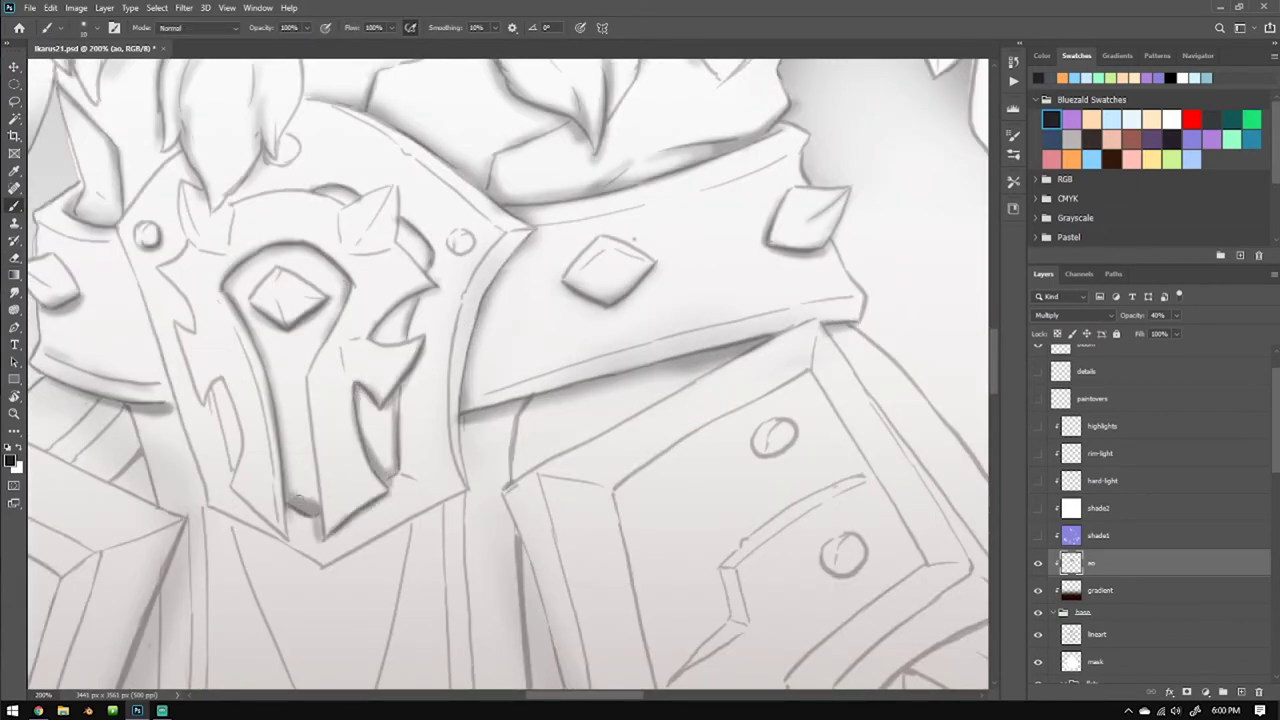
# Lasso the cloth area below the buckle and belt, brush in their cast shadow, and deselect.
pyautogui.press('l')
pyautogui.scroll(-2, 580, 313)
pyautogui.hscroll(-1, 580, 313)
pyautogui.moveTo(605, 331); pyautogui.dragTo(350, 440)
pyautogui.scroll(-2, 350, 440)
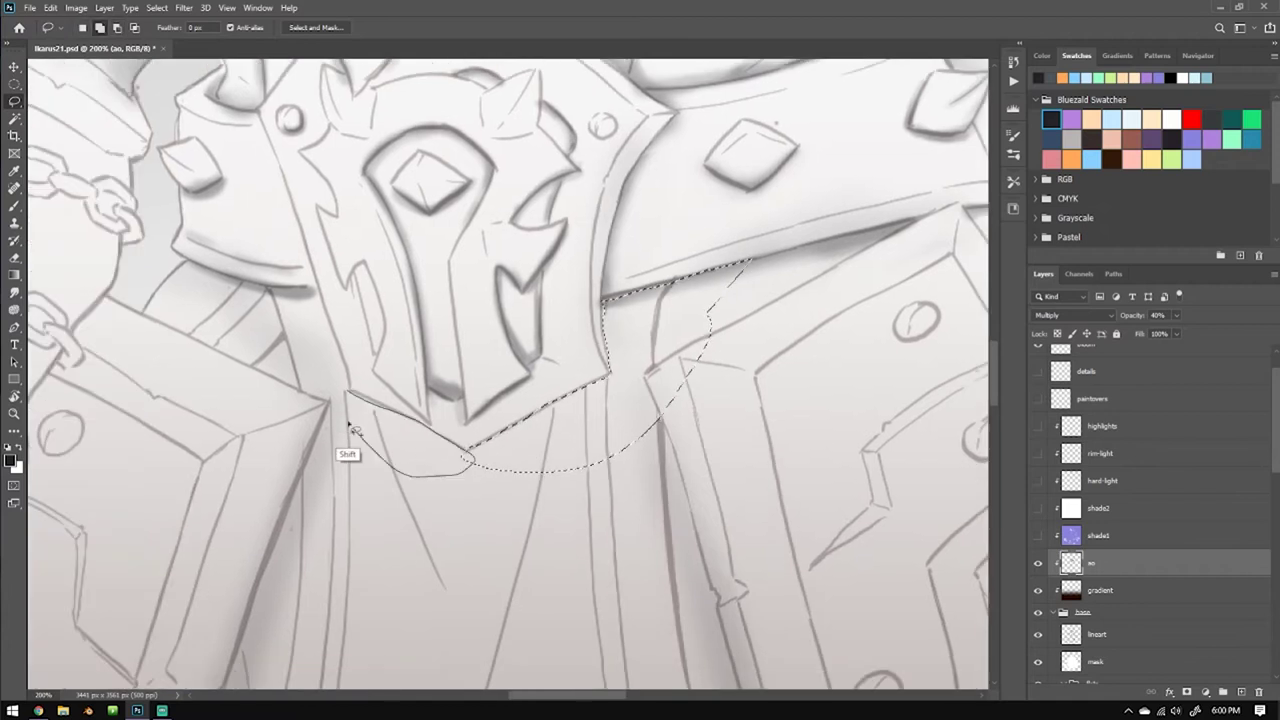
pyautogui.scroll(-1, 585, 468)
pyautogui.press('b')
pyautogui.moveTo(610, 325); pyautogui.dragTo(450, 405)
pyautogui.moveTo(400, 340); pyautogui.dragTo(500, 420)
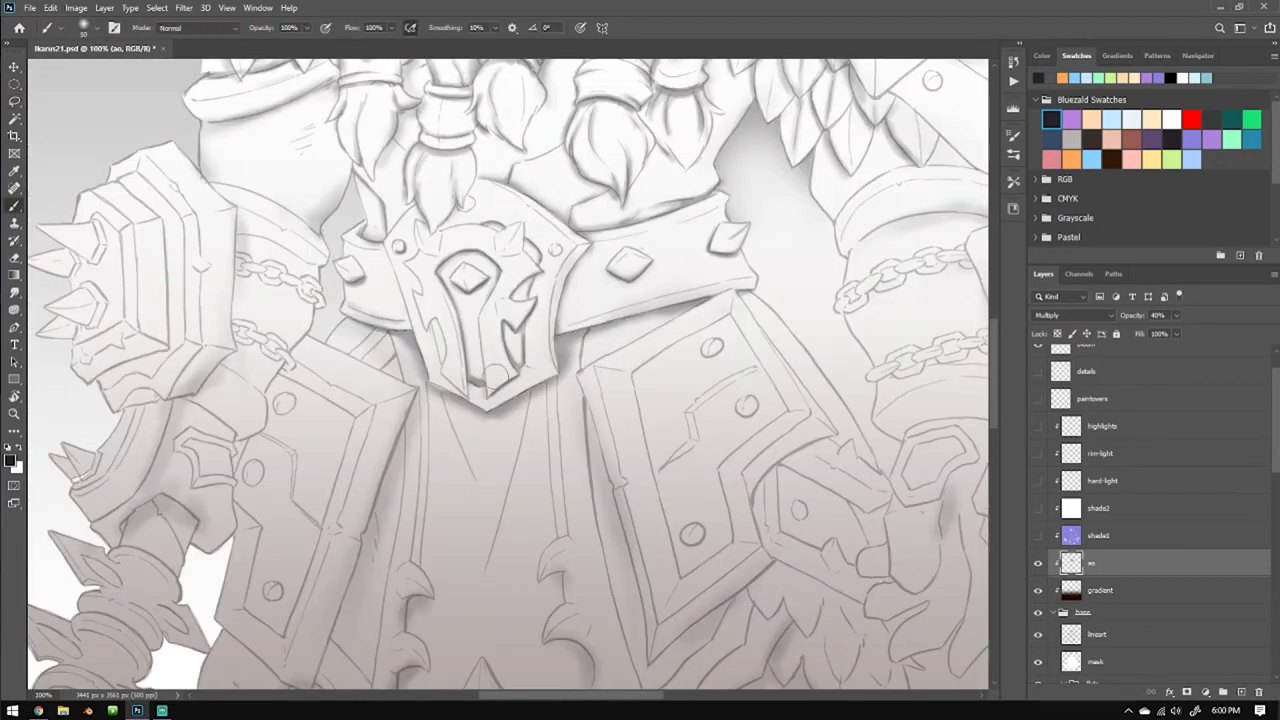
pyautogui.hotkey('ctrl', 'd')
# Shade the spikes and their sockets on the character's right gauntlet.
pyautogui.scroll(2, 506, 364)
pyautogui.moveTo(385, 388); pyautogui.dragTo(352, 412)
pyautogui.moveTo(345, 232); pyautogui.dragTo(357, 283)
pyautogui.moveTo(310, 165); pyautogui.dragTo(330, 205)
pyautogui.moveTo(300, 300)
pyautogui.mouseDown()
pyautogui.moveTo(455, 318)
pyautogui.moveTo(415, 385)
pyautogui.mouseUp()
pyautogui.moveTo(385, 305); pyautogui.dragTo(215, 445)
pyautogui.press('h')
pyautogui.moveTo(274, 314); pyautogui.dragTo(287, 316)
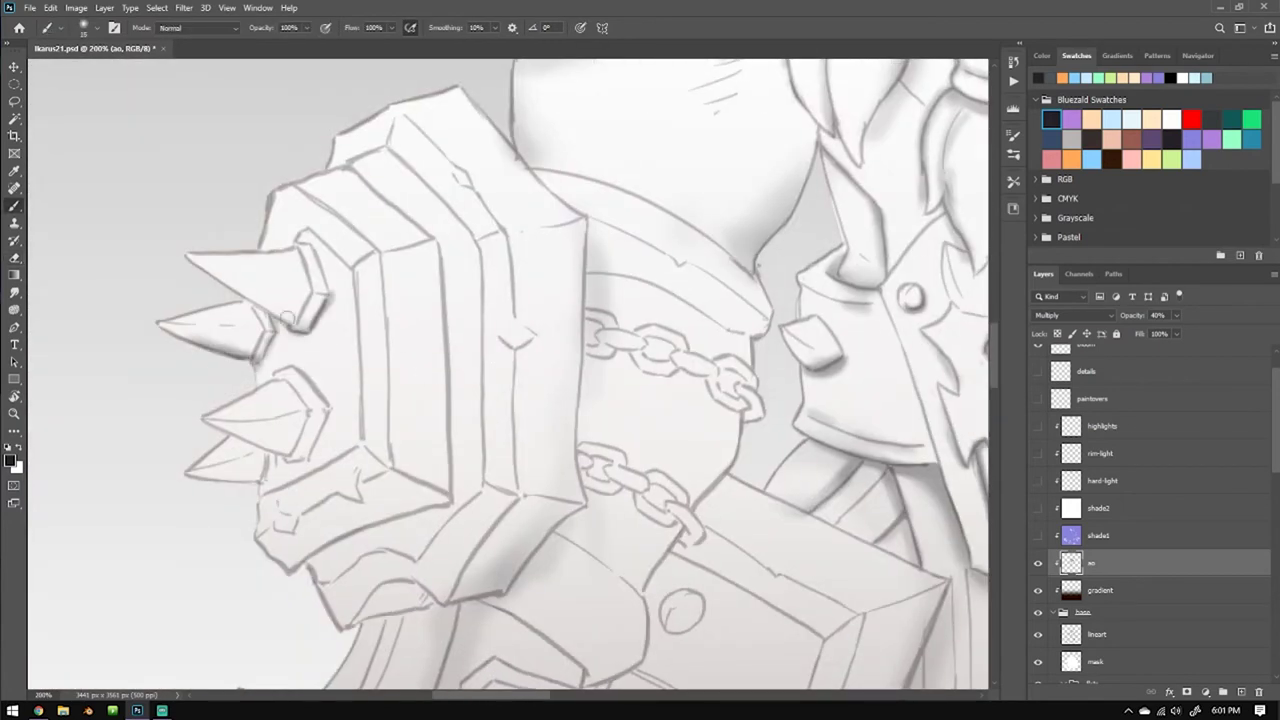
# Paint occlusion shading along the ridges and stepped plates of the spiked gauntlet.
pyautogui.moveTo(355, 270); pyautogui.dragTo(360, 430)
pyautogui.moveTo(360, 420); pyautogui.dragTo(325, 465)
pyautogui.moveTo(305, 405)
pyautogui.mouseDown()
pyautogui.moveTo(290, 465)
pyautogui.moveTo(240, 482)
pyautogui.mouseUp()
pyautogui.moveTo(445, 245)
pyautogui.mouseDown()
pyautogui.moveTo(460, 463)
pyautogui.moveTo(295, 560)
pyautogui.mouseUp()
pyautogui.press('e')
pyautogui.scroll(-5, 349, 491)
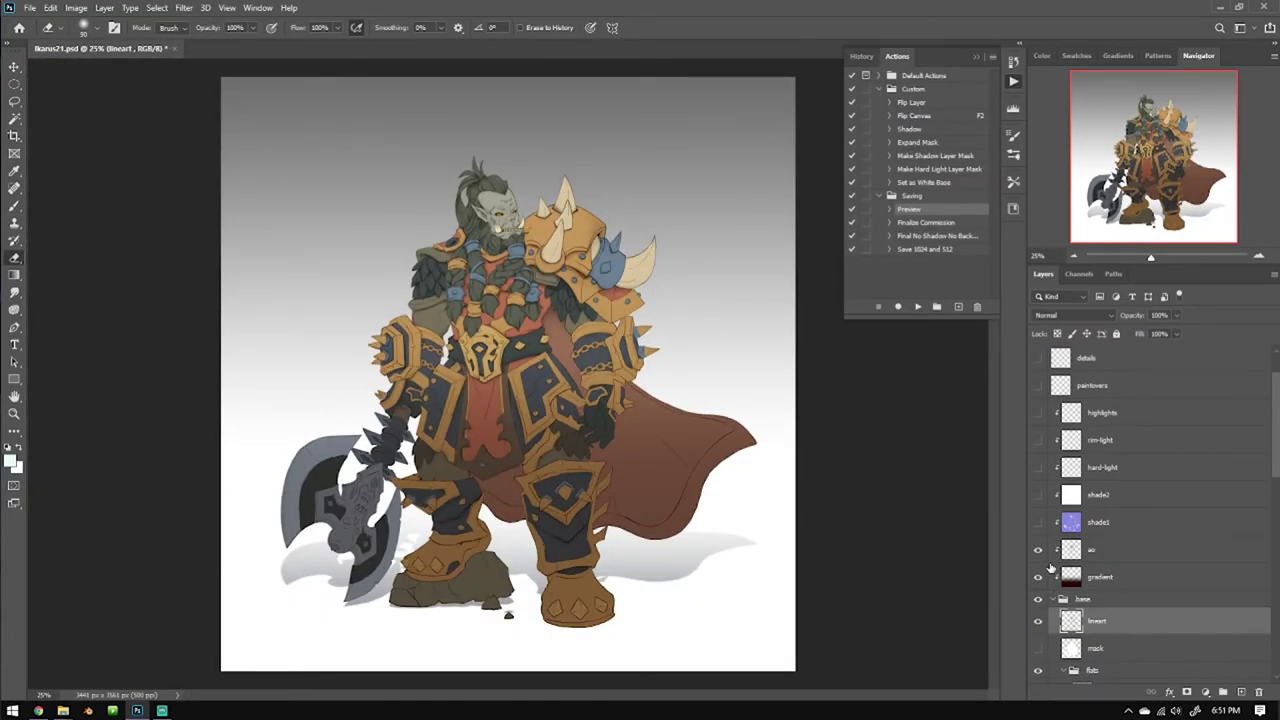
# Make the shade1 layer visible, make it the active layer, and bring up the colour swatches.
pyautogui.click(1037, 522)
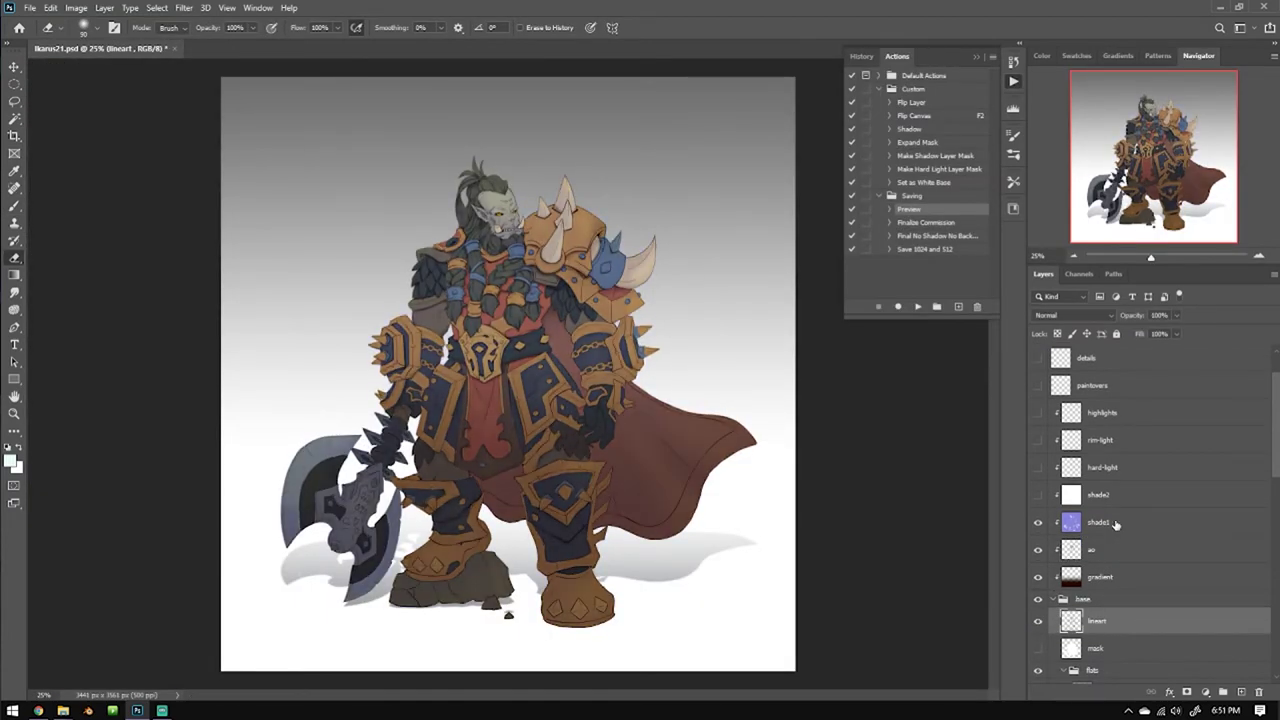
pyautogui.click(1110, 522)
pyautogui.click(1041, 55)
pyautogui.click(1076, 55)
# Try filling the shade1 layer with a pink swatch using the Paint Bucket.
pyautogui.click(1151, 139)
pyautogui.press('g')
pyautogui.hotkey('shift', 'g')
pyautogui.click(450, 335)
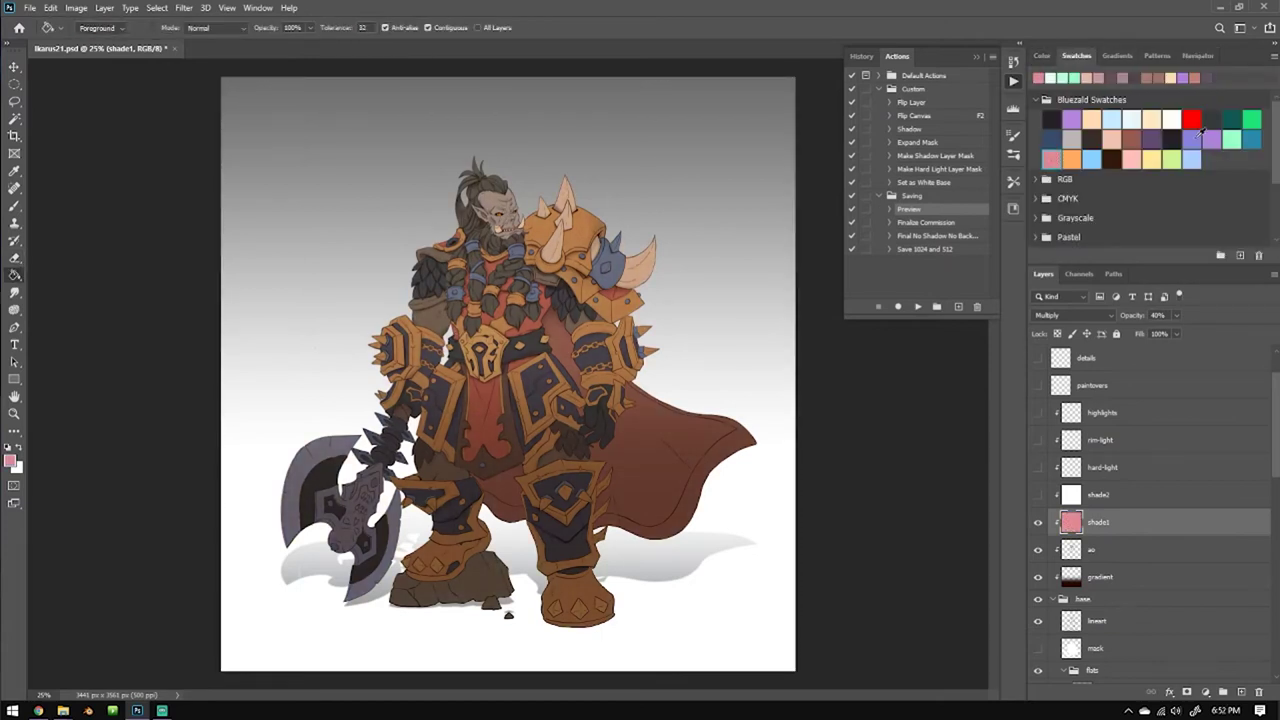
# Fill the shade1 layer with a purple swatch colour as the overall shadow tint.
pyautogui.click(1196, 138)
pyautogui.click(445, 335)
pyautogui.scroll(2, 445, 335)
pyautogui.scroll(3, 572, 362)
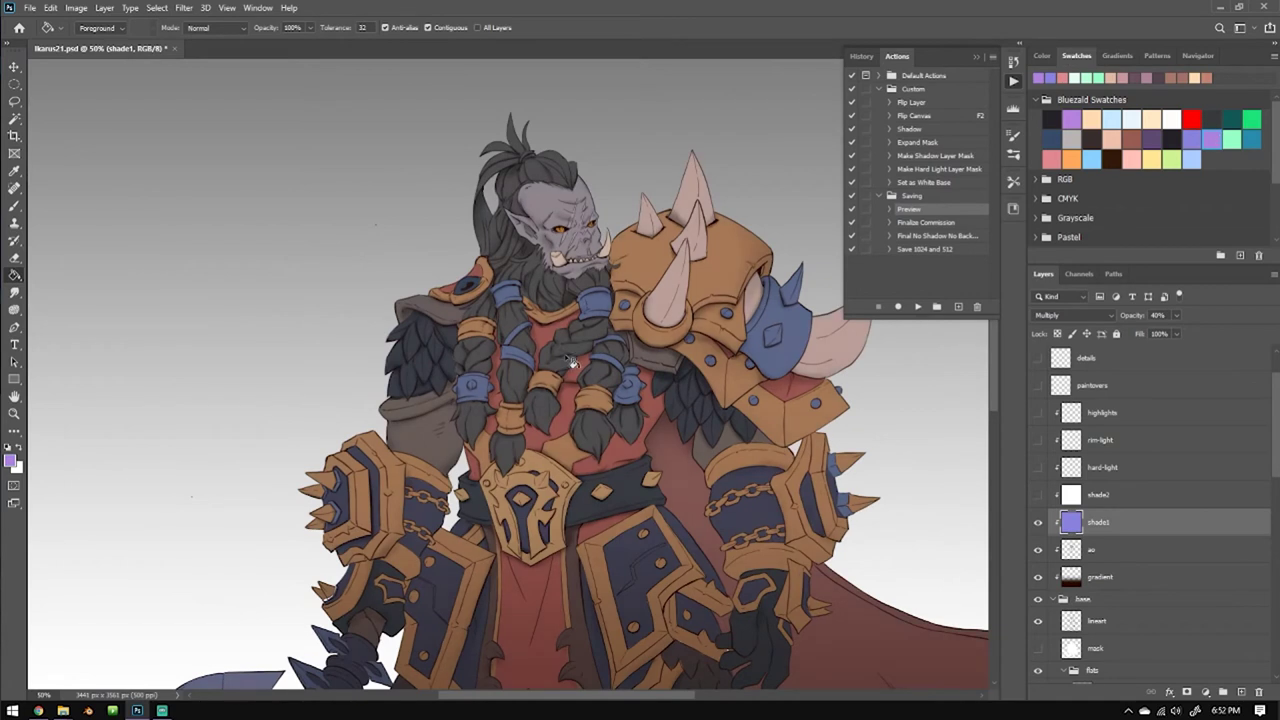
# Erase the purple shade from the lit areas of the face, pauldron, spikes and large horn.
pyautogui.press('e')
pyautogui.moveTo(560, 180); pyautogui.dragTo(580, 245)
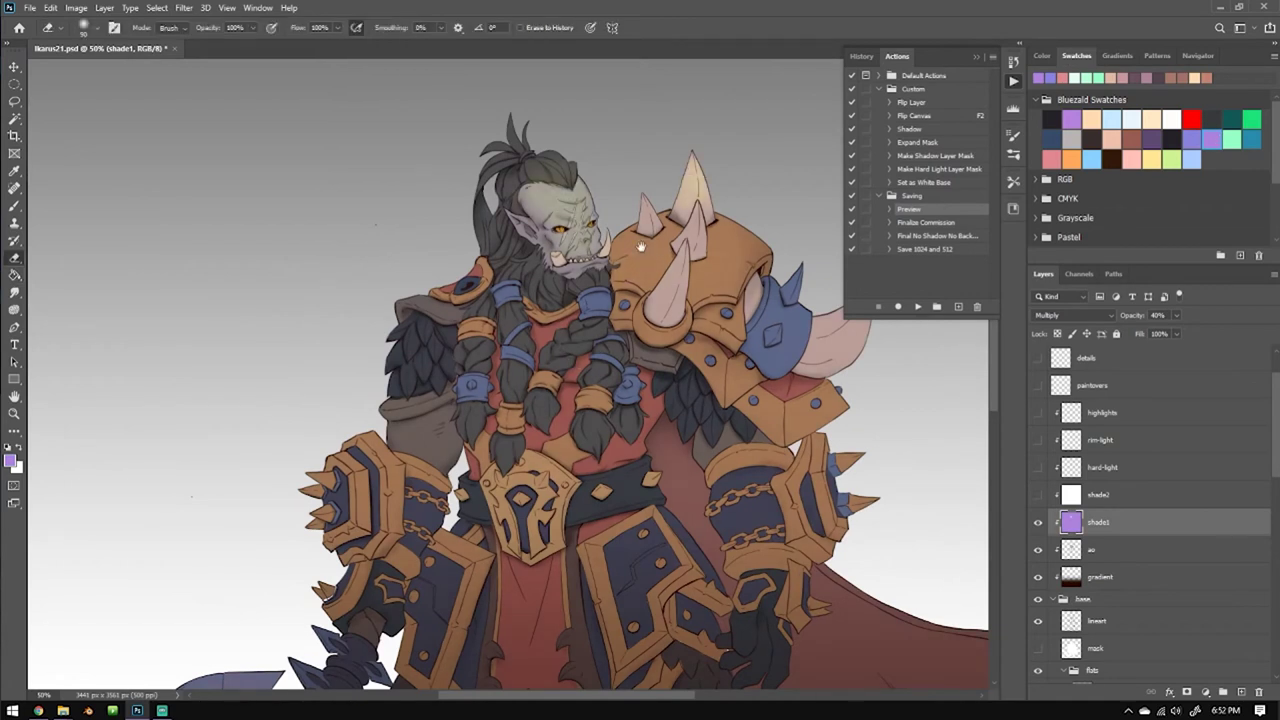
pyautogui.moveTo(837, 340); pyautogui.dragTo(705, 325)
pyautogui.moveTo(548, 248); pyautogui.dragTo(540, 276)
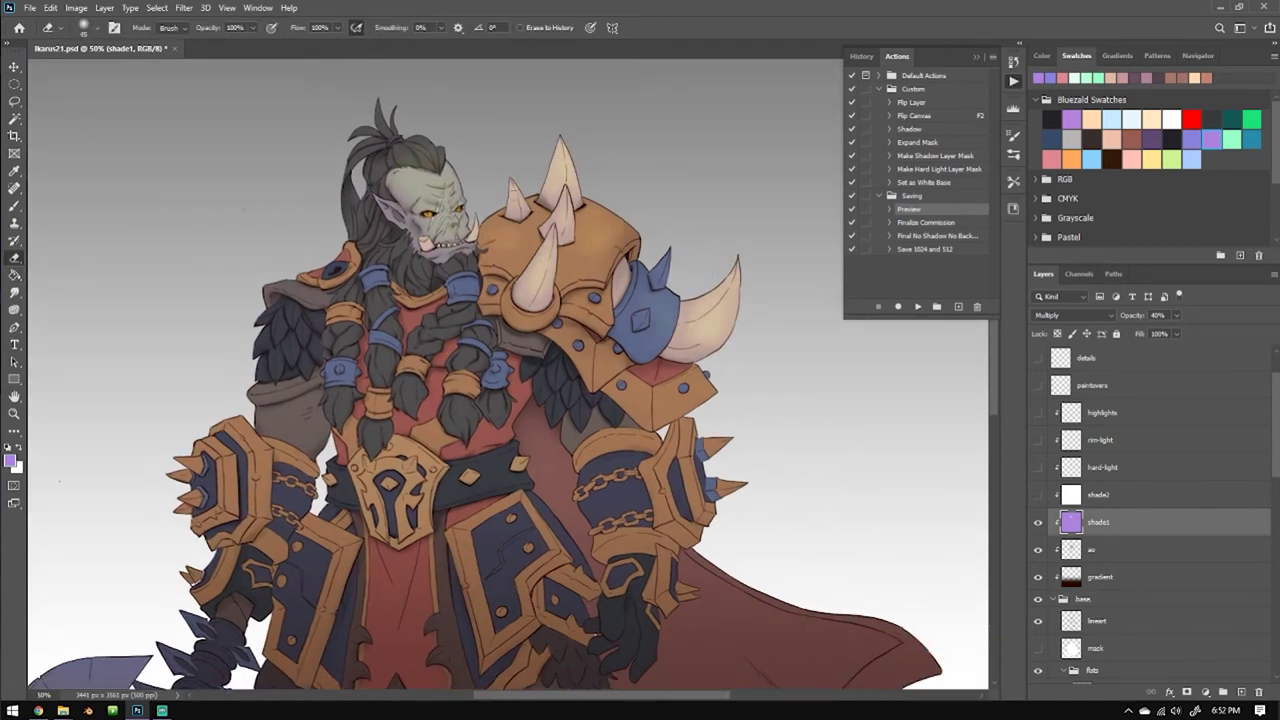
# Erase the purple shade from the lit areas of the torso, bracers, leg armour and cape.
pyautogui.hotkey('ctrl', '-')
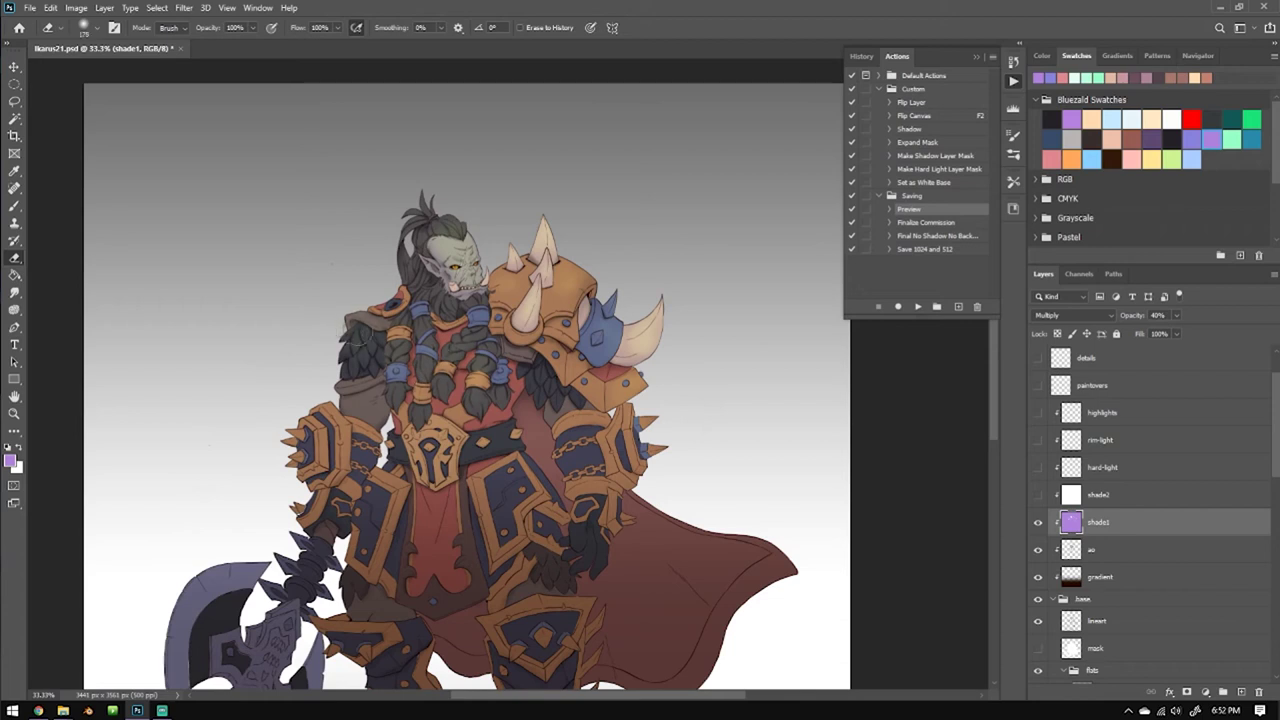
pyautogui.moveTo(518, 484); pyautogui.dragTo(574, 478)
# On the shade2 layer, brush blue-violet second-level shadows over the orc's cheek, jaw, ear, hairline and hair.
pyautogui.click(1121, 497)
pyautogui.press('b')
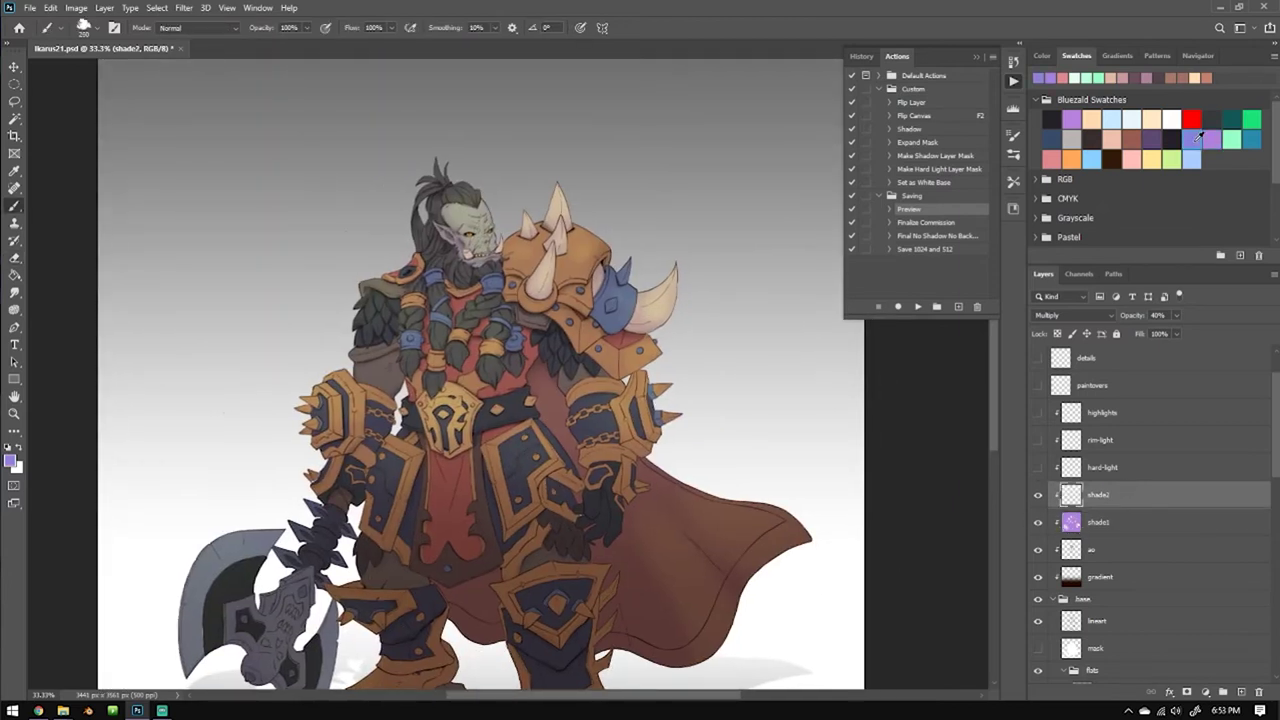
pyautogui.scroll(3, 433, 215)
pyautogui.rightClick(620, 325)
pyautogui.doubleClick(1043, 565)
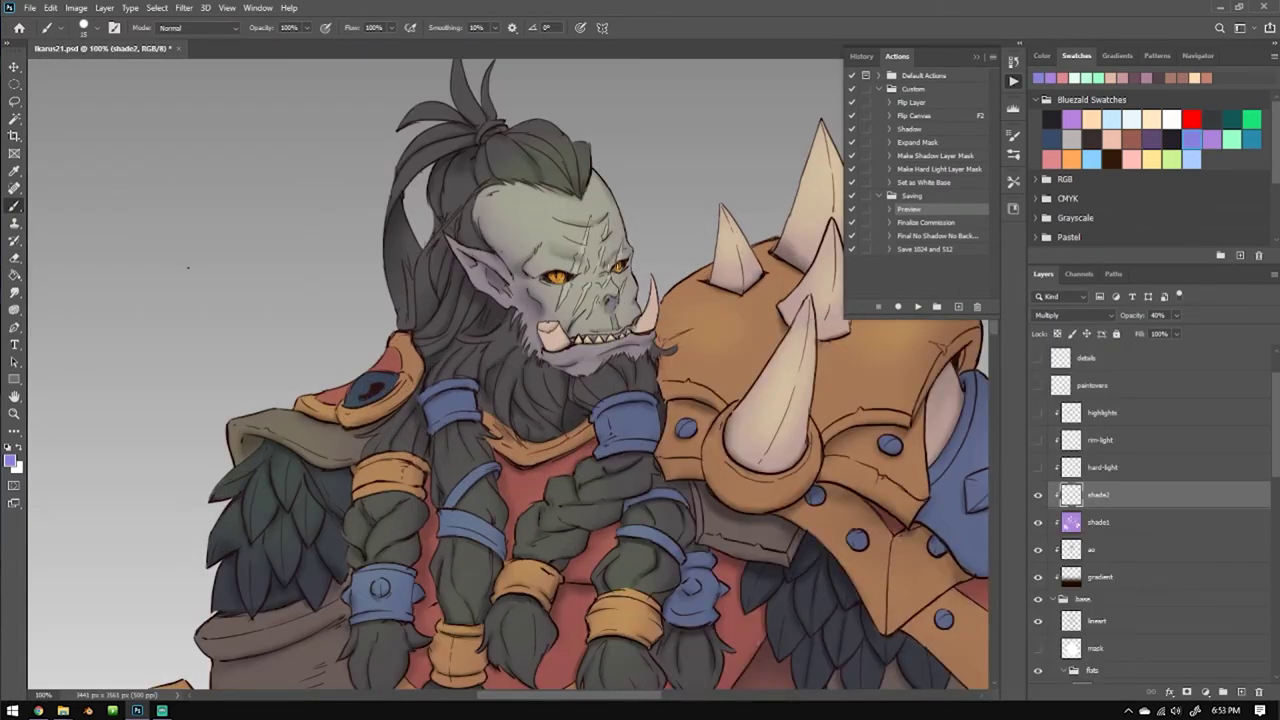
pyautogui.moveTo(524, 262); pyautogui.dragTo(540, 332)
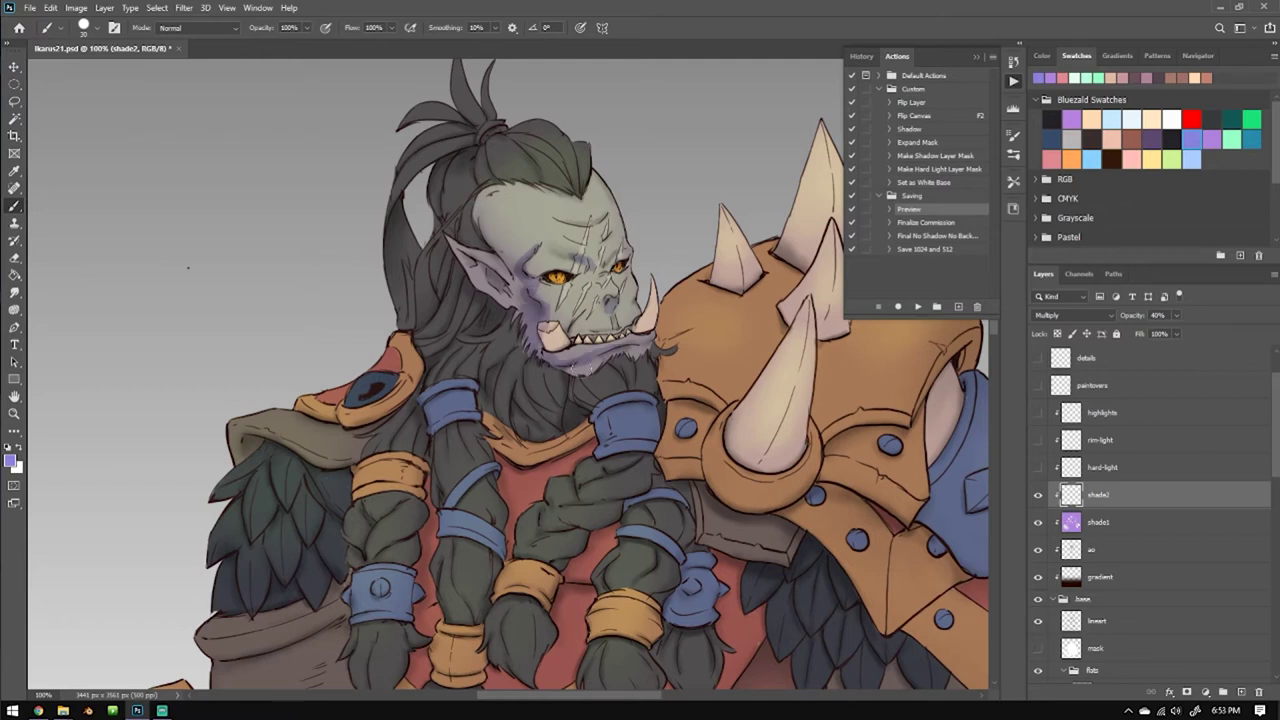
pyautogui.moveTo(476, 240); pyautogui.dragTo(545, 184)
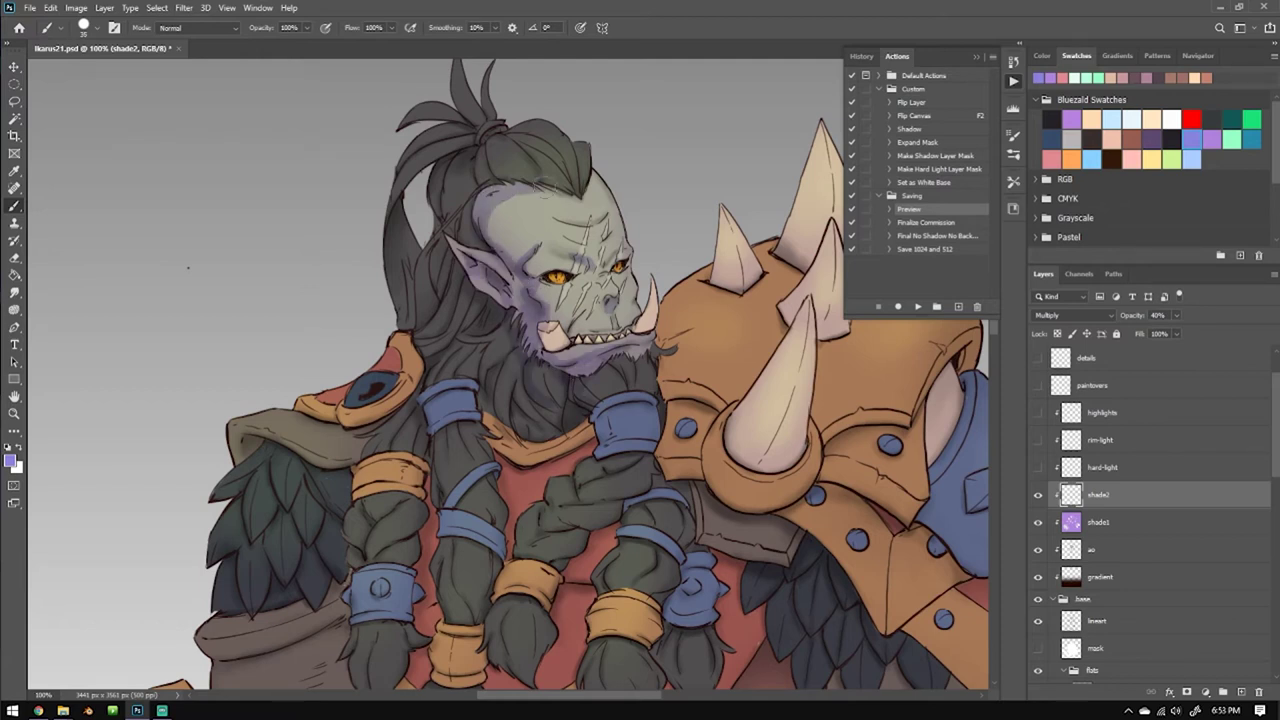
pyautogui.moveTo(474, 150); pyautogui.dragTo(441, 183)
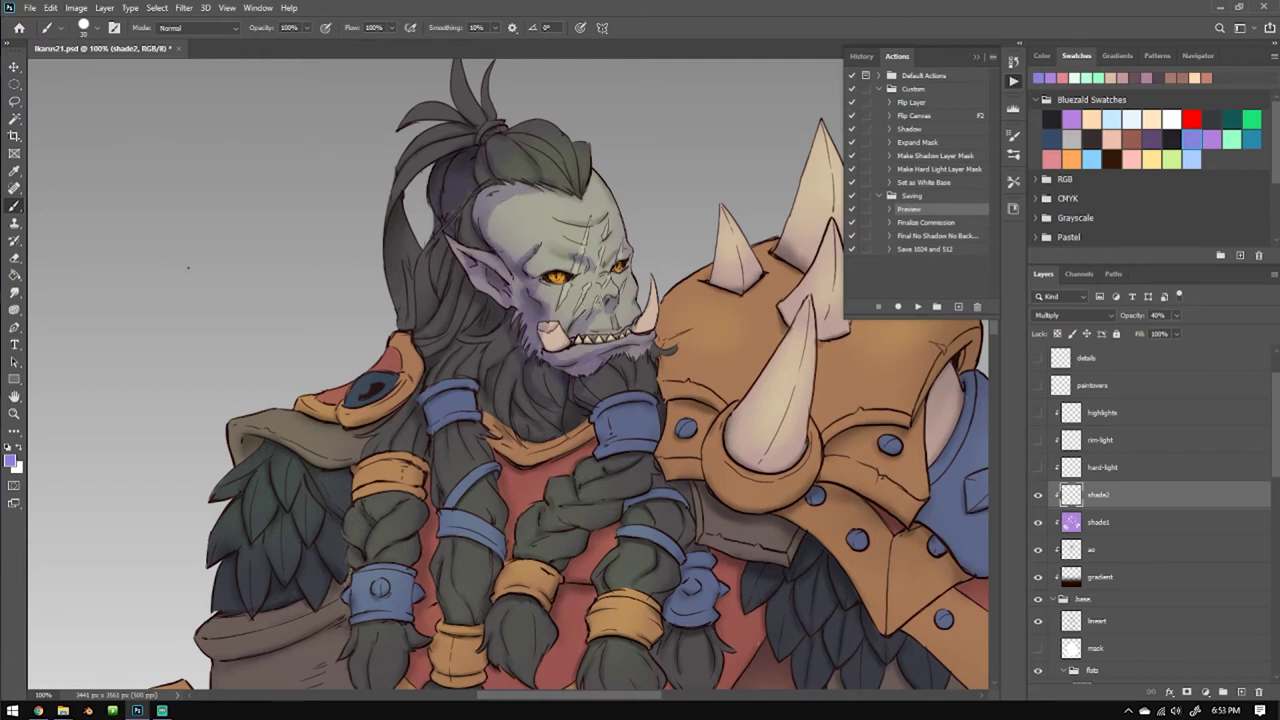
# Refine the blue-violet shadows around the brow, eyes, nose and scars by alternating between brush and eraser.
pyautogui.moveTo(612, 270)
pyautogui.mouseDown()
pyautogui.moveTo(560, 232)
pyautogui.moveTo(600, 250)
pyautogui.mouseUp()
pyautogui.press('e')
pyautogui.press('b')
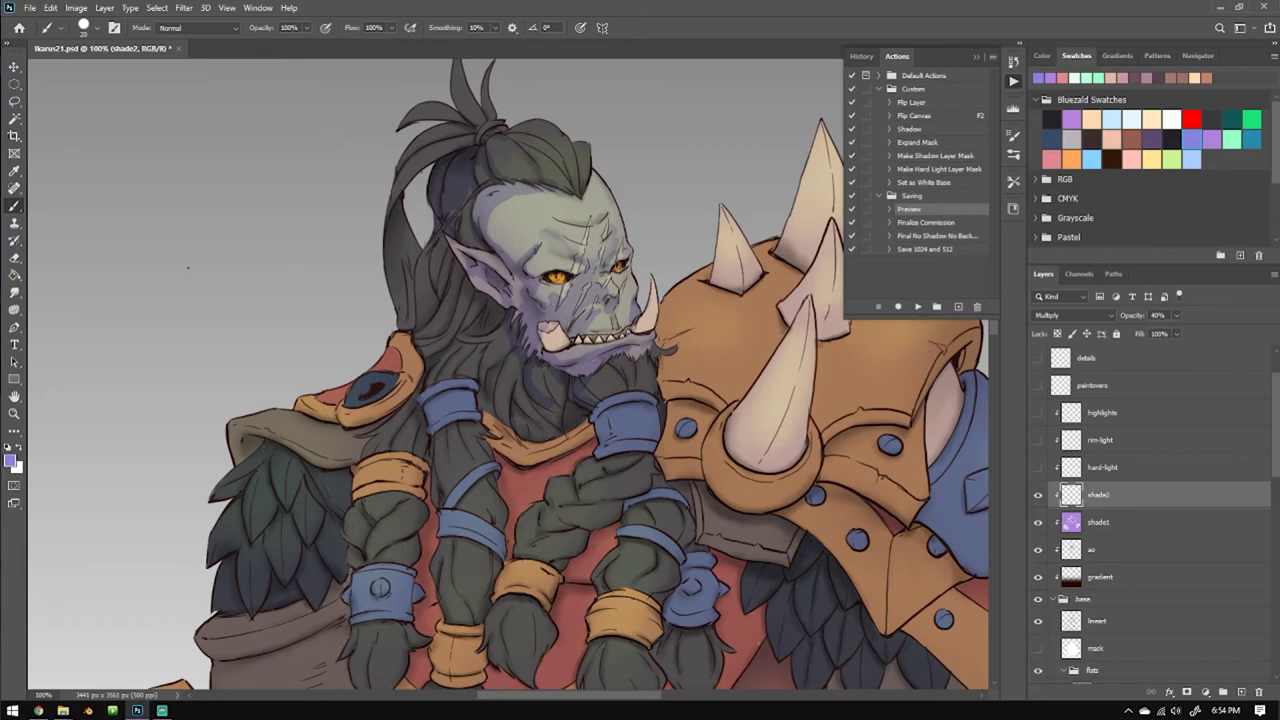
pyautogui.press('e')
pyautogui.press('b')
# Paint shade2 shadows on the chest and around the braids, and soften the excess with the eraser.
pyautogui.hotkey('ctrl', '-')
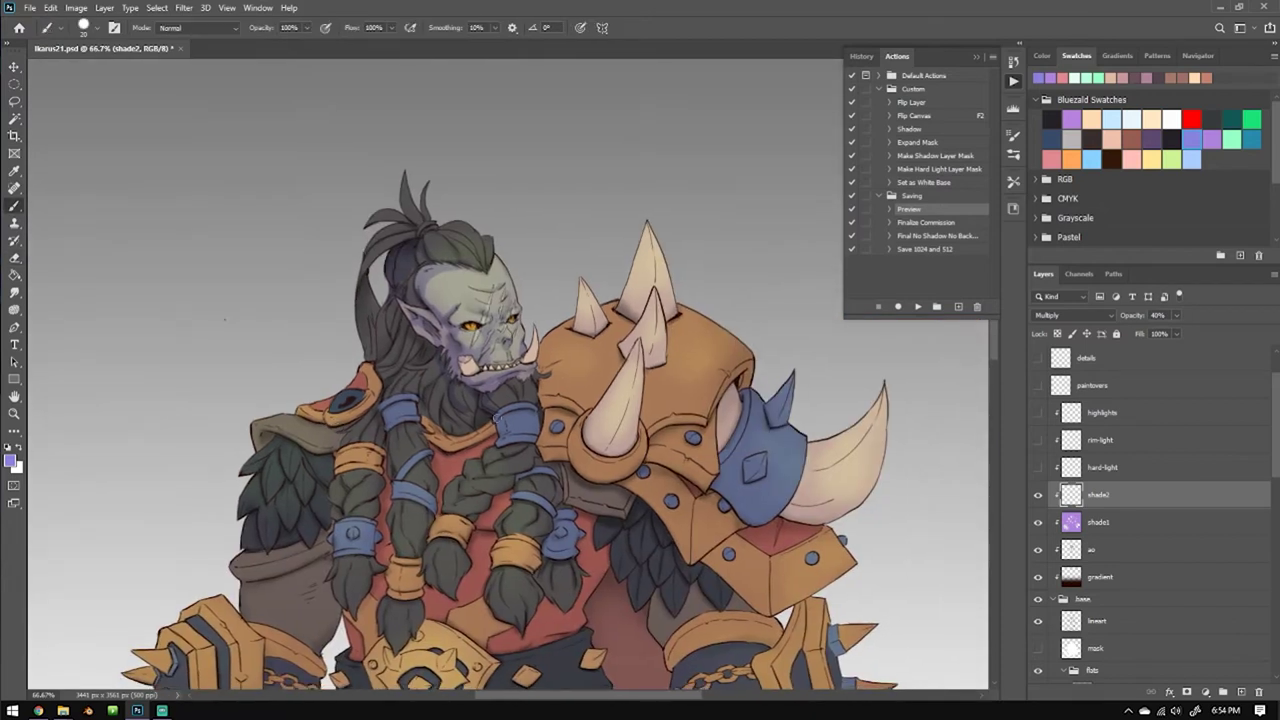
pyautogui.moveTo(420, 440); pyautogui.dragTo(476, 453)
pyautogui.press('e')
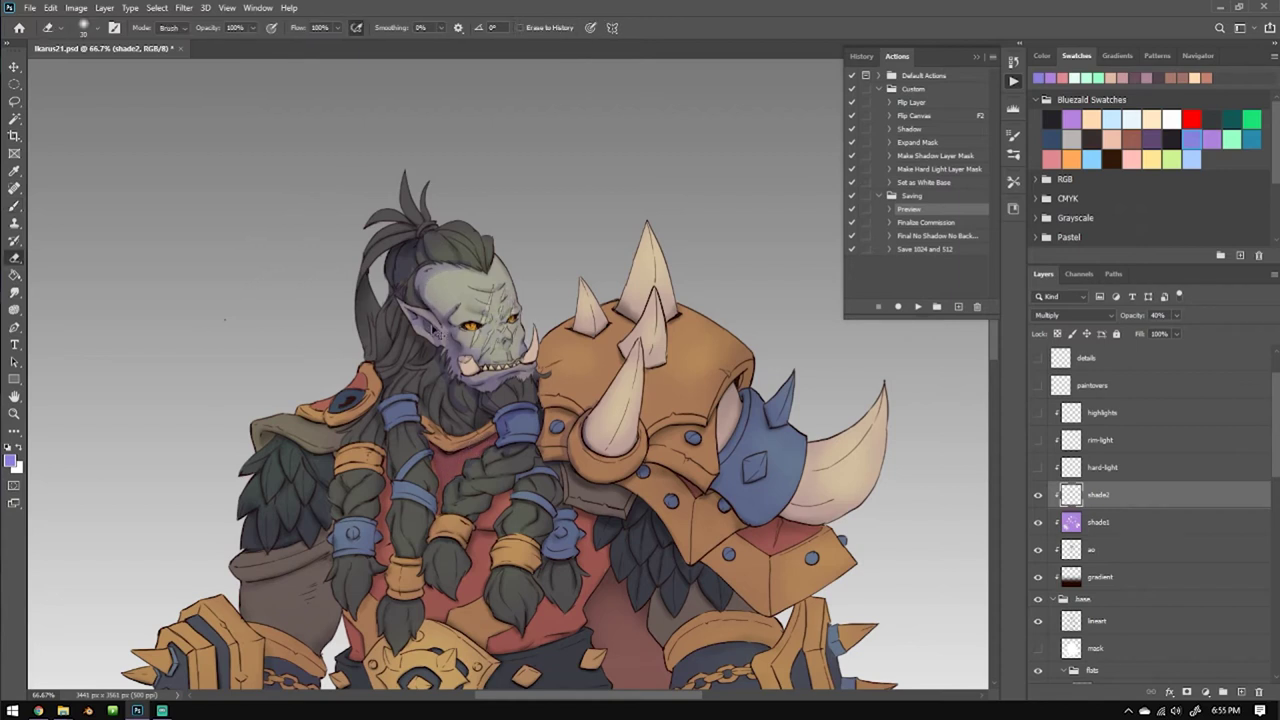
# Show the hard-light, rim-light, highlights, paintovers and details layers, and make the details layer active.
pyautogui.hotkey('ctrl', '-')
pyautogui.hotkey('ctrl', ',')
pyautogui.scroll(-2, 543, 450)
pyautogui.click(1037, 494)
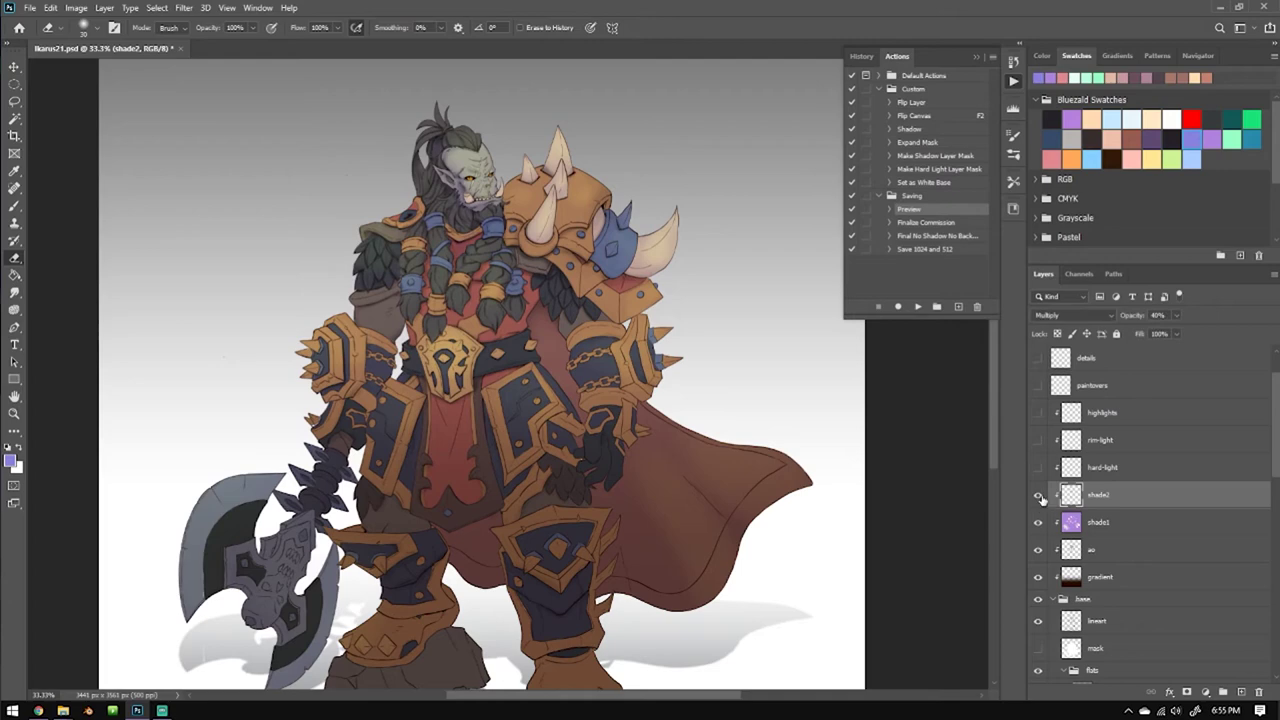
pyautogui.click(1037, 467)
pyautogui.click(1090, 357)
# Sample the orange of the eye and paint a soft orange glow over both eyes on the details layer.
pyautogui.scroll(3, 468, 361)
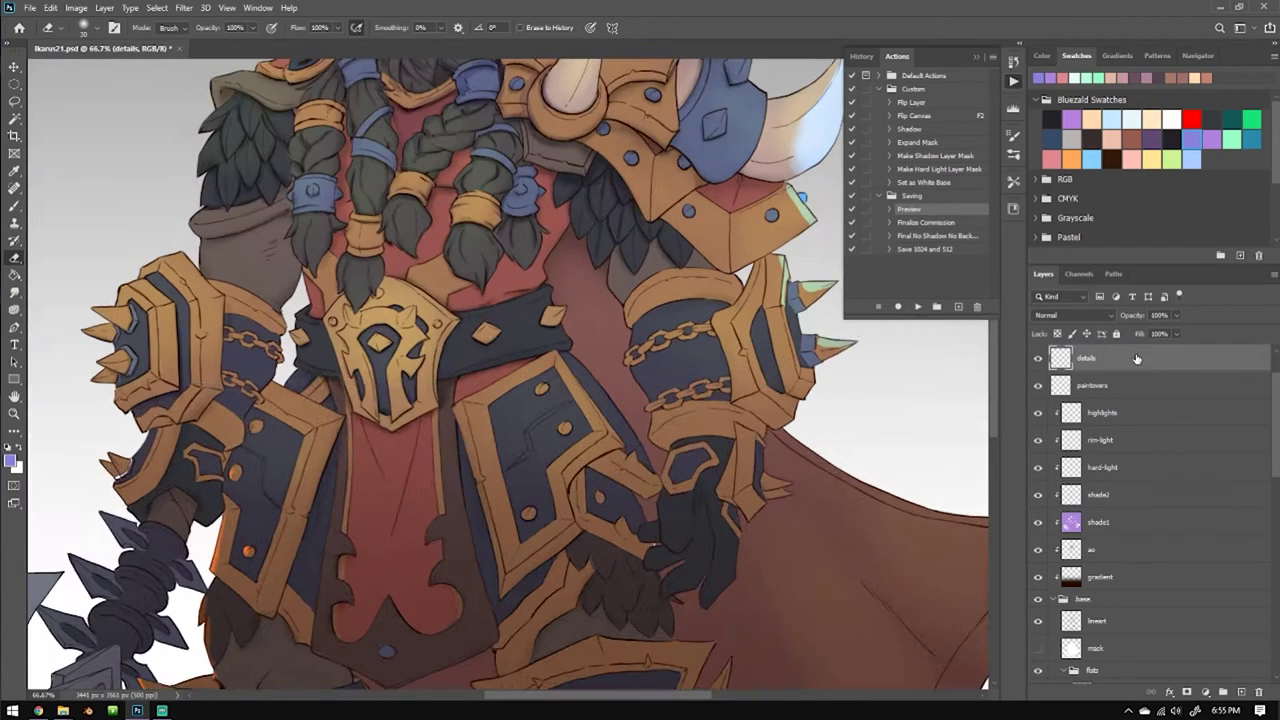
pyautogui.scroll(2, 468, 180)
pyautogui.press('i')
pyautogui.click(513, 186)
pyautogui.click(10, 460)
pyautogui.press('Return')
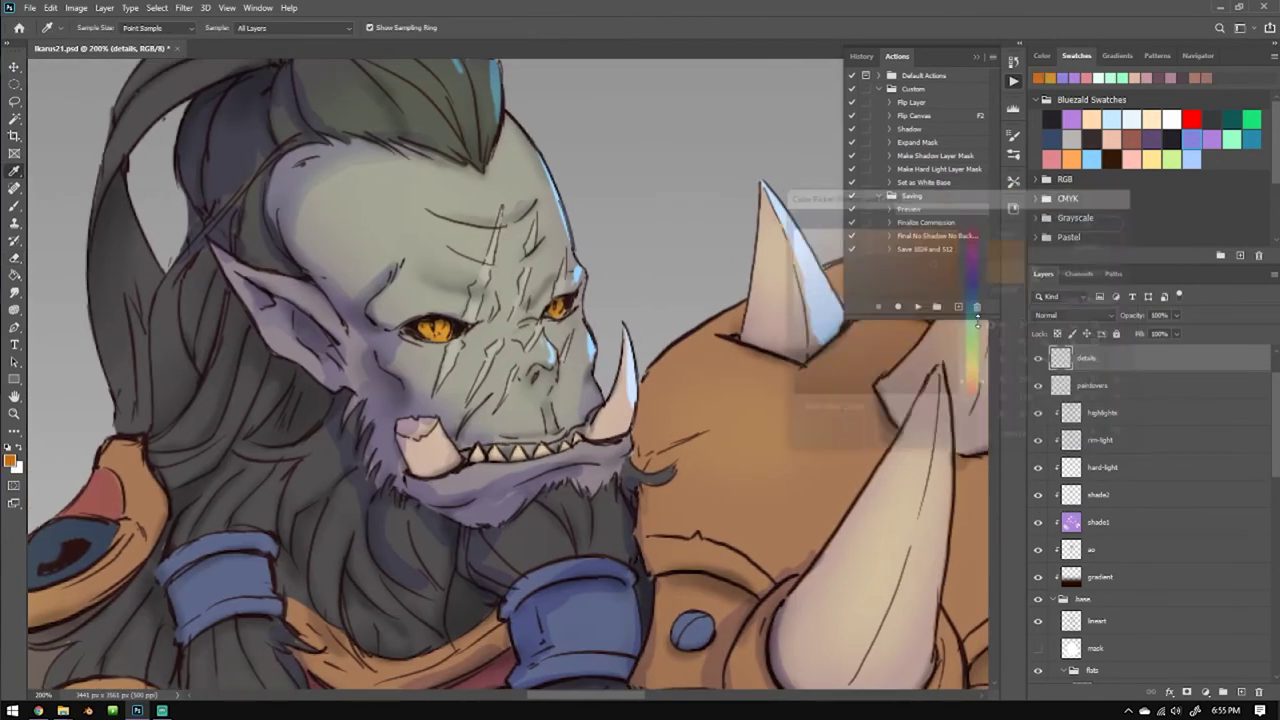
pyautogui.press('b')
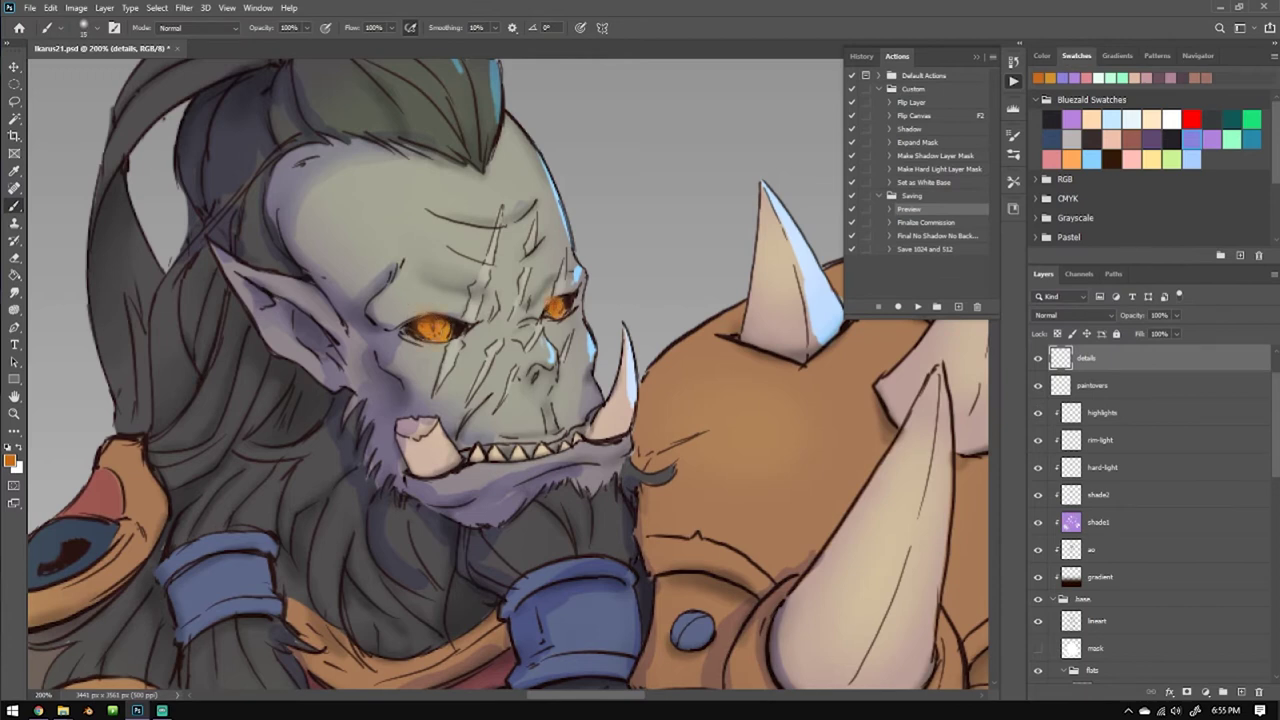
# Brighten the eye glow with a light peach colour and scatter it outward using a different brush preset.
pyautogui.press('x')
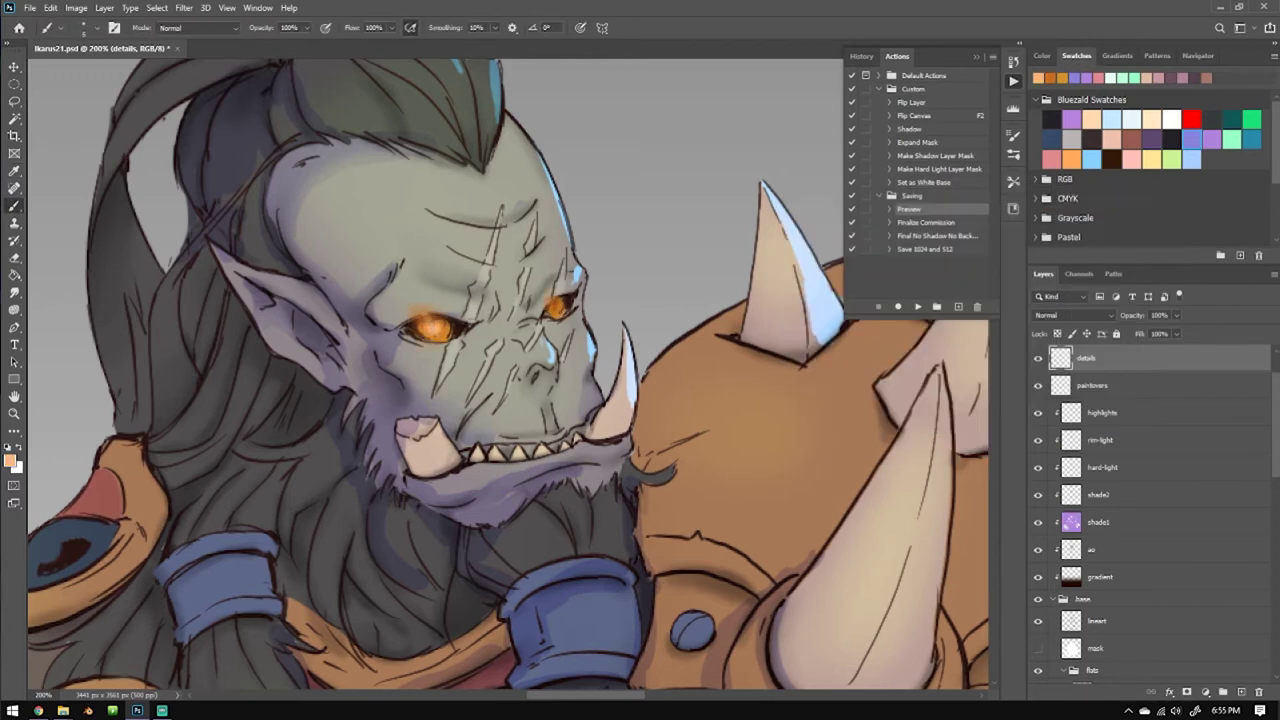
pyautogui.rightClick(454, 328)
pyautogui.click(500, 400)
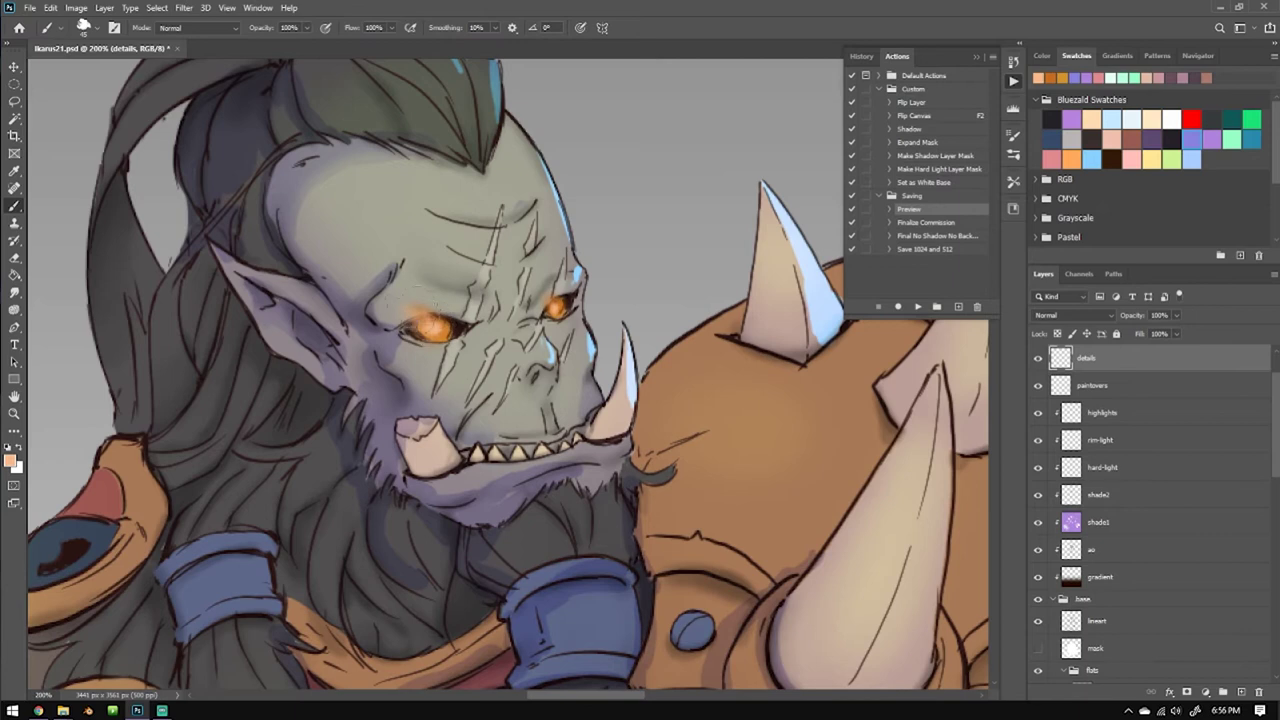
# Hide the white Layer 7 in the bg group to use the dark blue-grey background.
pyautogui.hotkey('ctrl', '-')
pyautogui.hotkey('ctrl', '-')
pyautogui.hotkey('ctrl', '-')
pyautogui.hotkey('ctrl', '-')
pyautogui.hotkey('ctrl', '-')
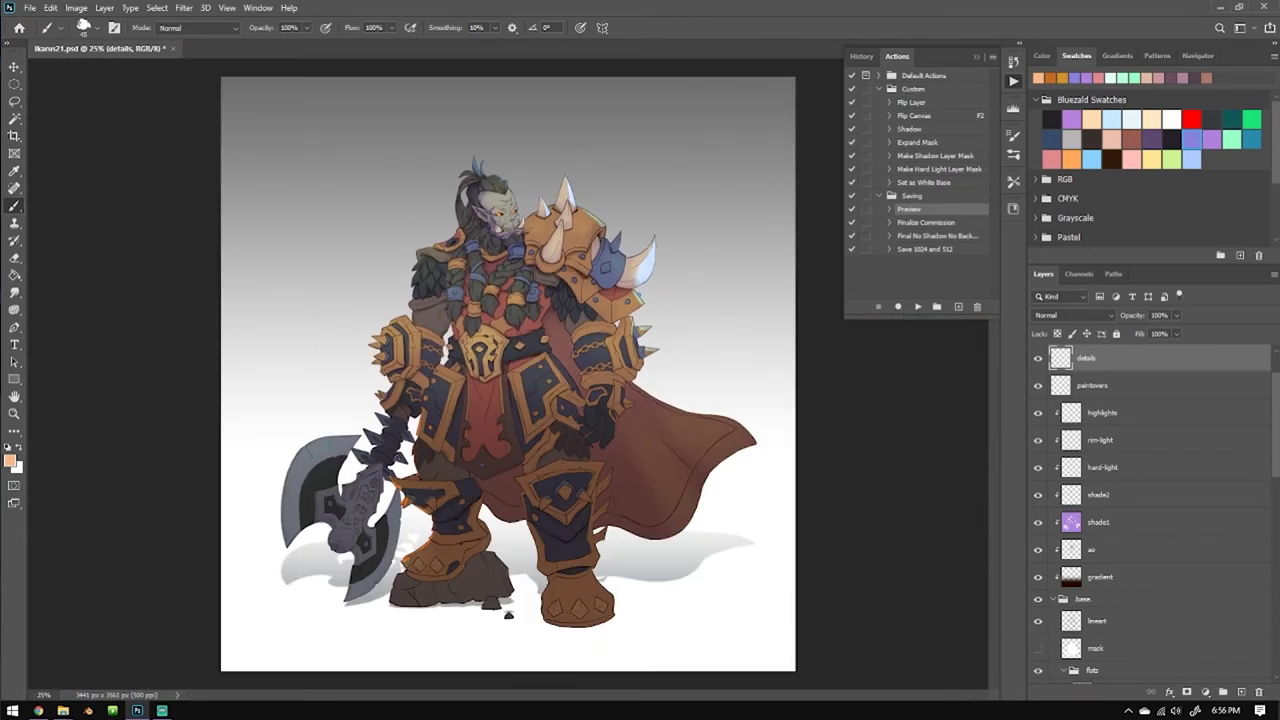
pyautogui.scroll(-10, 1150, 500)
pyautogui.click(1038, 614)
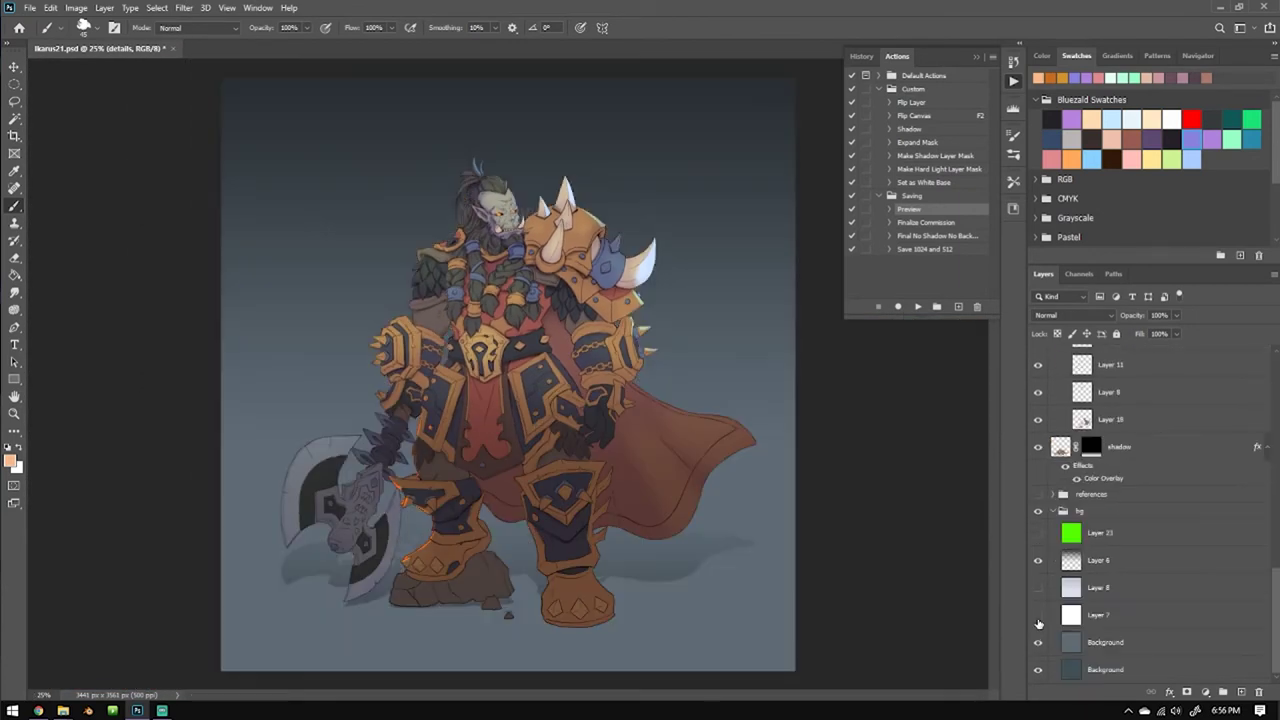
# Make the ground shadow layer active with the Move tool.
pyautogui.scroll(3, 1100, 540)
pyautogui.click(1190, 590)
pyautogui.press('v')
pyautogui.moveTo(734, 564); pyautogui.dragTo(789, 509)
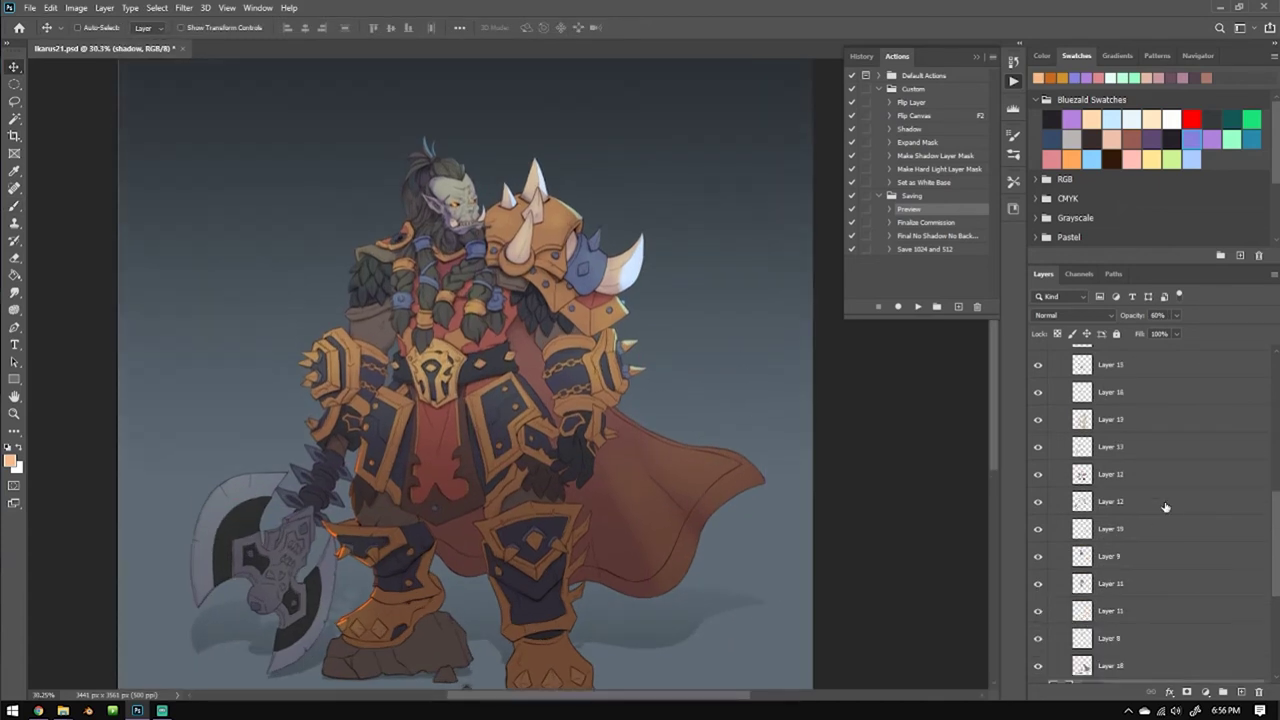
# Paint pale blue highlight strokes on the braids and beard tips on the hard-light layer.
pyautogui.press('b')
pyautogui.scroll(2, 440, 230)
pyautogui.rightClick(531, 329)
pyautogui.press('Escape')
pyautogui.scroll(4, 494, 399)
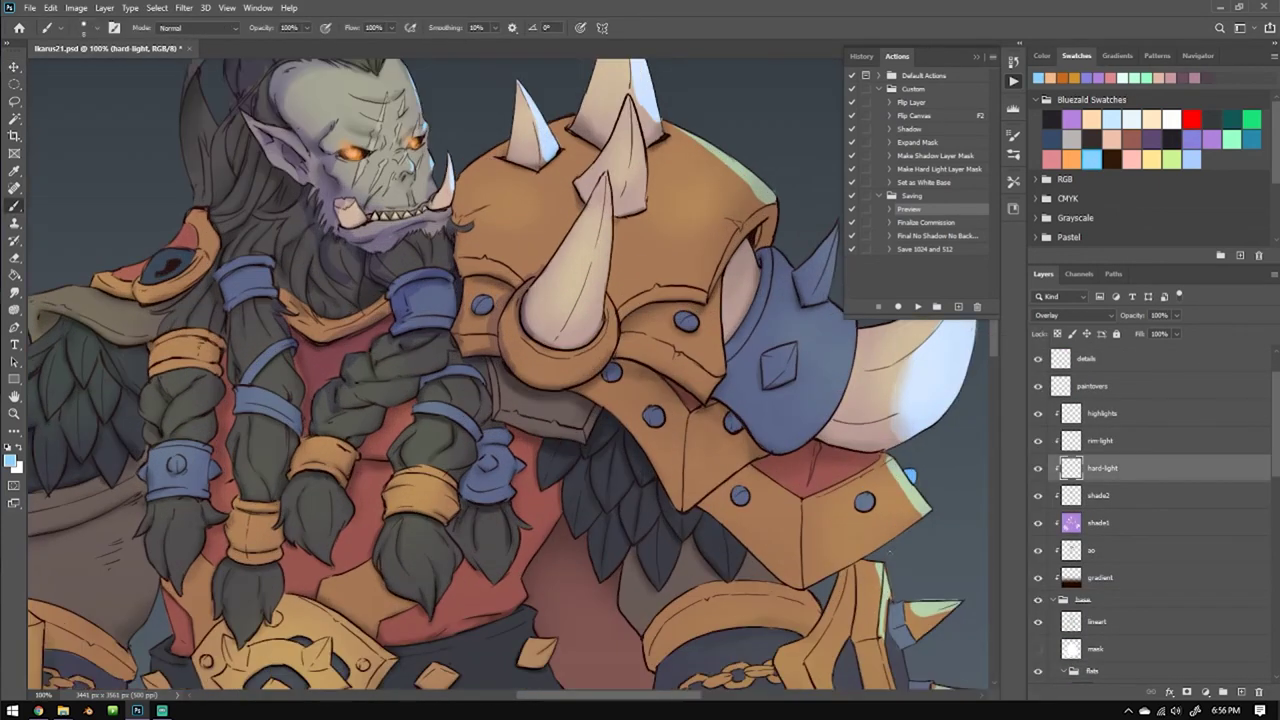
pyautogui.hotkey('ctrl', 'z')
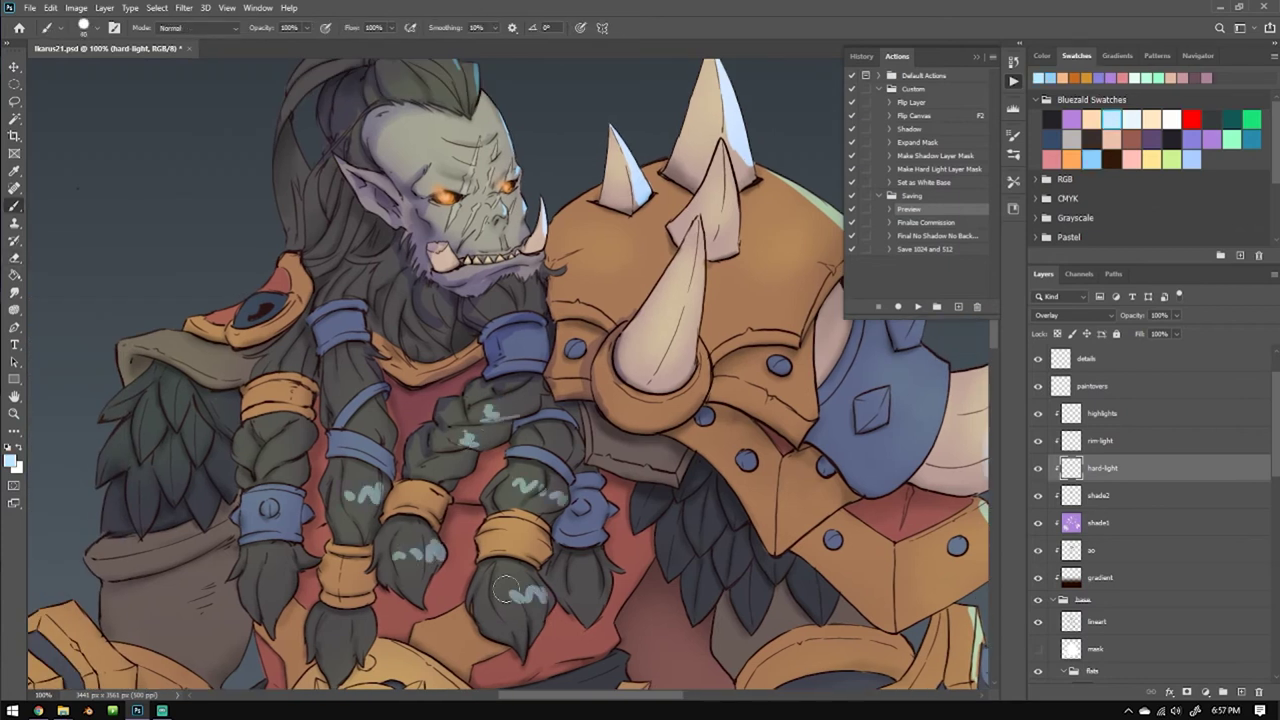
# Add pale blue highlight strokes to the topknot hair, beard and remaining braids.
pyautogui.scroll(2, 397, 472)
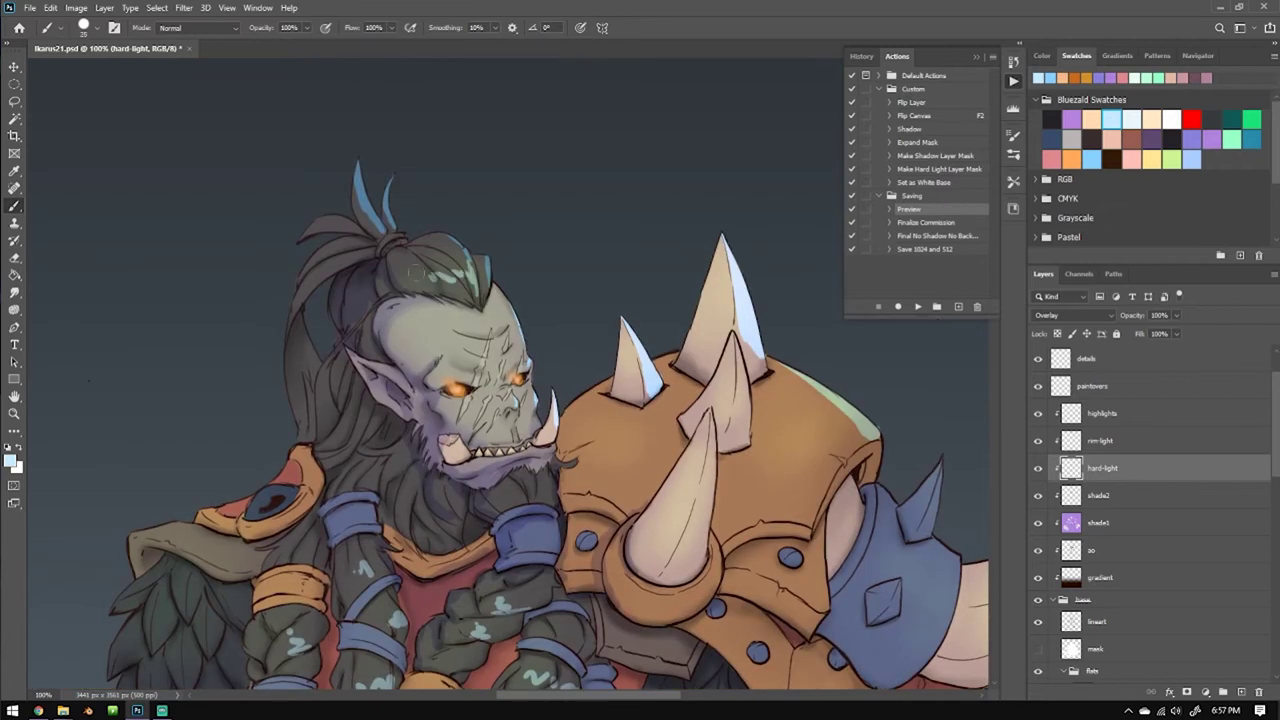
pyautogui.moveTo(522, 489); pyautogui.dragTo(506, 495)
pyautogui.moveTo(395, 470); pyautogui.dragTo(417, 340)
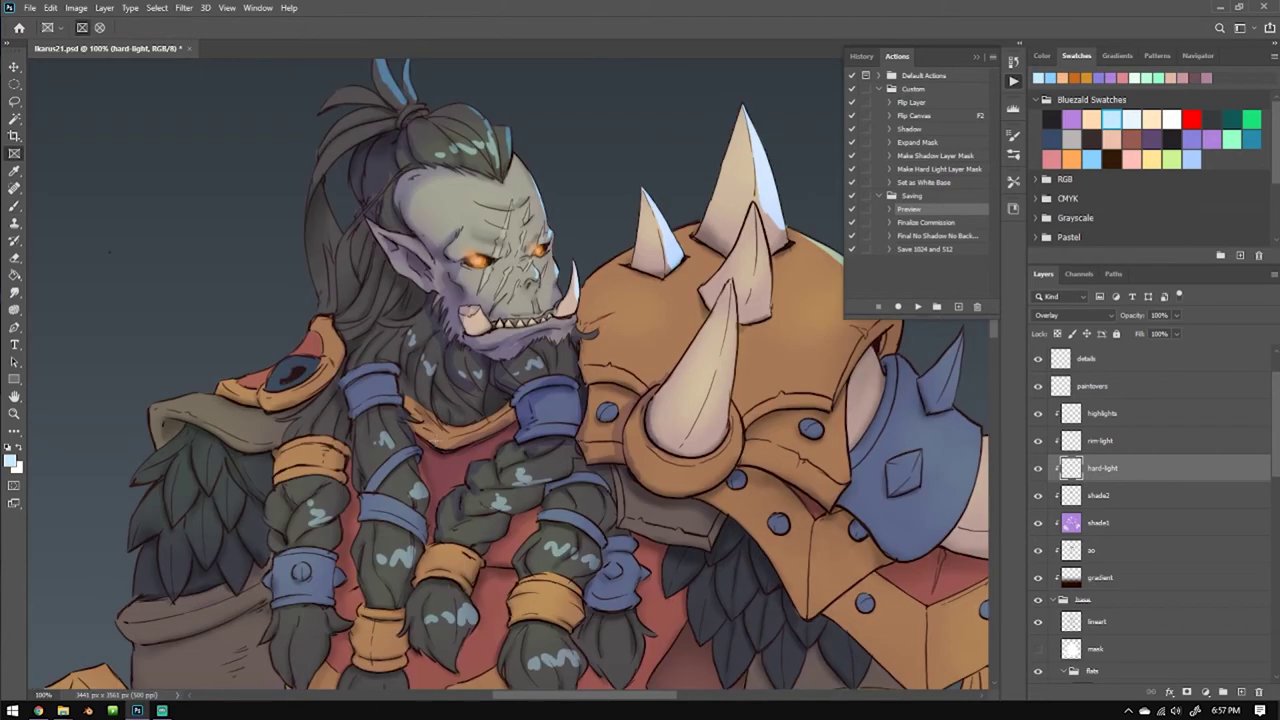
# Smudge the highlights on the topknot and upper beard along the hair flow with a smaller Smudge brush.
pyautogui.click(14, 292)
pyautogui.press('[')
pyautogui.press('[')
pyautogui.press('[')
pyautogui.press('[')
pyautogui.press('[')
pyautogui.press('[')
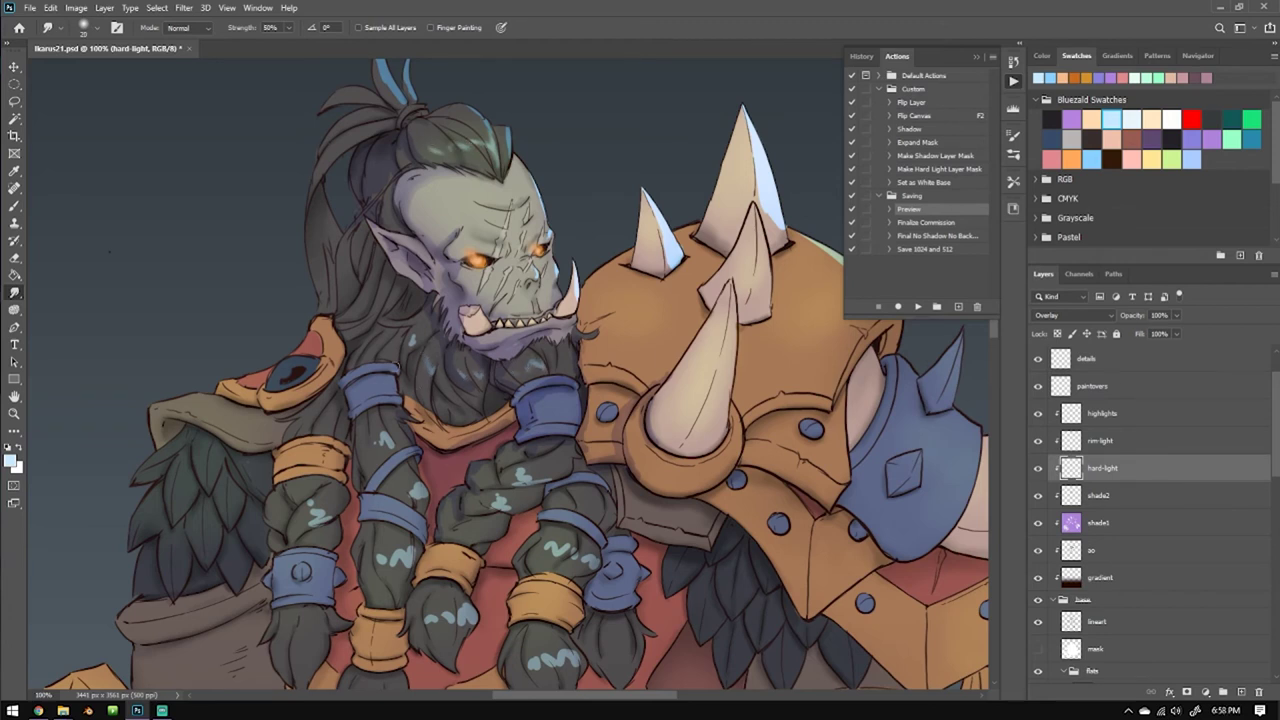
pyautogui.moveTo(469, 443); pyautogui.dragTo(463, 375)
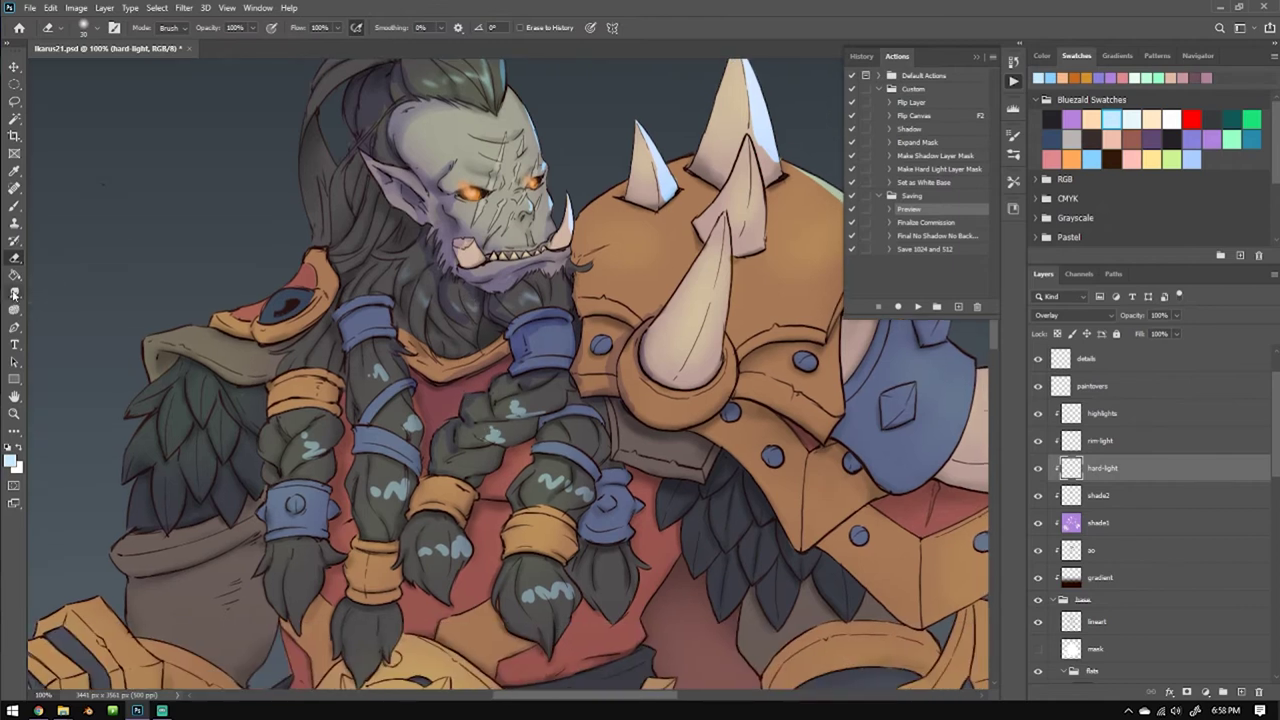
# Smudge the pale blue strokes on the braids and beard tips into tapered hair highlights.
pyautogui.press('[')
pyautogui.press('[')
pyautogui.press('[')
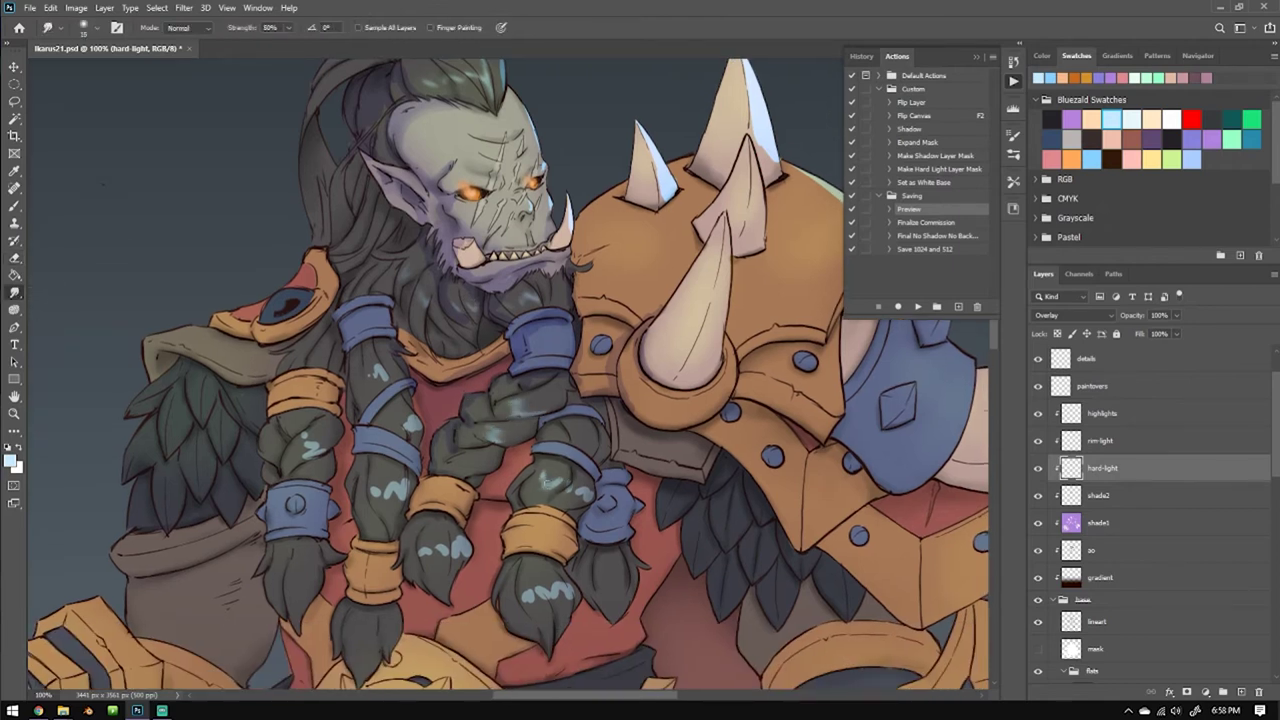
pyautogui.moveTo(565, 588)
pyautogui.mouseDown()
pyautogui.moveTo(547, 625)
pyautogui.moveTo(525, 567)
pyautogui.moveTo(533, 625)
pyautogui.moveTo(527, 562)
pyautogui.mouseUp()
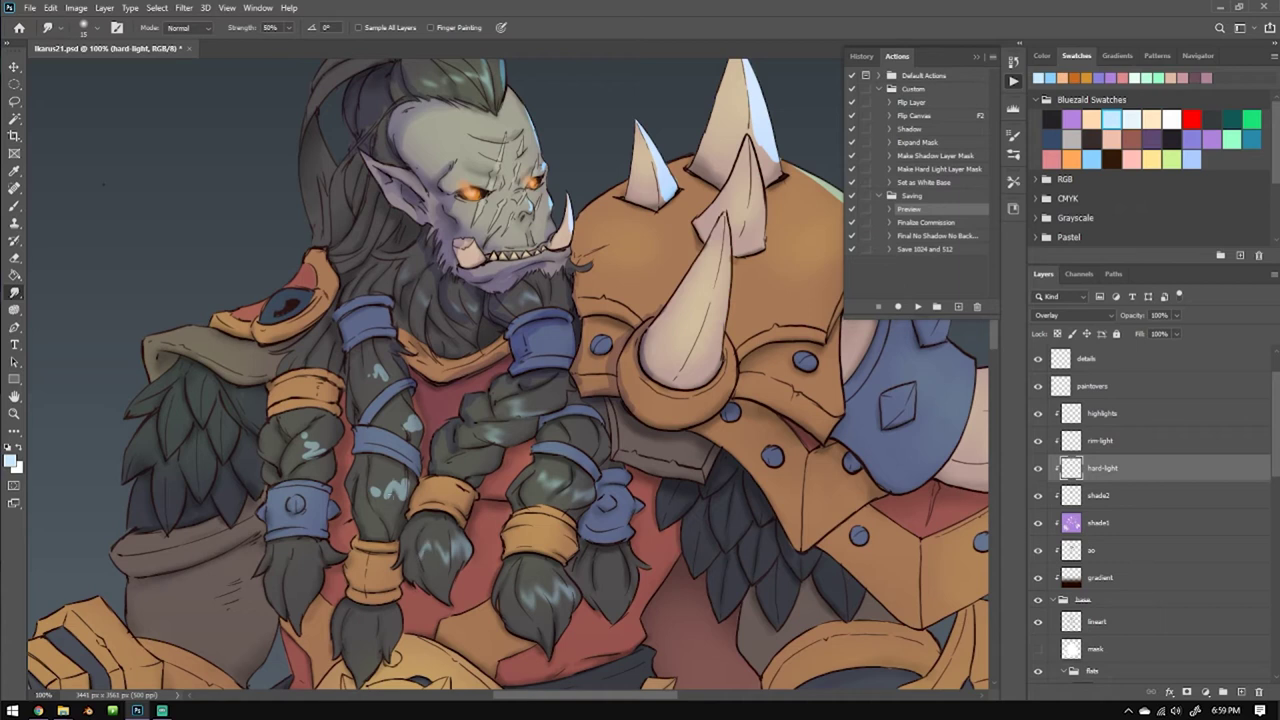
pyautogui.moveTo(397, 498)
pyautogui.mouseDown()
pyautogui.moveTo(378, 492)
pyautogui.moveTo(401, 476)
pyautogui.mouseUp()
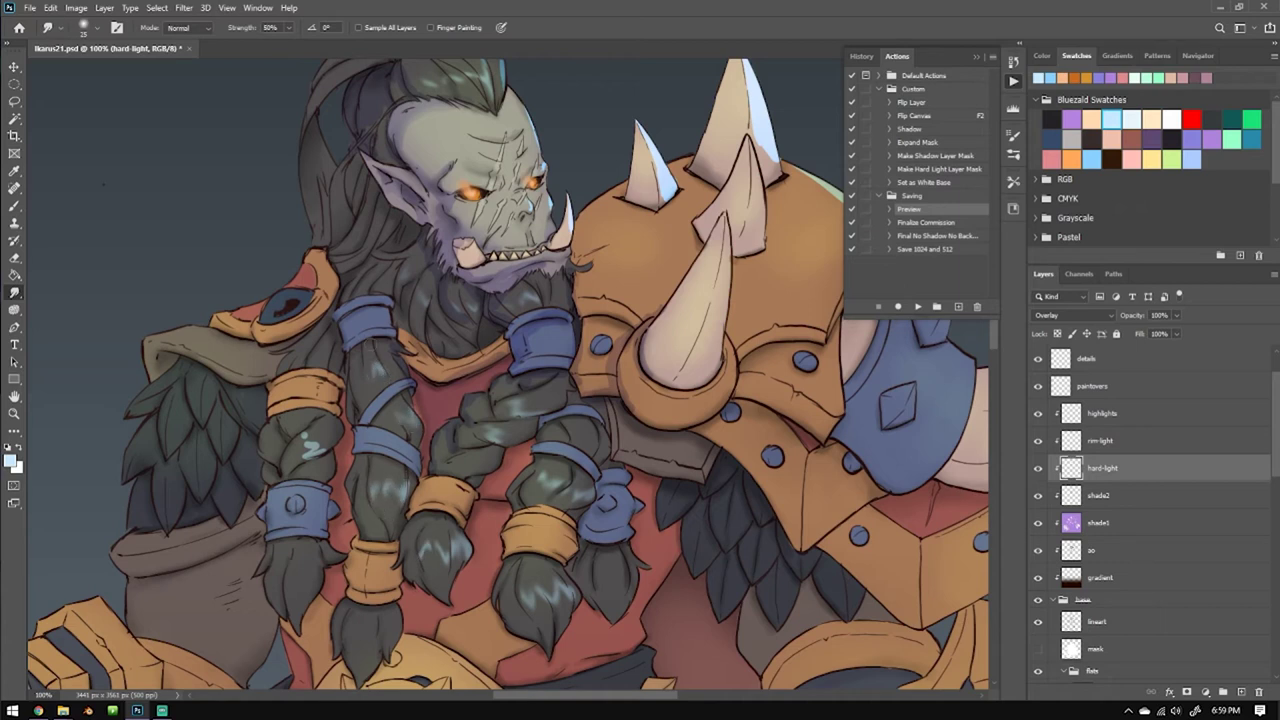
pyautogui.moveTo(306, 478); pyautogui.dragTo(314, 424)
pyautogui.hotkey('ctrl', '-')
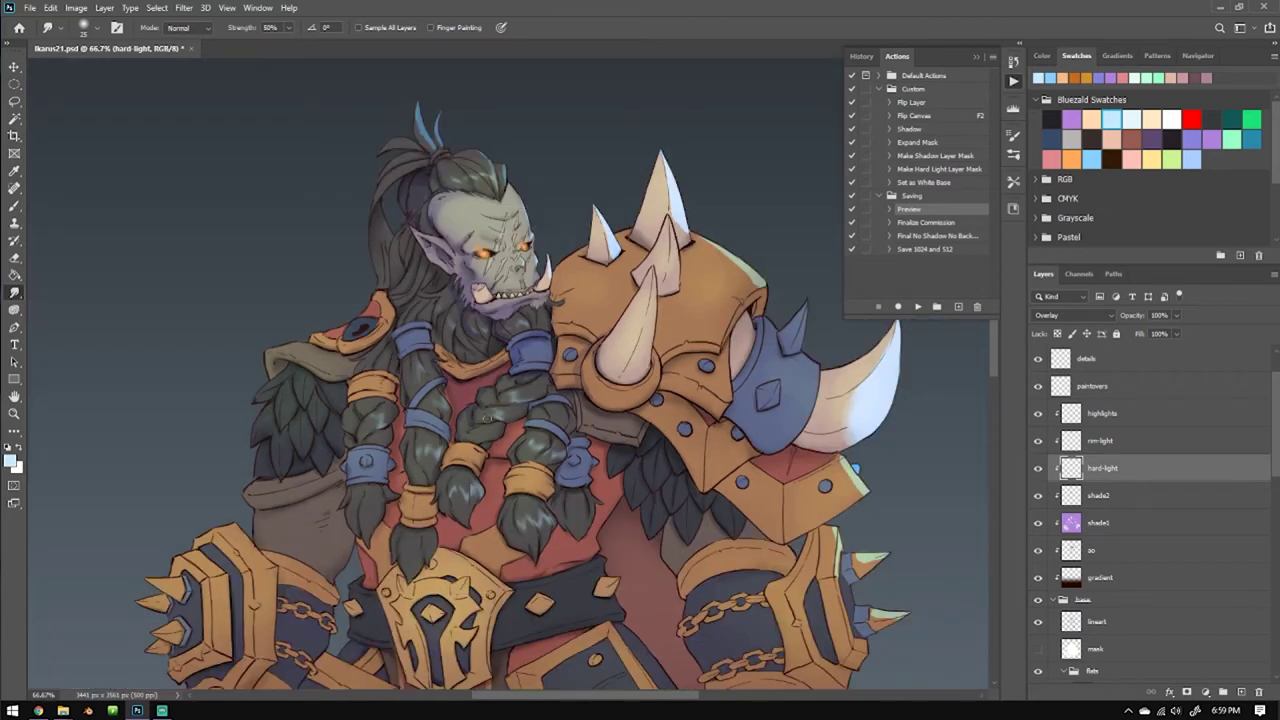
pyautogui.press('e')
pyautogui.hotkey('ctrl', '-')
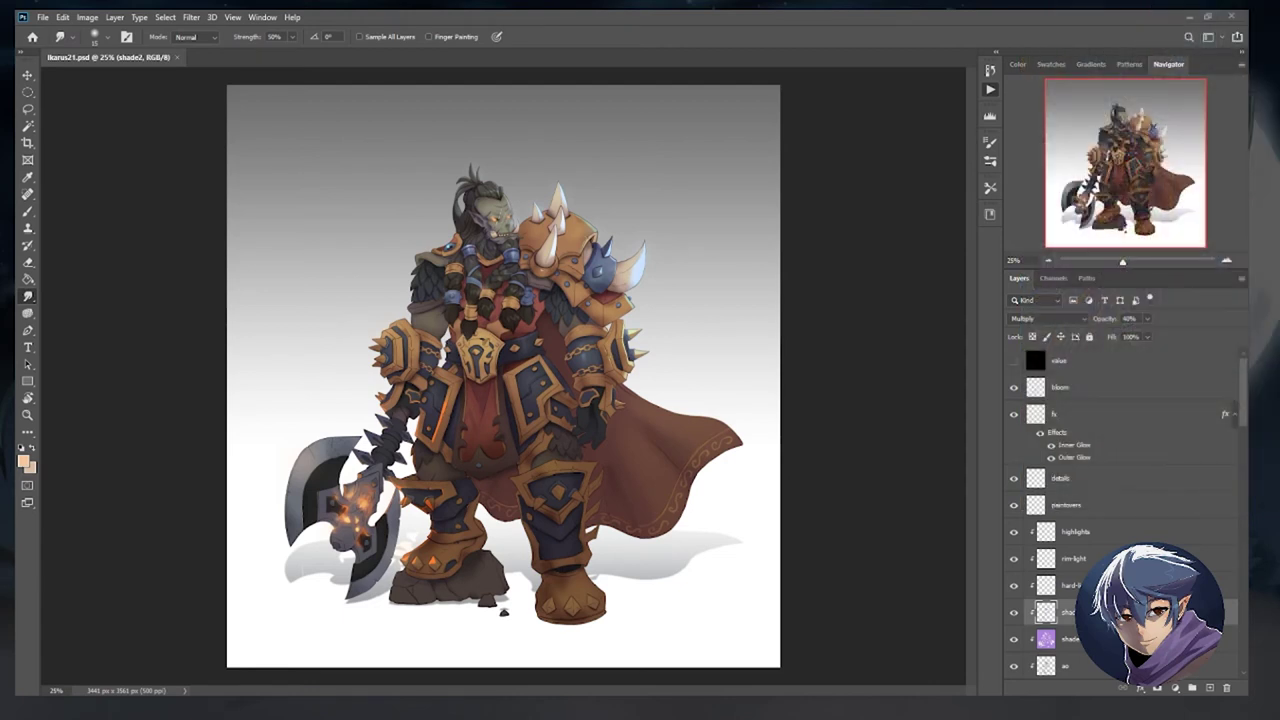
pyautogui.scroll(2, 535, 497)
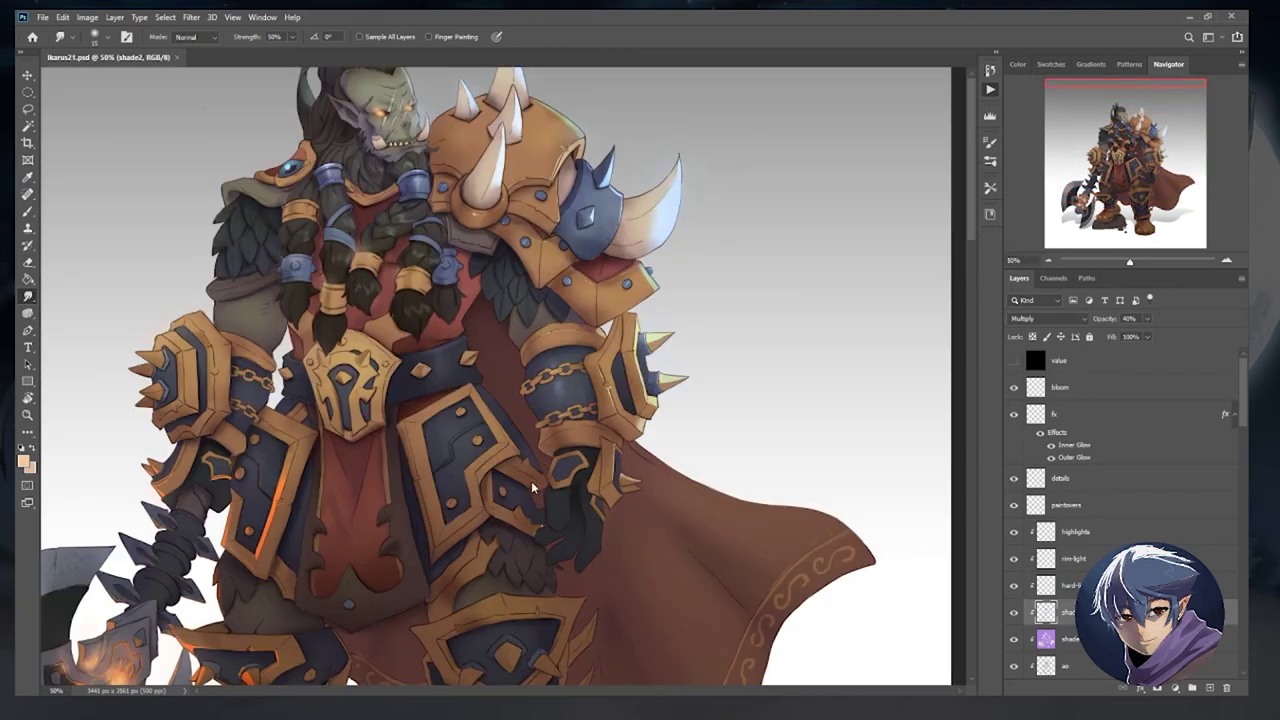
# Paint purple shadows around the shoulder armour, braids and chest on the shade2 layer, refining them with the Eraser.
pyautogui.hotkey('ctrl', 'w')
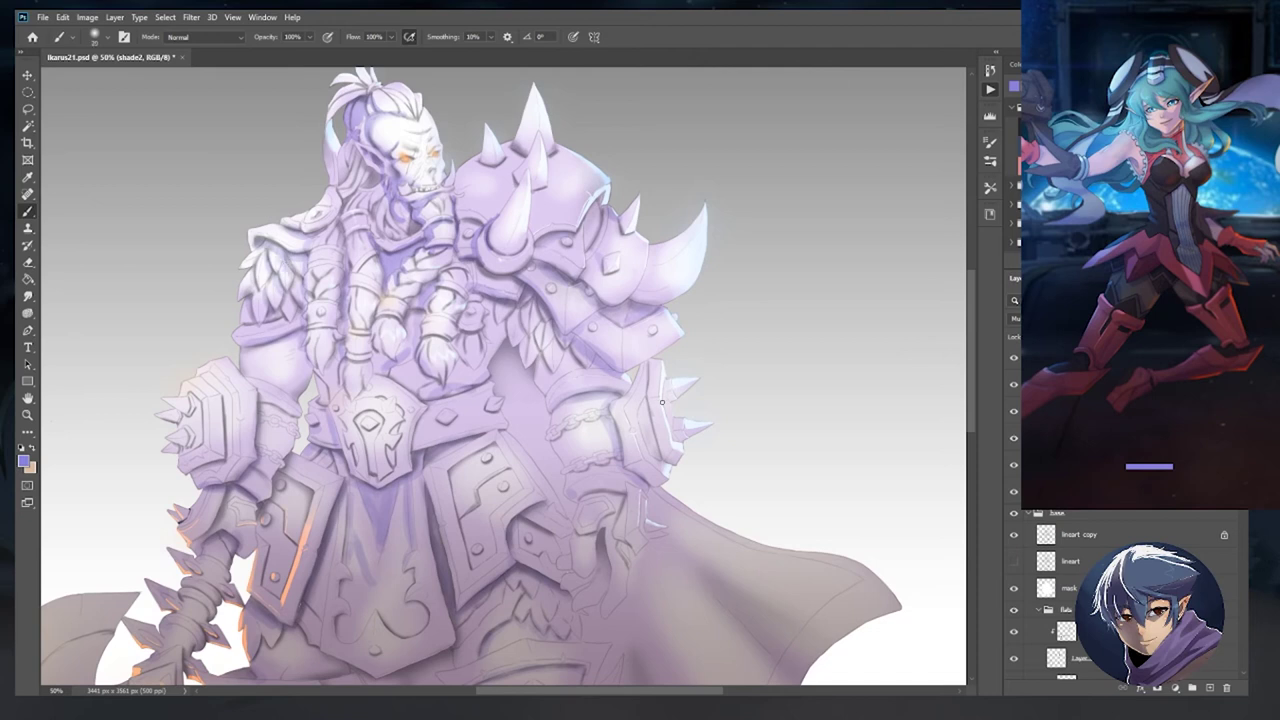
pyautogui.hotkey('ctrl', '+')
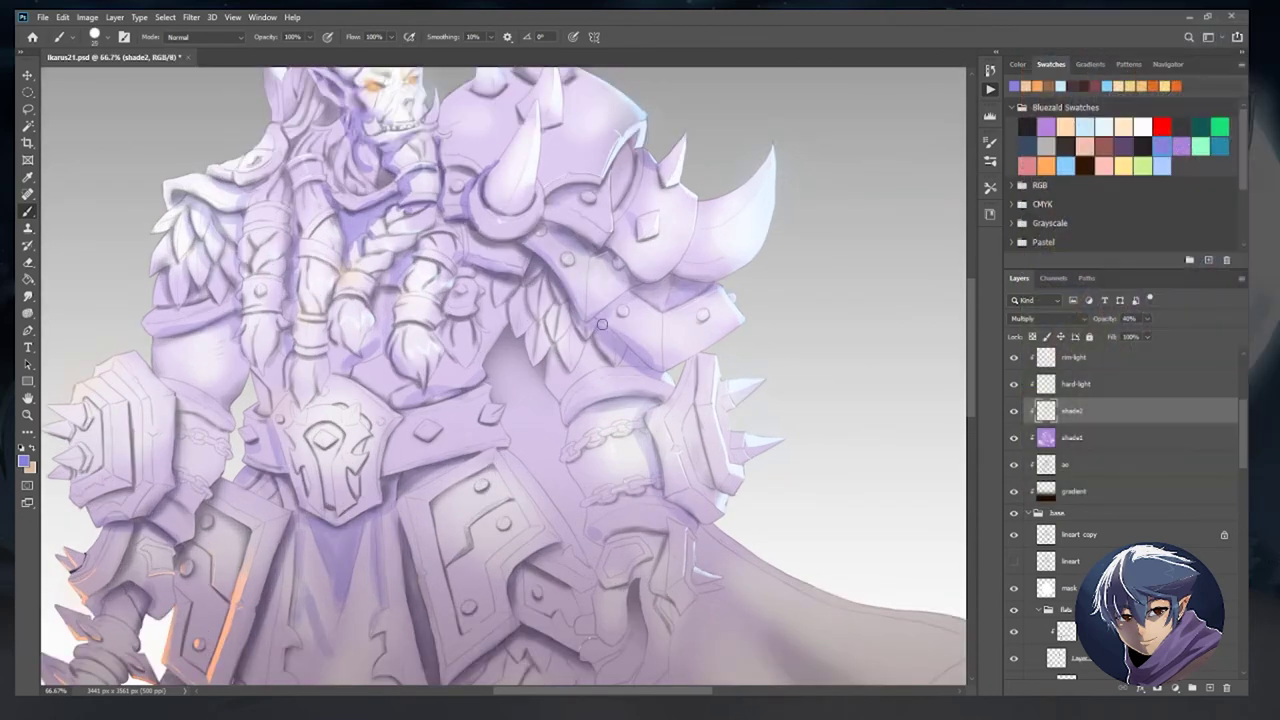
pyautogui.press('e')
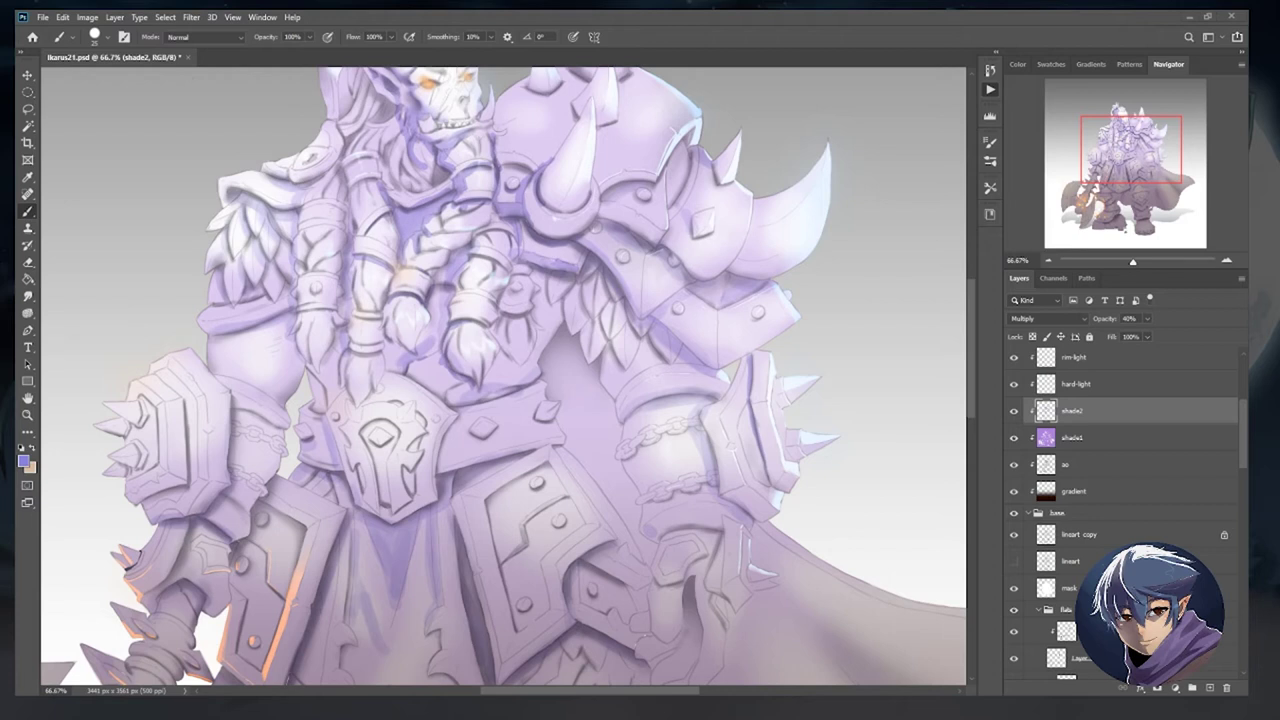
pyautogui.hotkey('ctrl', '+')
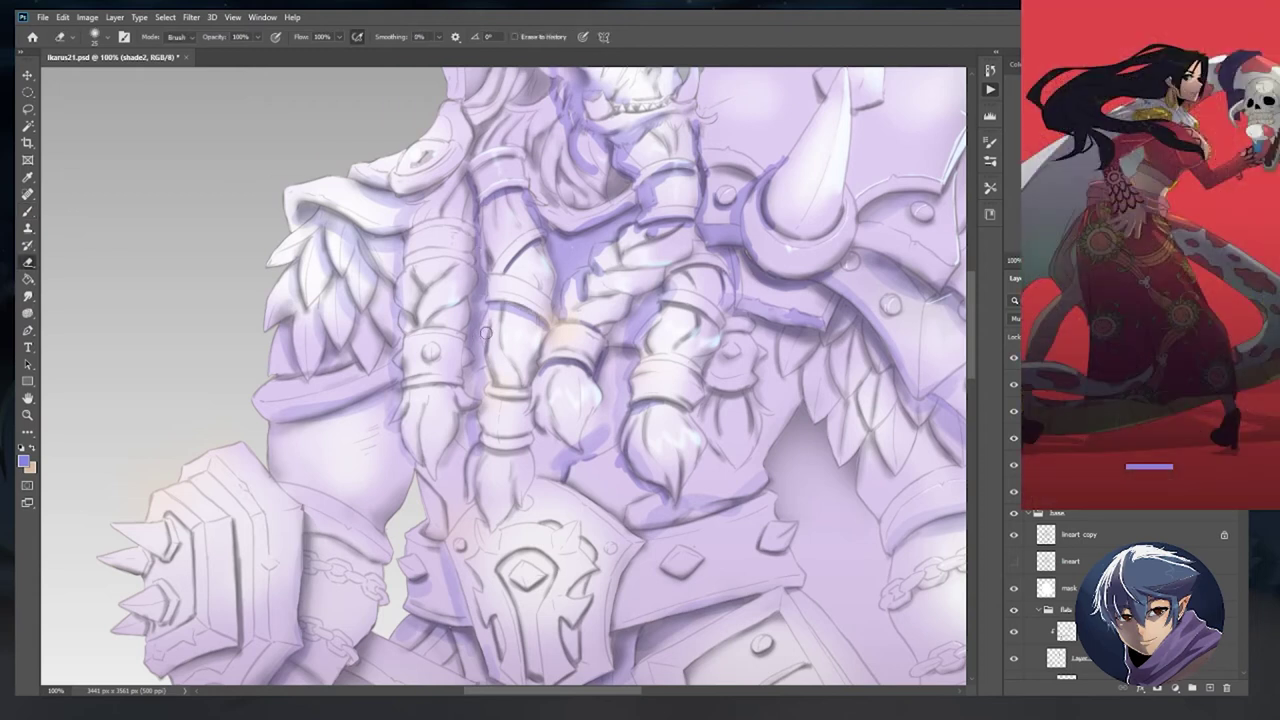
pyautogui.hscroll(2, 430, 425)
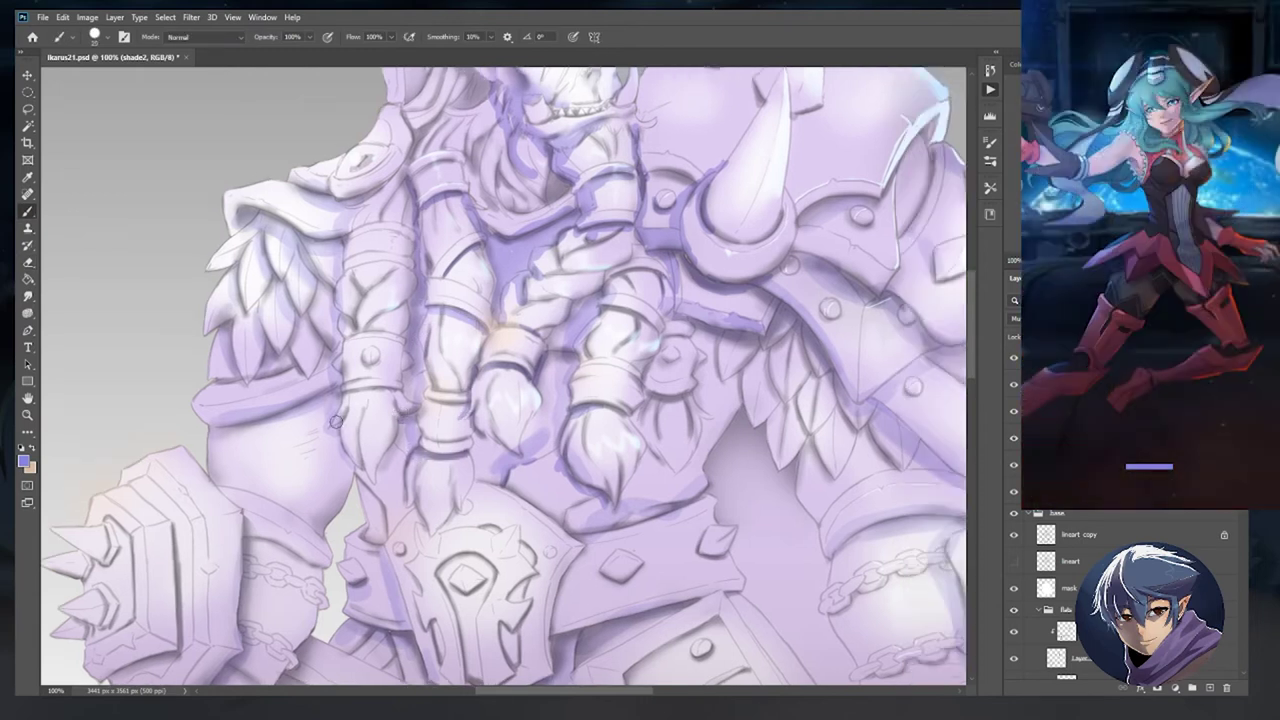
pyautogui.scroll(2, 420, 300)
pyautogui.hscroll(2, 420, 300)
pyautogui.press('e')
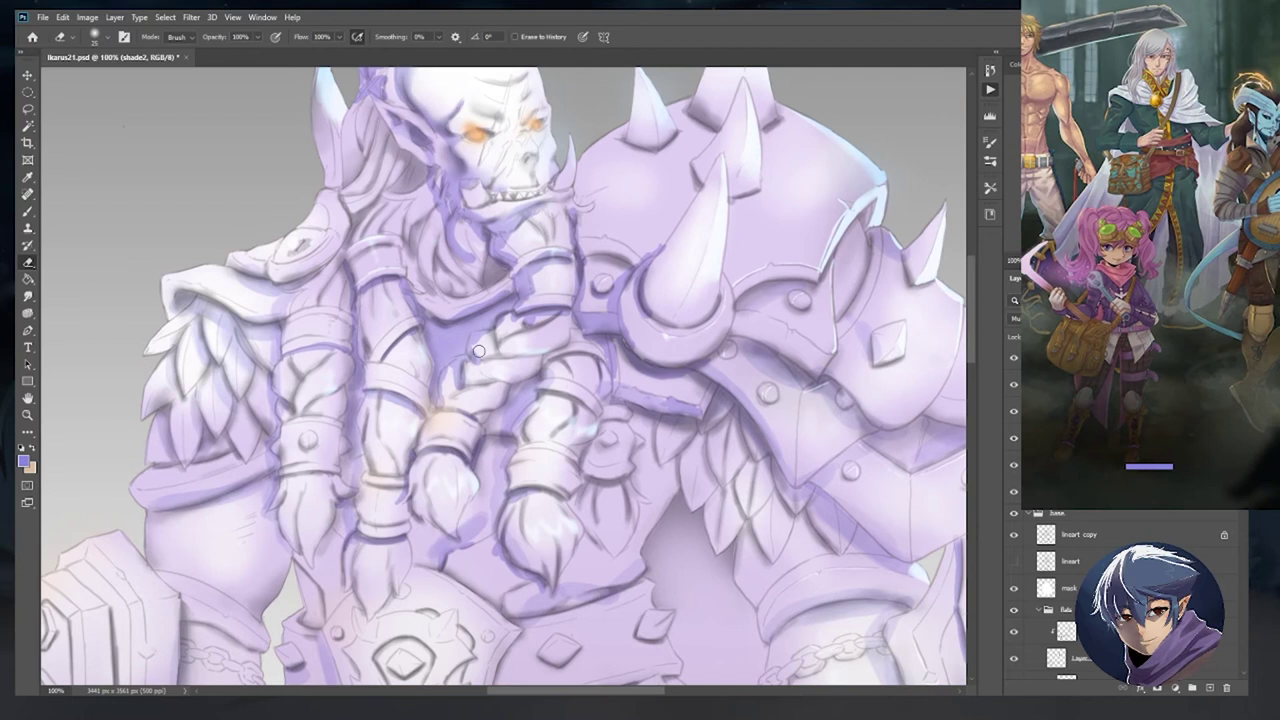
pyautogui.press('b')
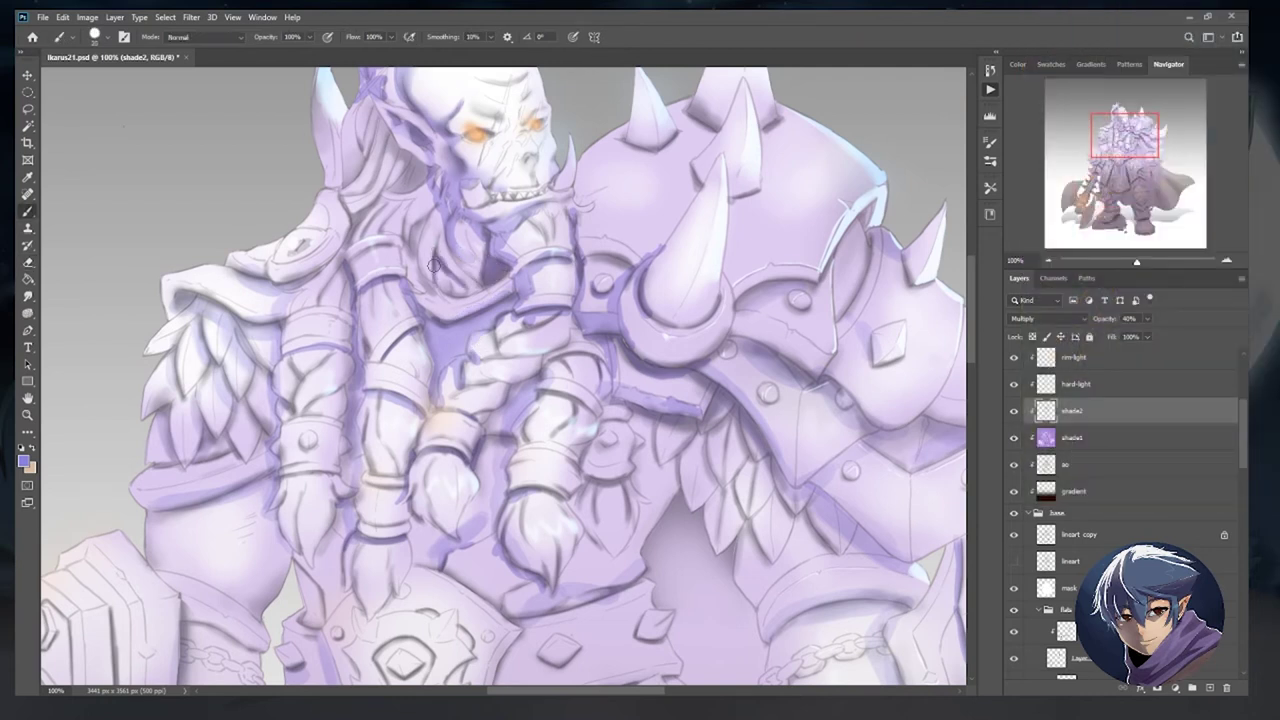
# Paint purple shadows on the shoulder feathers above the axe-side arm.
pyautogui.scroll(3, 410, 230)
pyautogui.moveTo(378, 238)
pyautogui.mouseDown()
pyautogui.moveTo(390, 292)
pyautogui.moveTo(290, 390)
pyautogui.moveTo(275, 403)
pyautogui.moveTo(232, 370)
pyautogui.moveTo(263, 455)
pyautogui.mouseUp()
pyautogui.scroll(-2, 296, 358)
pyautogui.hscroll(-1, 296, 358)
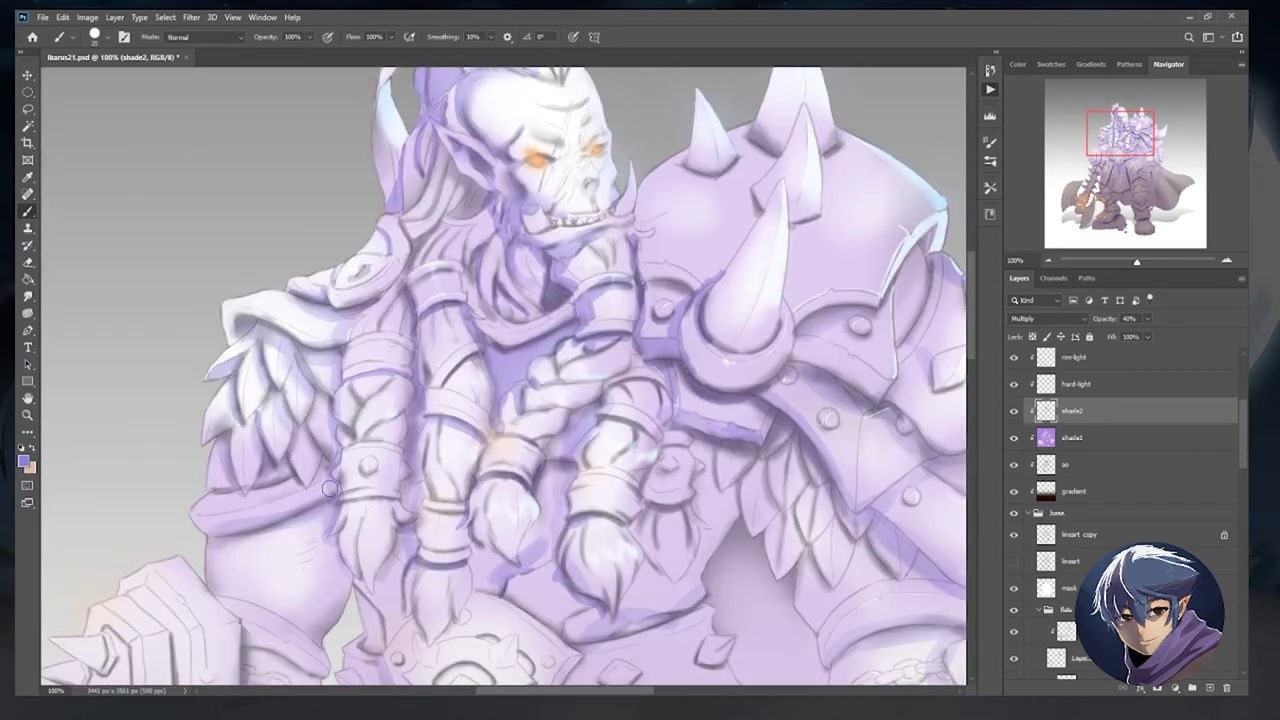
# Shade the upper and lower arm bands of the axe-side arm in purple.
pyautogui.moveTo(330, 488); pyautogui.dragTo(205, 525)
pyautogui.scroll(-2, 225, 520)
pyautogui.scroll(-2, 220, 430)
pyautogui.moveTo(262, 430); pyautogui.dragTo(348, 485)
pyautogui.scroll(-2, 348, 485)
pyautogui.hscroll(-1, 348, 485)
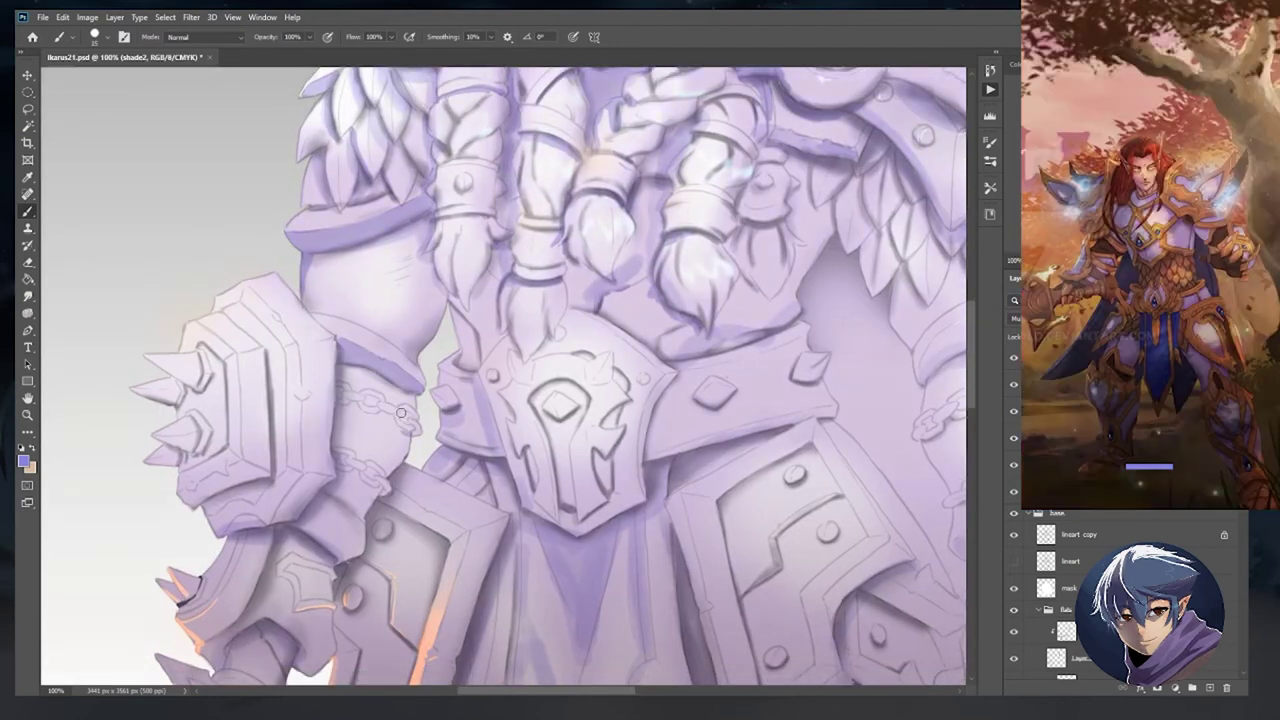
# Shade the belt's diamond studs and the raised emblem on the belt buckle.
pyautogui.moveTo(822, 356); pyautogui.dragTo(800, 380)
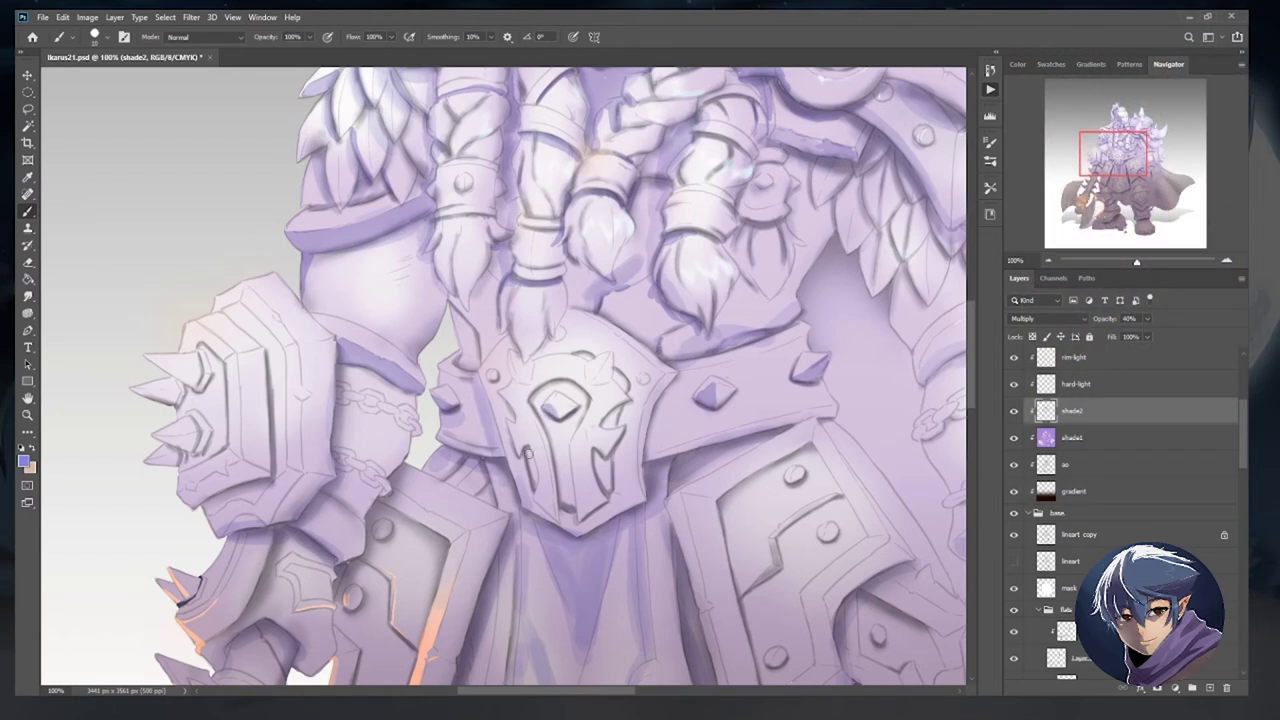
pyautogui.moveTo(537, 415); pyautogui.dragTo(558, 505)
pyautogui.moveTo(475, 372); pyautogui.dragTo(525, 512)
pyautogui.moveTo(790, 496); pyautogui.dragTo(685, 336)
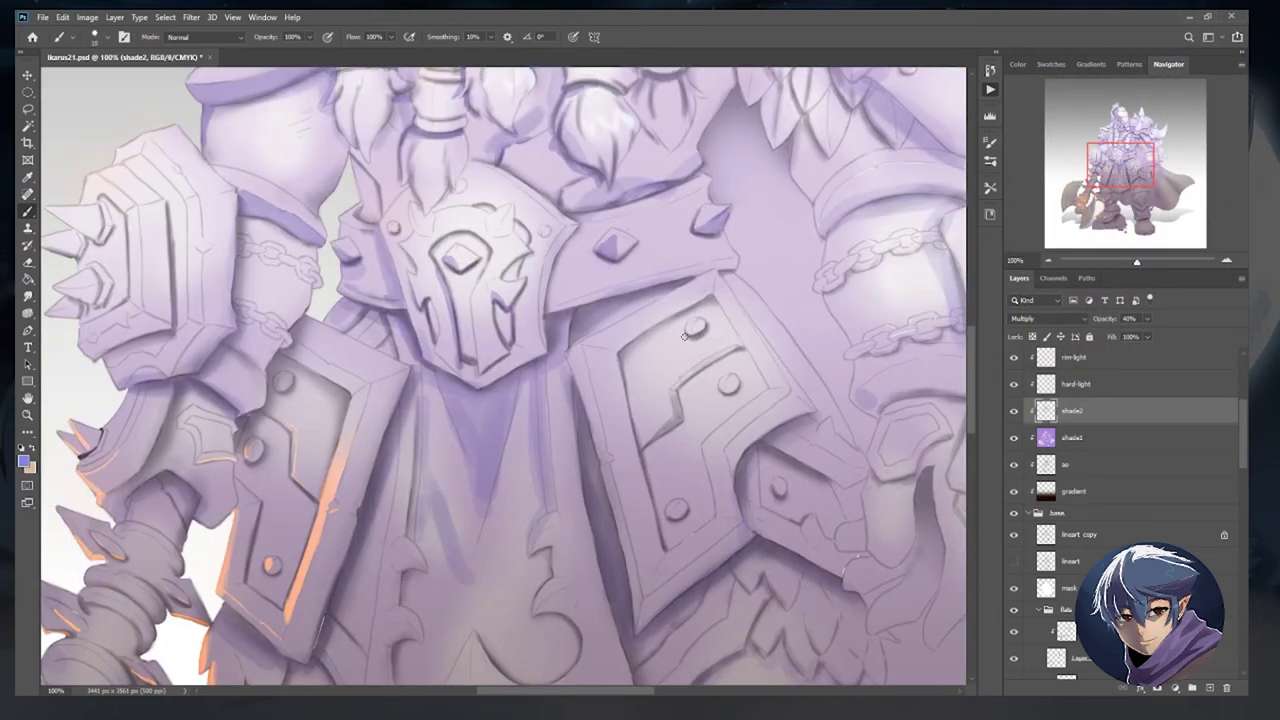
# Paint a purple shadow along the underside of the upper arm band on the cape-side arm.
pyautogui.hotkey('ctrl', '0')
pyautogui.scroll(2, 518, 196)
pyautogui.press('e')
pyautogui.scroll(-1, 518, 196)
pyautogui.moveTo(518, 196); pyautogui.dragTo(434, 292)
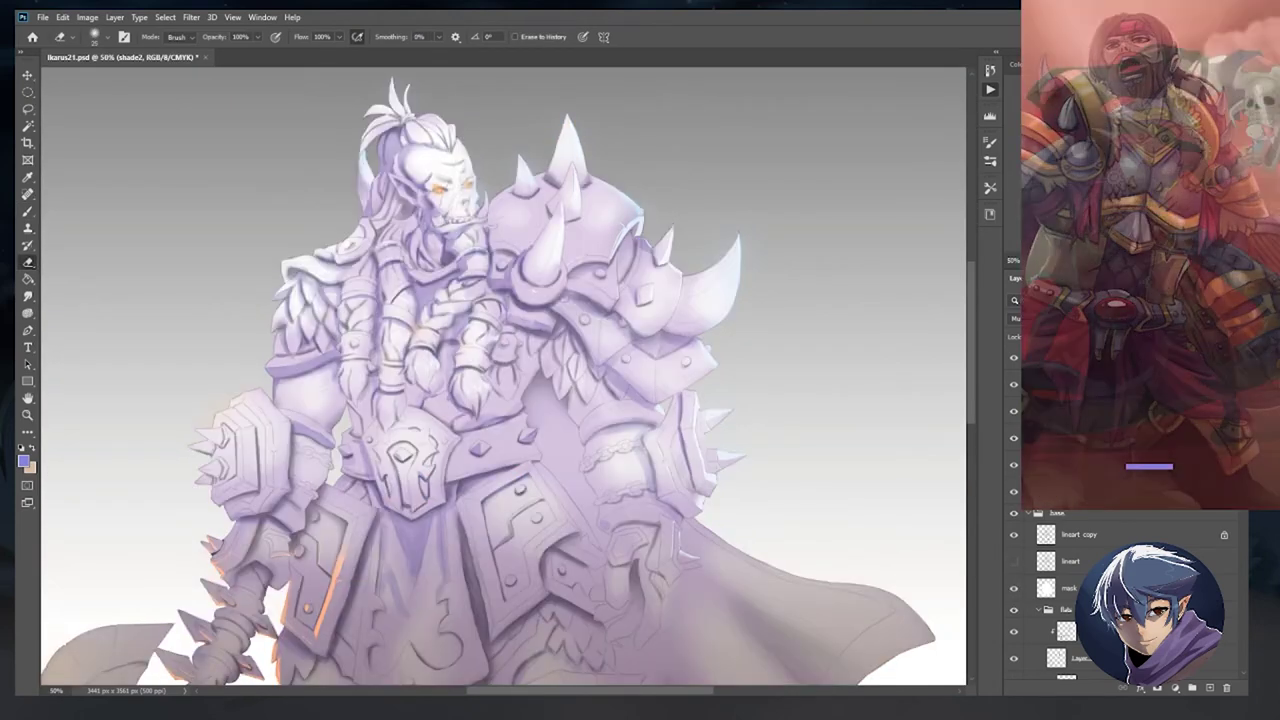
pyautogui.scroll(2, 709, 394)
pyautogui.press('b')
pyautogui.moveTo(598, 405)
pyautogui.mouseDown()
pyautogui.moveTo(546, 397)
pyautogui.moveTo(445, 437)
pyautogui.mouseUp()
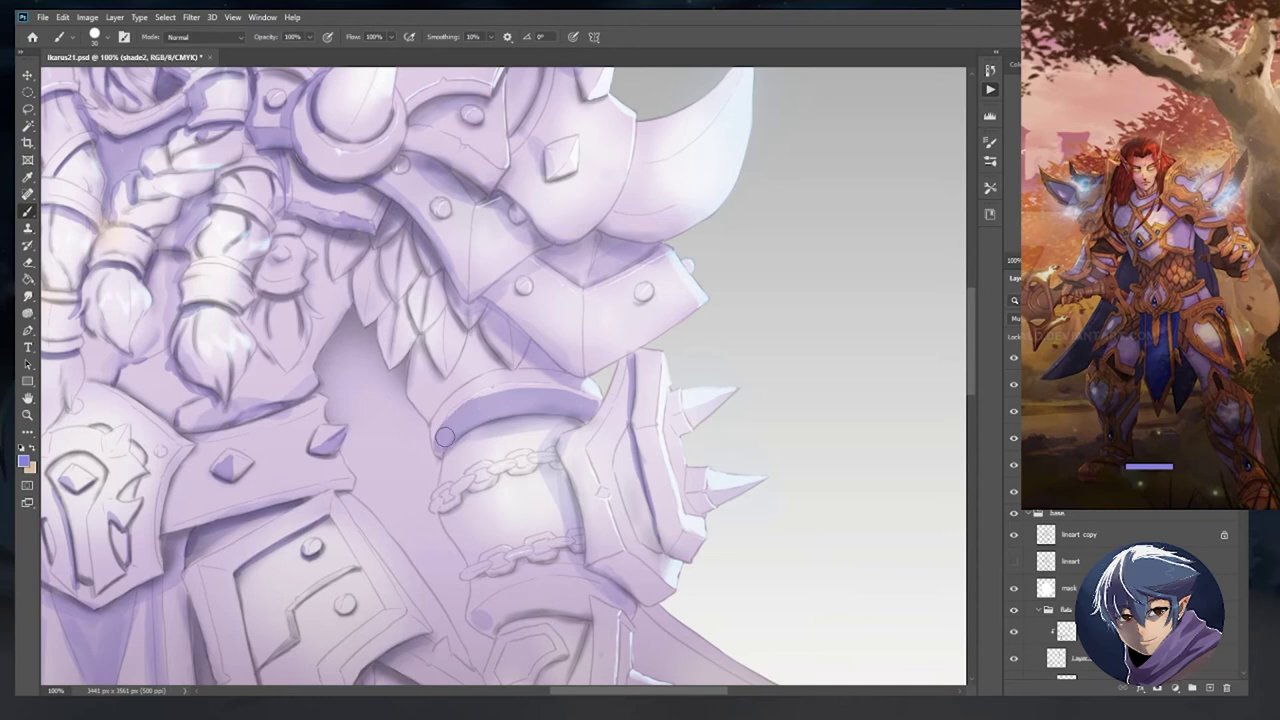
# Shade the individual feathers hanging beneath the large shoulder armour.
pyautogui.moveTo(445, 330); pyautogui.dragTo(430, 372)
pyautogui.moveTo(450, 280); pyautogui.dragTo(426, 360)
pyautogui.moveTo(426, 330); pyautogui.dragTo(409, 282)
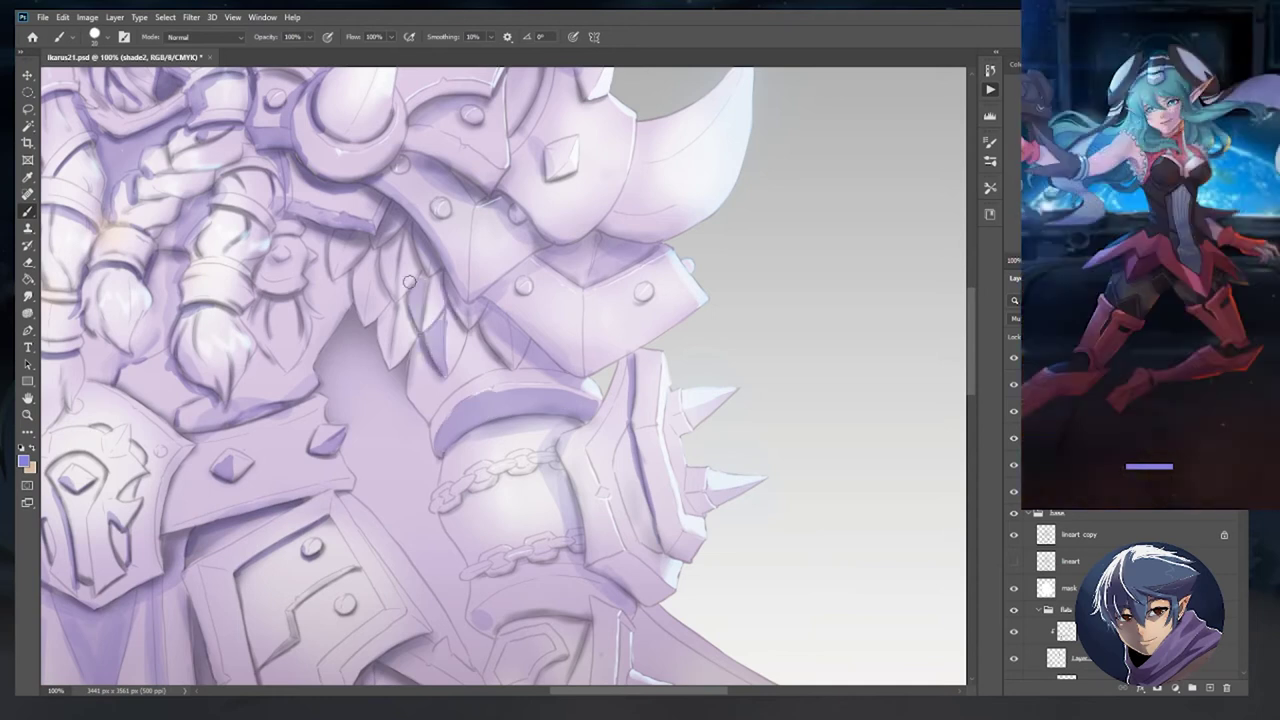
pyautogui.moveTo(398, 236); pyautogui.dragTo(384, 300)
pyautogui.moveTo(372, 252); pyautogui.dragTo(354, 320)
pyautogui.moveTo(352, 230); pyautogui.dragTo(334, 272)
pyautogui.moveTo(392, 306); pyautogui.dragTo(380, 364)
pyautogui.moveTo(505, 312)
pyautogui.mouseDown()
pyautogui.moveTo(478, 364)
pyautogui.moveTo(470, 355)
pyautogui.mouseUp()
pyautogui.moveTo(480, 302); pyautogui.dragTo(462, 338)
# Shade the beaded braid ornament on the chest, its tassel and the neighbouring braid's ring.
pyautogui.moveTo(306, 286); pyautogui.dragTo(258, 302)
pyautogui.moveTo(288, 250); pyautogui.dragTo(272, 254)
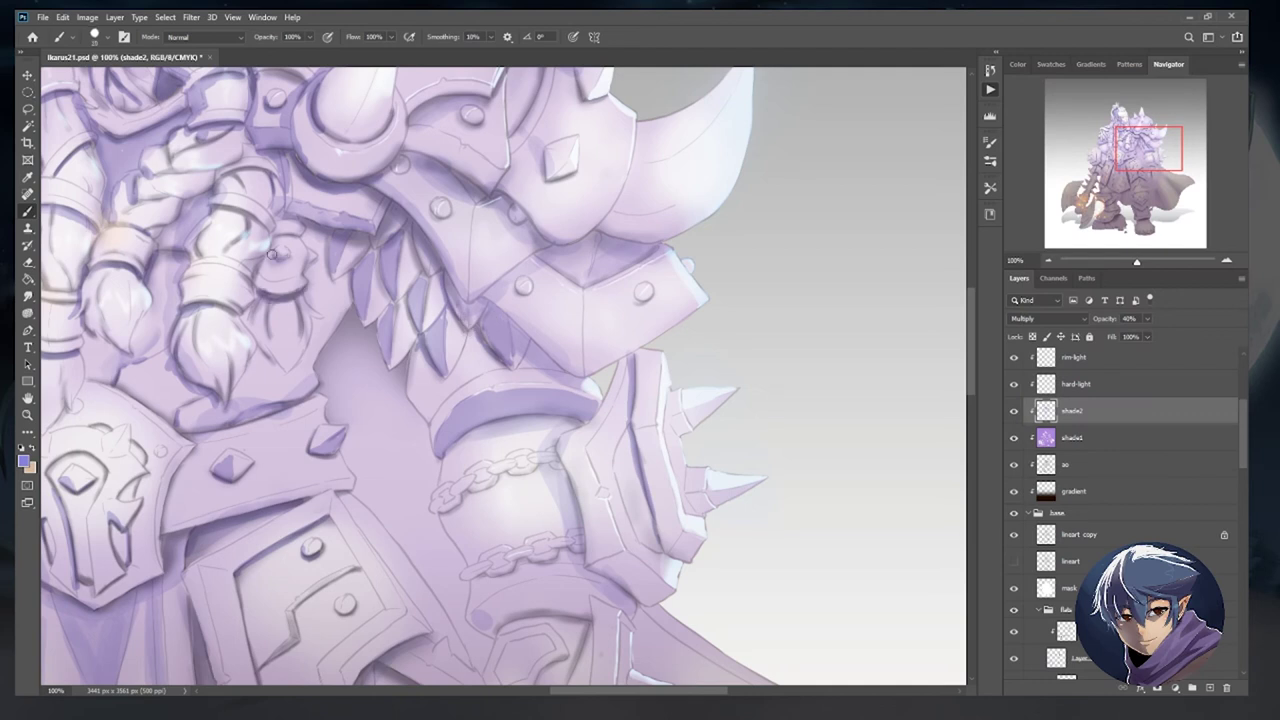
pyautogui.moveTo(280, 300); pyautogui.dragTo(262, 342)
pyautogui.moveTo(274, 288); pyautogui.dragTo(248, 348)
pyautogui.moveTo(234, 298); pyautogui.dragTo(204, 312)
pyautogui.moveTo(248, 306); pyautogui.dragTo(242, 330)
pyautogui.moveTo(206, 262)
pyautogui.mouseDown()
pyautogui.moveTo(176, 296)
pyautogui.moveTo(200, 302)
pyautogui.mouseUp()
pyautogui.moveTo(254, 278)
pyautogui.mouseDown()
pyautogui.moveTo(208, 288)
pyautogui.moveTo(318, 352)
pyautogui.mouseUp()
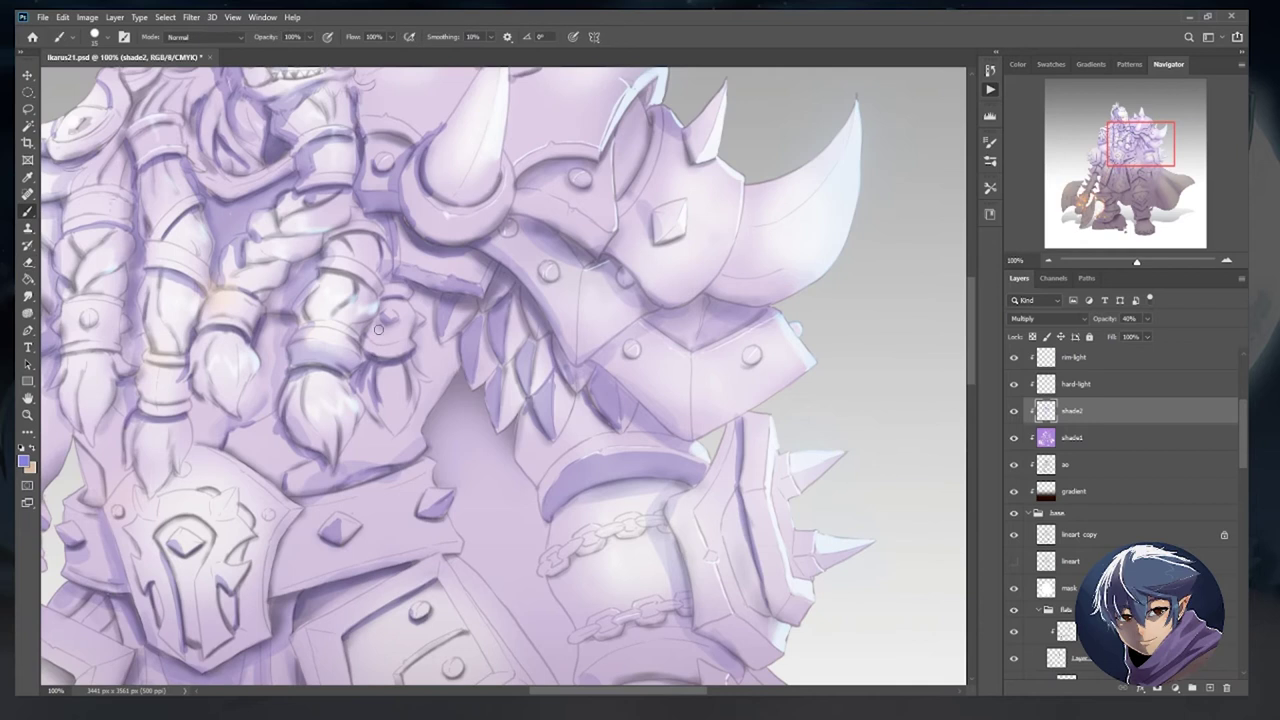
# Shade the lower forearm band, the chains and the spiked bracer on the cape-side arm with an adjusted brush size.
pyautogui.moveTo(426, 436); pyautogui.dragTo(226, 168)
pyautogui.moveTo(508, 372)
pyautogui.mouseDown()
pyautogui.moveTo(400, 395)
pyautogui.moveTo(455, 410)
pyautogui.moveTo(372, 414)
pyautogui.mouseUp()
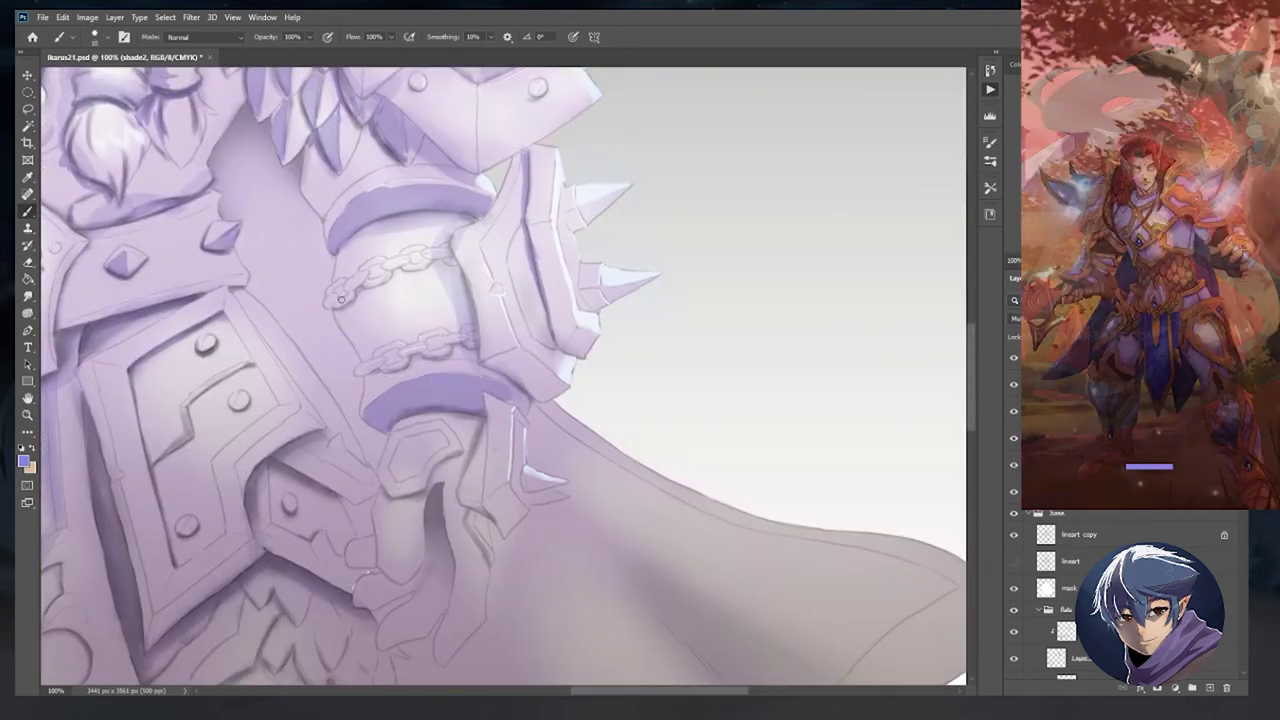
pyautogui.press(']')
pyautogui.press(']')
pyautogui.moveTo(480, 338)
pyautogui.mouseDown()
pyautogui.moveTo(548, 378)
pyautogui.moveTo(512, 357)
pyautogui.mouseUp()
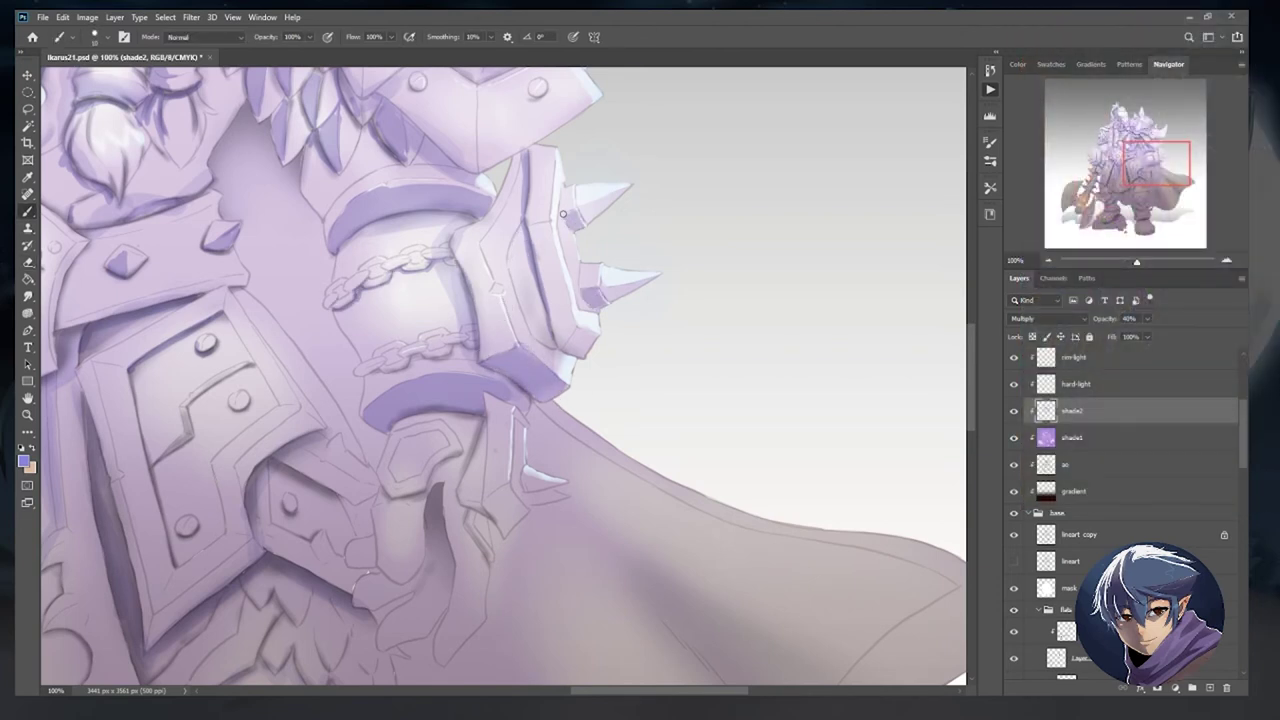
pyautogui.moveTo(559, 345); pyautogui.dragTo(514, 457)
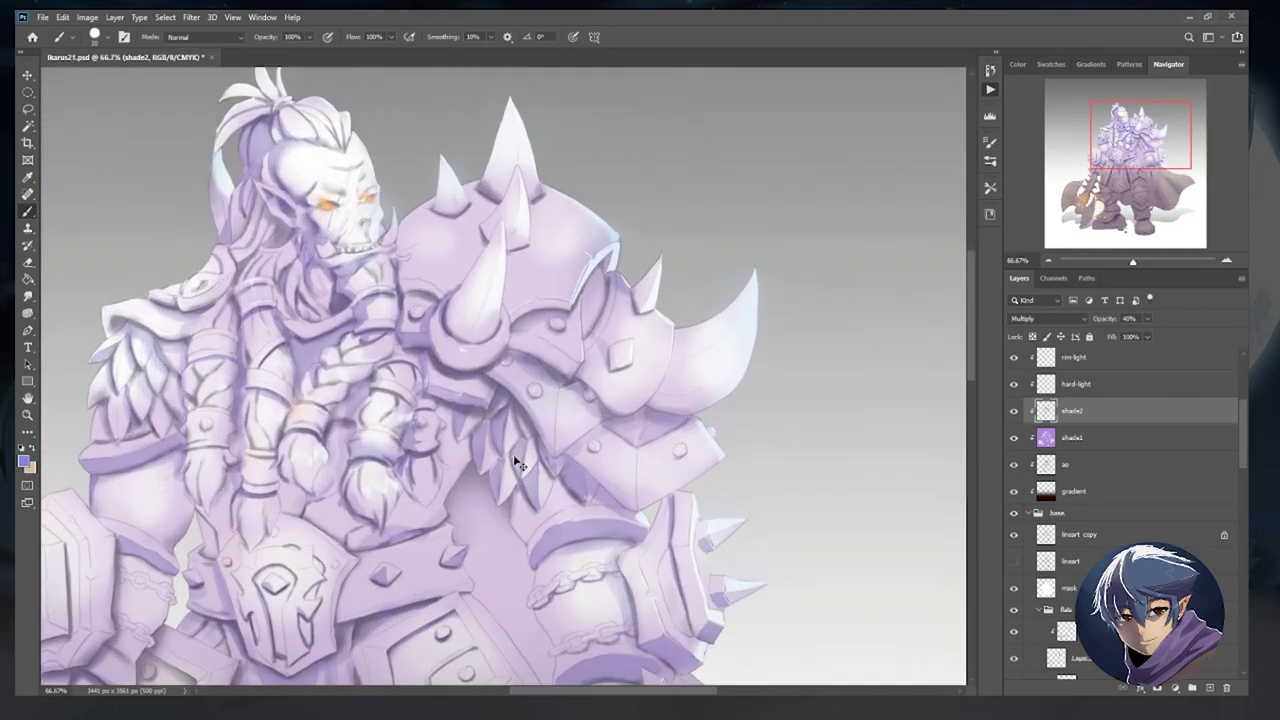
# Paint a shadow along the lower edge of the shoulder plate beside the large horn.
pyautogui.press('e')
pyautogui.press('b')
pyautogui.moveTo(514, 318)
pyautogui.mouseDown()
pyautogui.moveTo(578, 342)
pyautogui.moveTo(608, 372)
pyautogui.moveTo(555, 343)
pyautogui.mouseUp()
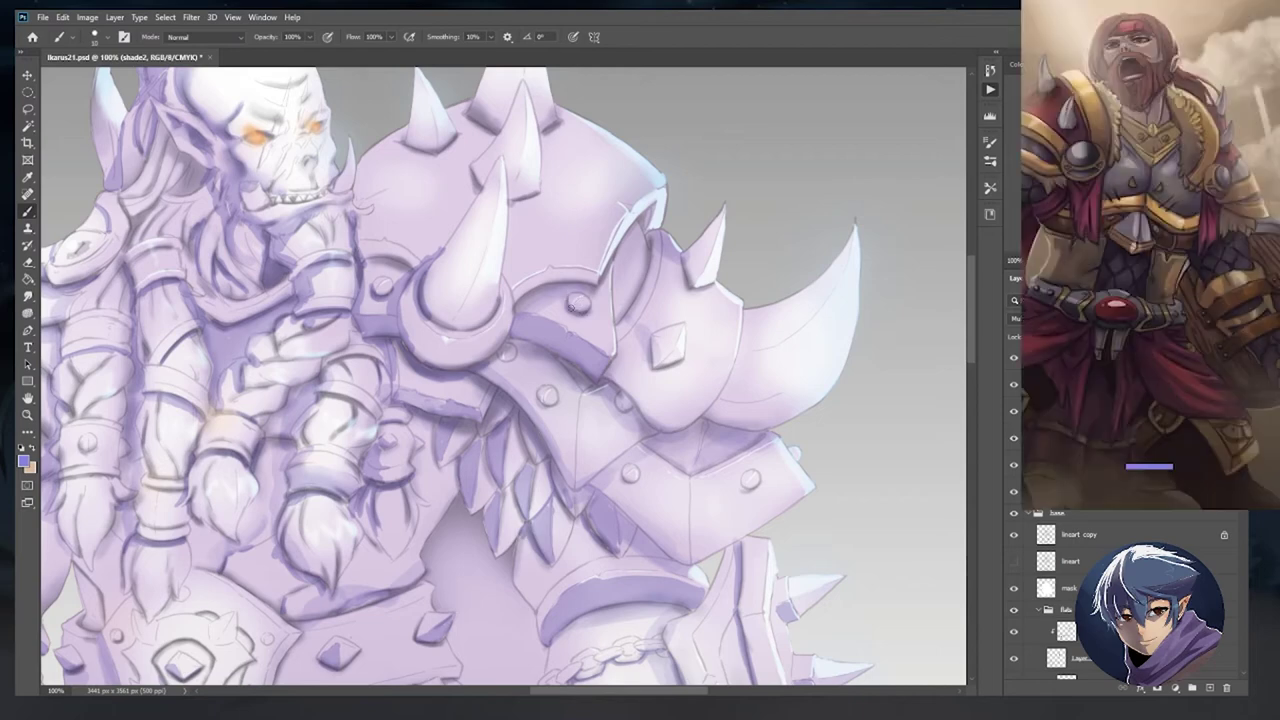
# Check the shading in full colour by hiding the mask layer temporarily and showing it again.
pyautogui.hotkey('ctrl', '-')
pyautogui.hotkey('ctrl', '-')
pyautogui.hotkey('ctrl', '-')
pyautogui.click(1015, 586)
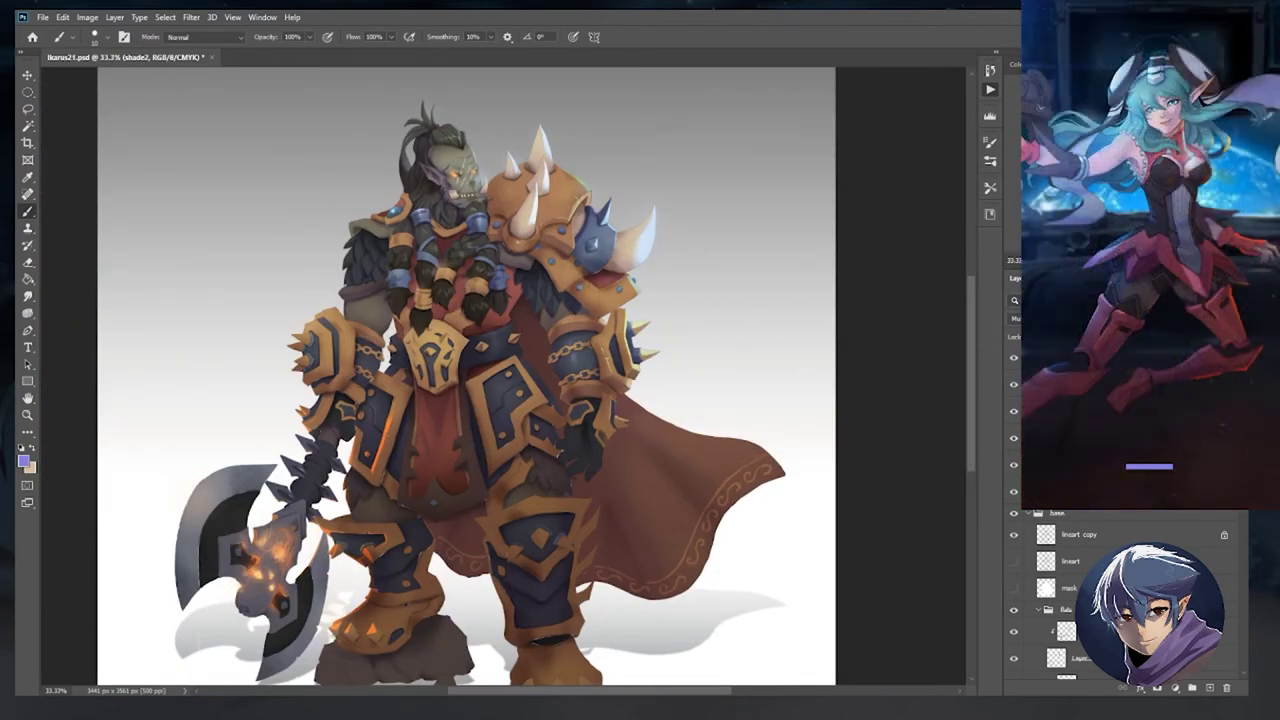
pyautogui.hotkey('ctrl', '+')
pyautogui.hotkey('ctrl', '+')
pyautogui.click(1013, 591)
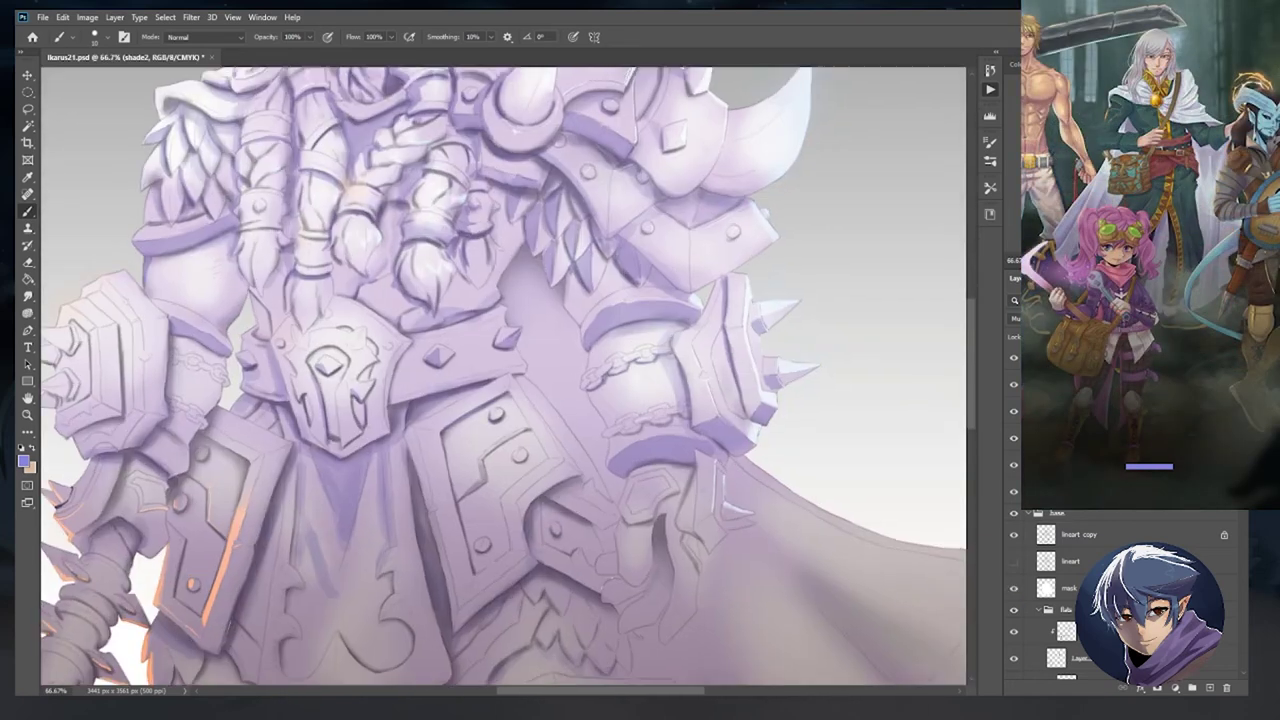
# Shade the cape-side hand, covering the thumb, fingers and gauntlet plates in purple.
pyautogui.scroll(1, 880, 630)
pyautogui.moveTo(490, 432); pyautogui.dragTo(515, 512)
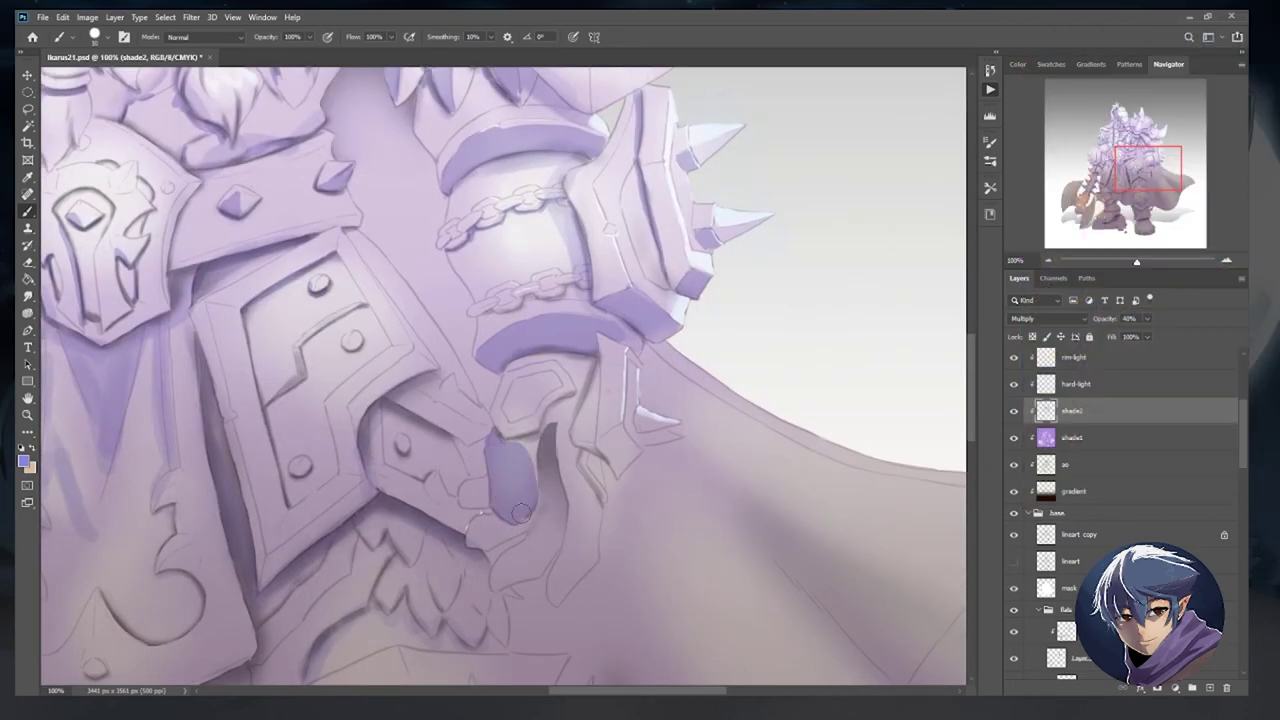
pyautogui.moveTo(560, 374)
pyautogui.mouseDown()
pyautogui.moveTo(562, 388)
pyautogui.moveTo(508, 384)
pyautogui.mouseUp()
pyautogui.moveTo(509, 432); pyautogui.dragTo(500, 428)
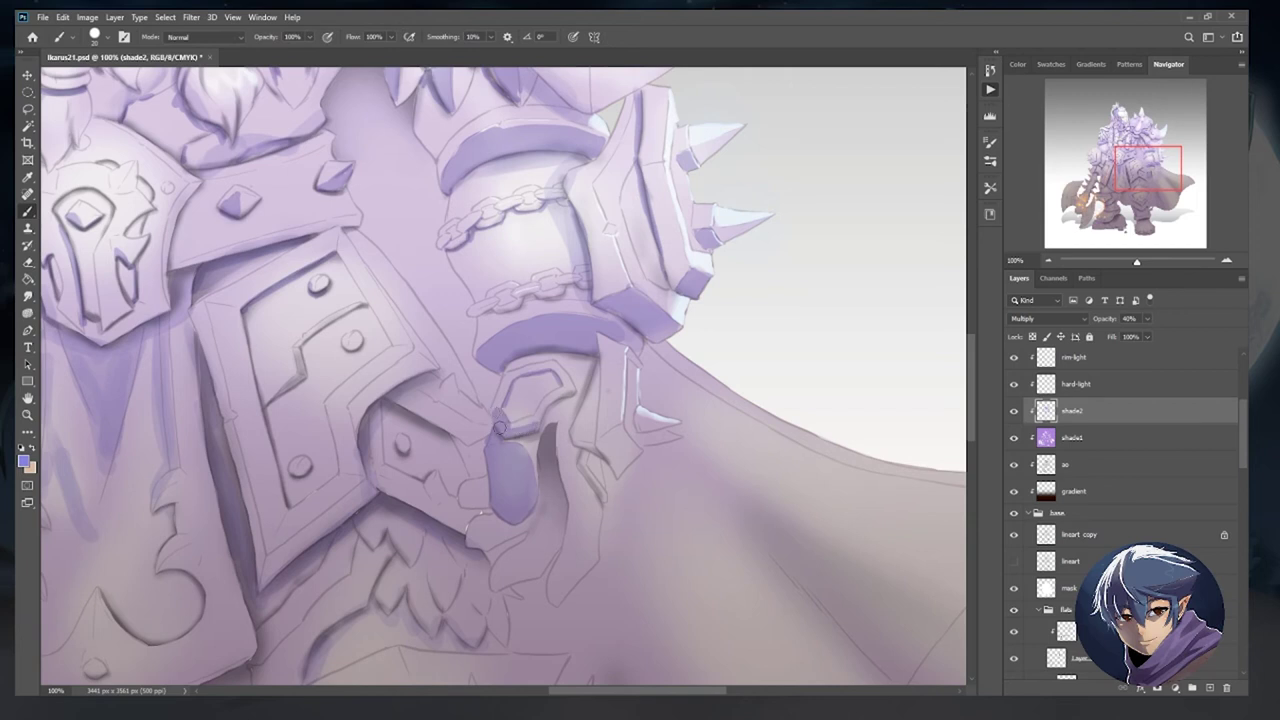
pyautogui.moveTo(561, 386)
pyautogui.mouseDown()
pyautogui.moveTo(594, 380)
pyautogui.moveTo(590, 436)
pyautogui.moveTo(575, 413)
pyautogui.moveTo(633, 451)
pyautogui.mouseUp()
pyautogui.moveTo(556, 450); pyautogui.dragTo(560, 545)
pyautogui.moveTo(545, 425); pyautogui.dragTo(552, 568)
pyautogui.moveTo(545, 520); pyautogui.dragTo(512, 580)
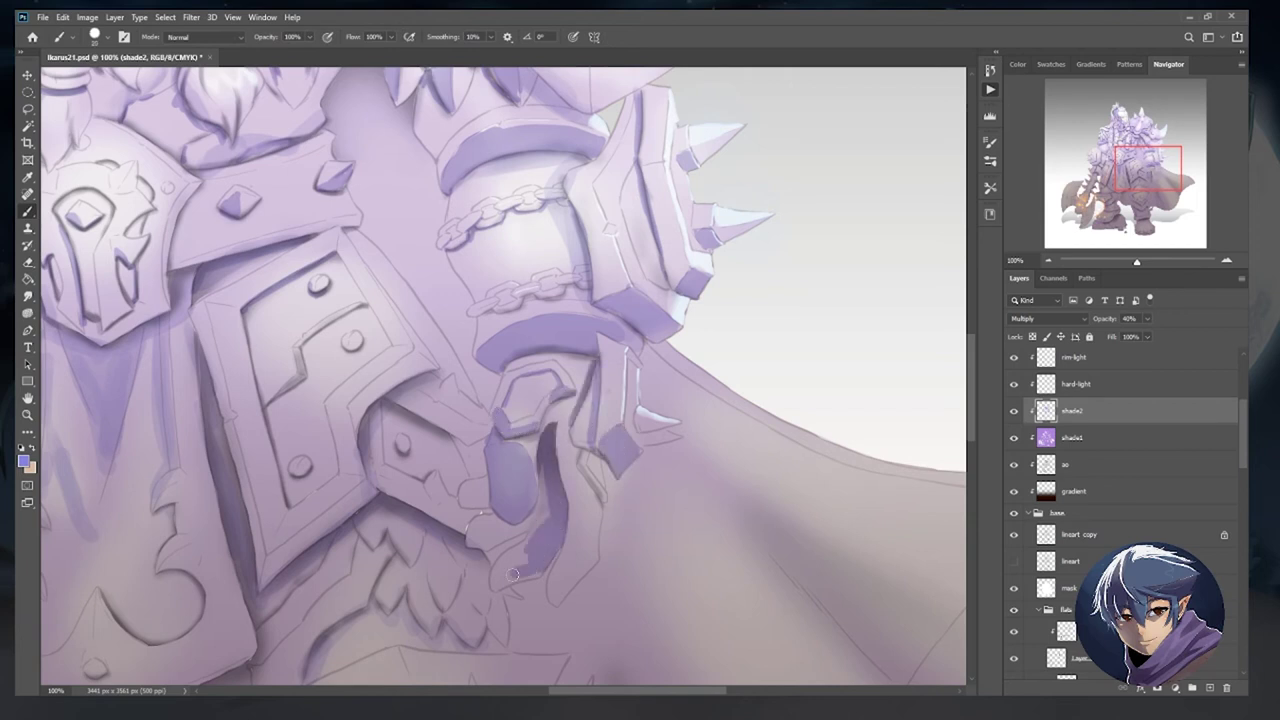
pyautogui.moveTo(530, 500); pyautogui.dragTo(521, 530)
# Shade the small side hip plate and the layered fur hanging below it.
pyautogui.moveTo(448, 363)
pyautogui.mouseDown()
pyautogui.moveTo(563, 418)
pyautogui.moveTo(553, 462)
pyautogui.moveTo(549, 332)
pyautogui.moveTo(513, 238)
pyautogui.mouseUp()
pyautogui.moveTo(538, 408)
pyautogui.mouseDown()
pyautogui.moveTo(495, 353)
pyautogui.moveTo(439, 356)
pyautogui.moveTo(429, 299)
pyautogui.moveTo(500, 266)
pyautogui.mouseUp()
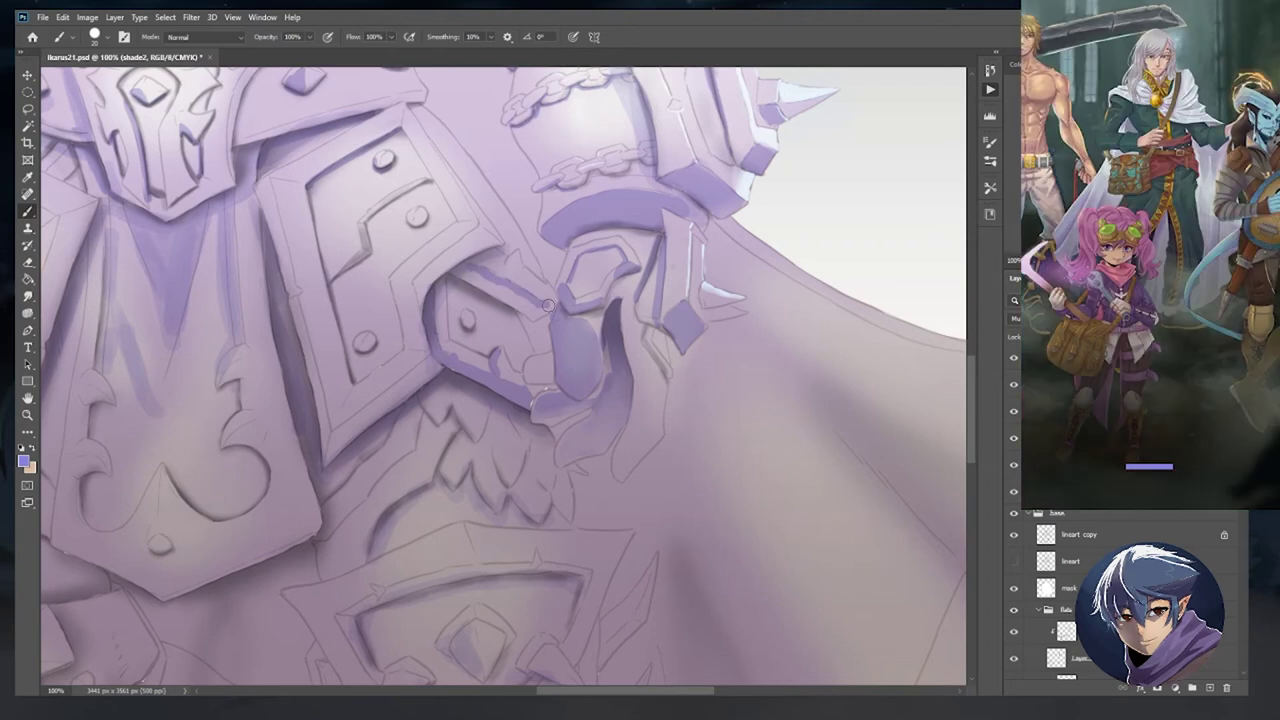
pyautogui.moveTo(550, 318); pyautogui.dragTo(465, 276)
pyautogui.moveTo(447, 451)
pyautogui.mouseDown()
pyautogui.moveTo(479, 469)
pyautogui.moveTo(501, 462)
pyautogui.moveTo(490, 514)
pyautogui.mouseUp()
pyautogui.moveTo(516, 425); pyautogui.dragTo(538, 518)
pyautogui.moveTo(545, 458); pyautogui.dragTo(566, 520)
pyautogui.moveTo(445, 480)
pyautogui.mouseDown()
pyautogui.moveTo(531, 392)
pyautogui.moveTo(470, 360)
pyautogui.moveTo(455, 435)
pyautogui.moveTo(420, 485)
pyautogui.moveTo(413, 427)
pyautogui.moveTo(432, 395)
pyautogui.moveTo(420, 327)
pyautogui.mouseUp()
# Shade the cape-side knee guard's inner rim, horns and lower edge, plus the spikes along its side.
pyautogui.moveTo(655, 408)
pyautogui.mouseDown()
pyautogui.moveTo(470, 425)
pyautogui.moveTo(402, 456)
pyautogui.mouseUp()
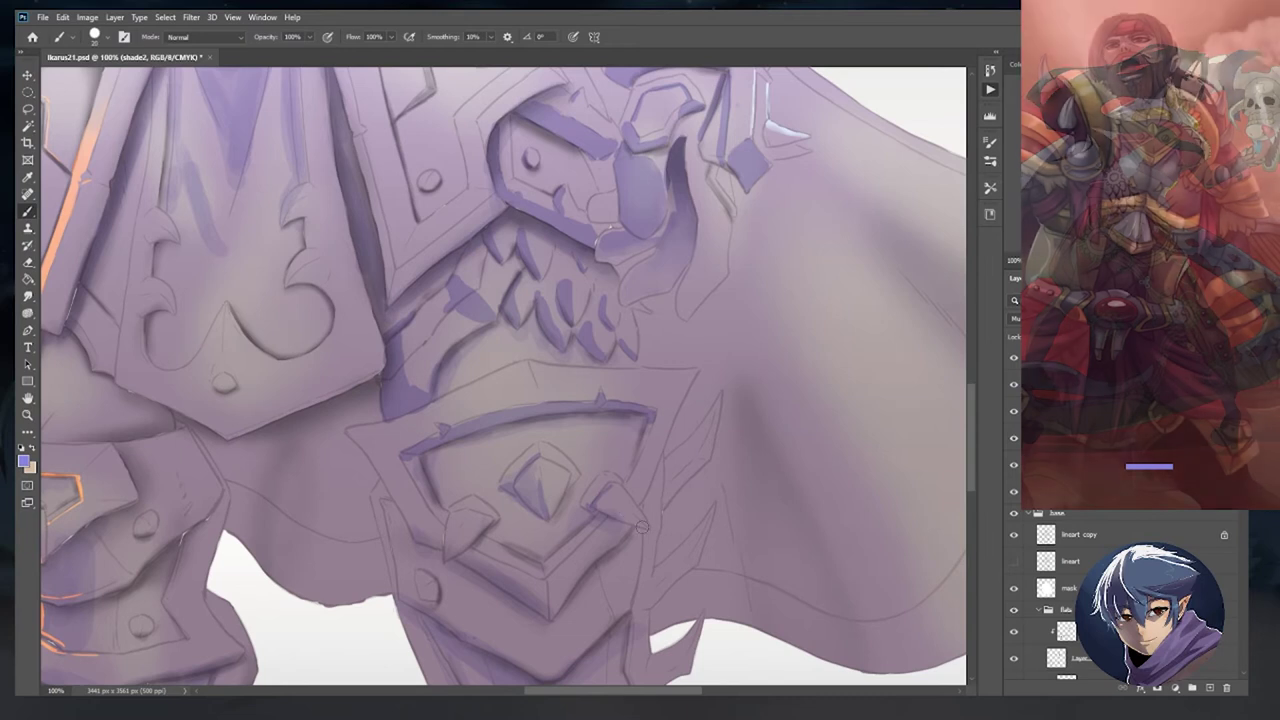
pyautogui.moveTo(592, 505); pyautogui.dragTo(630, 522)
pyautogui.moveTo(464, 512); pyautogui.dragTo(450, 555)
pyautogui.moveTo(548, 604)
pyautogui.mouseDown()
pyautogui.moveTo(422, 524)
pyautogui.moveTo(416, 498)
pyautogui.mouseUp()
pyautogui.moveTo(601, 555); pyautogui.dragTo(521, 458)
pyautogui.moveTo(636, 418); pyautogui.dragTo(566, 510)
pyautogui.moveTo(636, 300); pyautogui.dragTo(578, 414)
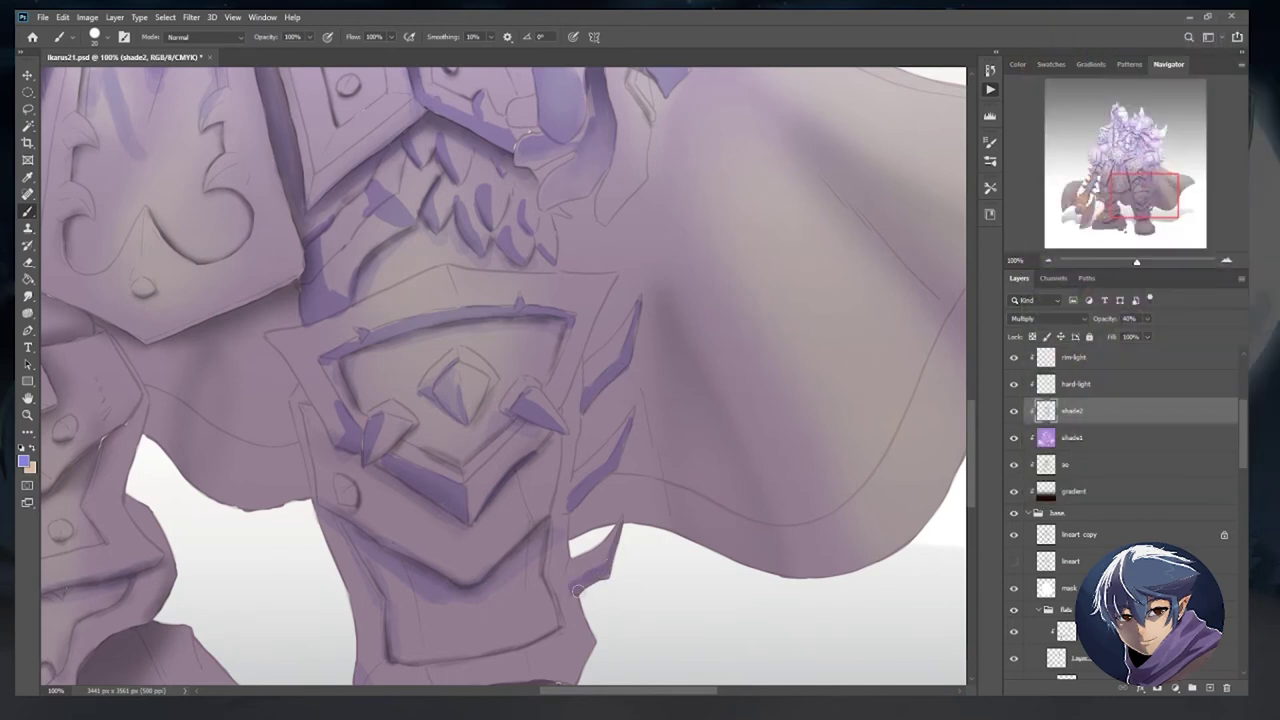
# Paint purple shadows on the cape-side shin plate and the boot below it.
pyautogui.scroll(-3, 600, 520)
pyautogui.moveTo(338, 366)
pyautogui.mouseDown()
pyautogui.moveTo(383, 446)
pyautogui.moveTo(388, 512)
pyautogui.mouseUp()
pyautogui.moveTo(564, 478); pyautogui.dragTo(548, 426)
pyautogui.moveTo(552, 366); pyautogui.dragTo(544, 438)
pyautogui.scroll(-4, 408, 349)
pyautogui.moveTo(436, 458)
pyautogui.mouseDown()
pyautogui.moveTo(410, 518)
pyautogui.moveTo(392, 526)
pyautogui.moveTo(522, 545)
pyautogui.moveTo(553, 520)
pyautogui.moveTo(500, 502)
pyautogui.mouseUp()
pyautogui.moveTo(590, 494)
pyautogui.mouseDown()
pyautogui.moveTo(618, 478)
pyautogui.moveTo(588, 456)
pyautogui.moveTo(630, 515)
pyautogui.mouseUp()
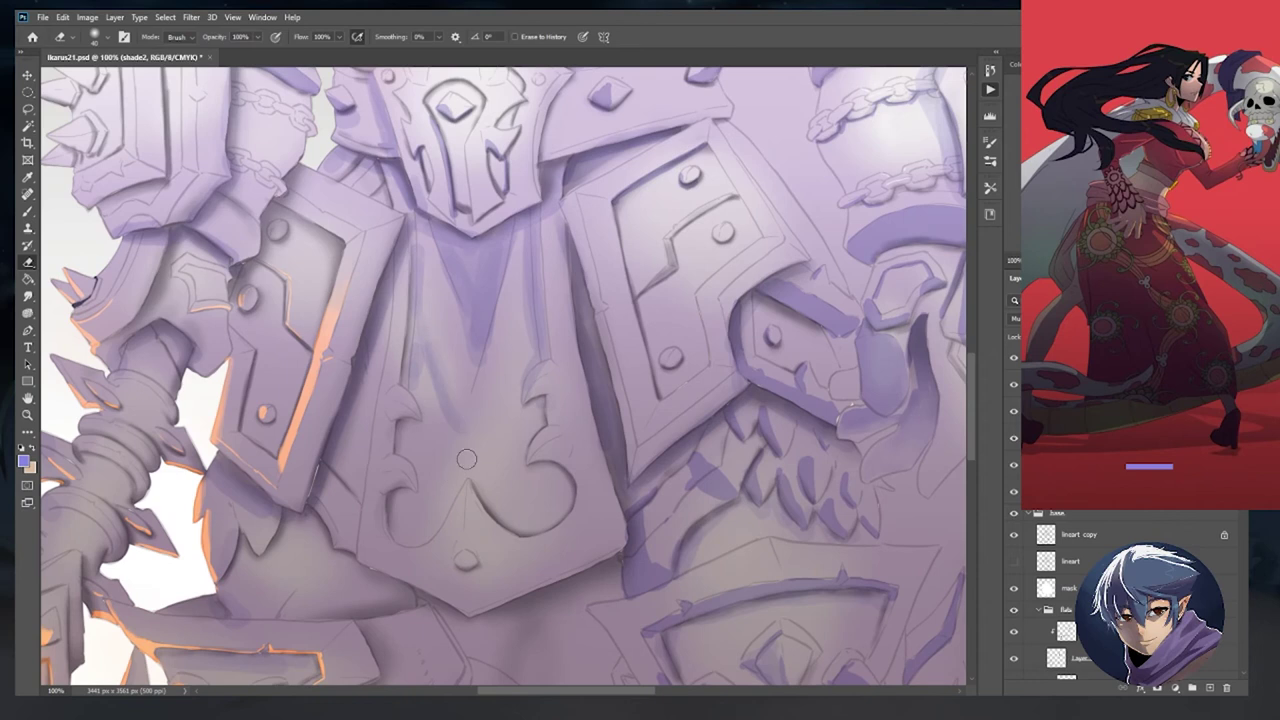
# Shade the curled trim ornaments and the side edge of the front loincloth.
pyautogui.press('b')
pyautogui.moveTo(408, 404); pyautogui.dragTo(390, 420)
pyautogui.moveTo(548, 376); pyautogui.dragTo(530, 404)
pyautogui.moveTo(536, 460); pyautogui.dragTo(565, 440)
pyautogui.moveTo(533, 213); pyautogui.dragTo(545, 358)
pyautogui.moveTo(528, 450); pyautogui.dragTo(570, 475)
pyautogui.moveTo(566, 482); pyautogui.dragTo(570, 507)
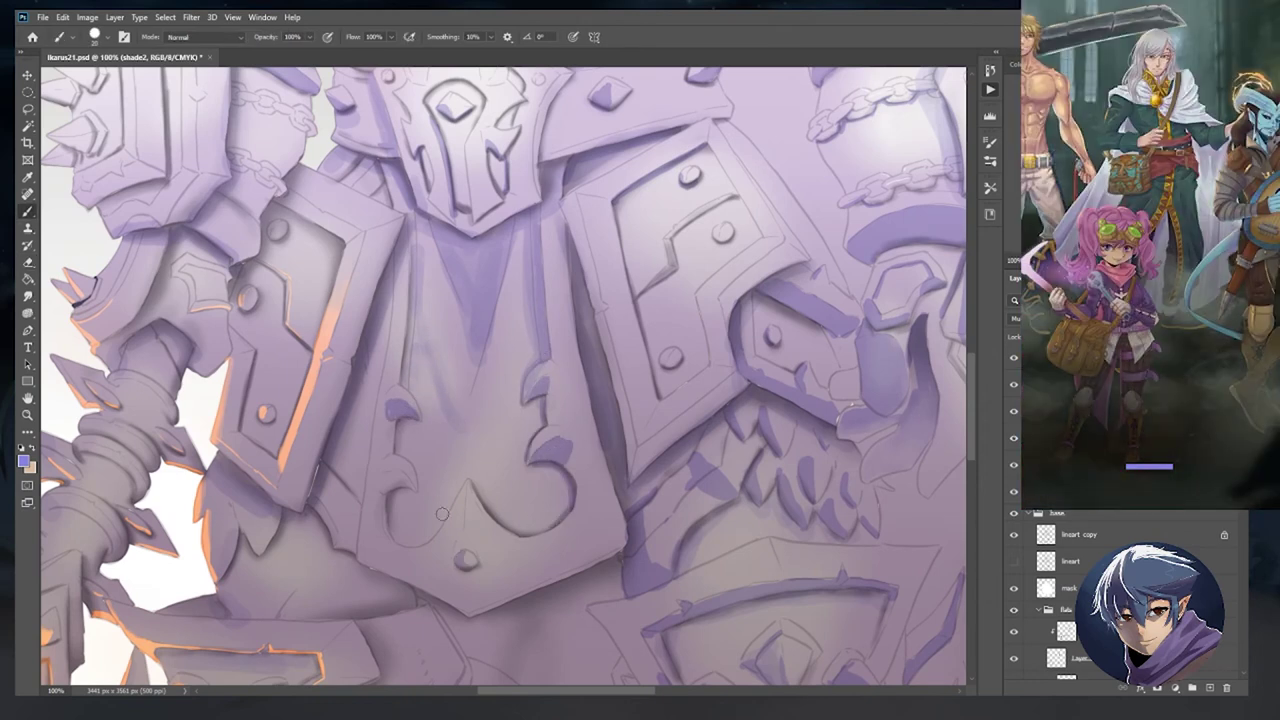
# Shade the loincloth's remaining lower curl and the raised rims of the large cape-side hip plate.
pyautogui.moveTo(354, 443)
pyautogui.mouseDown()
pyautogui.moveTo(611, 268)
pyautogui.moveTo(655, 332)
pyautogui.moveTo(600, 406)
pyautogui.mouseUp()
pyautogui.moveTo(605, 478); pyautogui.dragTo(514, 561)
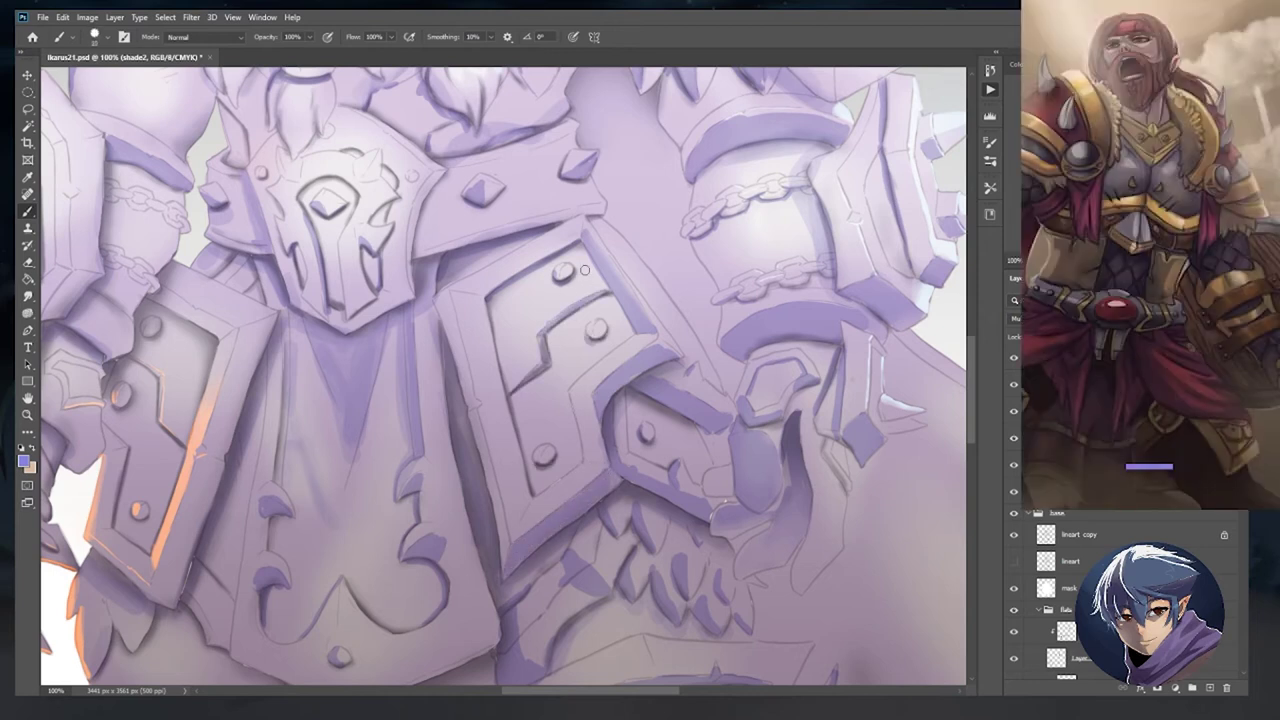
pyautogui.hotkey('ctrl', '-')
pyautogui.hotkey('ctrl', '-')
pyautogui.hotkey('ctrl', '-')
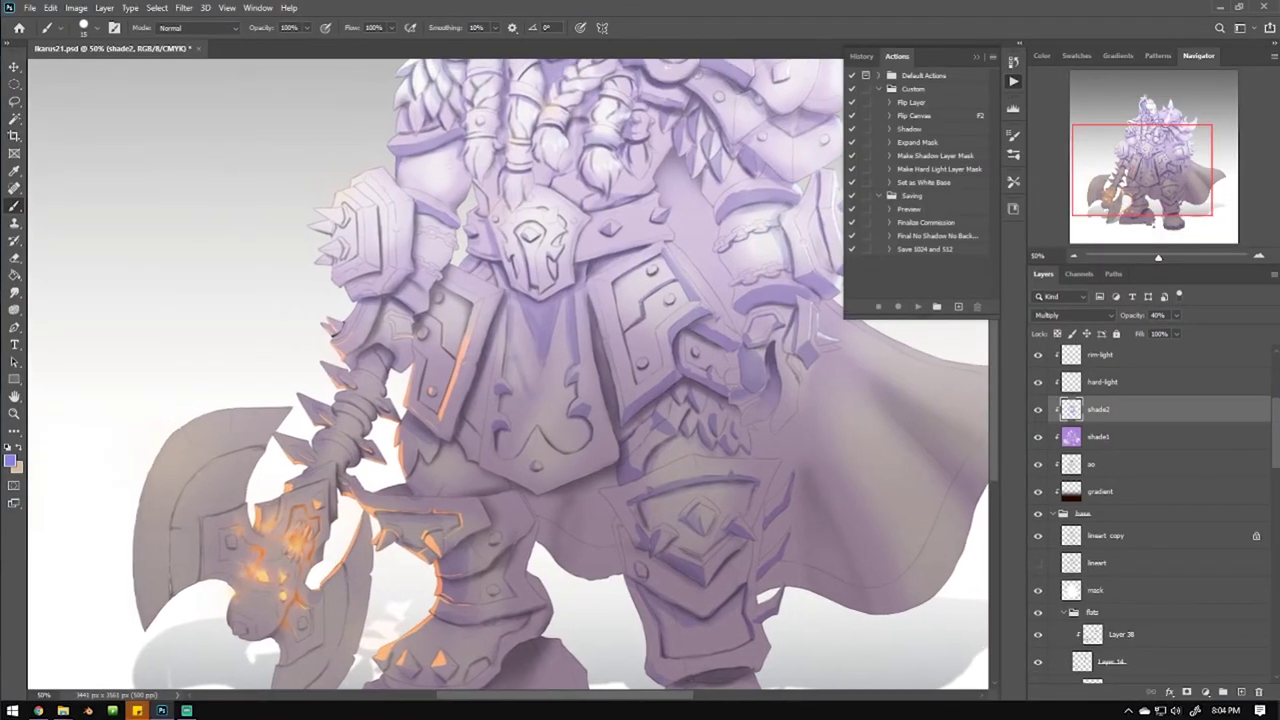
# Shade the loincloth folds below the belt buckle and the inner edges of the axe-side shin guard and boot.
pyautogui.scroll(3, 520, 380)
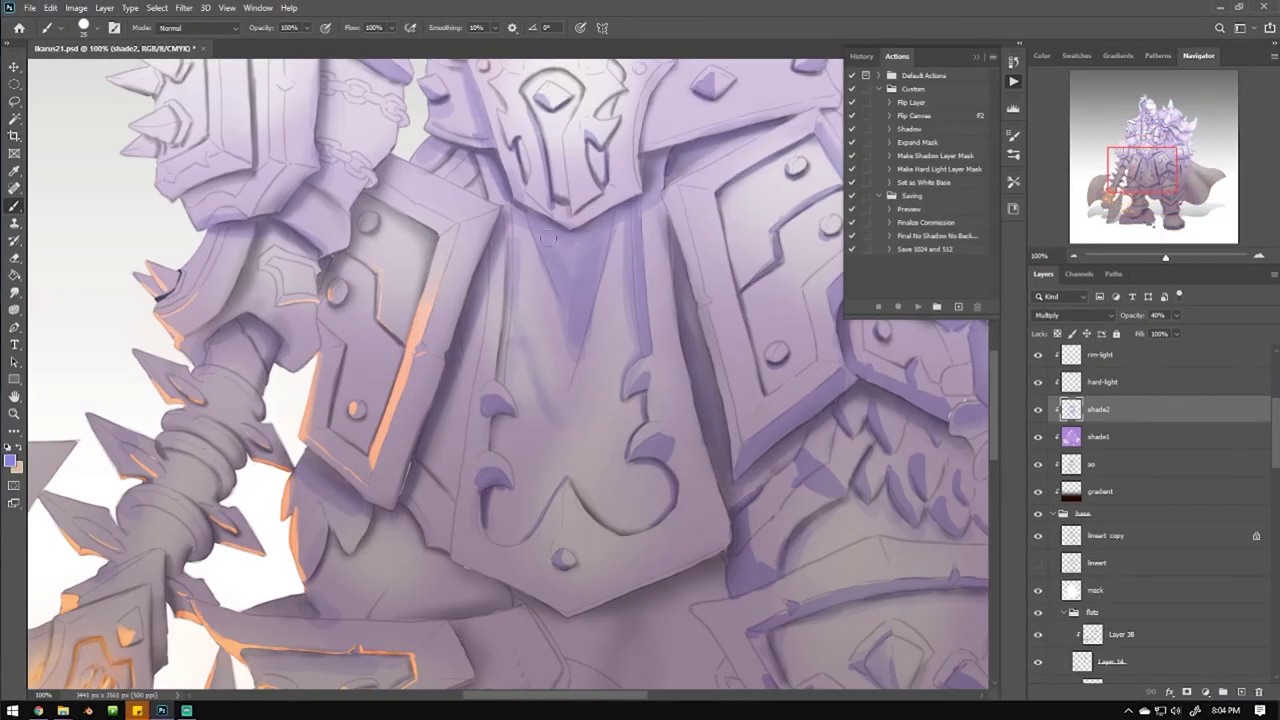
pyautogui.press('b')
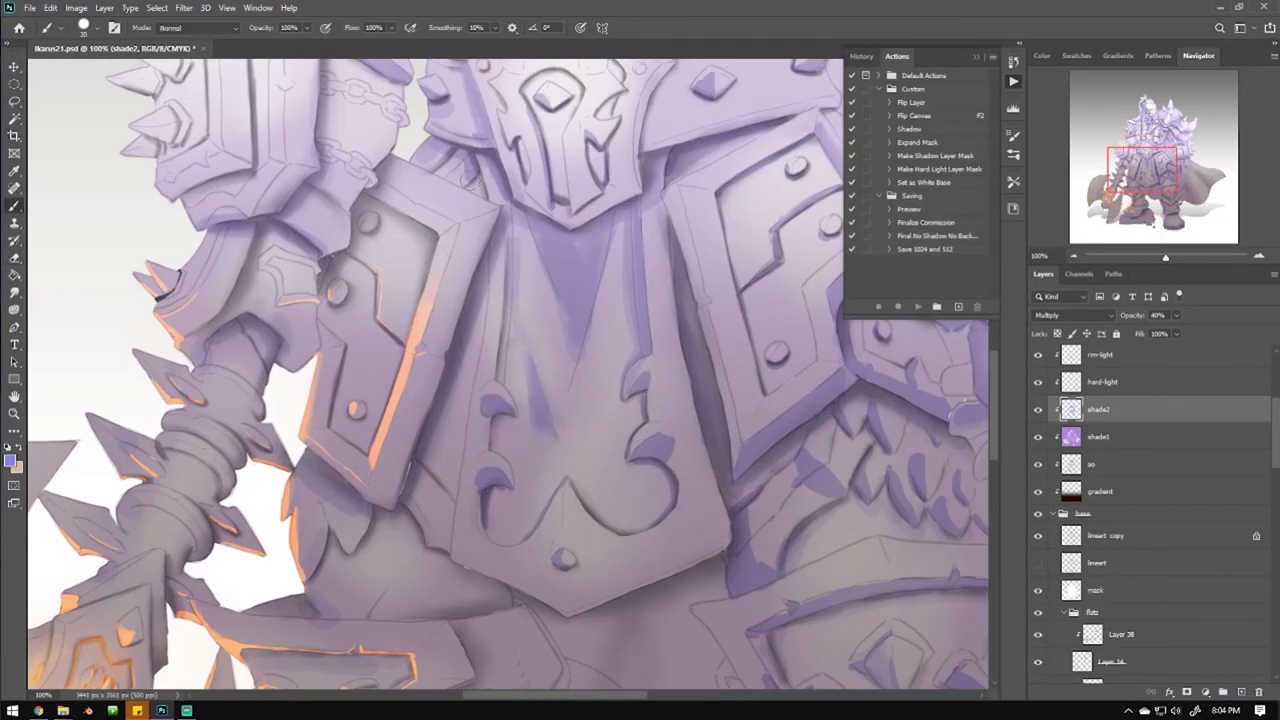
pyautogui.scroll(-5, 437, 152)
pyautogui.moveTo(418, 473); pyautogui.dragTo(478, 308)
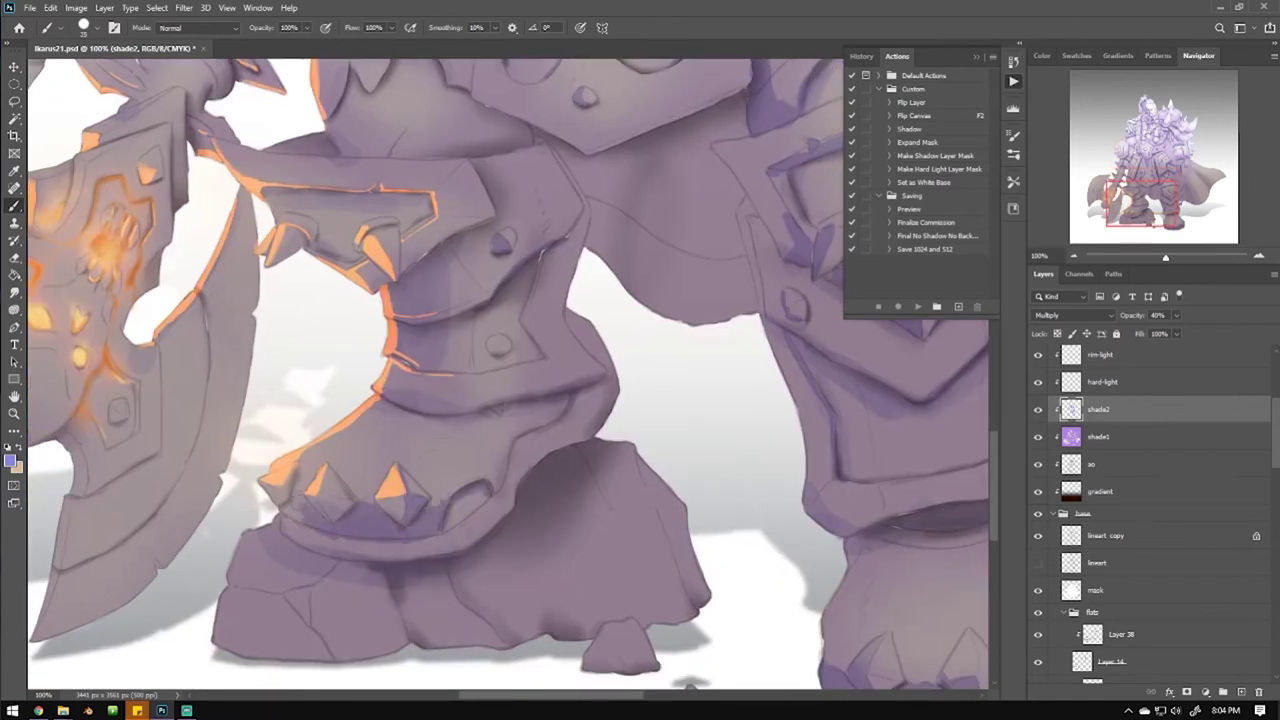
pyautogui.moveTo(569, 437); pyautogui.dragTo(517, 487)
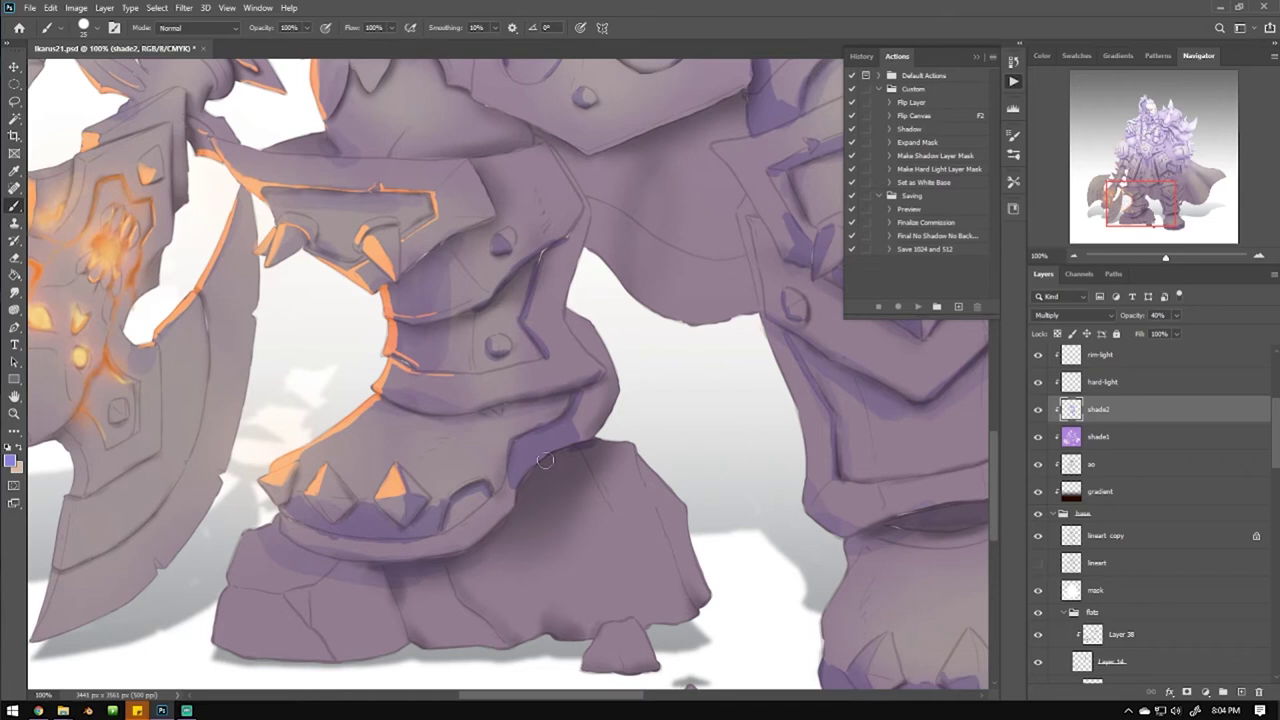
# Paint purple shadows on the rock beneath the axe-side boot, soften its front facet and shade its outer edges.
pyautogui.moveTo(392, 572); pyautogui.dragTo(437, 452)
pyautogui.moveTo(375, 527)
pyautogui.mouseDown()
pyautogui.moveTo(395, 445)
pyautogui.moveTo(430, 530)
pyautogui.mouseUp()
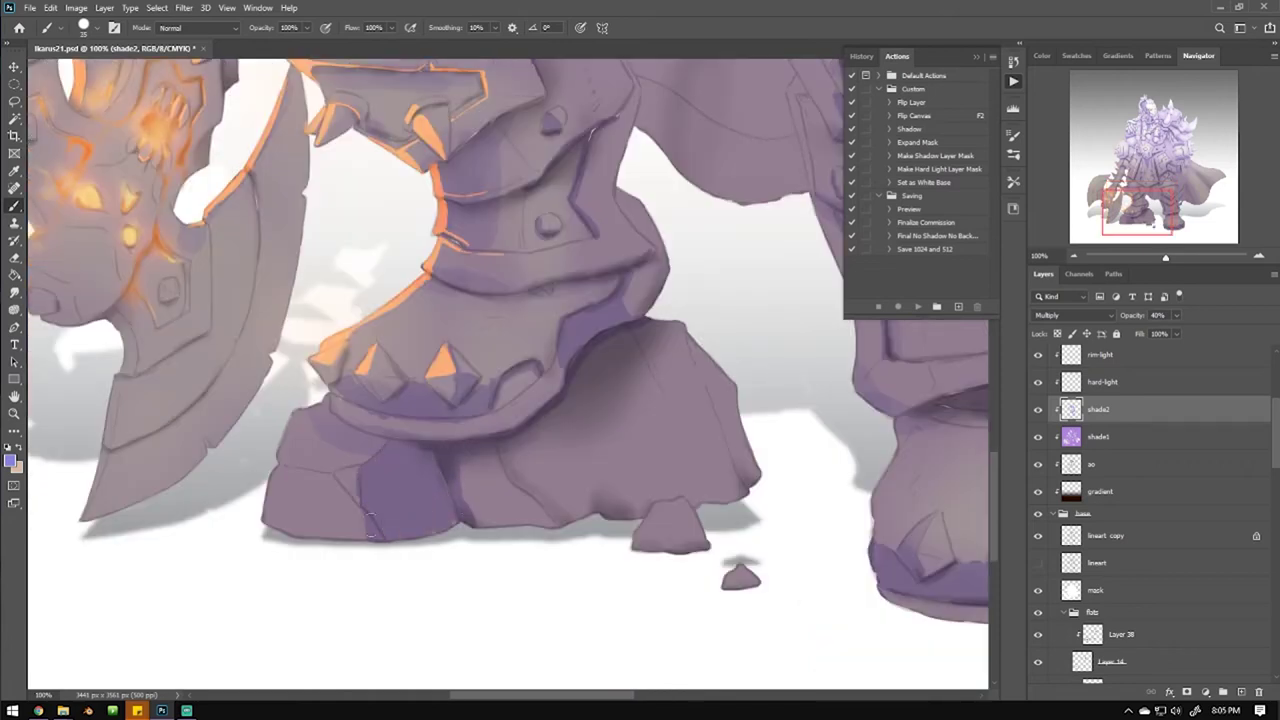
pyautogui.press('e')
pyautogui.moveTo(445, 470); pyautogui.dragTo(428, 518)
pyautogui.press('b')
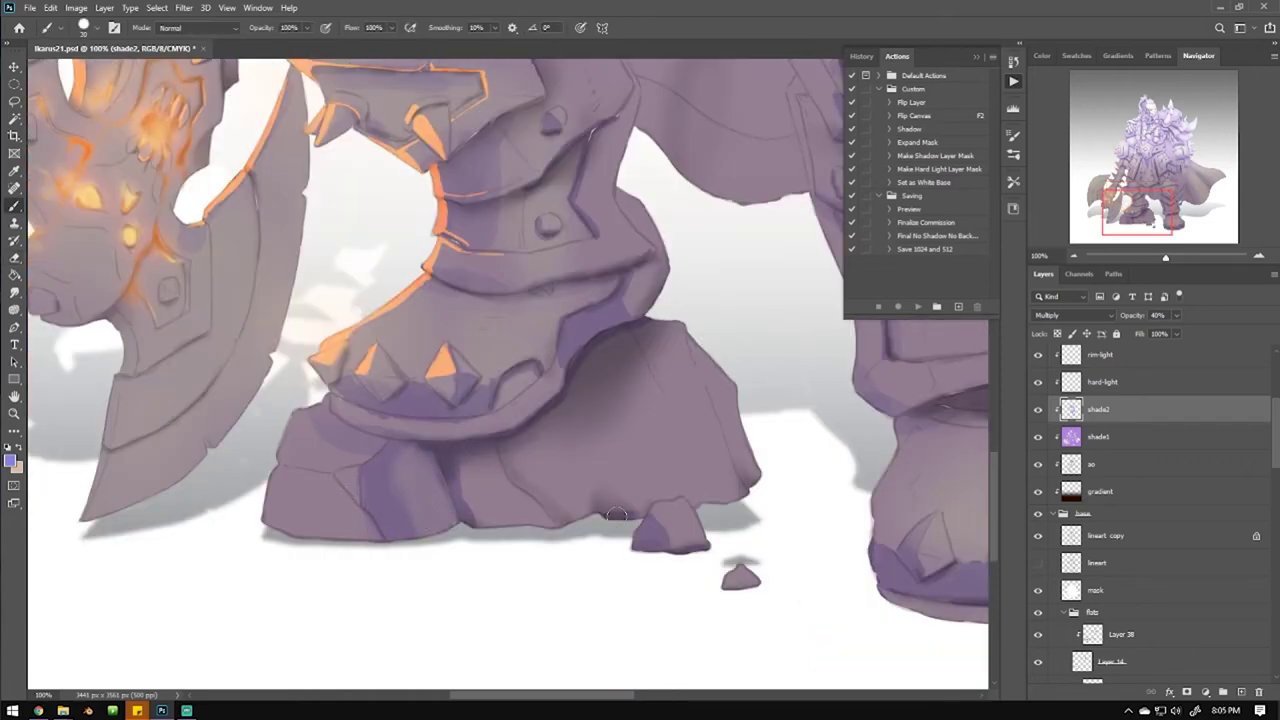
pyautogui.moveTo(616, 514); pyautogui.dragTo(555, 518)
pyautogui.moveTo(715, 390); pyautogui.dragTo(755, 482)
pyautogui.scroll(-2, 666, 405)
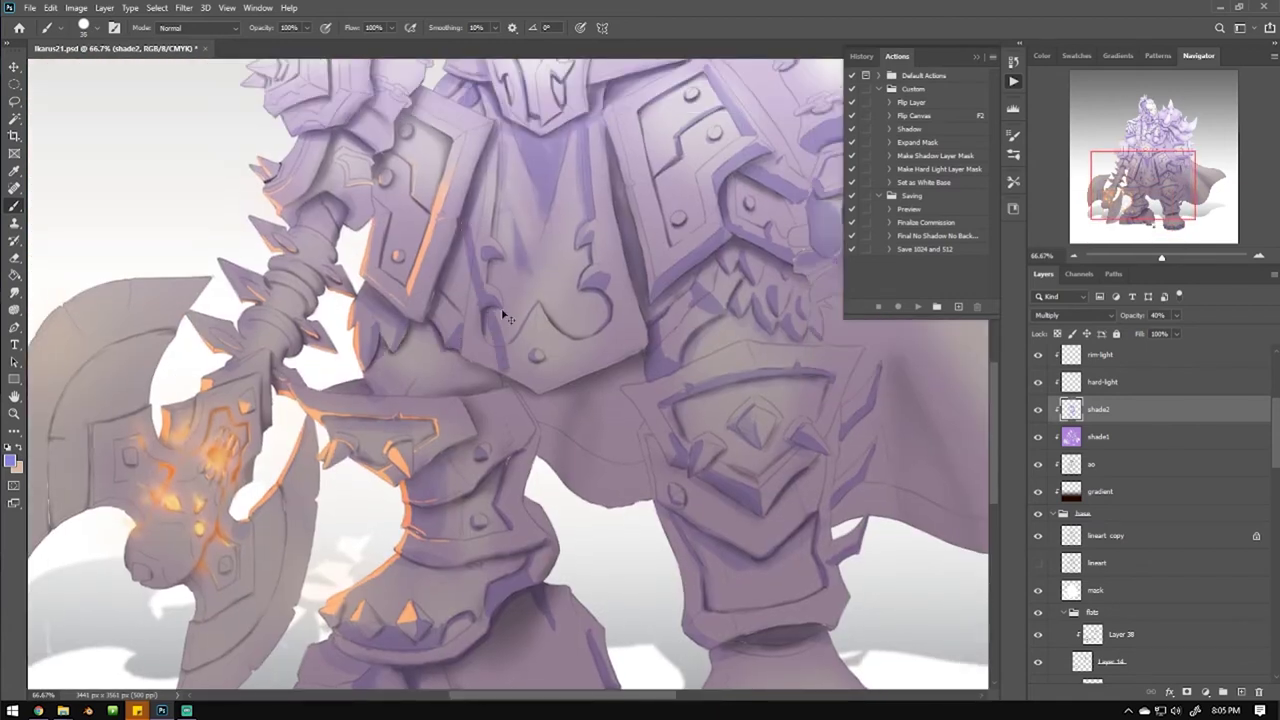
# Shade the upper inner rim and stud of the axe-side hip plate, the wrist below the gauntlet and the hand guard's trim.
pyautogui.scroll(3, 500, 294)
pyautogui.moveTo(668, 290); pyautogui.dragTo(548, 226)
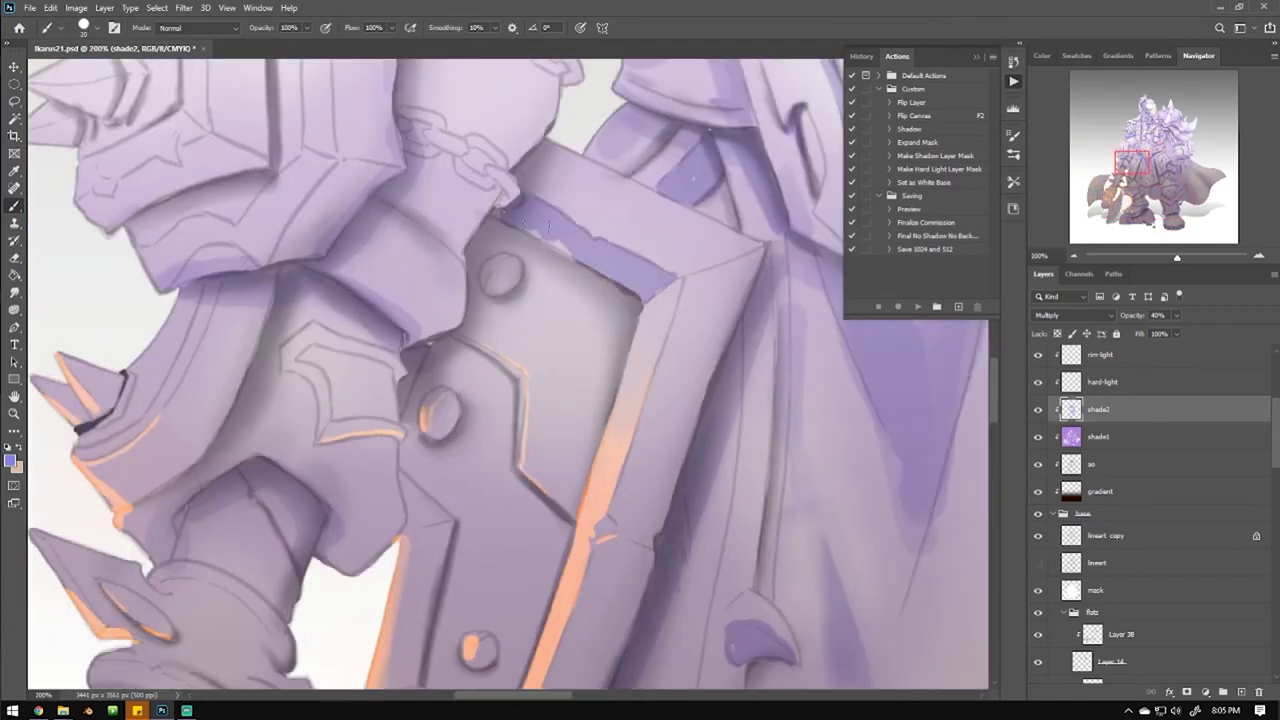
pyautogui.moveTo(408, 310)
pyautogui.mouseDown()
pyautogui.moveTo(348, 245)
pyautogui.moveTo(441, 319)
pyautogui.mouseUp()
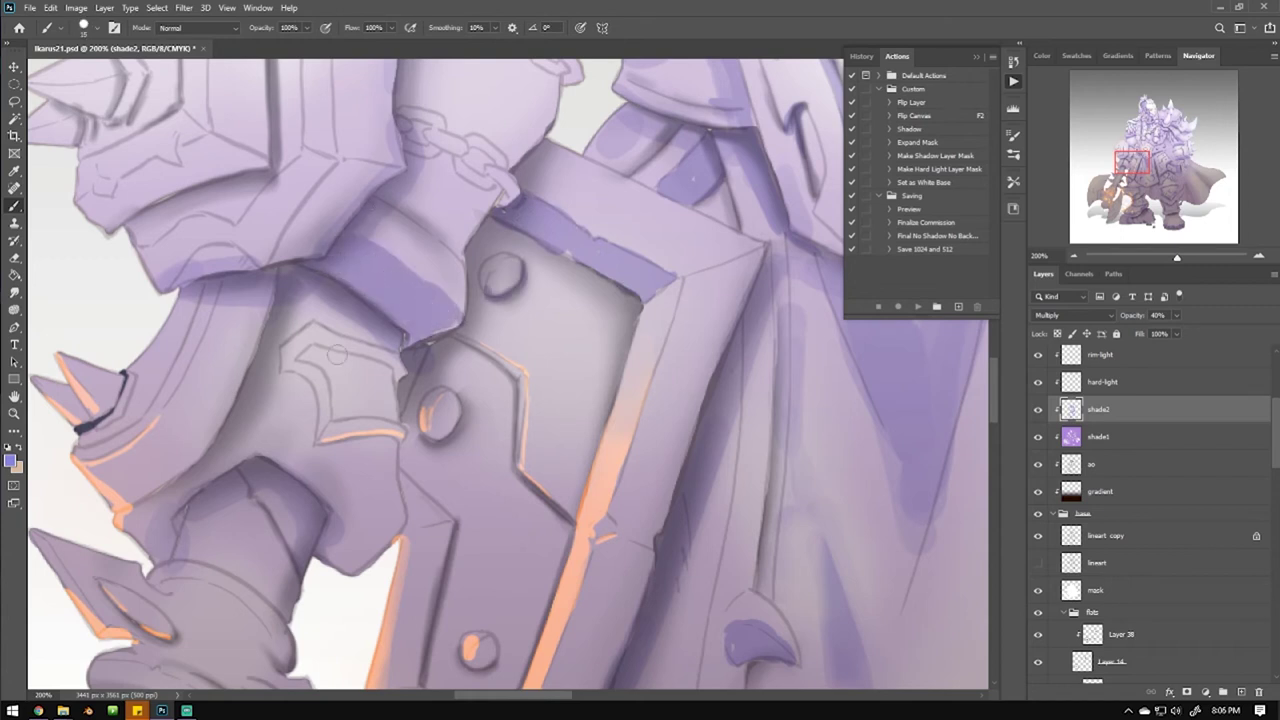
pyautogui.moveTo(210, 397); pyautogui.dragTo(360, 360)
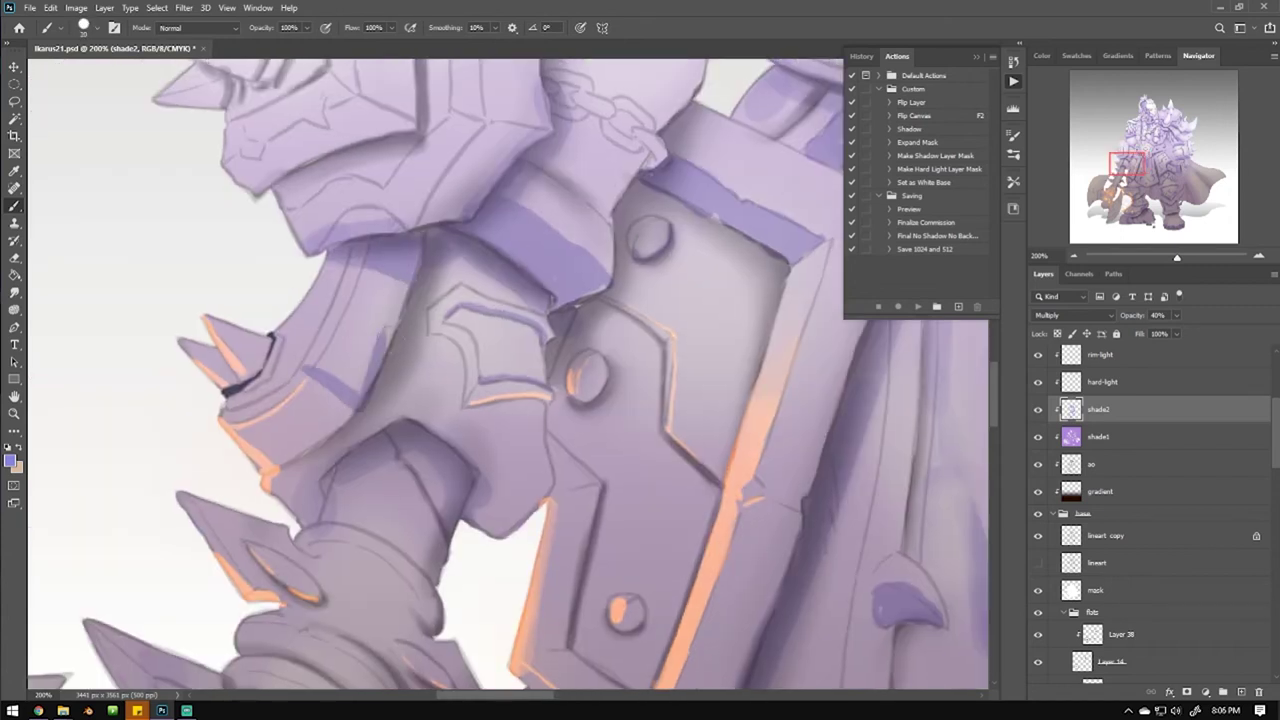
# Shade the hand guard's outer plate and claw, plus the upper rings and spikes of the axe shaft.
pyautogui.moveTo(395, 268); pyautogui.dragTo(320, 390)
pyautogui.moveTo(247, 328); pyautogui.dragTo(275, 355)
pyautogui.moveTo(340, 400); pyautogui.dragTo(395, 210)
pyautogui.moveTo(363, 428)
pyautogui.mouseDown()
pyautogui.moveTo(462, 455)
pyautogui.moveTo(494, 425)
pyautogui.moveTo(348, 333)
pyautogui.mouseUp()
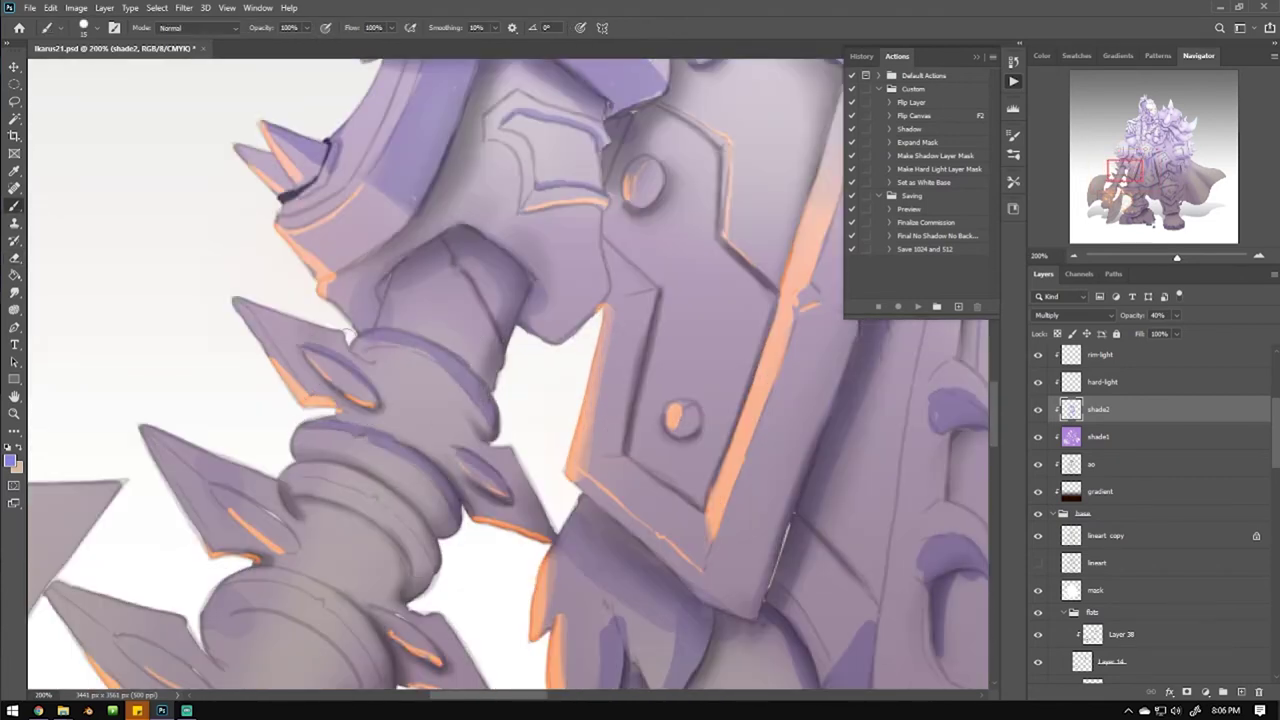
pyautogui.moveTo(290, 465)
pyautogui.mouseDown()
pyautogui.moveTo(435, 535)
pyautogui.moveTo(400, 337)
pyautogui.mouseUp()
pyautogui.moveTo(360, 430); pyautogui.dragTo(490, 530)
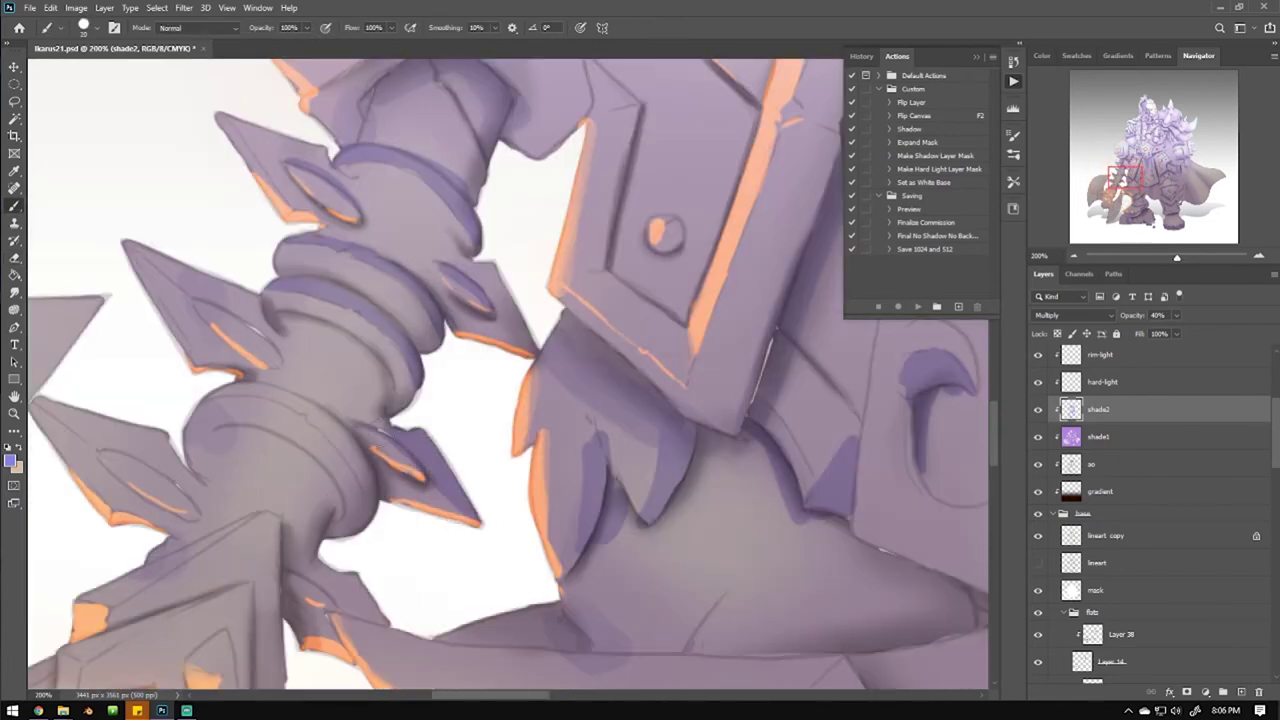
# Shade the remaining rings and spikes along the axe shaft down toward the axe head.
pyautogui.moveTo(125, 250); pyautogui.dragTo(265, 330)
pyautogui.moveTo(215, 100); pyautogui.dragTo(320, 160)
pyautogui.moveTo(465, 265); pyautogui.dragTo(525, 345)
pyautogui.moveTo(210, 388)
pyautogui.mouseDown()
pyautogui.moveTo(315, 415)
pyautogui.moveTo(380, 515)
pyautogui.mouseUp()
pyautogui.moveTo(400, 560); pyautogui.dragTo(550, 240)
pyautogui.moveTo(310, 405); pyautogui.dragTo(318, 465)
pyautogui.moveTo(300, 300); pyautogui.dragTo(170, 385)
pyautogui.moveTo(120, 178)
pyautogui.mouseDown()
pyautogui.moveTo(280, 290)
pyautogui.moveTo(258, 246)
pyautogui.mouseUp()
pyautogui.moveTo(400, 340)
pyautogui.mouseDown()
pyautogui.moveTo(470, 404)
pyautogui.moveTo(600, 200)
pyautogui.moveTo(397, 584)
pyautogui.mouseUp()
# Shade the axe-side gauntlet's spikes and lower plates, and the shadow its upper cuff casts over the chained forearm.
pyautogui.press('h')
pyautogui.moveTo(330, 613)
pyautogui.mouseDown()
pyautogui.moveTo(420, 468)
pyautogui.moveTo(650, 456)
pyautogui.mouseUp()
pyautogui.moveTo(416, 395)
pyautogui.mouseDown()
pyautogui.moveTo(260, 470)
pyautogui.moveTo(225, 460)
pyautogui.mouseUp()
pyautogui.moveTo(235, 347); pyautogui.dragTo(272, 378)
pyautogui.moveTo(150, 395); pyautogui.dragTo(222, 382)
pyautogui.moveTo(128, 242); pyautogui.dragTo(230, 262)
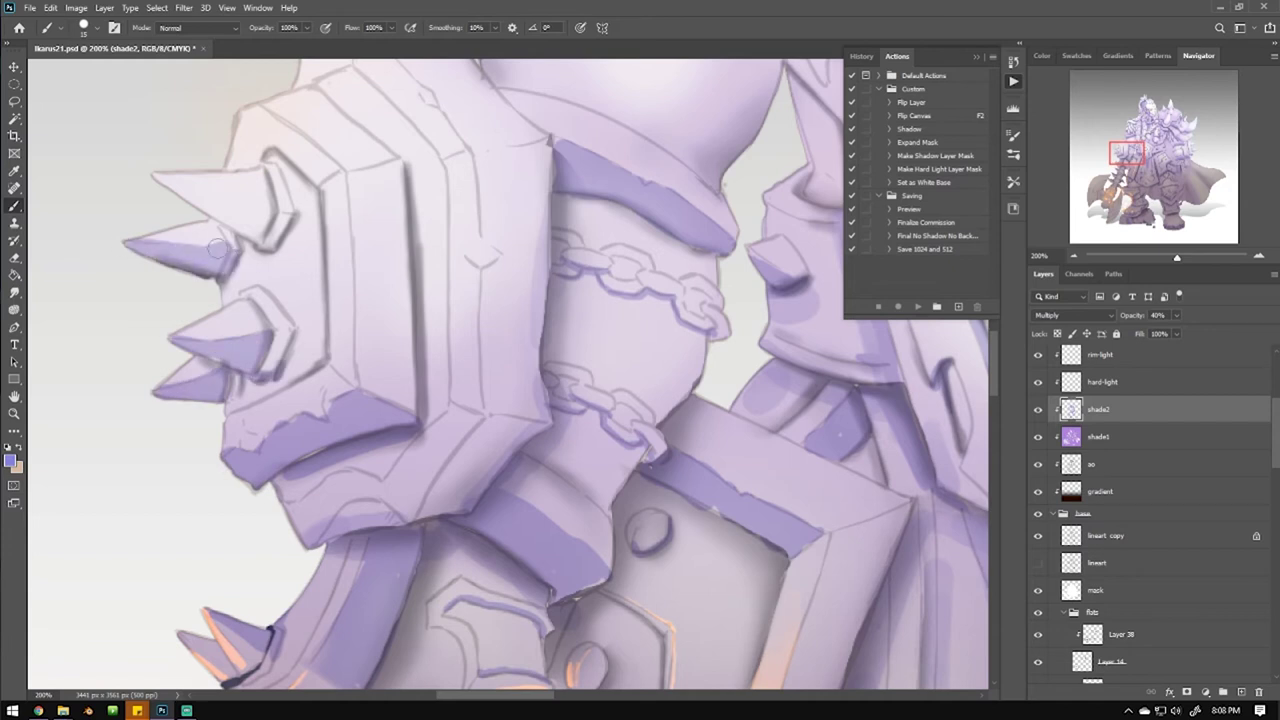
pyautogui.moveTo(160, 180); pyautogui.dragTo(258, 214)
pyautogui.moveTo(520, 428)
pyautogui.mouseDown()
pyautogui.moveTo(425, 505)
pyautogui.moveTo(335, 530)
pyautogui.mouseUp()
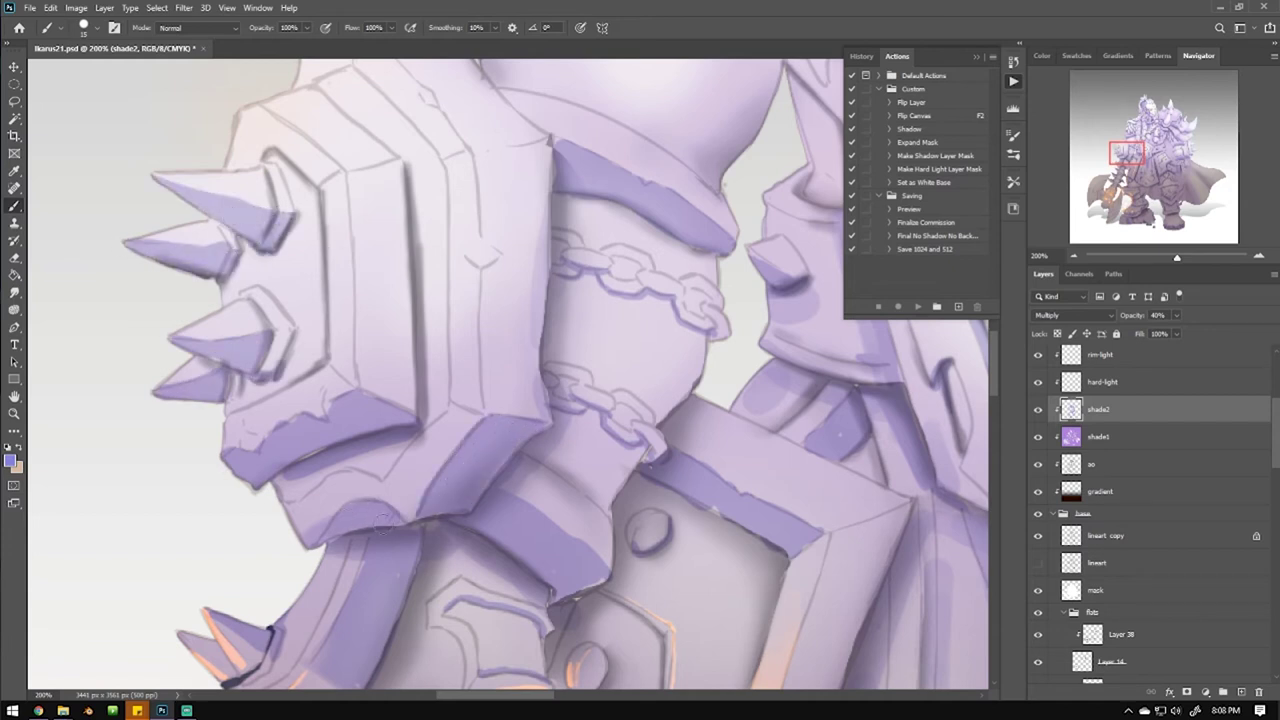
pyautogui.moveTo(437, 178); pyautogui.dragTo(427, 288)
# Set the lineart copy layer's opacity to 80% and view the whole character in colour.
pyautogui.scroll(-6, 436, 311)
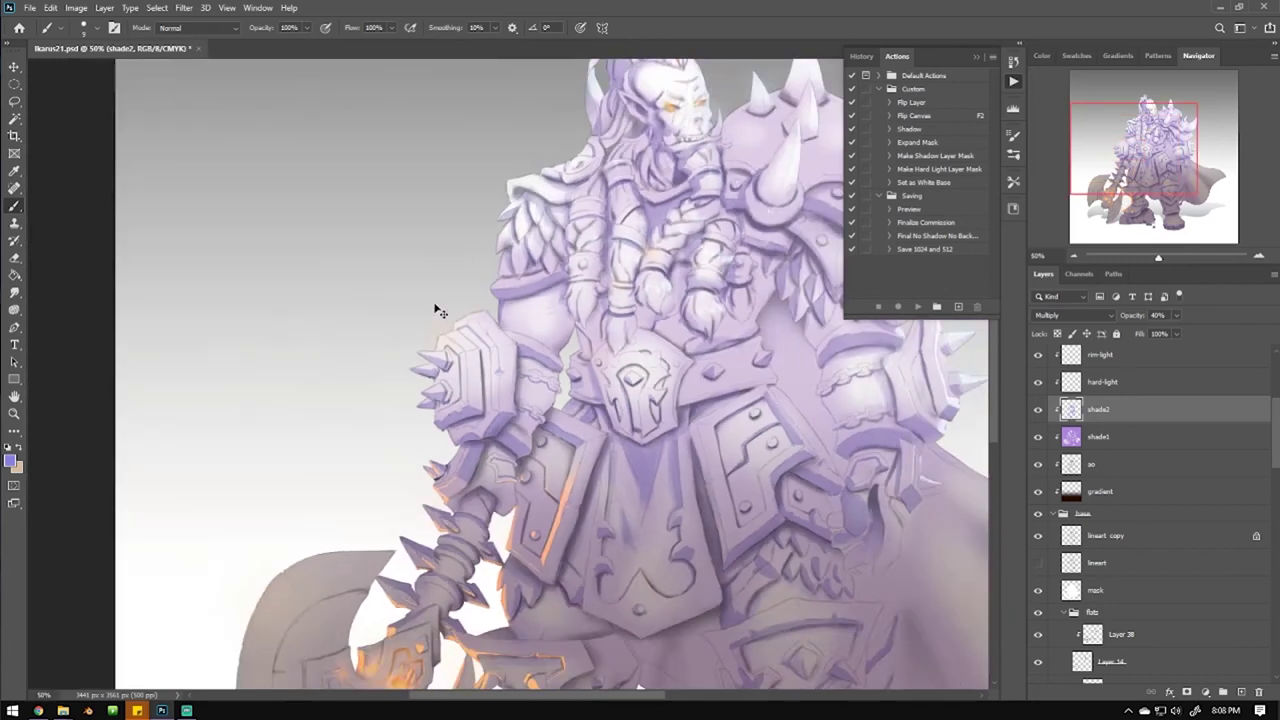
pyautogui.click(1105, 535)
pyautogui.click(1160, 315)
pyautogui.write('80')
pyautogui.press('Return')
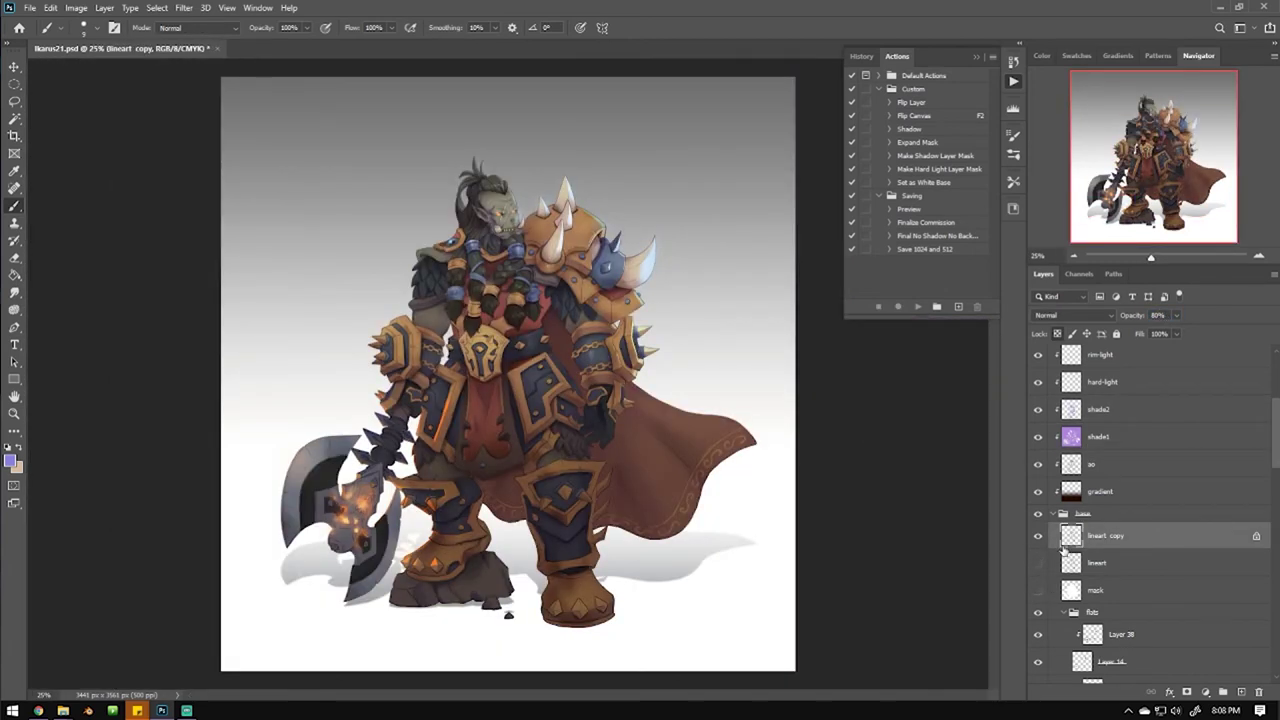
# Collapse the flats group and hide the white Layer 7 in the bg group, keeping Layer 6 visible.
pyautogui.scroll(-3, 1257, 394)
pyautogui.click(1063, 454)
pyautogui.click(1037, 644)
pyautogui.click(1037, 589)
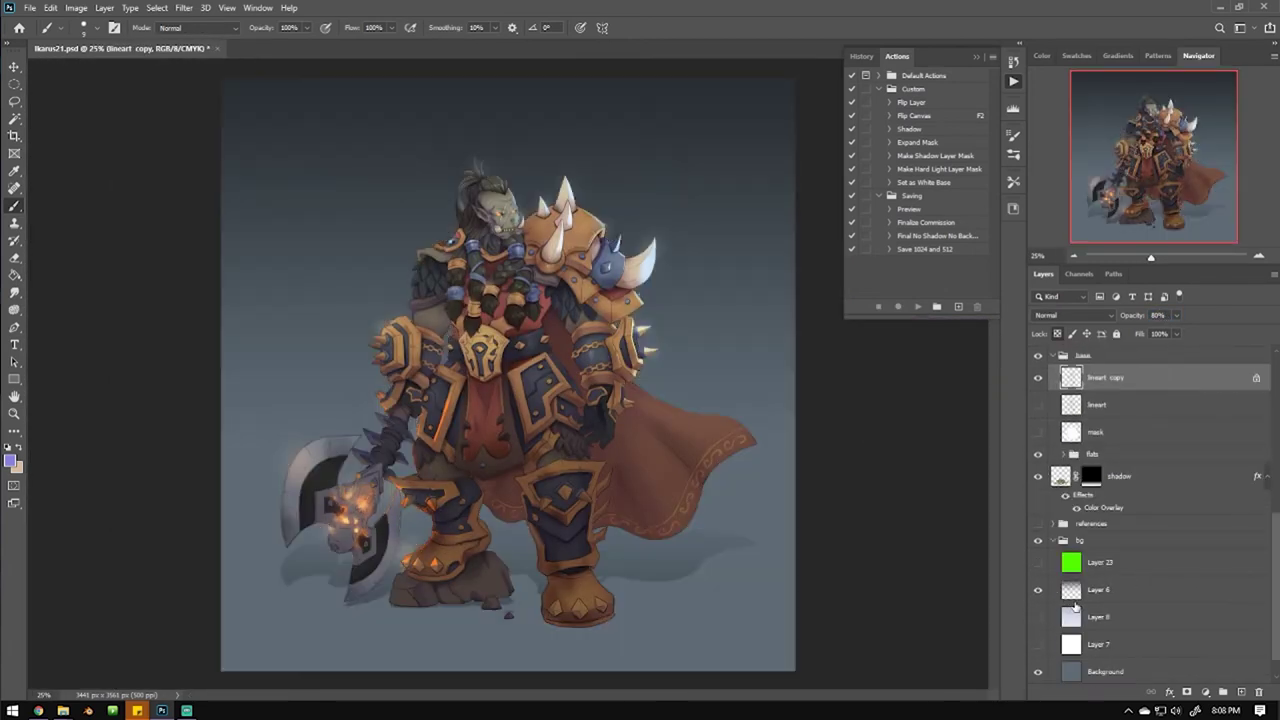
pyautogui.scroll(5, 1074, 606)
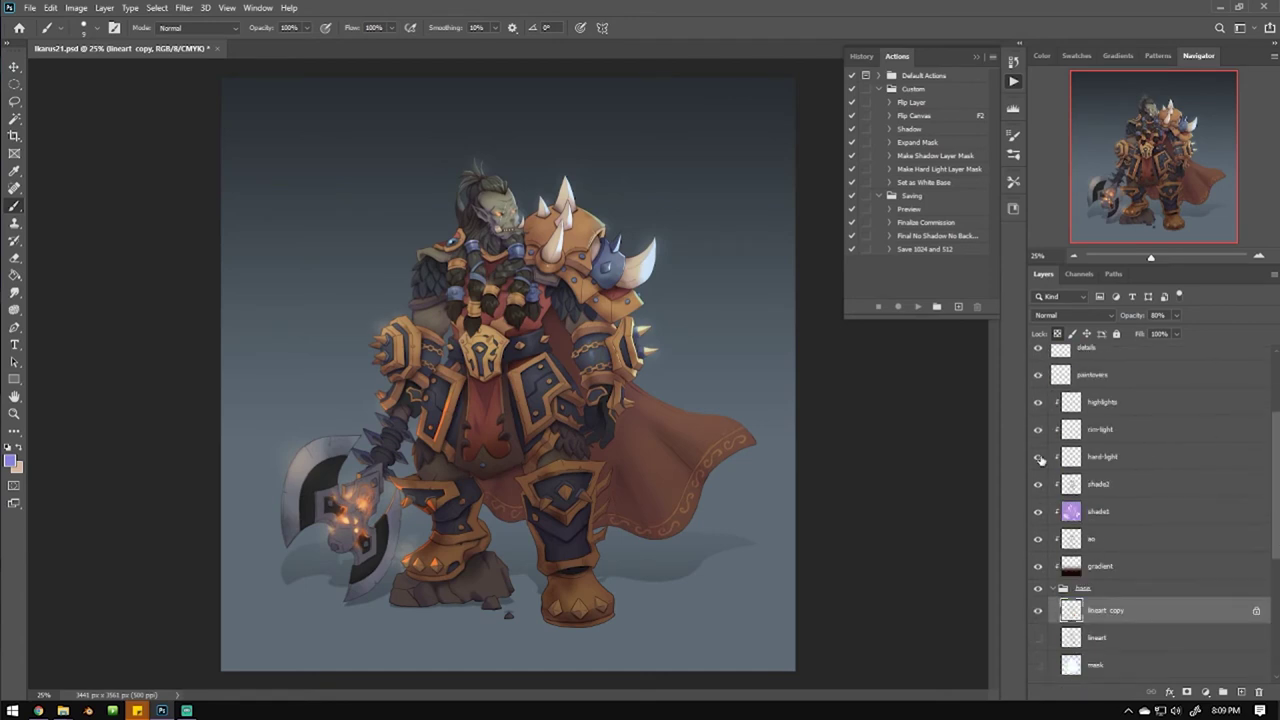
# Make the hard-light layer active and choose a light blue painting colour.
pyautogui.click(1148, 457)
pyautogui.click(1076, 55)
pyautogui.click(1197, 55)
# Paint hard-light highlights on the belt buckle's horn, rivet and upper edge, and on the cape-side belt studs.
pyautogui.scroll(8, 442, 337)
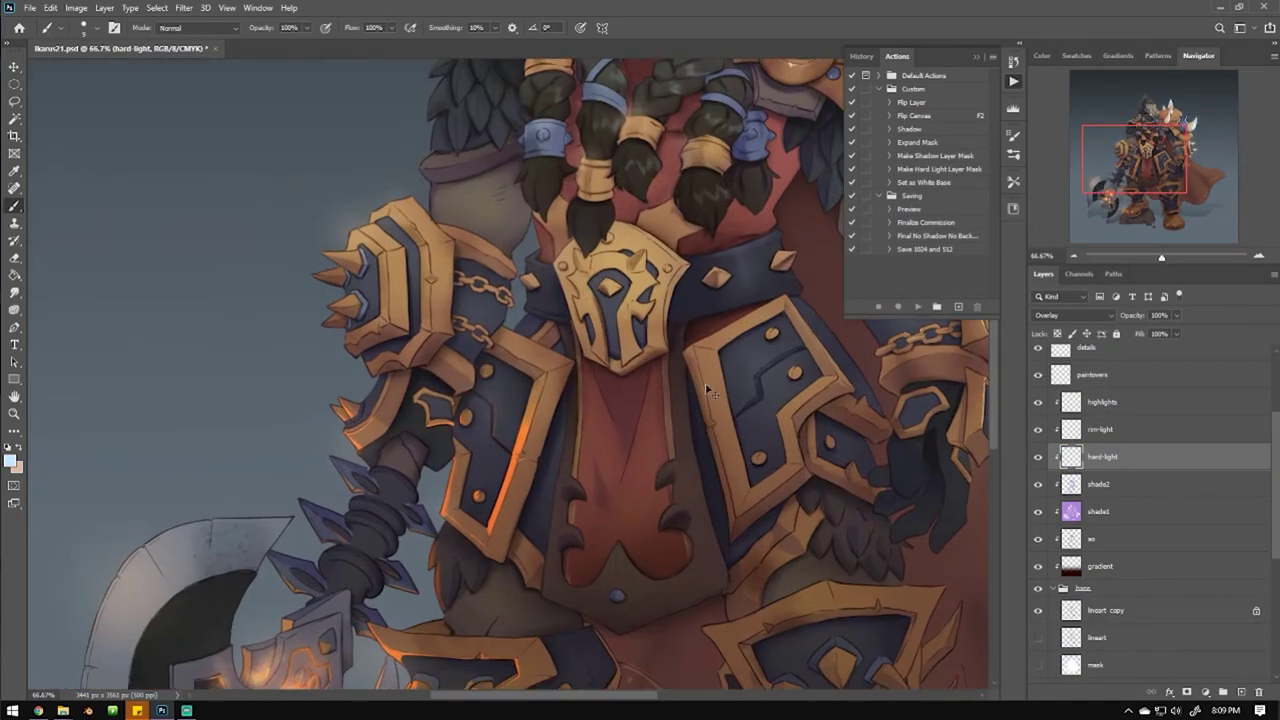
pyautogui.scroll(3, 797, 294)
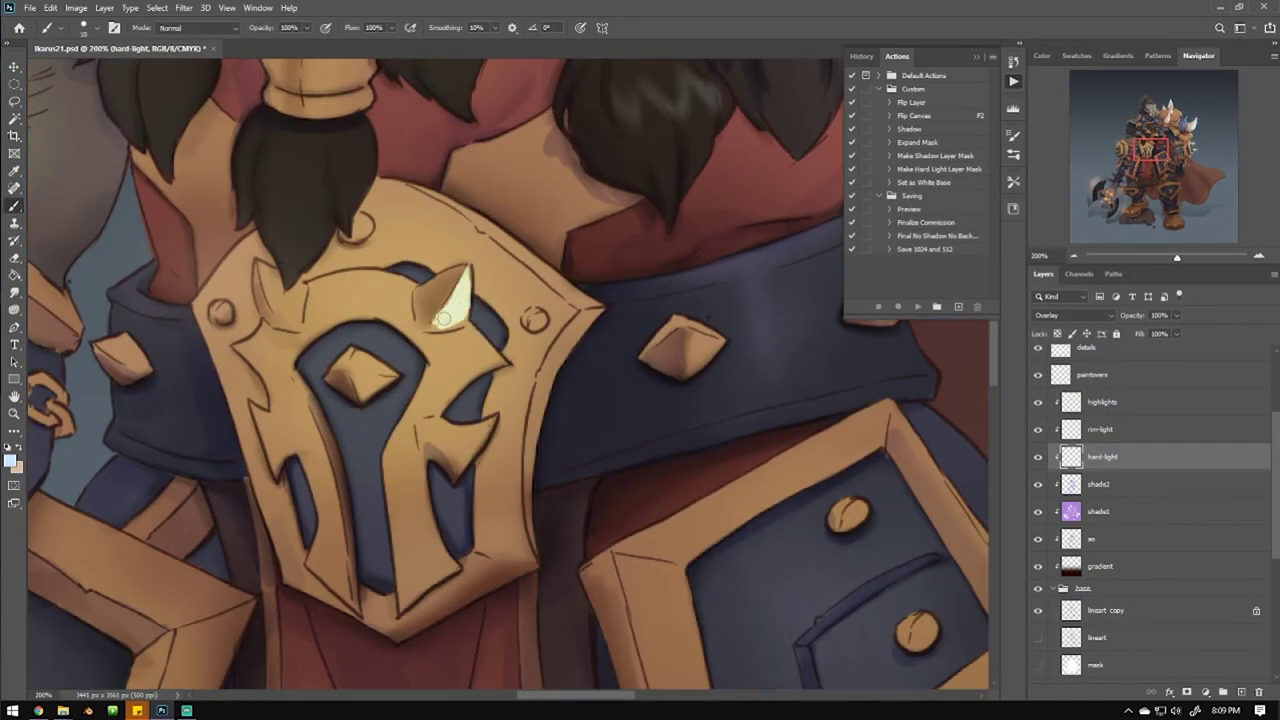
pyautogui.hscroll(5, 590, 300)
pyautogui.scroll(1, 590, 300)
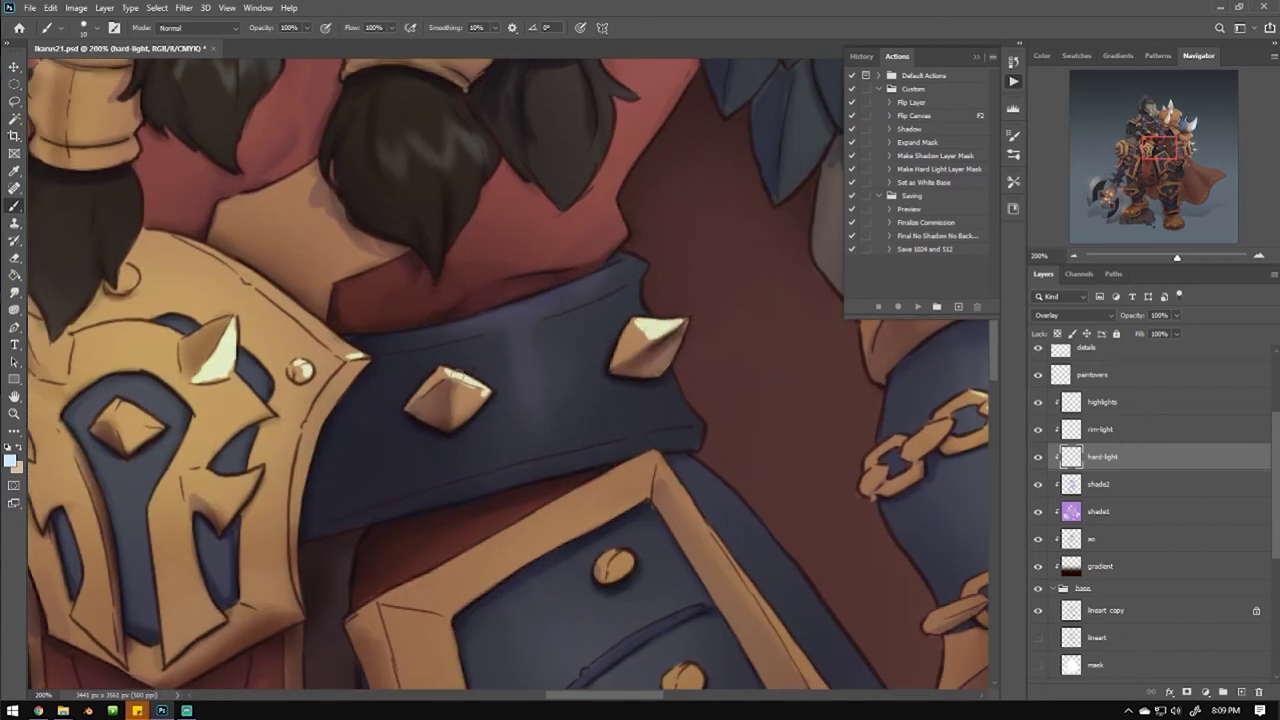
pyautogui.moveTo(700, 300); pyautogui.dragTo(760, 400)
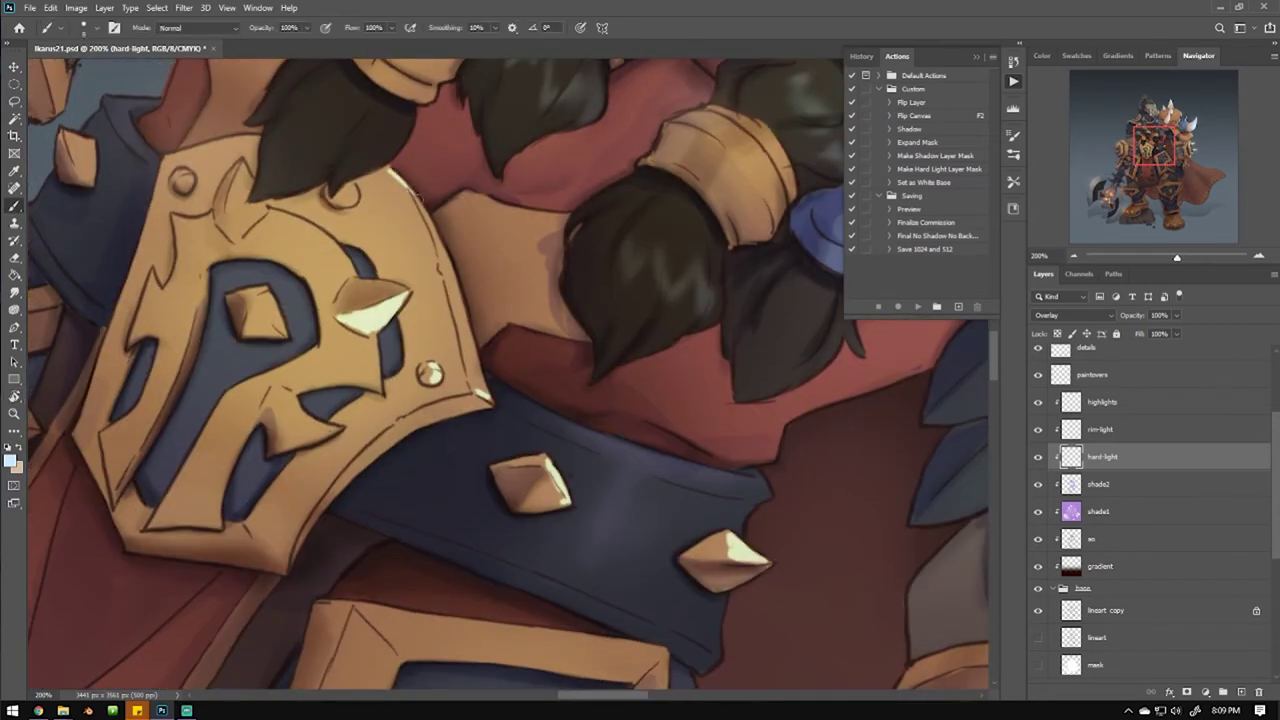
pyautogui.hotkey('ctrl', '-')
pyautogui.hotkey('ctrl', '-')
pyautogui.press('e')
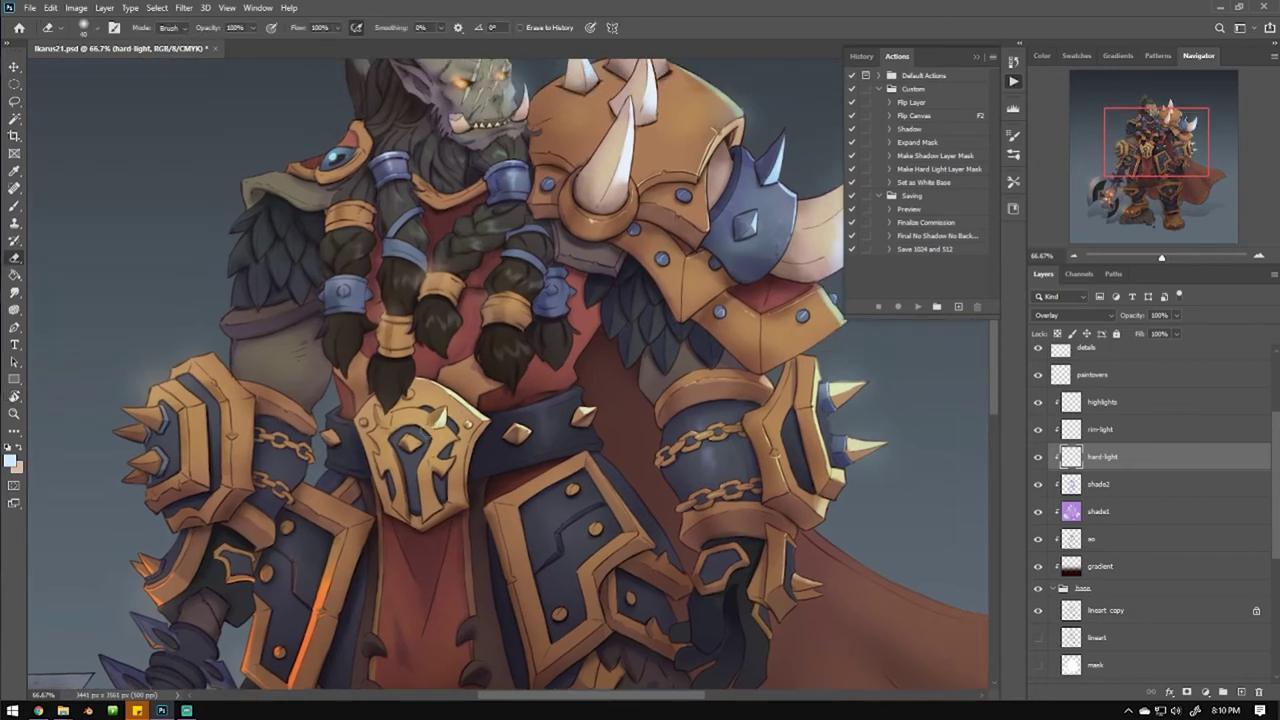
# Paint a bright highlight band on the cape-side gold braid ring and soften it with the Eraser.
pyautogui.press('b')
pyautogui.scroll(2, 460, 282)
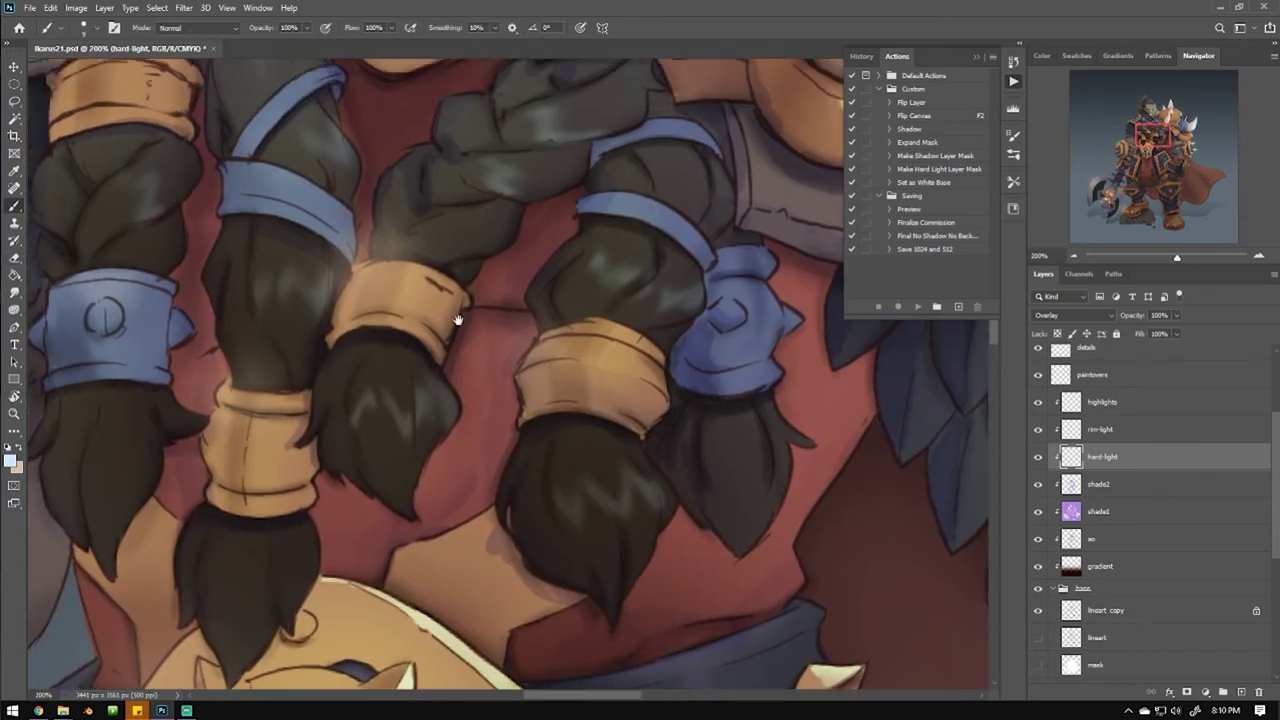
pyautogui.press('e')
pyautogui.moveTo(625, 345)
pyautogui.mouseDown()
pyautogui.moveTo(578, 346)
pyautogui.moveTo(620, 345)
pyautogui.mouseUp()
pyautogui.press('b')
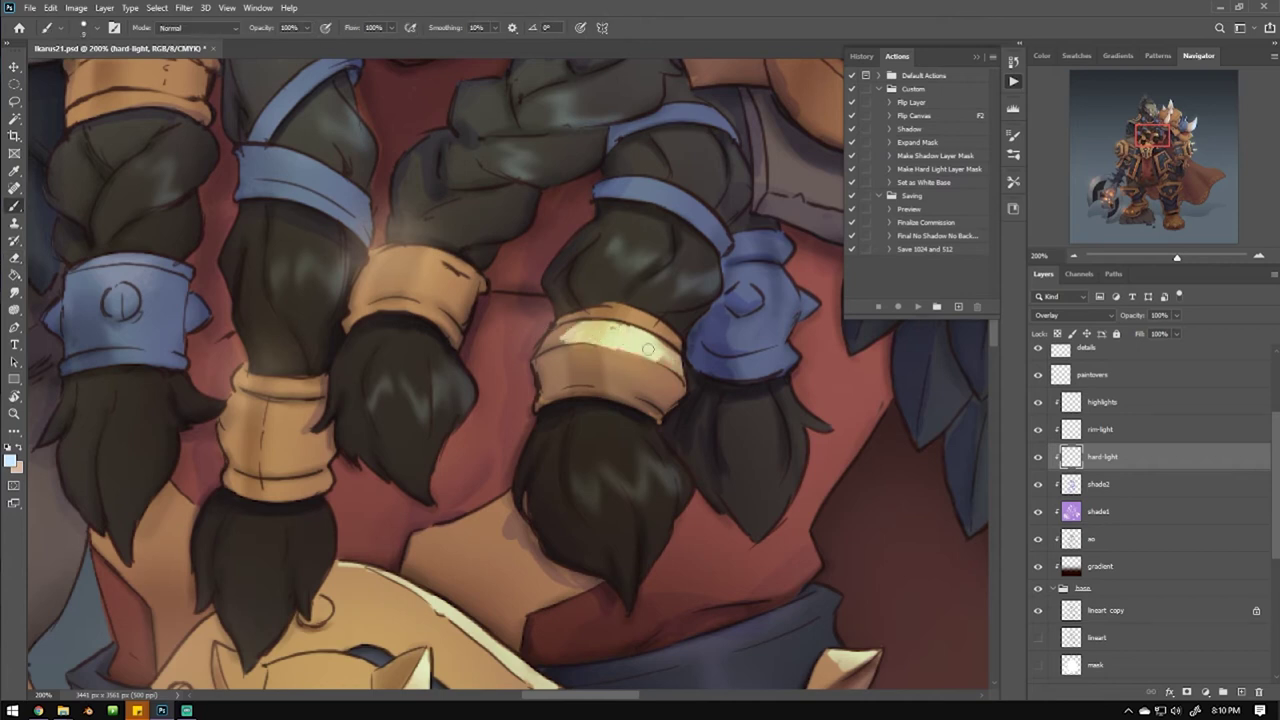
pyautogui.press('e')
pyautogui.hotkey('ctrl', '0')
# Highlight the middle gold braid ring and the lowest gold ring above the buckle, softening the strokes with the Eraser.
pyautogui.press('b')
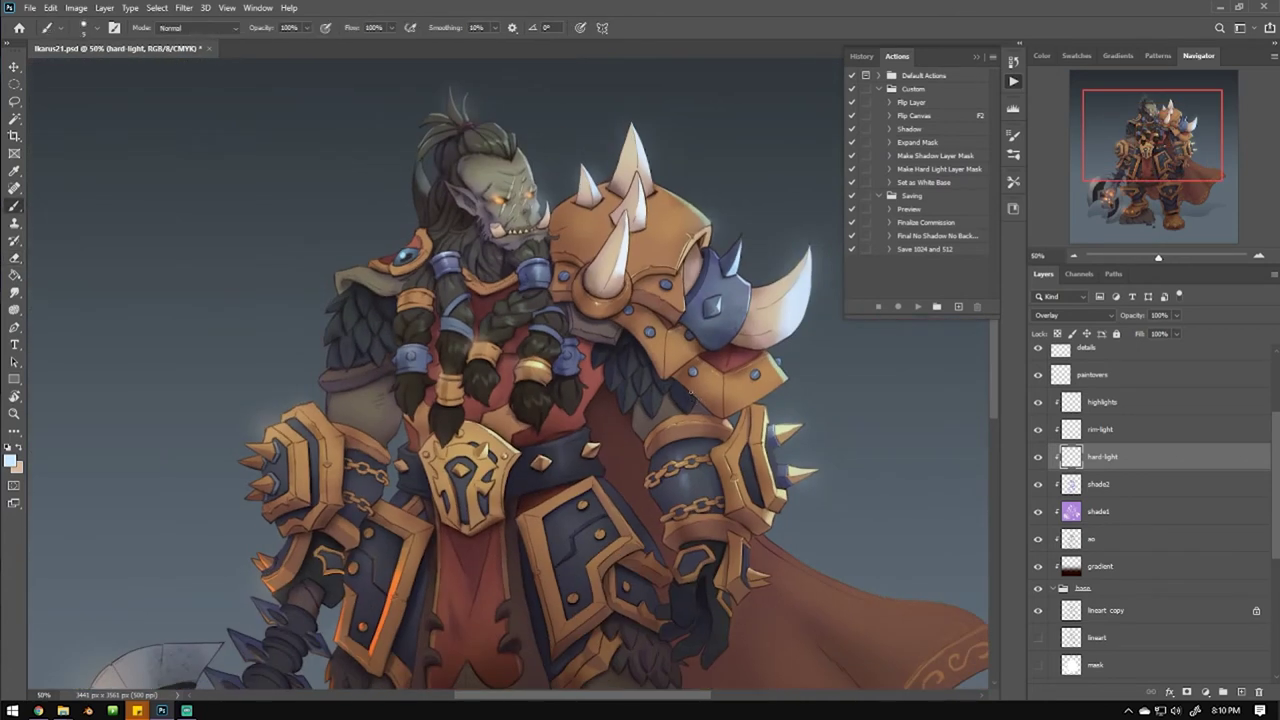
pyautogui.scroll(5, 485, 420)
pyautogui.moveTo(420, 305); pyautogui.dragTo(525, 318)
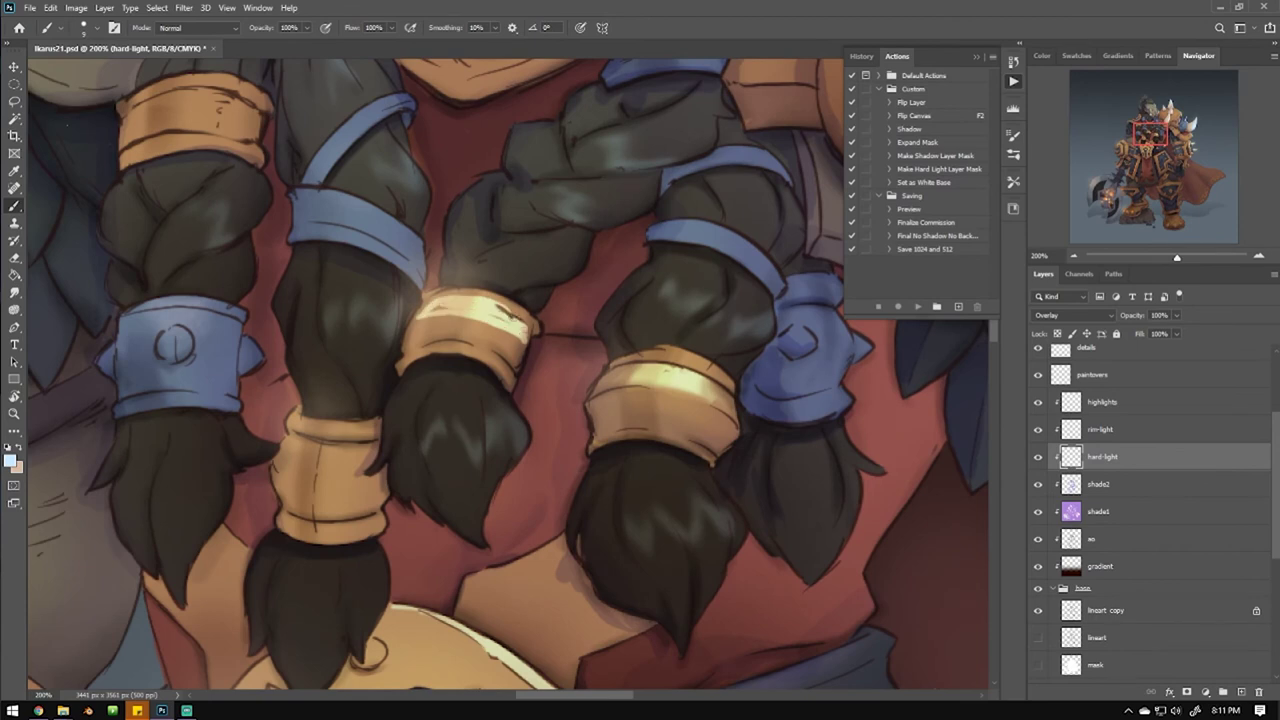
pyautogui.press('e')
pyautogui.moveTo(330, 450)
pyautogui.mouseDown()
pyautogui.moveTo(383, 300)
pyautogui.moveTo(420, 295)
pyautogui.moveTo(340, 290)
pyautogui.moveTo(405, 270)
pyautogui.mouseUp()
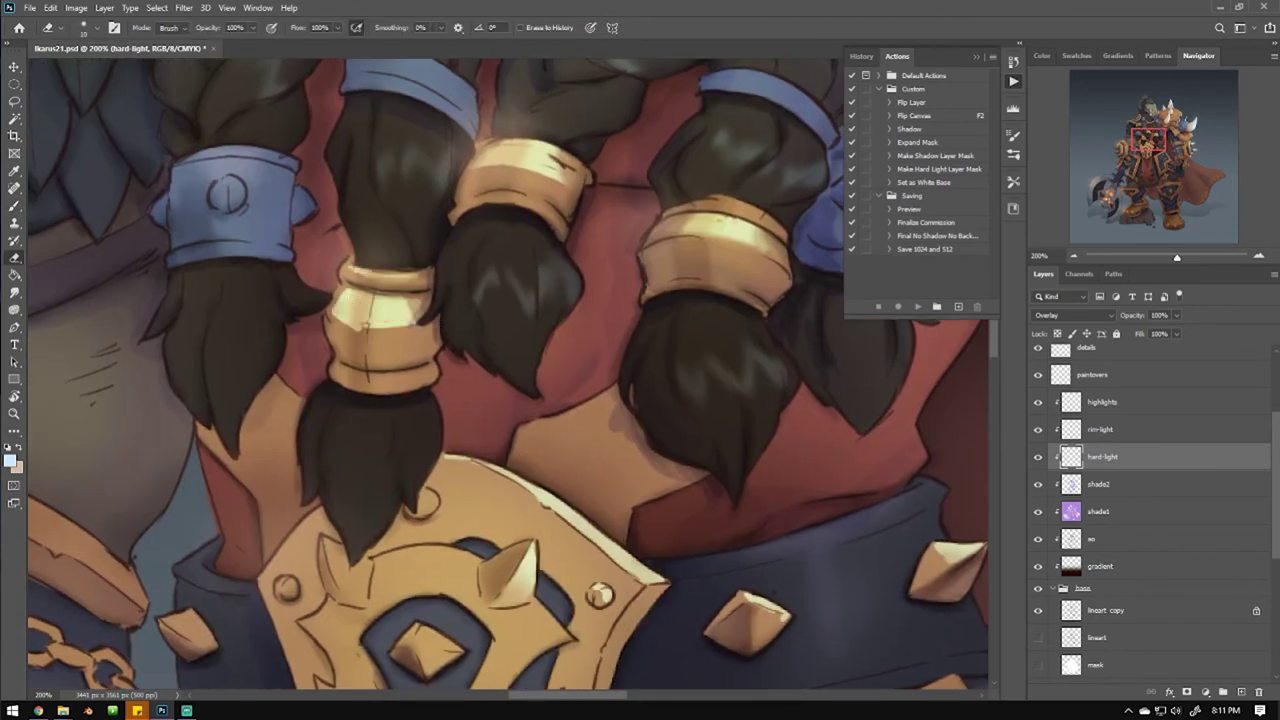
pyautogui.press('b')
# Paint and soften highlights on the axe-side blue braid ring, including its rims and round stud.
pyautogui.scroll(-3, 330, 300)
pyautogui.scroll(4, 330, 300)
pyautogui.moveTo(288, 152)
pyautogui.mouseDown()
pyautogui.moveTo(312, 142)
pyautogui.moveTo(430, 250)
pyautogui.mouseUp()
pyautogui.moveTo(335, 340); pyautogui.dragTo(470, 338)
pyautogui.moveTo(435, 215)
pyautogui.mouseDown()
pyautogui.moveTo(500, 235)
pyautogui.moveTo(340, 232)
pyautogui.moveTo(500, 240)
pyautogui.mouseUp()
pyautogui.press('e')
pyautogui.scroll(-3, 337, 251)
pyautogui.scroll(2, 605, 409)
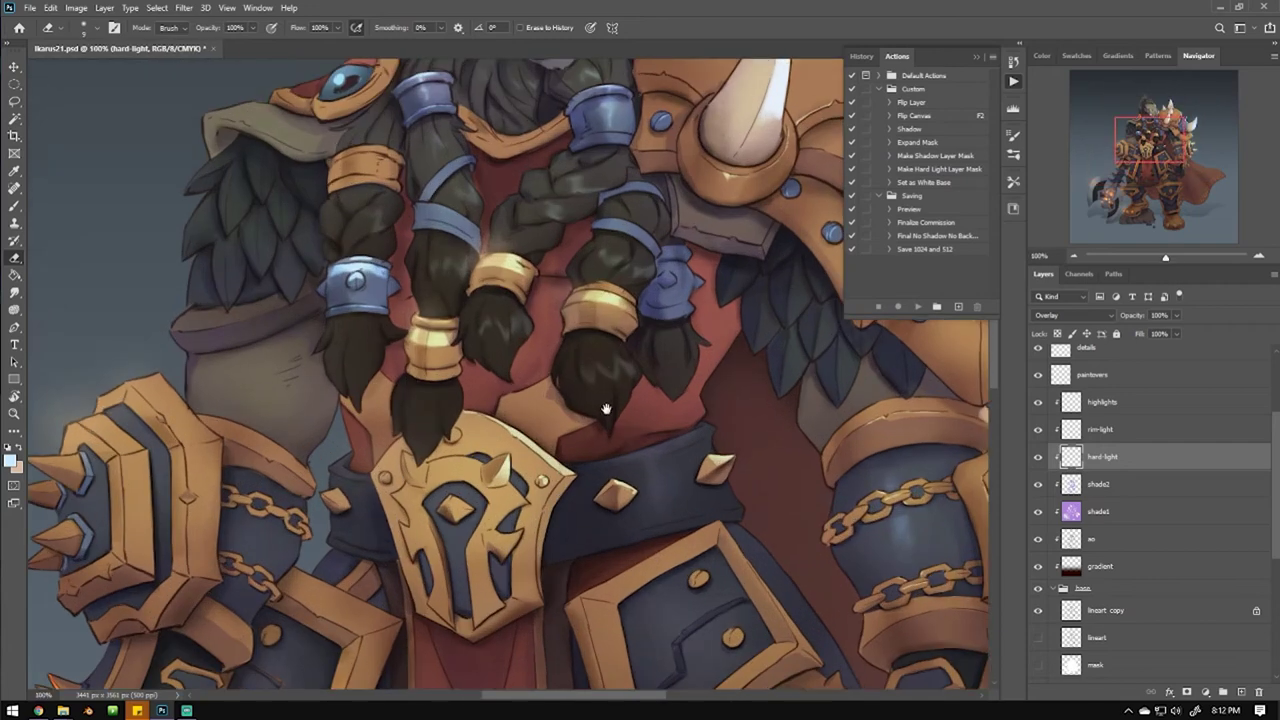
# Highlight the cape-side blue braid ring's body, stud and lower rim, and blend the strokes with the Eraser.
pyautogui.scroll(1, 605, 409)
pyautogui.press('b')
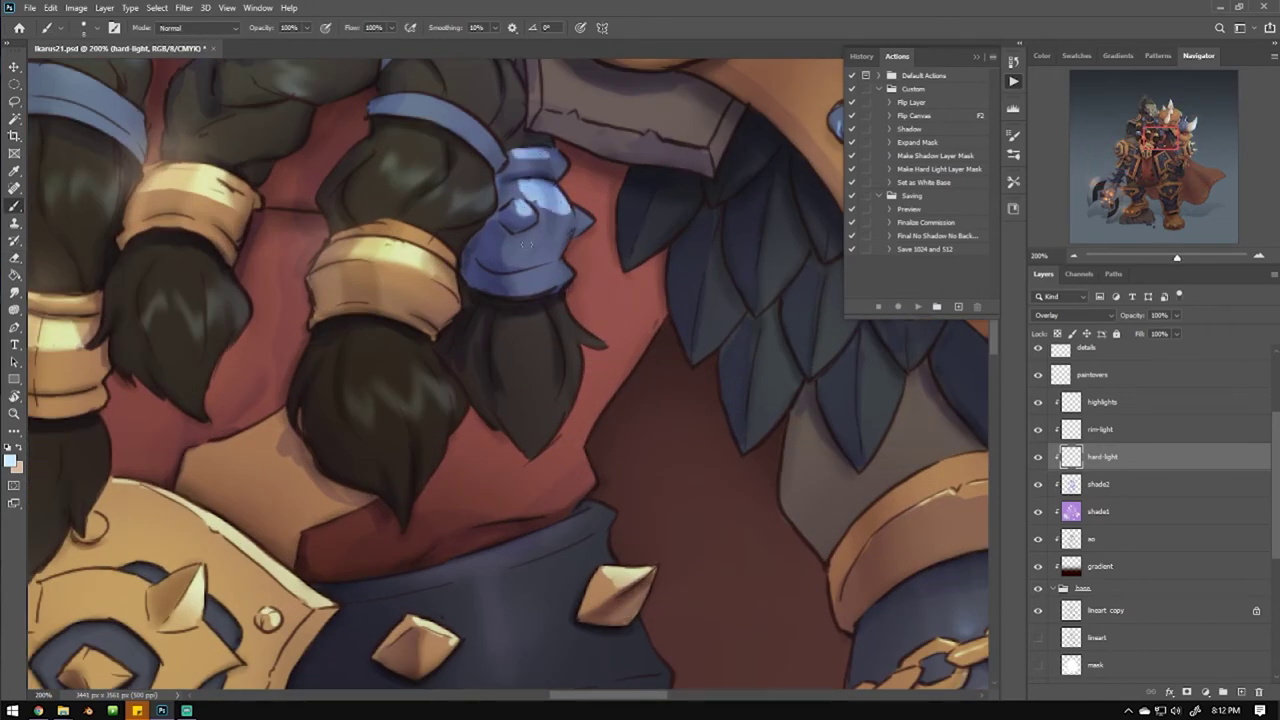
pyautogui.press('e')
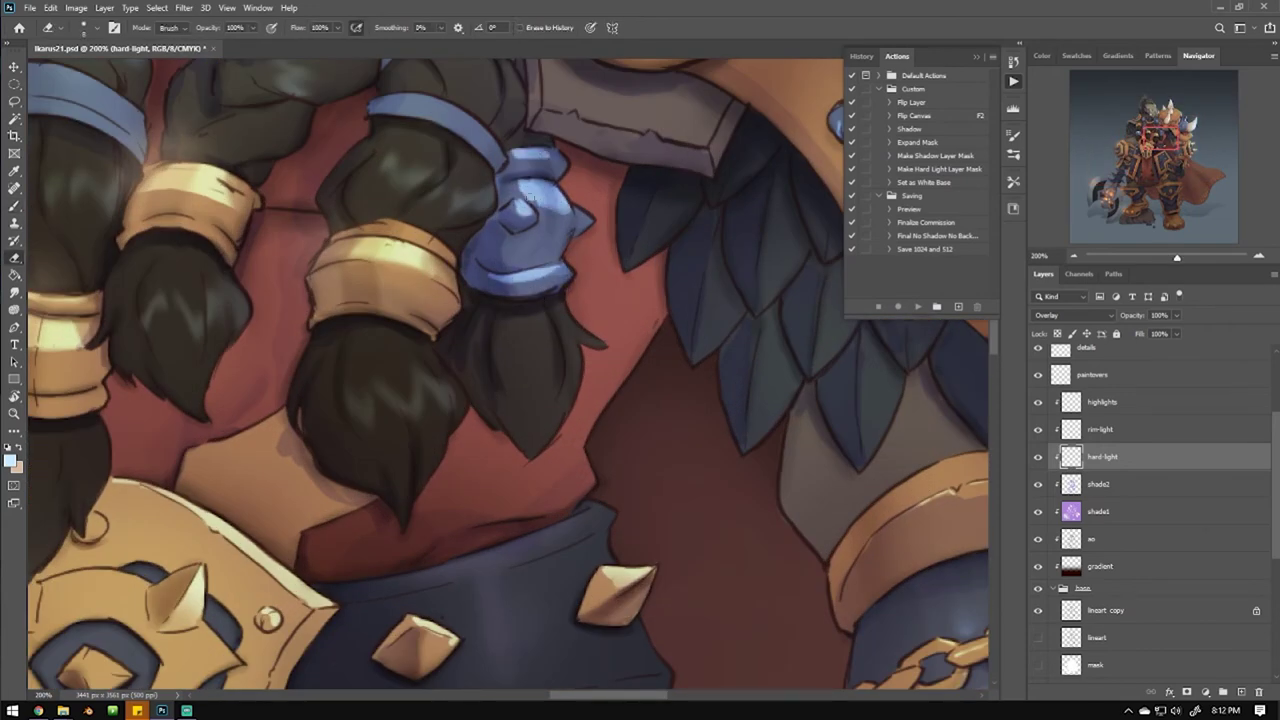
pyautogui.scroll(-4, 495, 155)
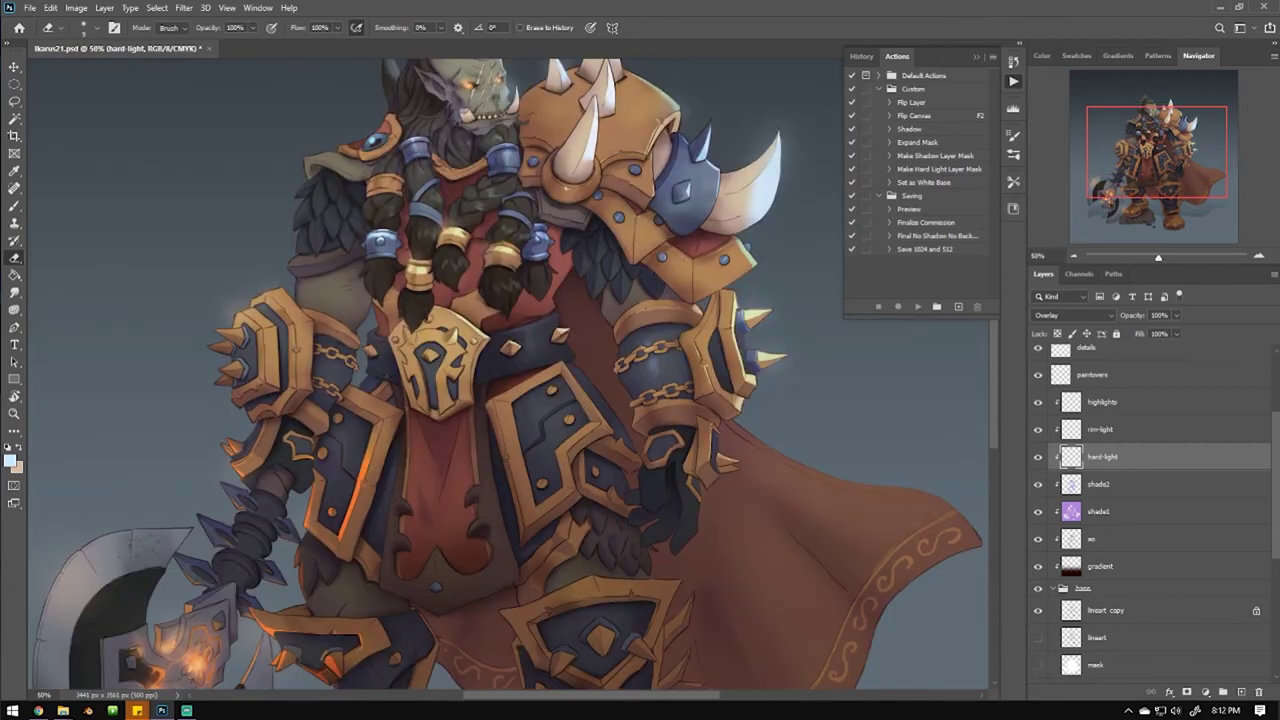
# Paint highlights along the upper edge and inner side rim of the large cape-side hip plate and on its studs.
pyautogui.scroll(3, 466, 414)
pyautogui.press('b')
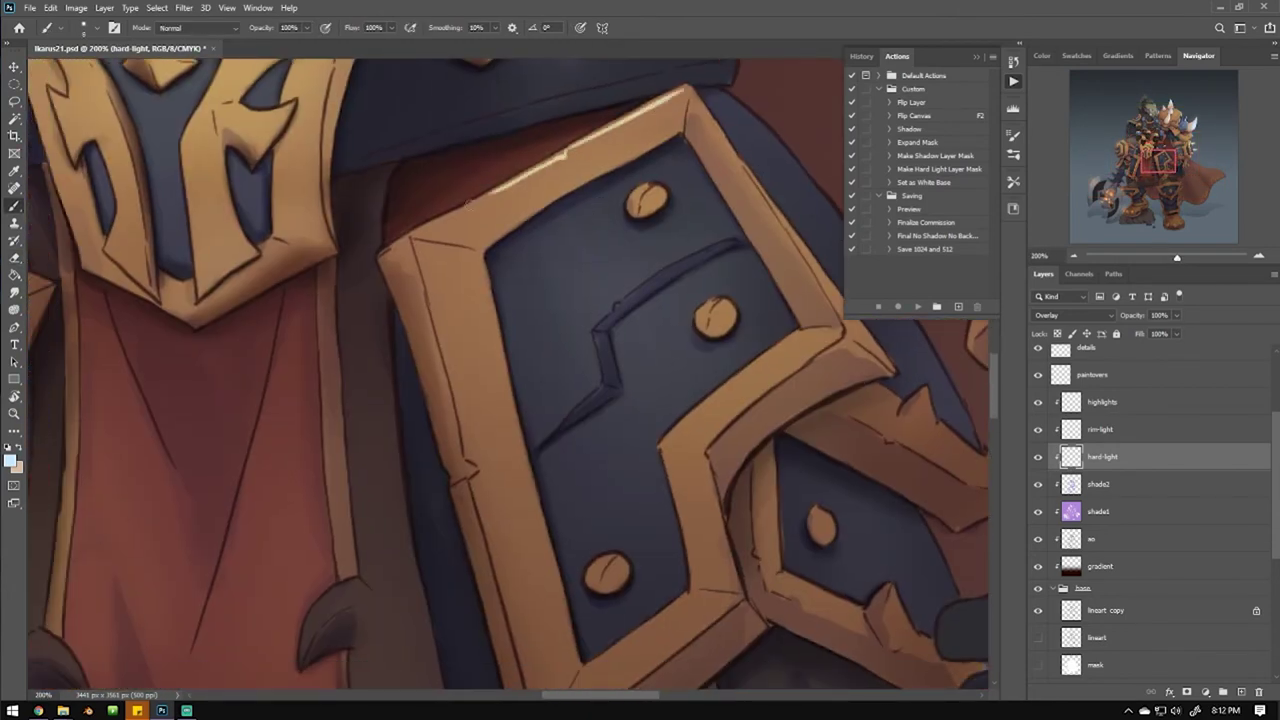
pyautogui.moveTo(466, 201); pyautogui.dragTo(436, 123)
pyautogui.moveTo(400, 175)
pyautogui.mouseDown()
pyautogui.moveTo(470, 260)
pyautogui.moveTo(420, 380)
pyautogui.moveTo(476, 352)
pyautogui.moveTo(470, 480)
pyautogui.moveTo(520, 635)
pyautogui.moveTo(530, 590)
pyautogui.mouseUp()
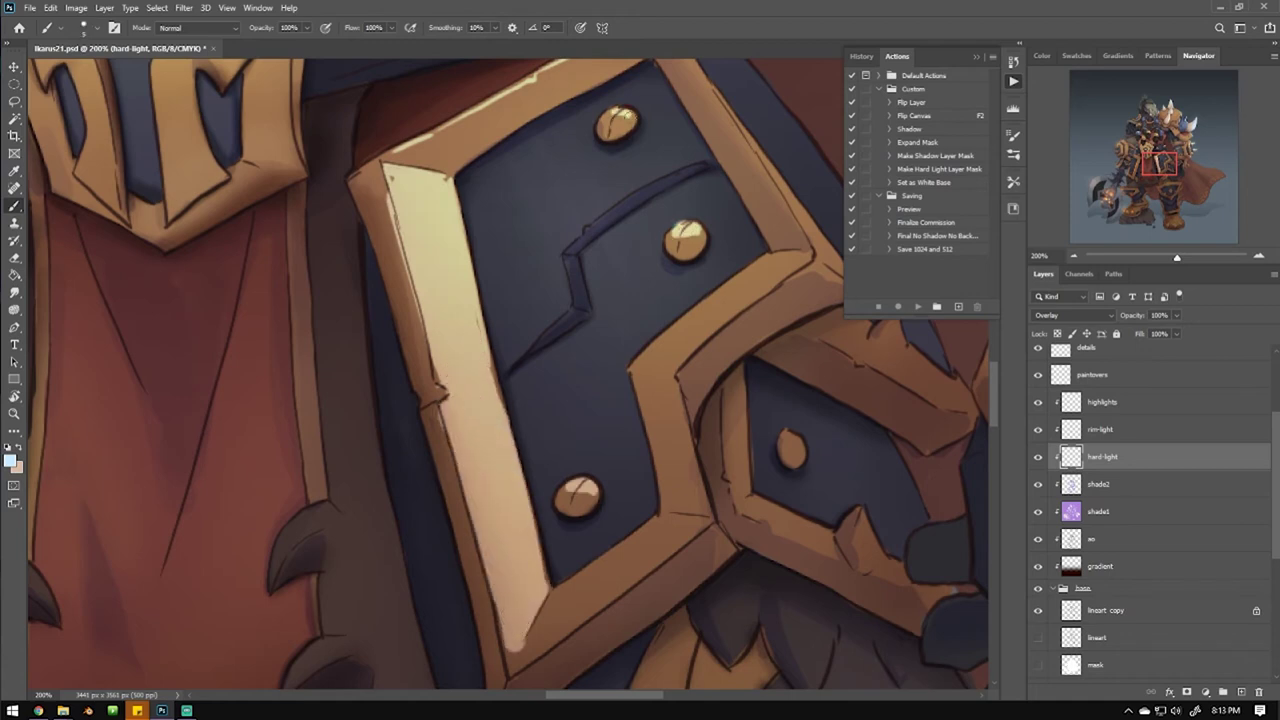
pyautogui.hotkey('ctrl', '-')
pyautogui.hotkey('ctrl', '-')
pyautogui.press('e')
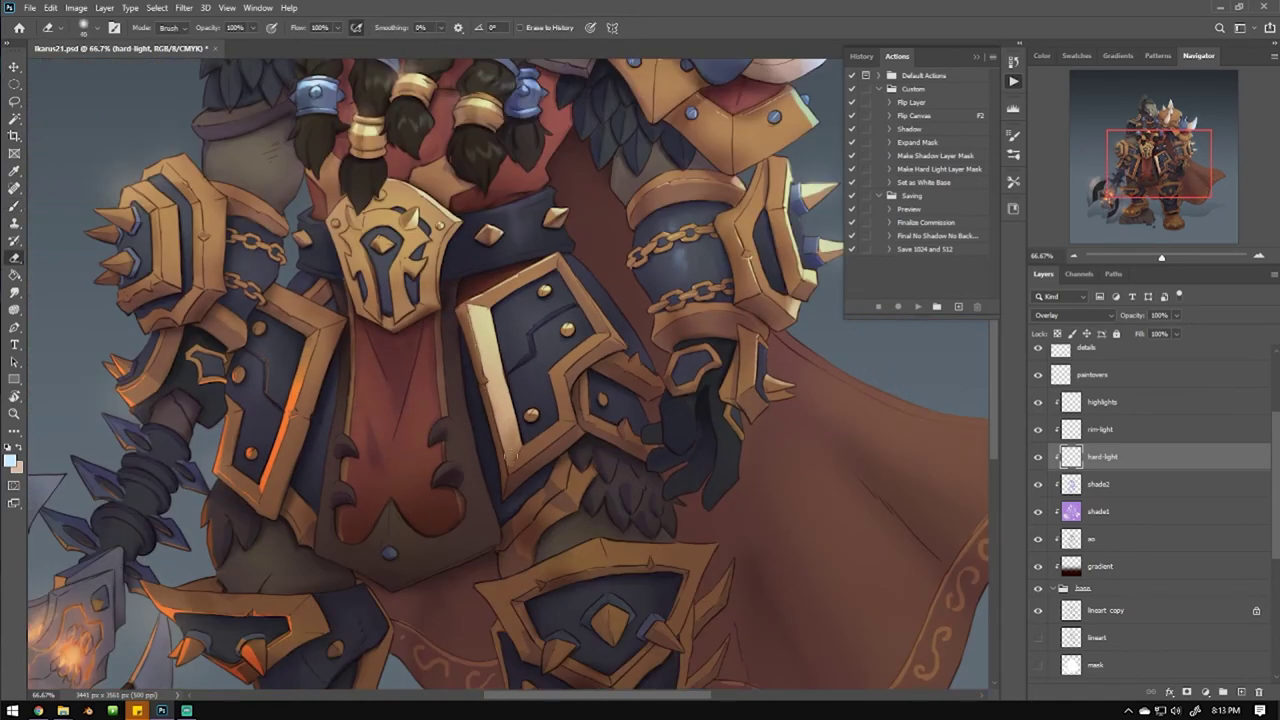
# Toggle the value layer on and off to check the tonal values across the whole figure.
pyautogui.hotkey('ctrl', '-')
pyautogui.hotkey('ctrl', '-')
pyautogui.hotkey('ctrl', '-')
pyautogui.scroll(3, 1150, 480)
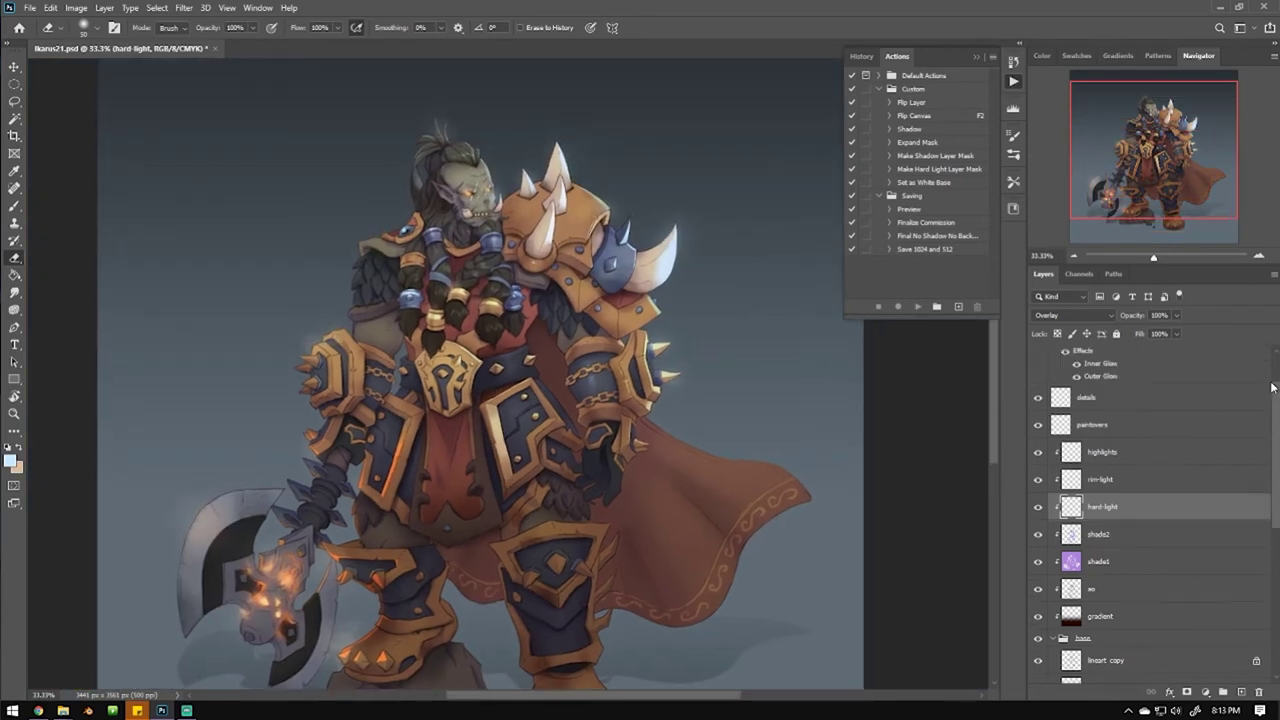
pyautogui.click(1038, 358)
pyautogui.click(1038, 358)
# Touch up the highlight along the inner edge of the belt buckle's emblem, beside the central stud.
pyautogui.press('b')
pyautogui.scroll(5, 485, 345)
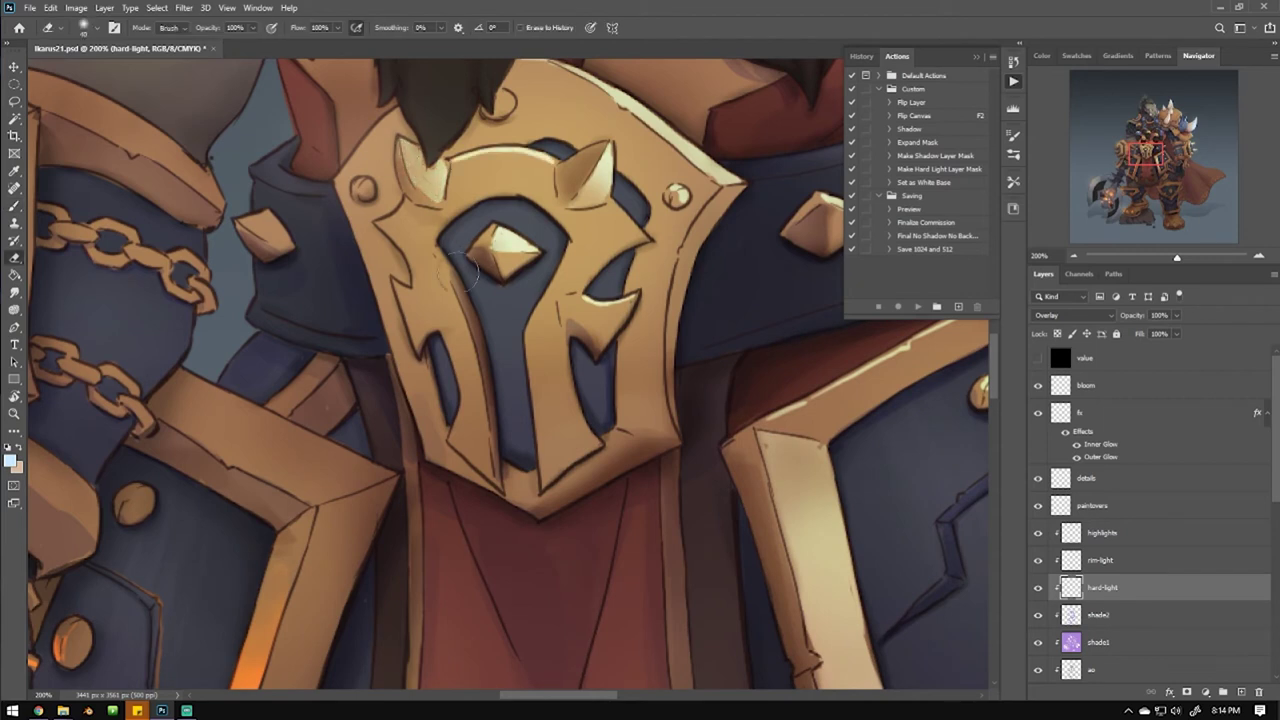
pyautogui.moveTo(485, 290); pyautogui.dragTo(471, 238)
pyautogui.hotkey('ctrl', '-')
pyautogui.hotkey('ctrl', '-')
pyautogui.hotkey('ctrl', '-')
pyautogui.moveTo(462, 465); pyautogui.dragTo(409, 386)
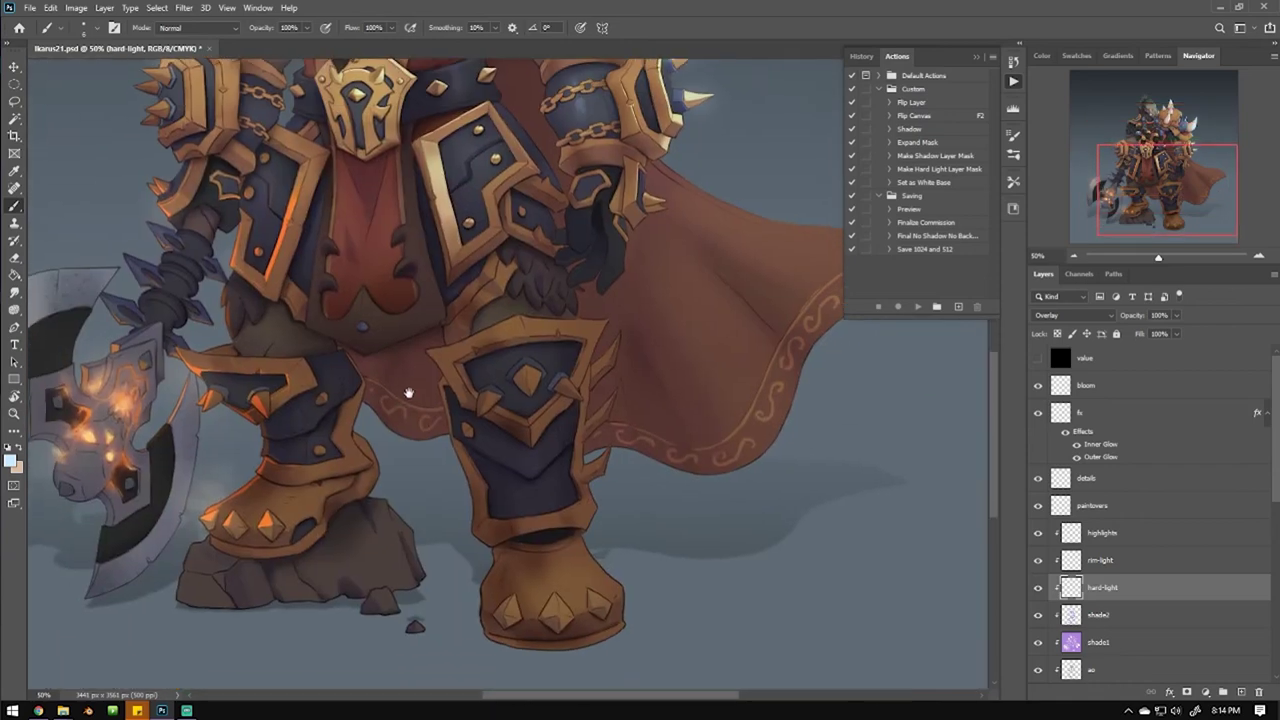
# Paint highlights on the axe-side bracer's upper gold rim and the bare arm above it, and blend them with the Smudge tool.
pyautogui.scroll(5, 409, 386)
pyautogui.moveTo(190, 410); pyautogui.dragTo(358, 506)
pyautogui.moveTo(358, 300); pyautogui.dragTo(335, 400)
pyautogui.press('r')
pyautogui.moveTo(190, 405); pyautogui.dragTo(350, 500)
pyautogui.moveTo(355, 295)
pyautogui.mouseDown()
pyautogui.moveTo(340, 395)
pyautogui.moveTo(364, 402)
pyautogui.moveTo(301, 390)
pyautogui.mouseUp()
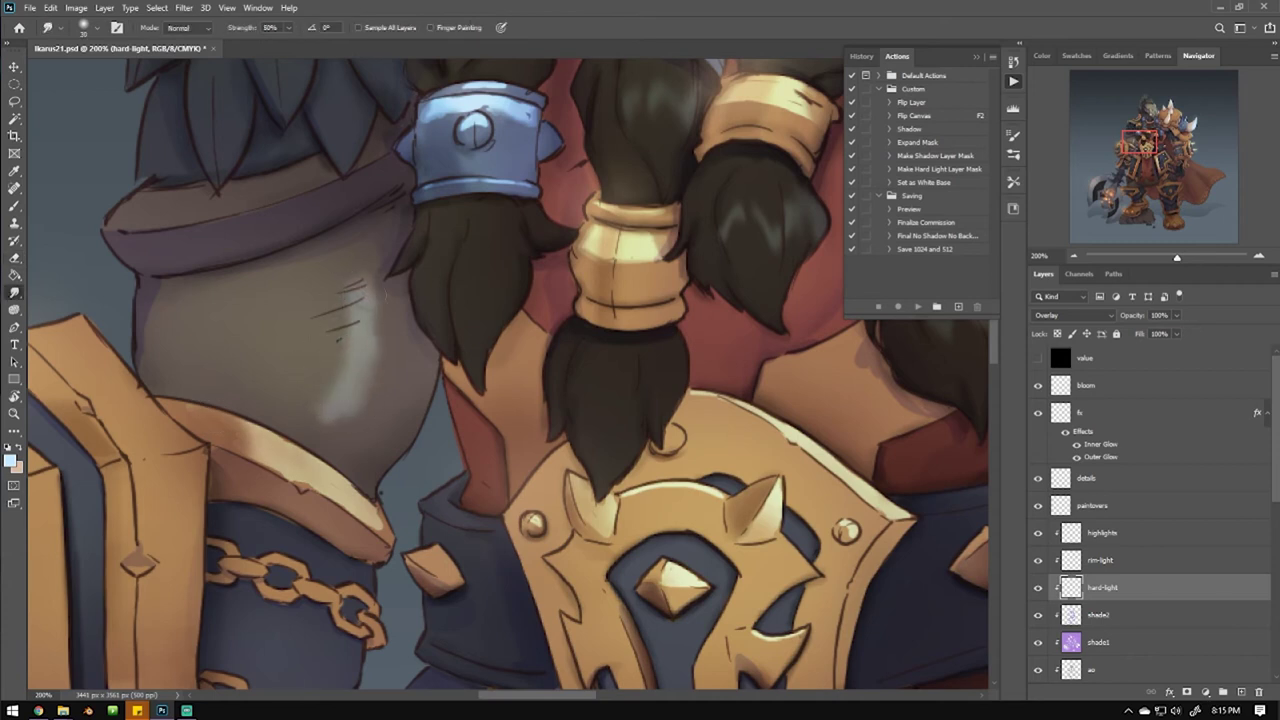
# Highlight the axe-side bracer's chains and blue body and the nearby belt stud, smudging the blue stroke smooth.
pyautogui.press('b')
pyautogui.moveTo(372, 264)
pyautogui.mouseDown()
pyautogui.moveTo(337, 437)
pyautogui.moveTo(405, 315)
pyautogui.moveTo(390, 372)
pyautogui.mouseUp()
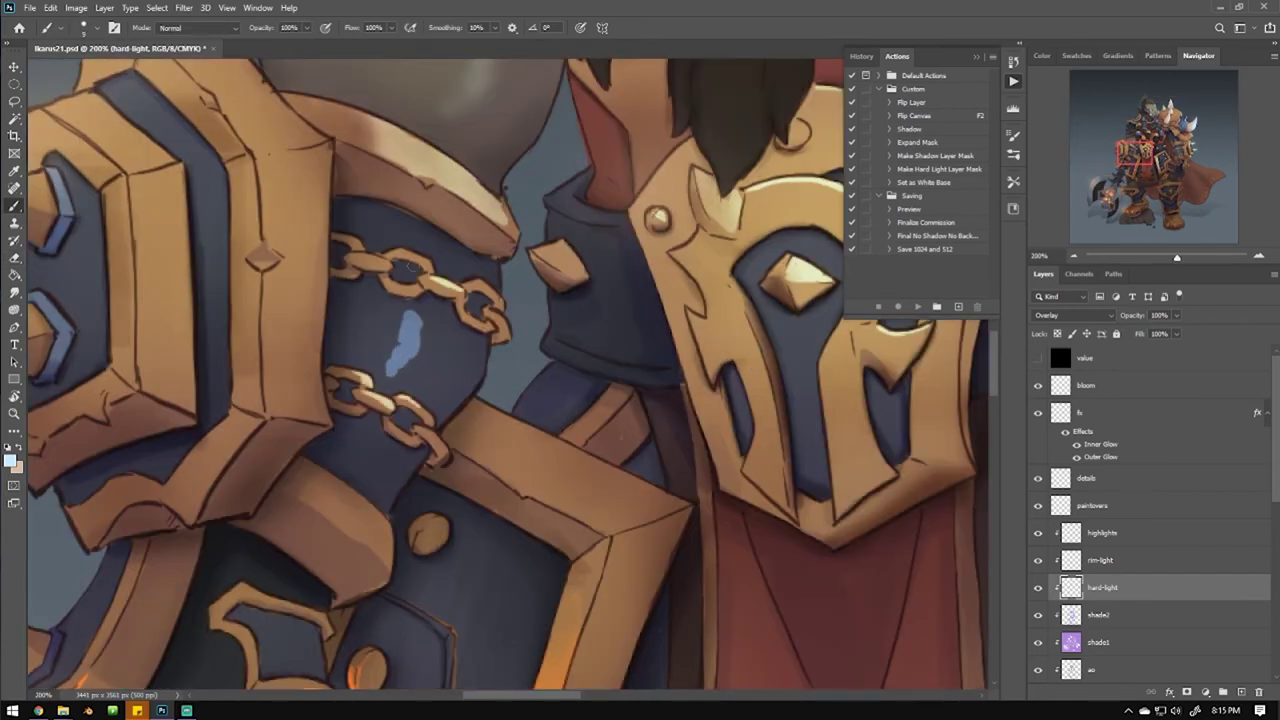
pyautogui.press('r')
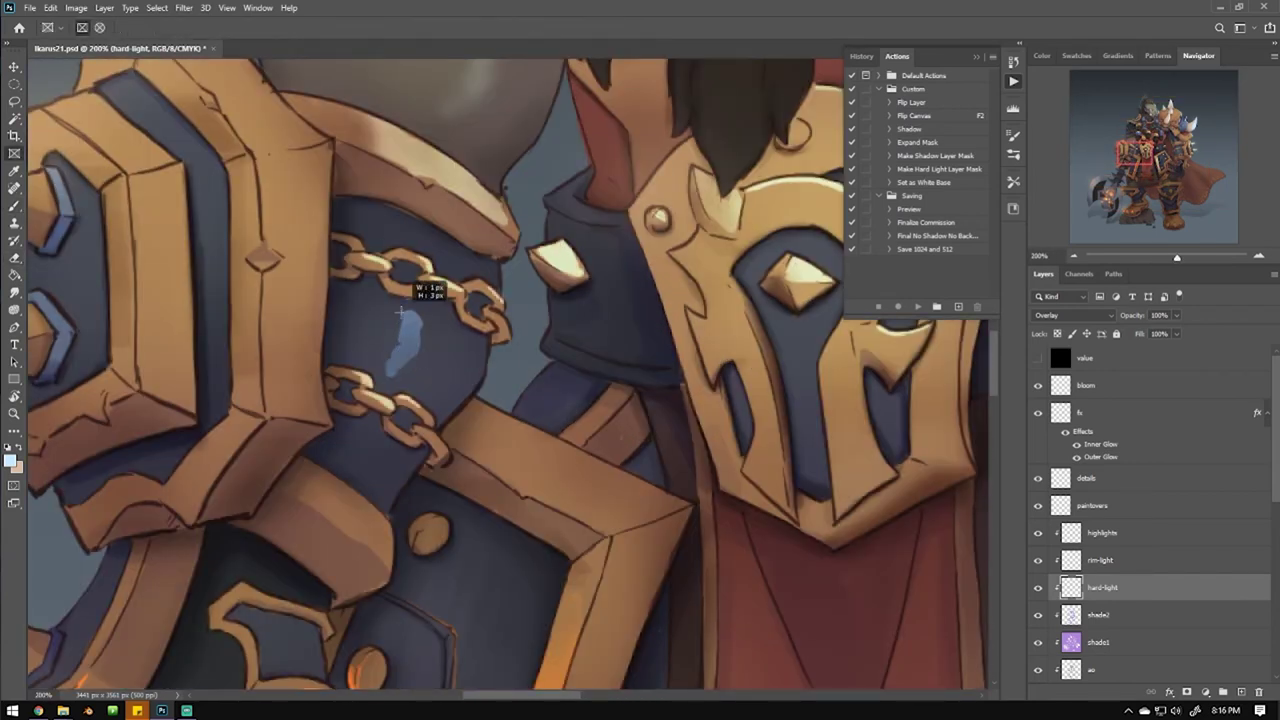
pyautogui.moveTo(410, 312); pyautogui.dragTo(400, 380)
pyautogui.moveTo(505, 205); pyautogui.dragTo(505, 205)
# Paint highlights on the axe-side gold cuff and the upper band of the adjacent hip plate, and soften them with the Eraser.
pyautogui.press('b')
pyautogui.moveTo(380, 540); pyautogui.dragTo(312, 485)
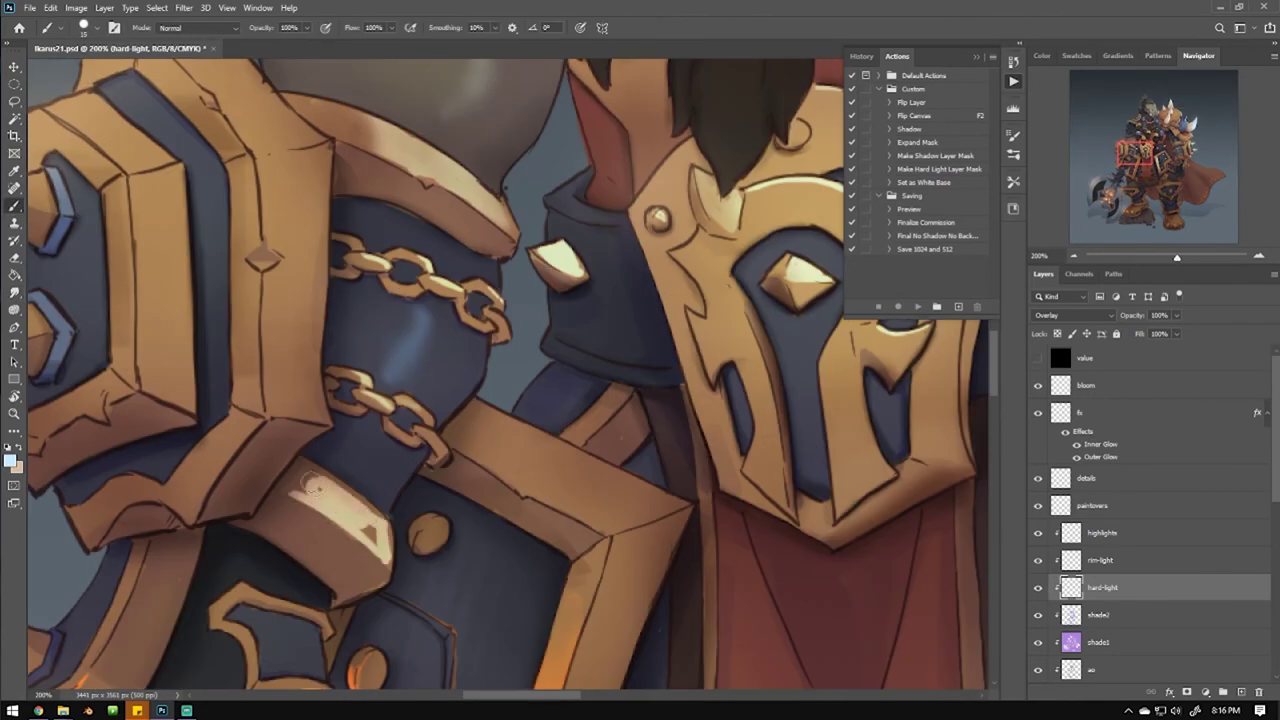
pyautogui.moveTo(472, 418); pyautogui.dragTo(645, 505)
pyautogui.moveTo(558, 455); pyautogui.dragTo(680, 520)
pyautogui.moveTo(512, 462); pyautogui.dragTo(645, 515)
pyautogui.moveTo(460, 428); pyautogui.dragTo(565, 500)
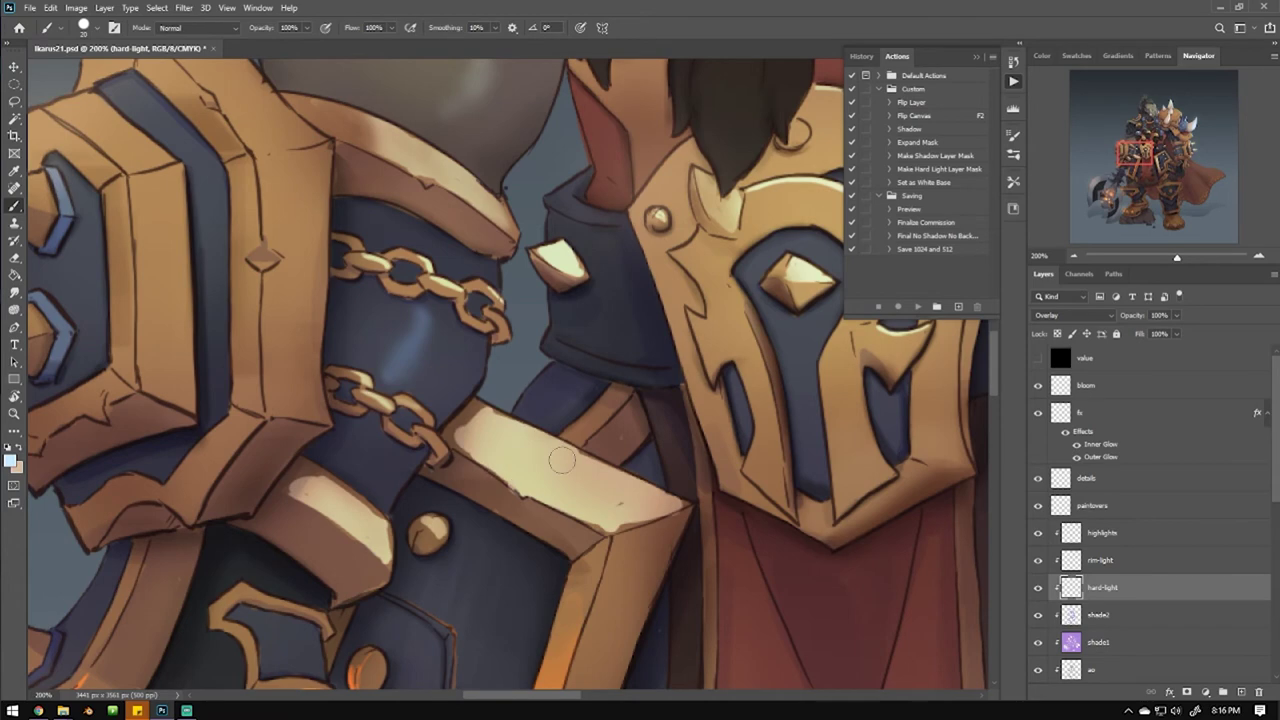
pyautogui.hotkey('ctrl', '-')
pyautogui.press('e')
pyautogui.moveTo(492, 419); pyautogui.dragTo(450, 449)
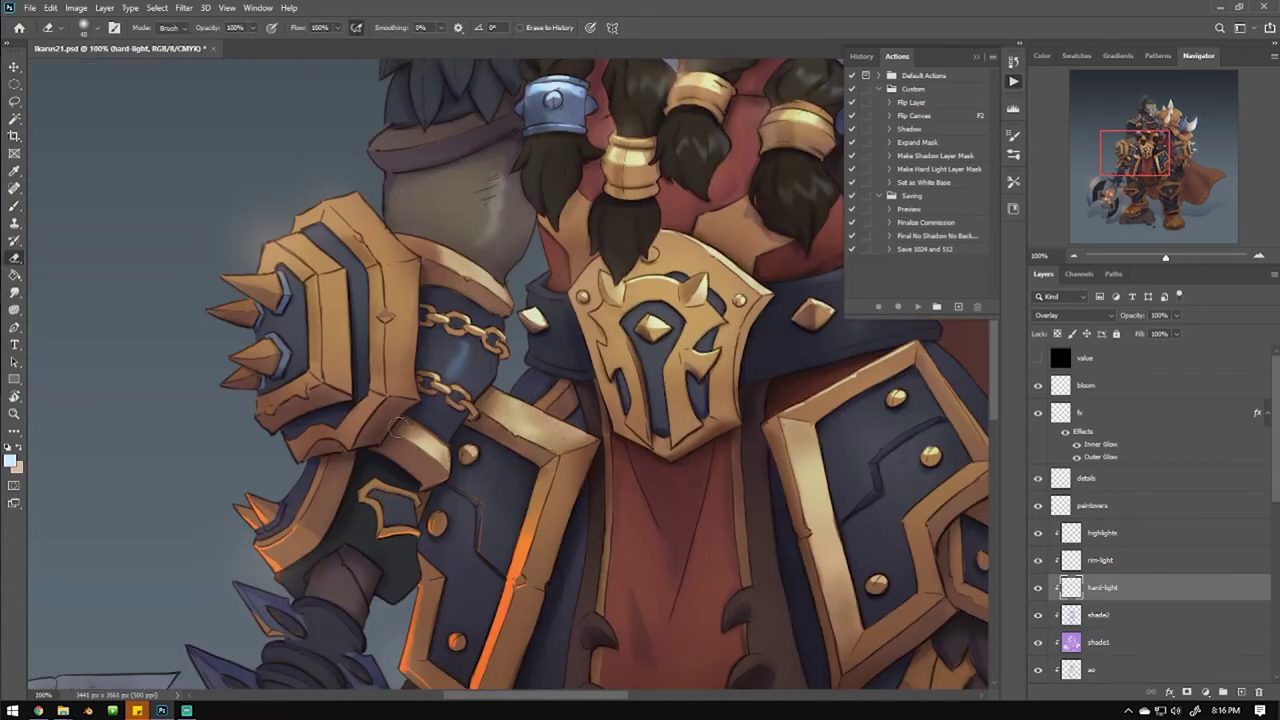
# Highlight the upper faces of the axe-side gauntlet's gold plates, soften the strokes with the Eraser, and check the result with the value layer.
pyautogui.scroll(-4, 398, 426)
pyautogui.scroll(6, 566, 470)
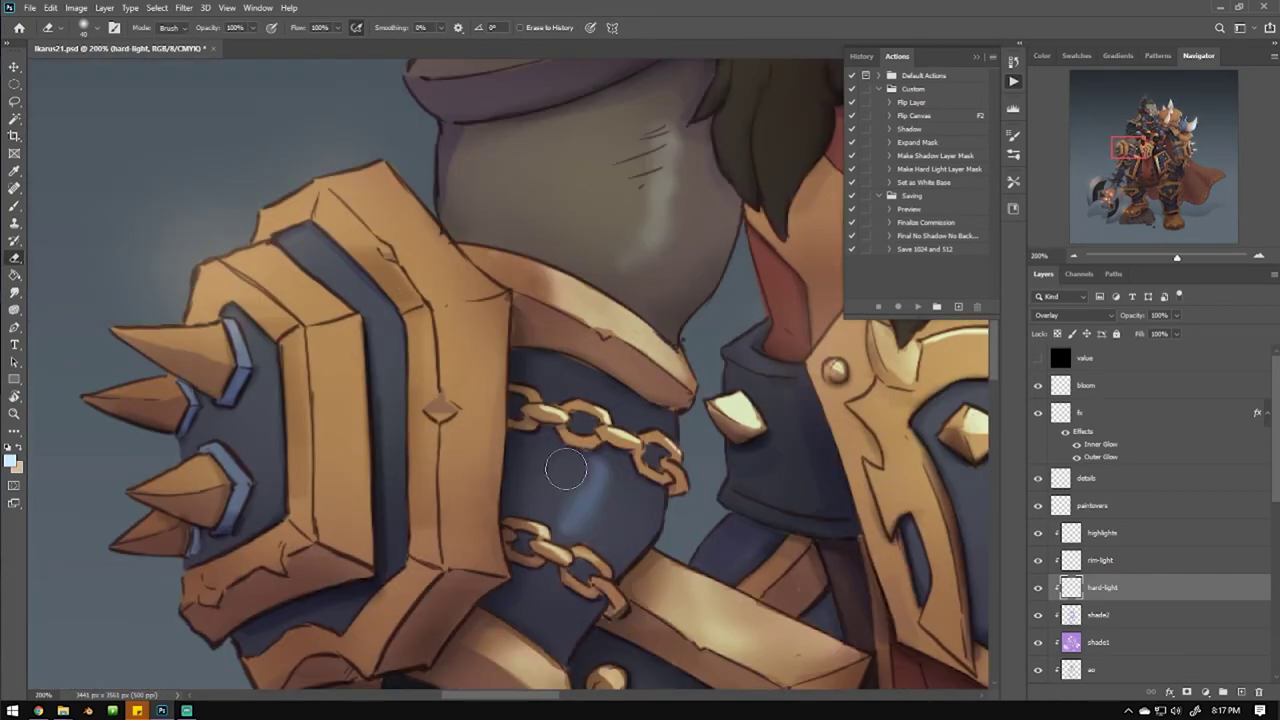
pyautogui.press('b')
pyautogui.moveTo(350, 180)
pyautogui.mouseDown()
pyautogui.moveTo(440, 240)
pyautogui.moveTo(480, 290)
pyautogui.mouseUp()
pyautogui.moveTo(230, 265); pyautogui.dragTo(305, 287)
pyautogui.press('e')
pyautogui.moveTo(480, 295)
pyautogui.mouseDown()
pyautogui.moveTo(350, 205)
pyautogui.moveTo(440, 250)
pyautogui.moveTo(317, 308)
pyautogui.mouseUp()
pyautogui.scroll(-6, 310, 305)
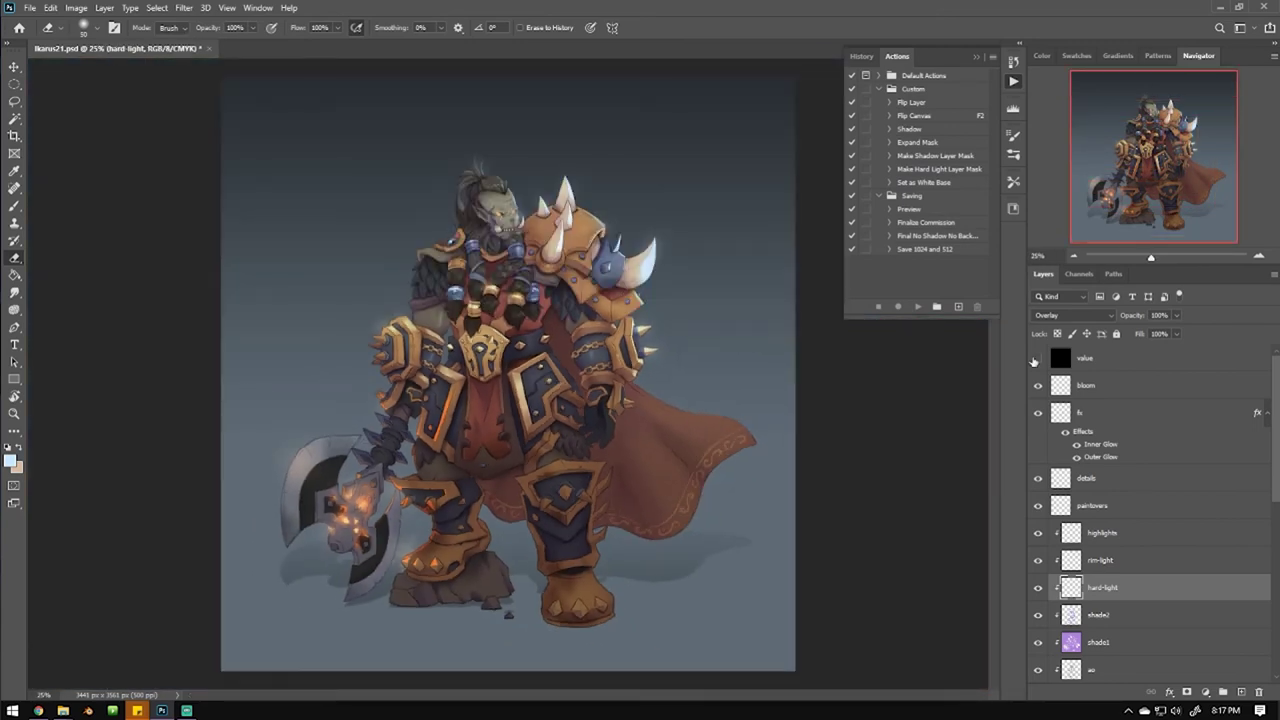
pyautogui.click(1038, 357)
# Paint highlights on the cape-side knee guard's top rim, spikes and V-shaped trim, and soften them with the Eraser.
pyautogui.scroll(5, 480, 345)
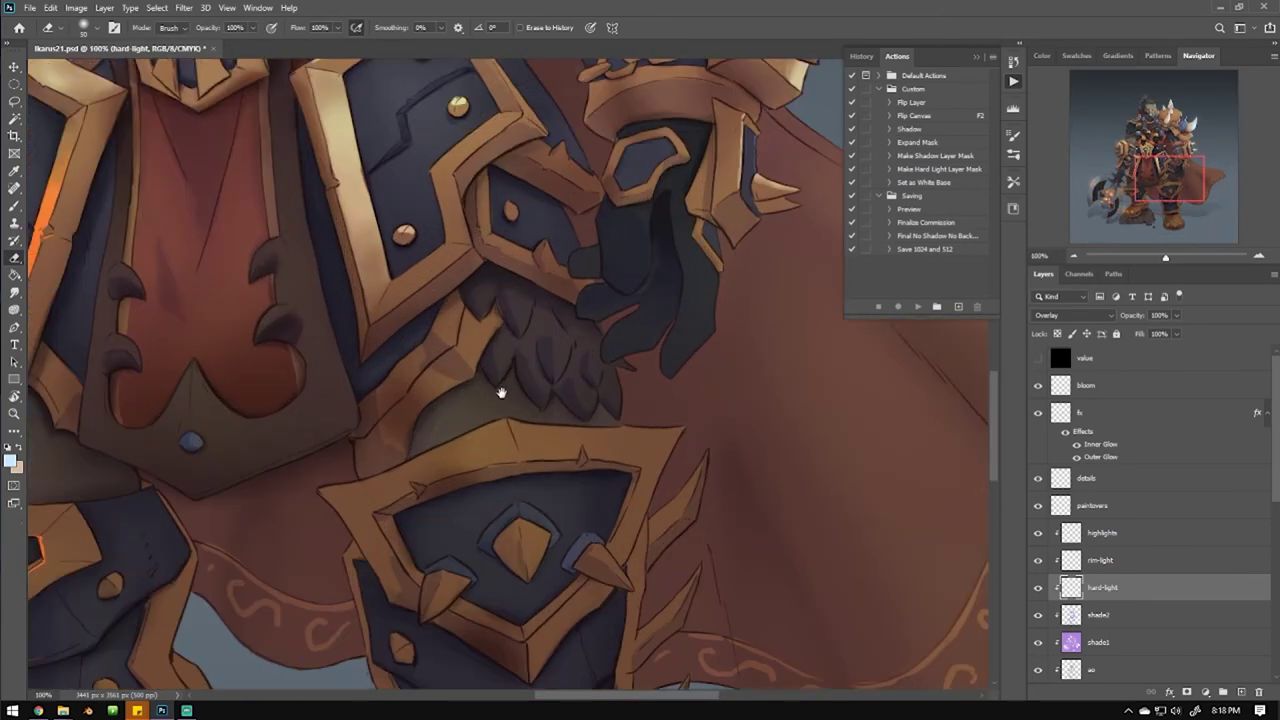
pyautogui.press('b')
pyautogui.moveTo(445, 360)
pyautogui.mouseDown()
pyautogui.moveTo(478, 340)
pyautogui.moveTo(420, 368)
pyautogui.mouseUp()
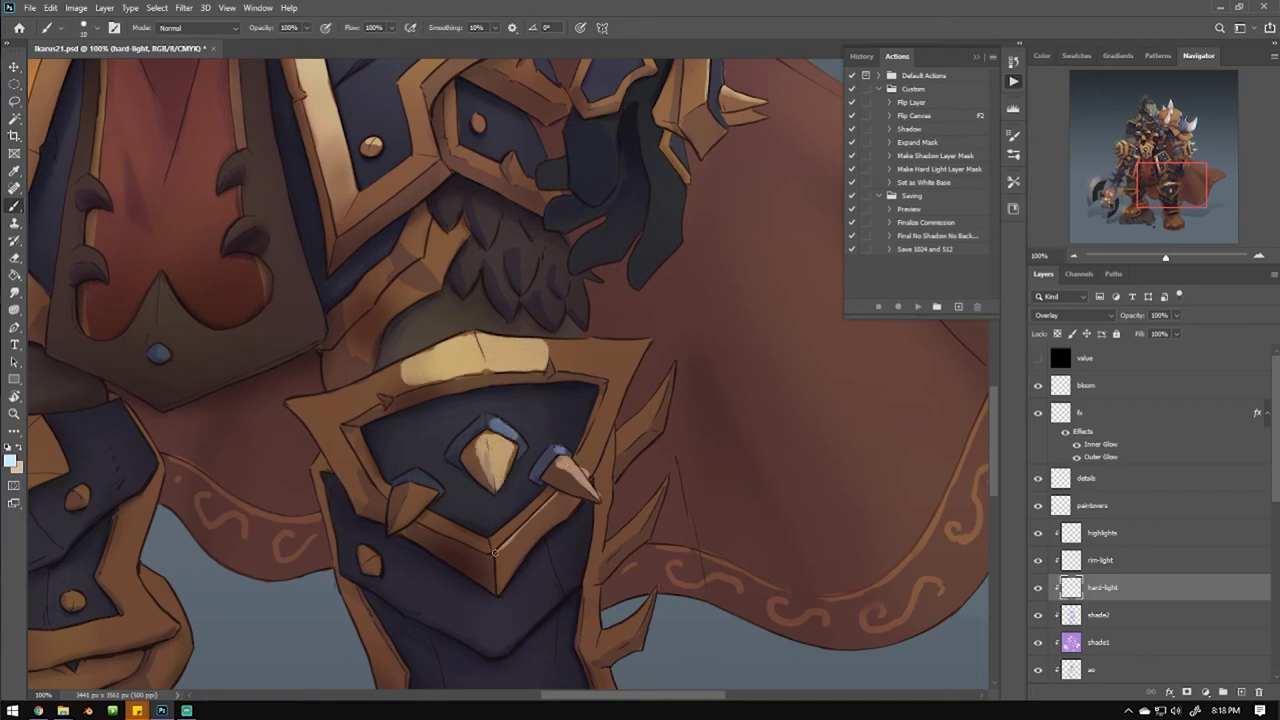
pyautogui.moveTo(493, 551); pyautogui.dragTo(601, 486)
pyautogui.press('e')
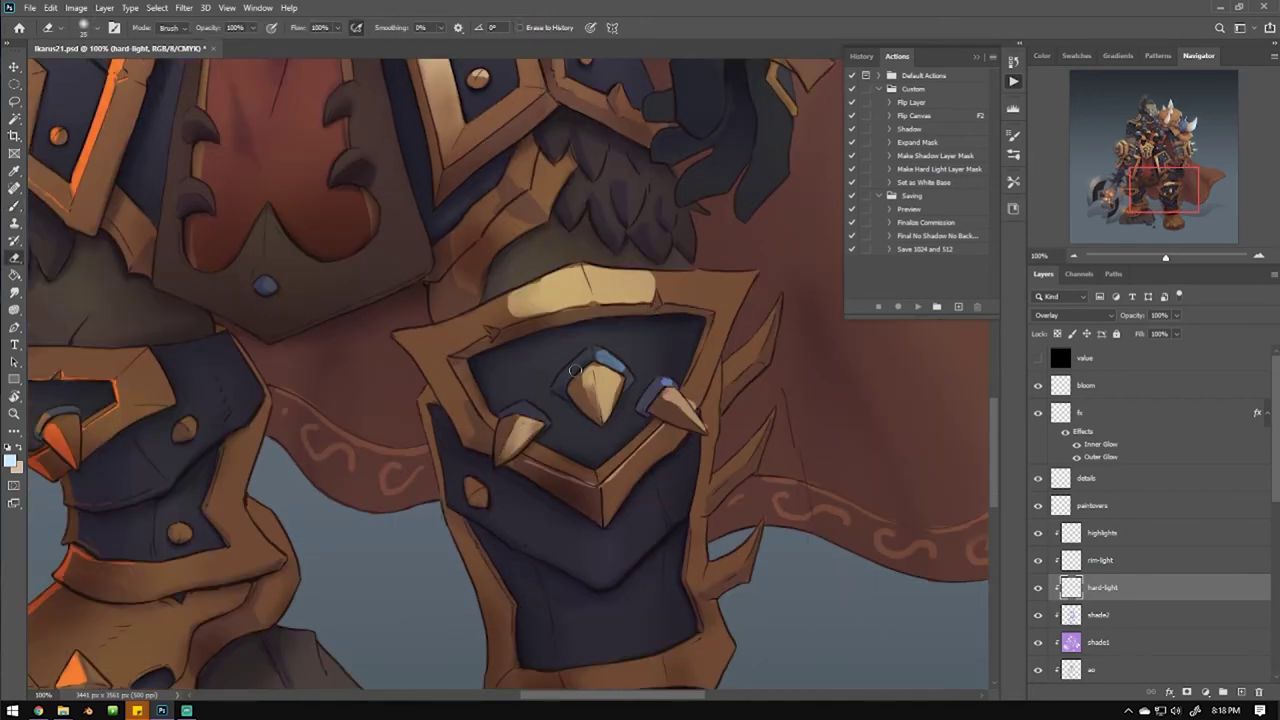
pyautogui.moveTo(657, 291)
pyautogui.mouseDown()
pyautogui.moveTo(525, 300)
pyautogui.moveTo(640, 280)
pyautogui.mouseUp()
pyautogui.hotkey('ctrl', '0')
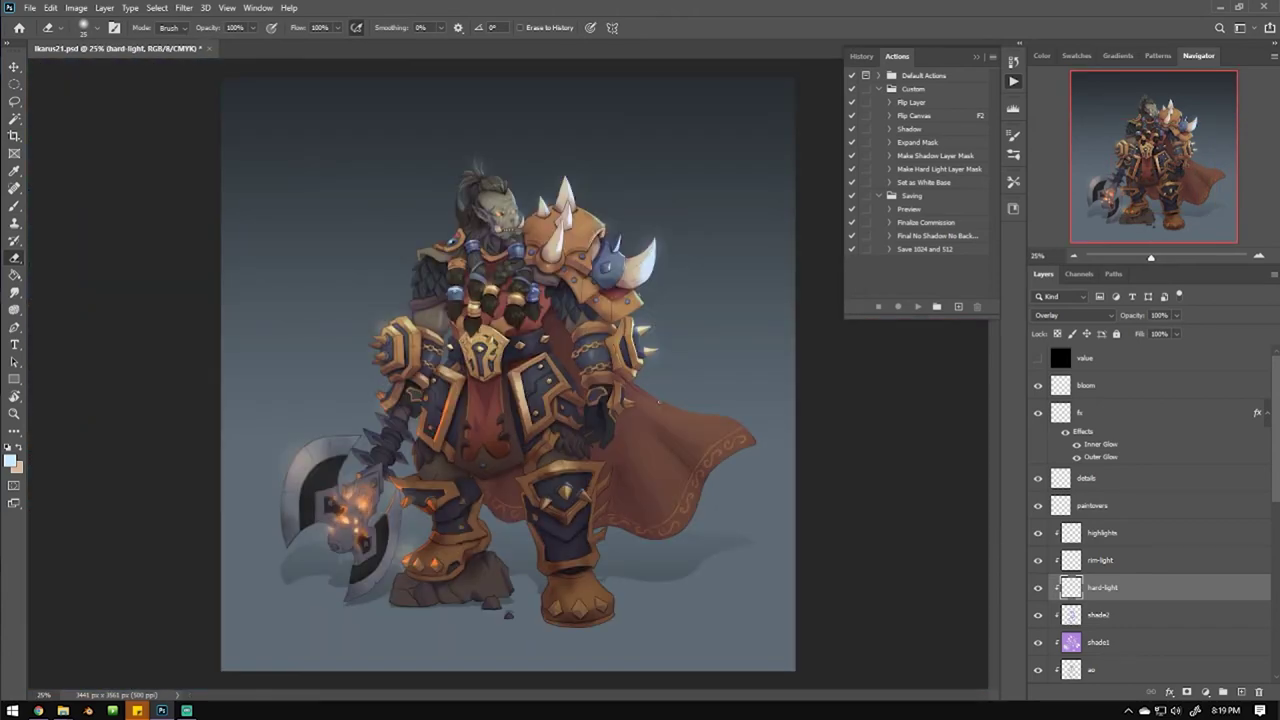
# Highlight the three side spikes of the cape-side greave and blend the strokes with the Eraser.
pyautogui.scroll(6, 597, 490)
pyautogui.press('b')
pyautogui.moveTo(528, 208); pyautogui.dragTo(492, 284)
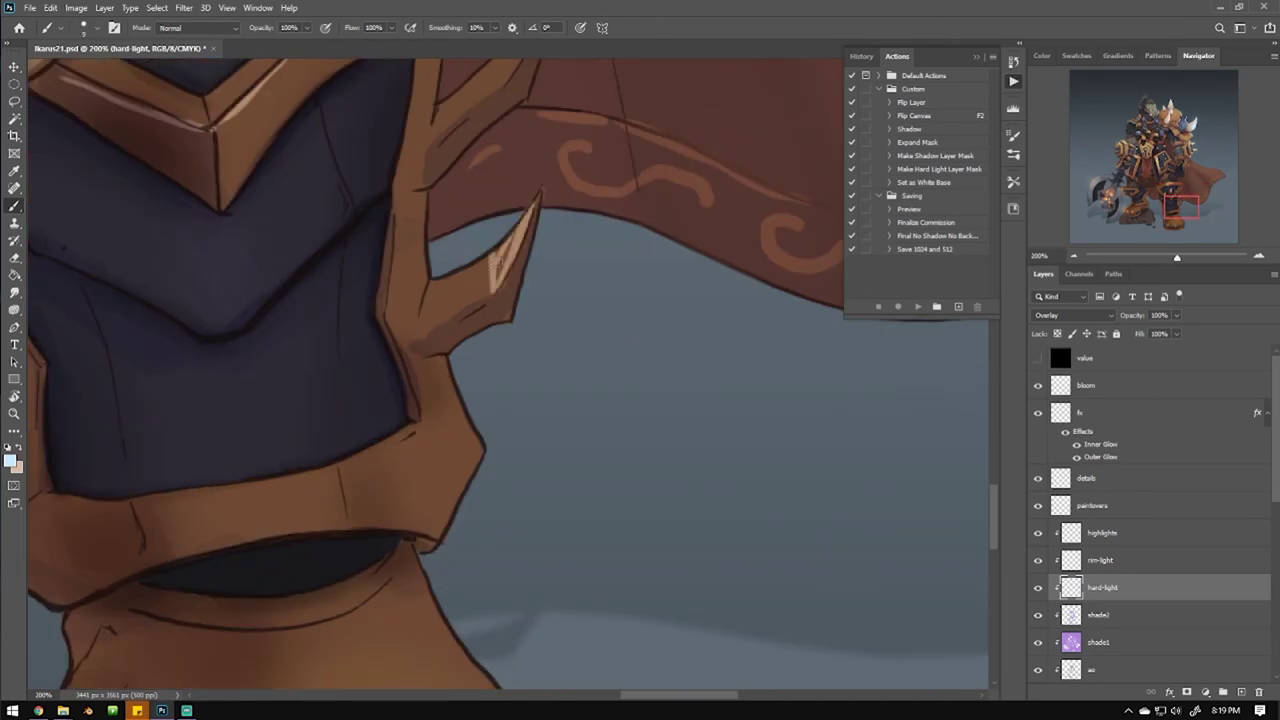
pyautogui.scroll(3, 535, 310)
pyautogui.moveTo(510, 335); pyautogui.dragTo(438, 414)
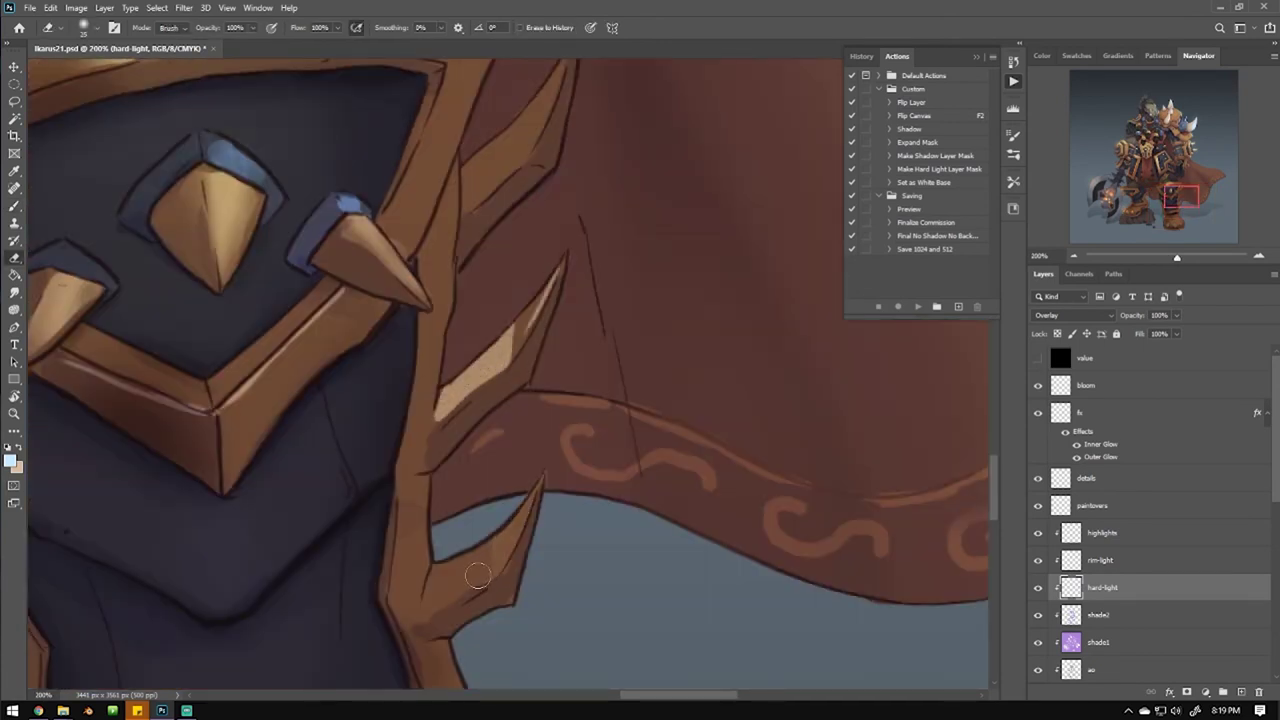
pyautogui.moveTo(495, 565); pyautogui.dragTo(436, 598)
pyautogui.scroll(3, 436, 598)
pyautogui.moveTo(505, 362); pyautogui.dragTo(437, 468)
pyautogui.press('e')
pyautogui.scroll(-5, 437, 468)
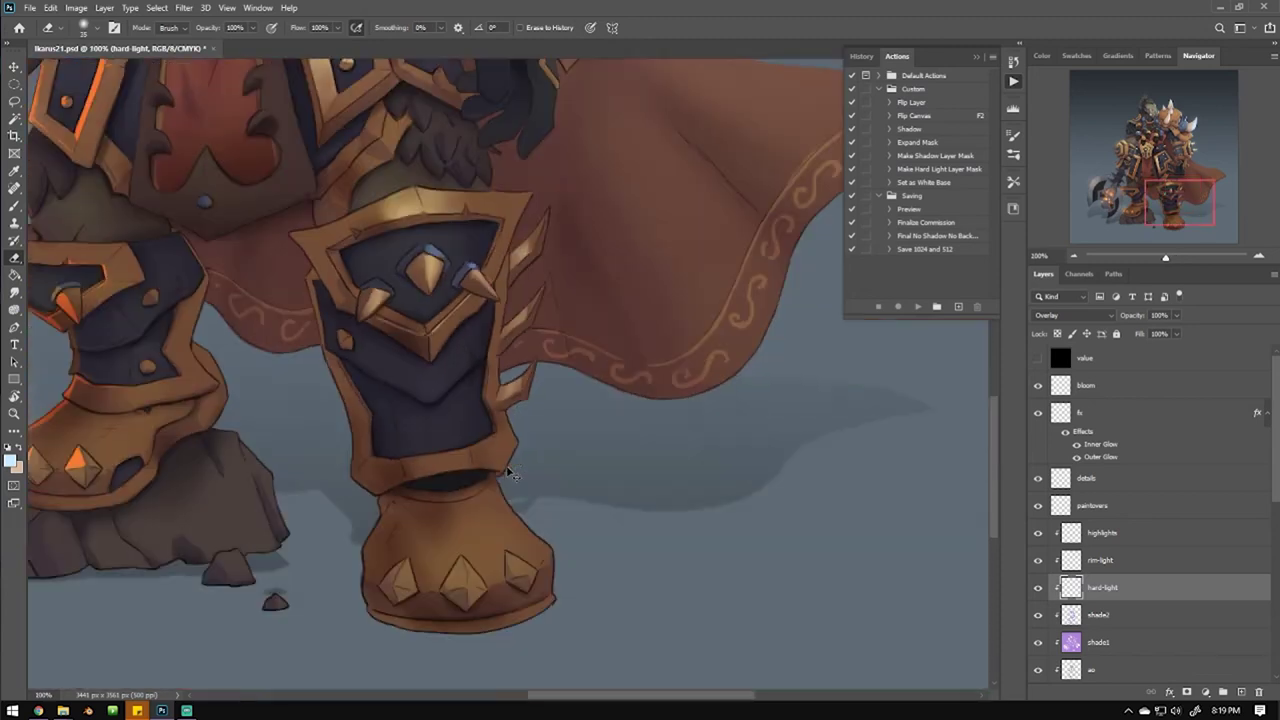
# Paint highlights on the three diamond studs of the cape-side boot and soften them with the Eraser.
pyautogui.scroll(3, 366, 489)
pyautogui.press('b')
pyautogui.moveTo(366, 489); pyautogui.dragTo(430, 568)
pyautogui.moveTo(498, 470); pyautogui.dragTo(585, 532)
pyautogui.moveTo(192, 490)
pyautogui.mouseDown()
pyautogui.moveTo(215, 584)
pyautogui.moveTo(204, 543)
pyautogui.moveTo(166, 566)
pyautogui.mouseUp()
pyautogui.press('e')
pyautogui.moveTo(365, 490); pyautogui.dragTo(430, 615)
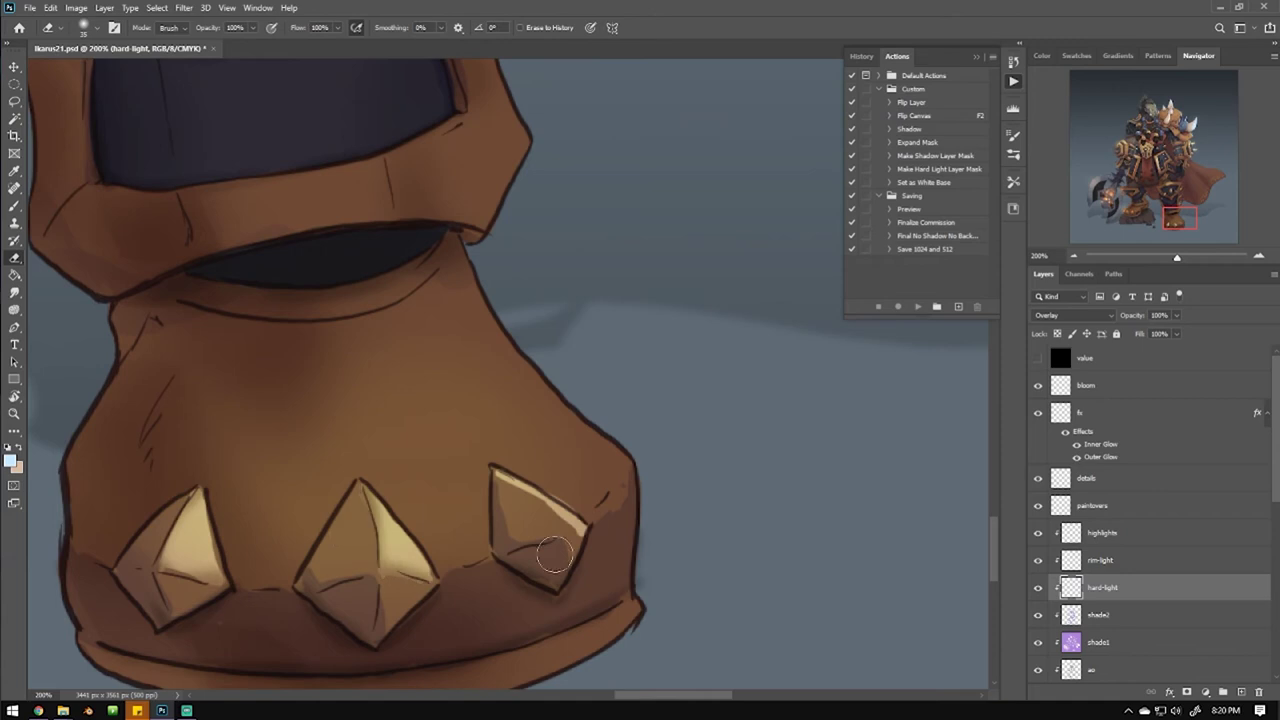
pyautogui.moveTo(545, 495); pyautogui.dragTo(585, 535)
pyautogui.scroll(-6, 560, 530)
pyautogui.scroll(3, 395, 375)
pyautogui.press('b')
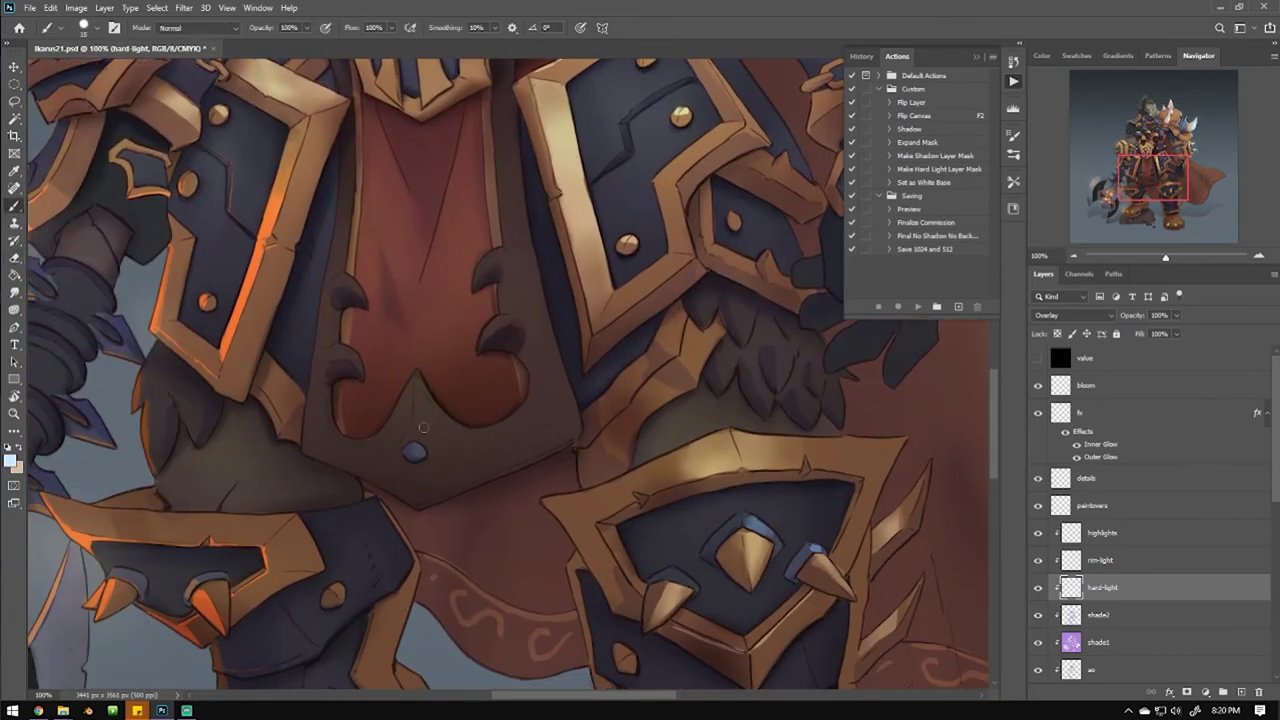
pyautogui.moveTo(414, 220)
pyautogui.mouseDown()
pyautogui.moveTo(447, 303)
pyautogui.moveTo(425, 210)
pyautogui.mouseUp()
pyautogui.press('k')
pyautogui.hotkey('ctrl', 'z')
pyautogui.moveTo(420, 302); pyautogui.dragTo(446, 244)
pyautogui.hotkey('ctrl', 'z')
pyautogui.scroll(-3, 447, 245)
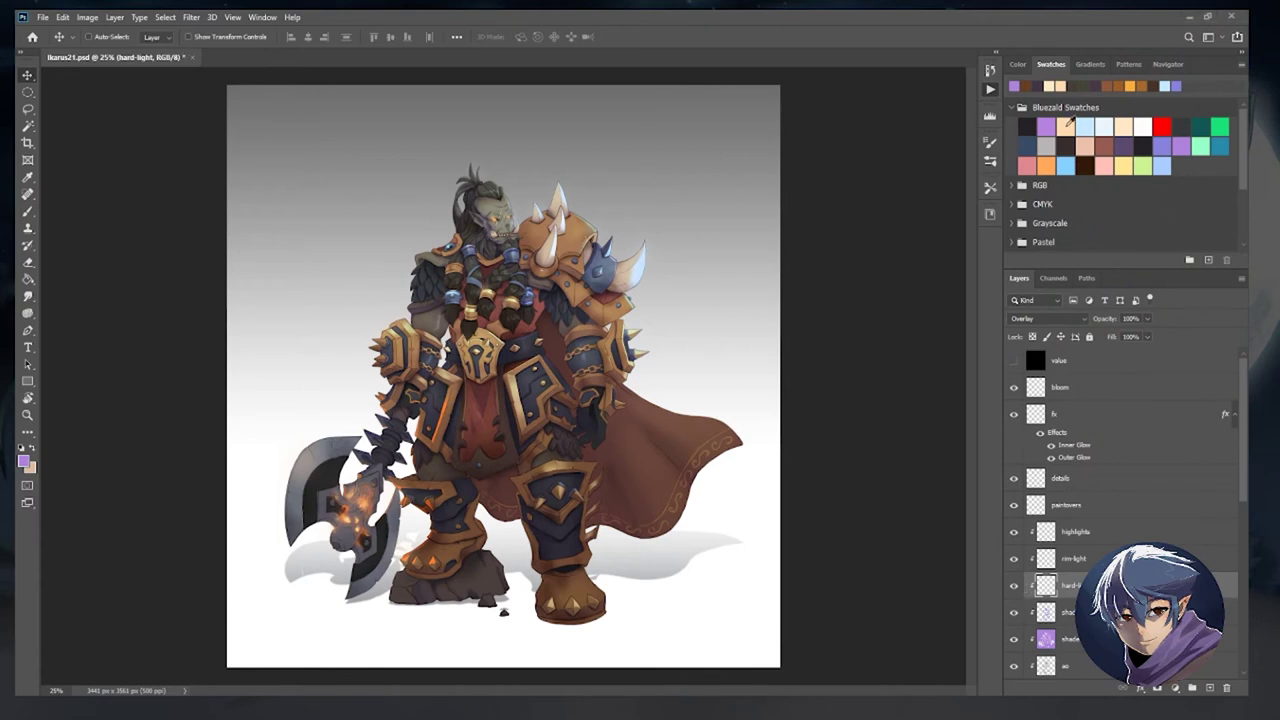
# Paint light-blue highlights on the vertical faces of the axe-side gauntlet's two gold plates.
pyautogui.hotkey('shift', 'alt', 'n')
pyautogui.press('z')
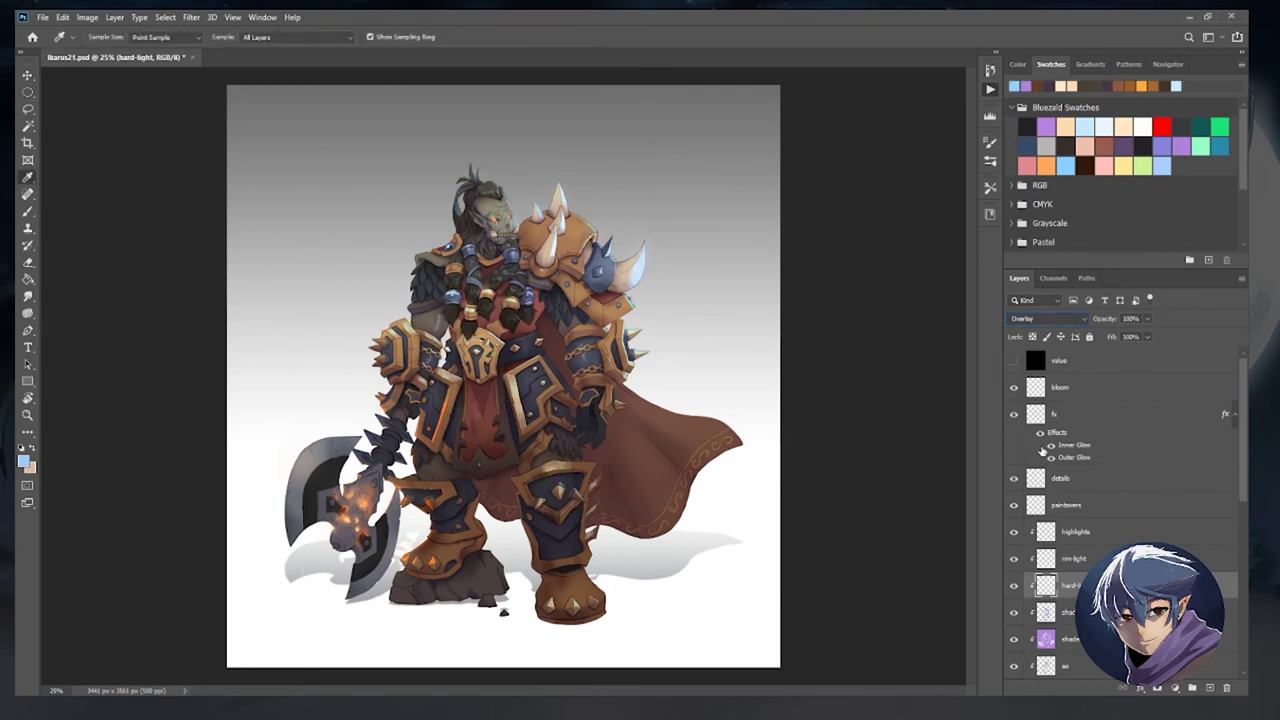
pyautogui.click(508, 378)
pyautogui.click(508, 378)
pyautogui.click(508, 378)
pyautogui.scroll(-2, 429, 345)
pyautogui.scroll(3, 429, 345)
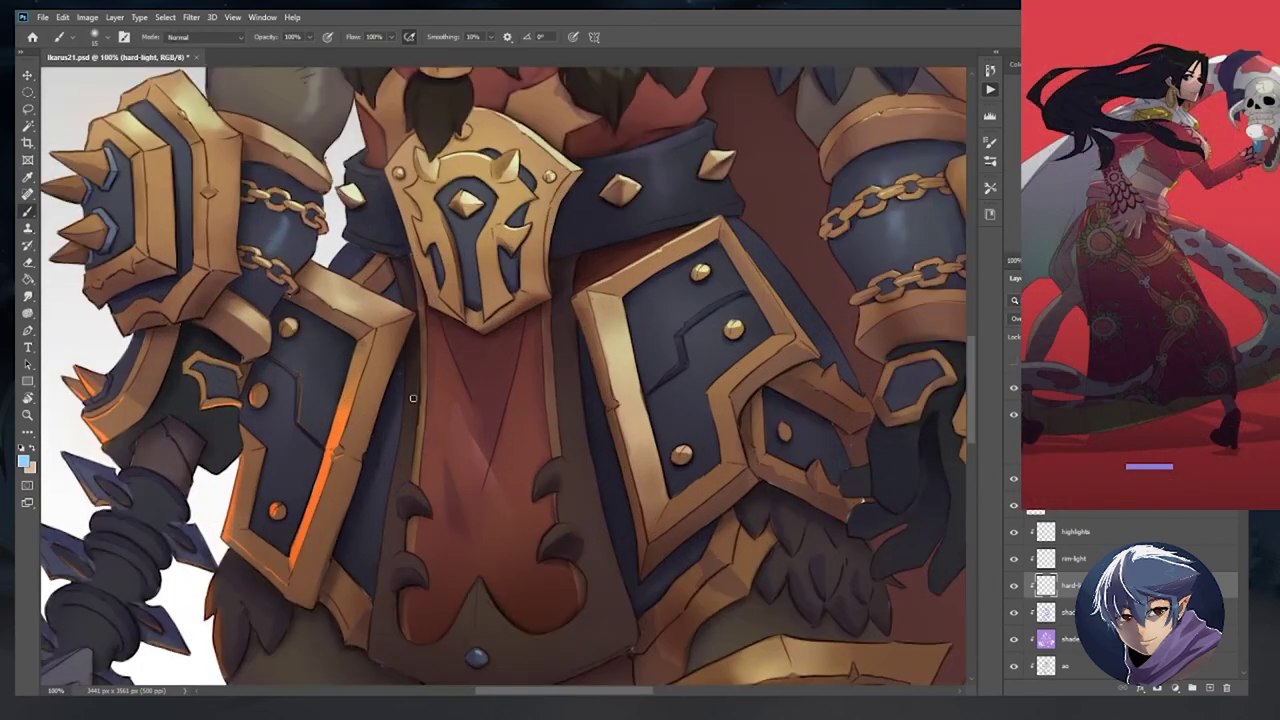
pyautogui.press('b')
pyautogui.scroll(2, 429, 345)
pyautogui.scroll(3, 429, 345)
pyautogui.moveTo(429, 345)
pyautogui.mouseDown()
pyautogui.moveTo(458, 350)
pyautogui.moveTo(430, 480)
pyautogui.mouseUp()
pyautogui.moveTo(300, 245); pyautogui.dragTo(328, 467)
# Highlight the axe-side gauntlet's spikes and blue sockets in light blue, and soften the gauntlet's highlights with the Eraser.
pyautogui.hscroll(-3, 328, 467)
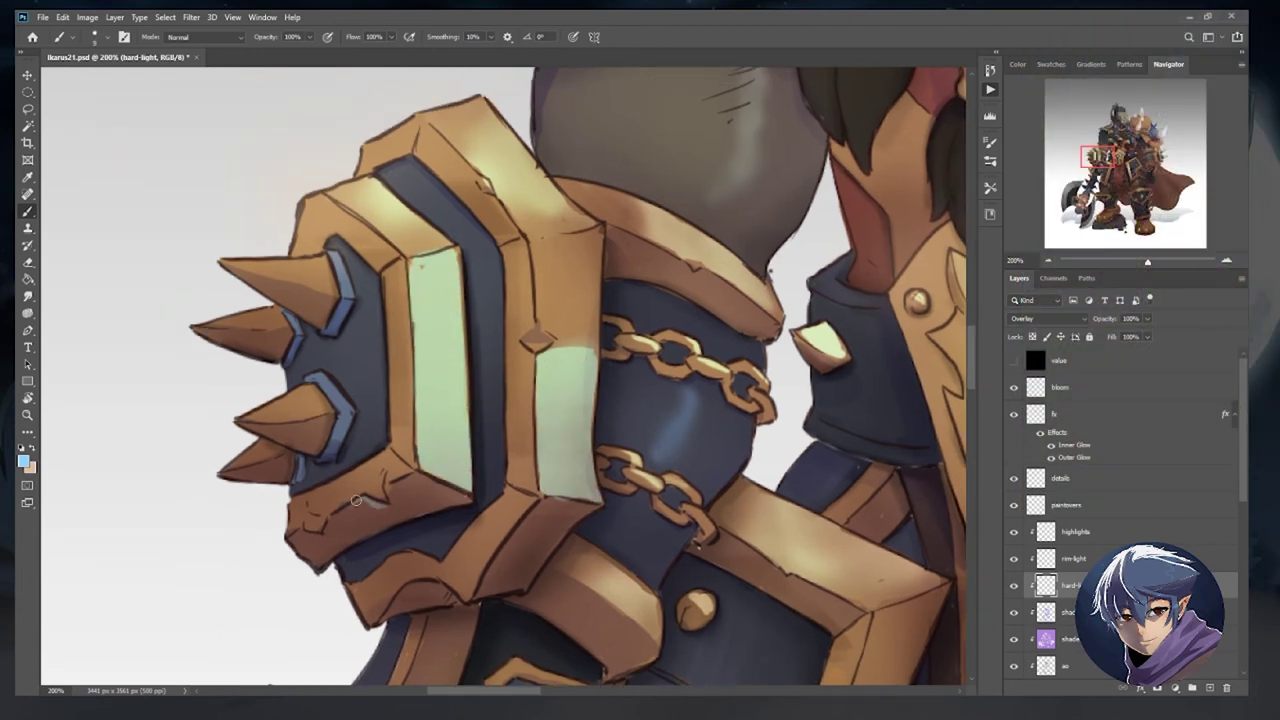
pyautogui.moveTo(293, 405); pyautogui.dragTo(325, 402)
pyautogui.moveTo(320, 272); pyautogui.dragTo(332, 281)
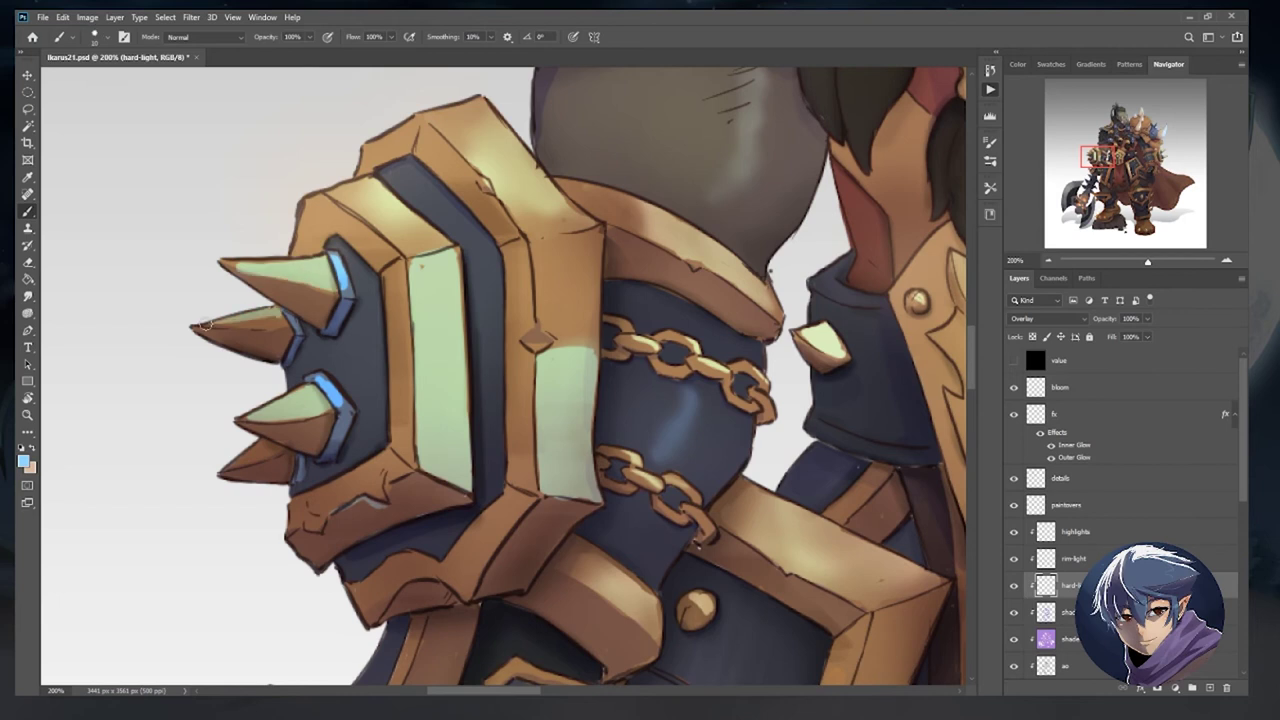
pyautogui.scroll(2, 296, 288)
pyautogui.hscroll(1, 296, 288)
pyautogui.press('e')
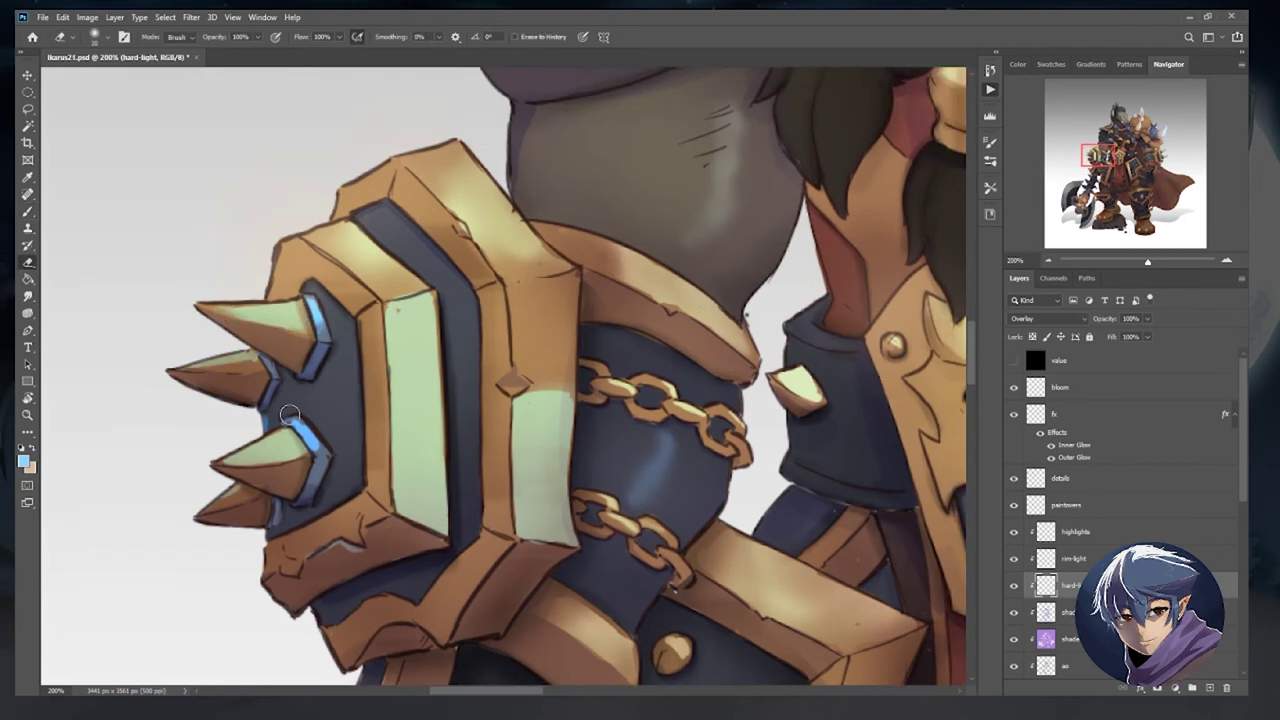
pyautogui.moveTo(548, 376)
pyautogui.mouseDown()
pyautogui.moveTo(540, 530)
pyautogui.moveTo(420, 520)
pyautogui.moveTo(410, 270)
pyautogui.moveTo(445, 360)
pyautogui.moveTo(199, 245)
pyautogui.moveTo(171, 331)
pyautogui.mouseUp()
pyautogui.scroll(-3, 455, 351)
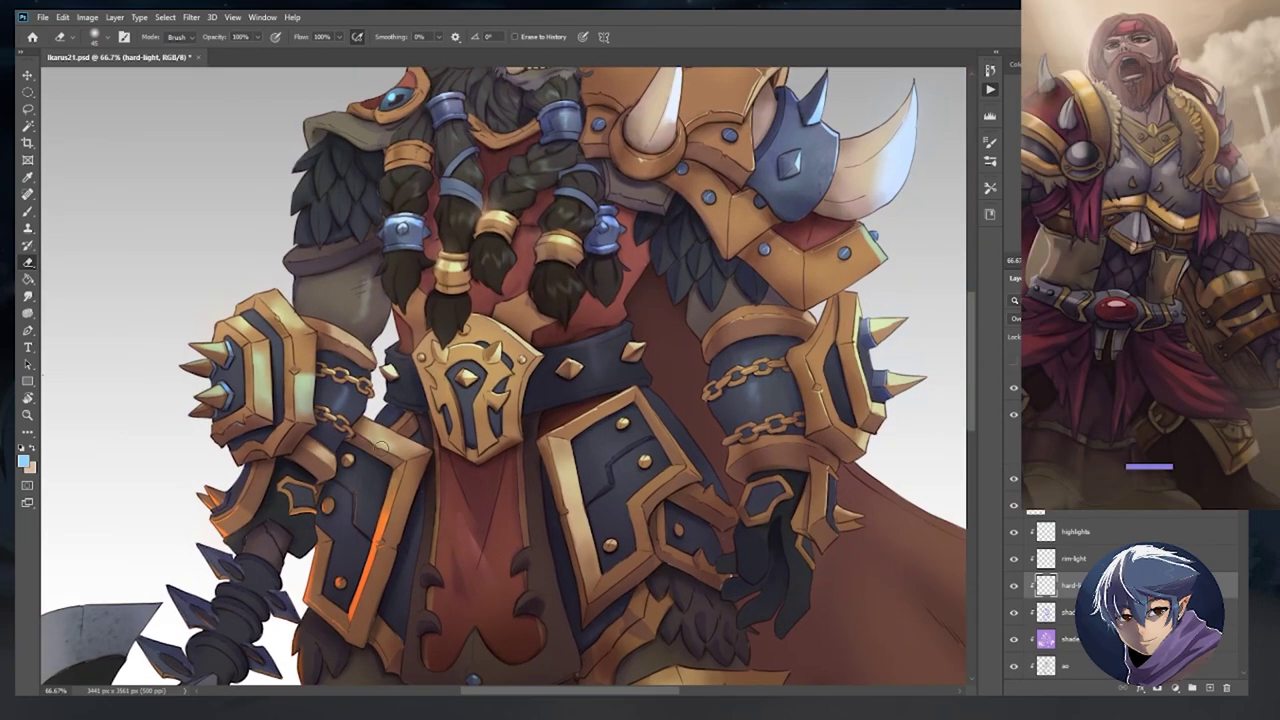
# Paint a blue highlight along the upper edge of the belt and soften it with the Eraser.
pyautogui.scroll(3, 318, 248)
pyautogui.press('b')
pyautogui.moveTo(318, 248); pyautogui.dragTo(198, 298)
pyautogui.moveTo(755, 285); pyautogui.dragTo(520, 345)
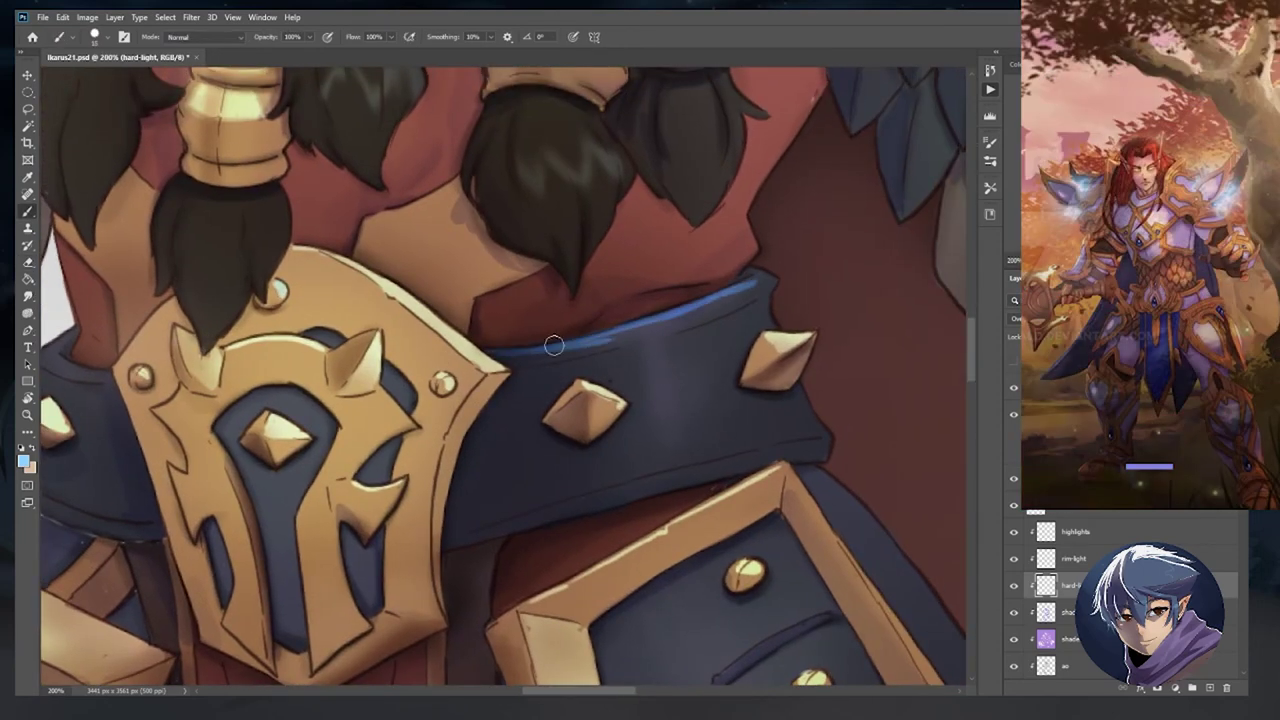
pyautogui.press('e')
pyautogui.scroll(-5, 581, 372)
pyautogui.scroll(5, 389, 451)
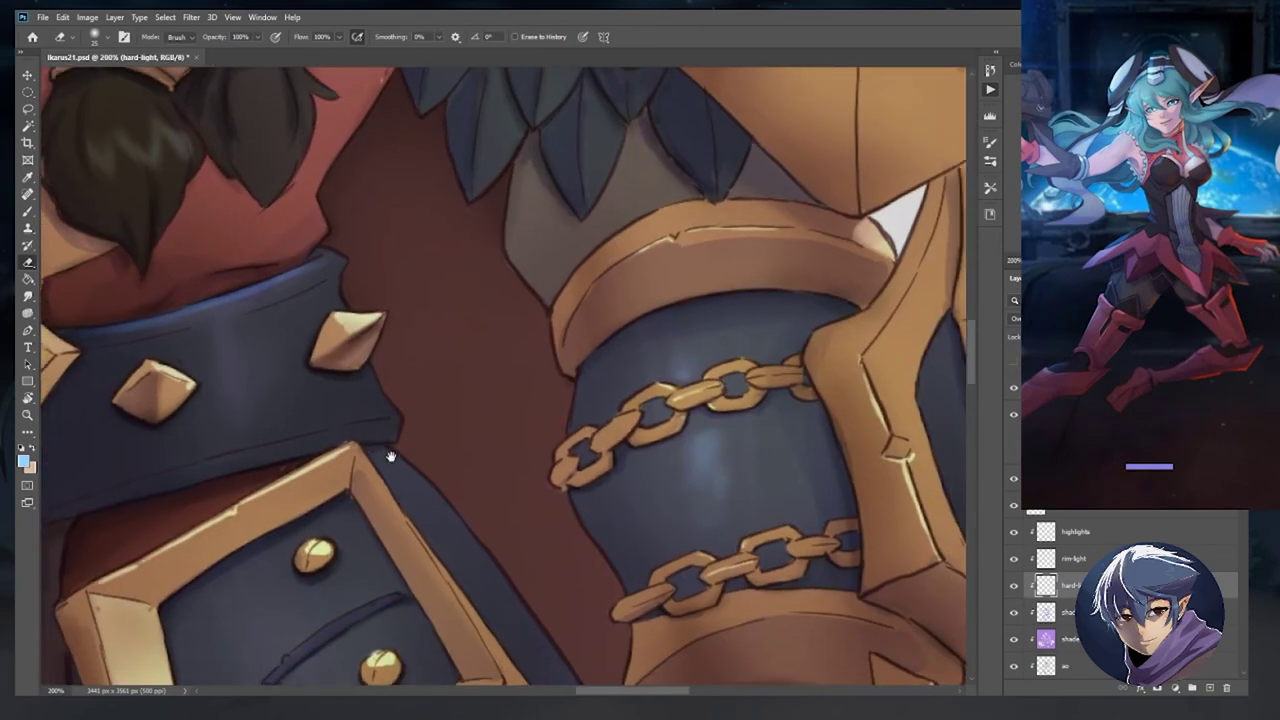
pyautogui.press('b')
pyautogui.scroll(-3, 622, 596)
pyautogui.moveTo(368, 651); pyautogui.dragTo(453, 437)
pyautogui.scroll(-5, 453, 437)
# Paint a highlight on the upper part of the cape-side boot, and blend it with the Eraser and Smudge tools.
pyautogui.scroll(4, 392, 310)
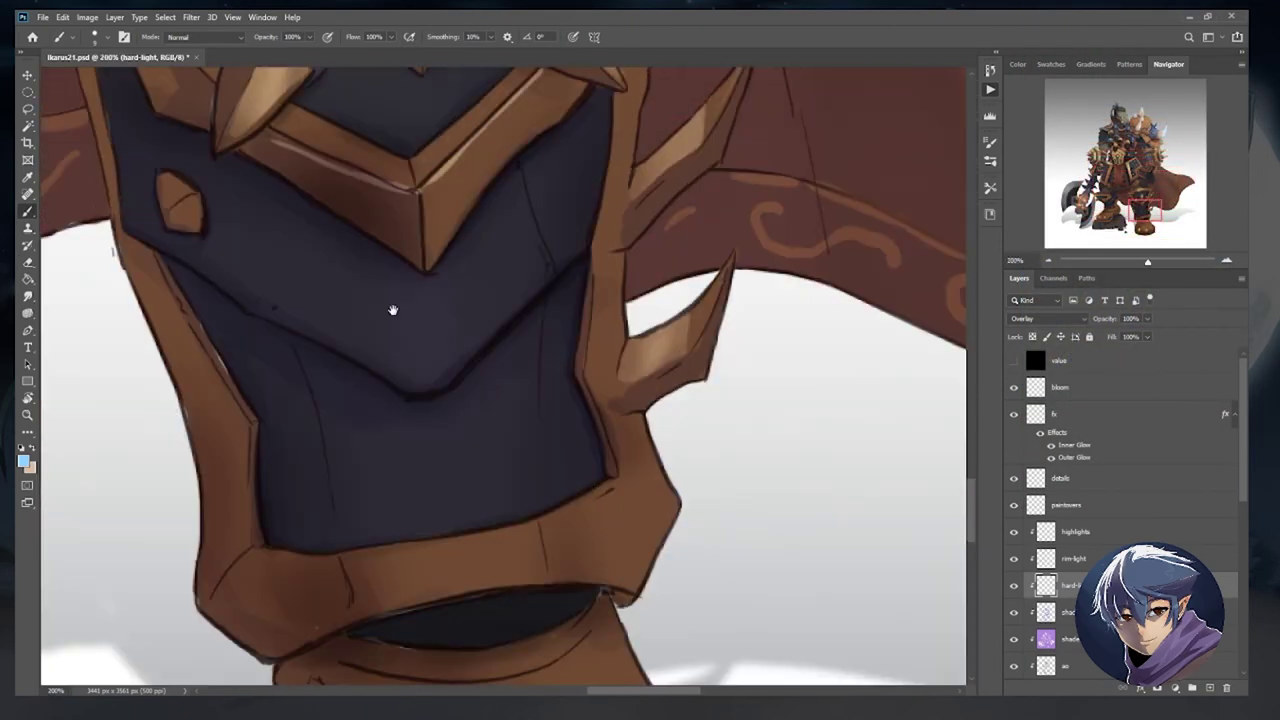
pyautogui.moveTo(617, 430)
pyautogui.mouseDown()
pyautogui.moveTo(407, 515)
pyautogui.moveTo(434, 469)
pyautogui.moveTo(349, 377)
pyautogui.mouseUp()
pyautogui.moveTo(430, 380)
pyautogui.mouseDown()
pyautogui.moveTo(583, 450)
pyautogui.moveTo(472, 510)
pyautogui.moveTo(621, 452)
pyautogui.moveTo(489, 387)
pyautogui.moveTo(560, 478)
pyautogui.moveTo(541, 508)
pyautogui.moveTo(450, 470)
pyautogui.mouseUp()
pyautogui.press('e')
pyautogui.moveTo(409, 409)
pyautogui.mouseDown()
pyautogui.moveTo(510, 350)
pyautogui.moveTo(600, 360)
pyautogui.moveTo(570, 370)
pyautogui.mouseUp()
pyautogui.moveTo(450, 495)
pyautogui.mouseDown()
pyautogui.moveTo(650, 513)
pyautogui.moveTo(531, 520)
pyautogui.moveTo(461, 487)
pyautogui.moveTo(640, 470)
pyautogui.mouseUp()
pyautogui.press('r')
pyautogui.moveTo(460, 430)
pyautogui.mouseDown()
pyautogui.moveTo(533, 385)
pyautogui.moveTo(574, 488)
pyautogui.moveTo(539, 496)
pyautogui.moveTo(556, 435)
pyautogui.moveTo(463, 438)
pyautogui.moveTo(439, 398)
pyautogui.moveTo(486, 349)
pyautogui.mouseUp()
pyautogui.hotkey('ctrl', '-')
pyautogui.hotkey('ctrl', '-')
pyautogui.hotkey('ctrl', '-')
pyautogui.hotkey('ctrl', '-')
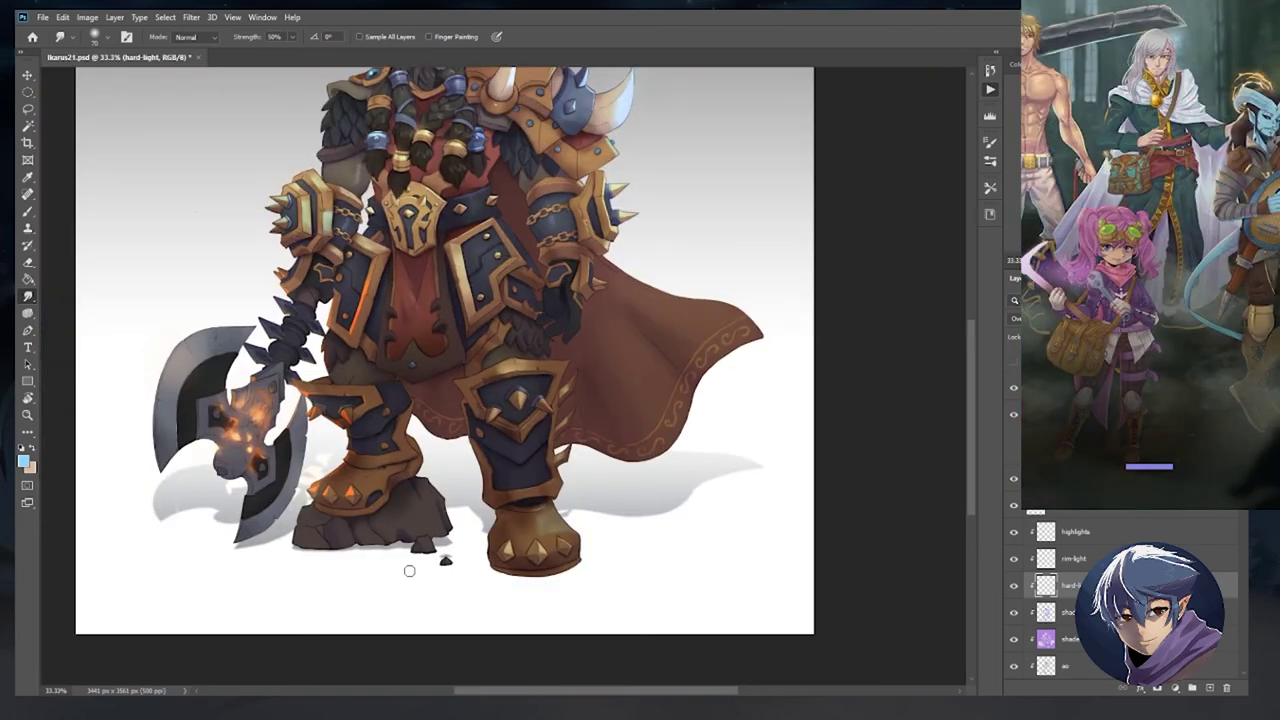
# On the rim-light layer, paint orange rim light on the axe-side gauntlet's lower plates and the underside of its lowest spike.
pyautogui.scroll(2, 409, 570)
pyautogui.click(1097, 558)
pyautogui.click(1090, 64)
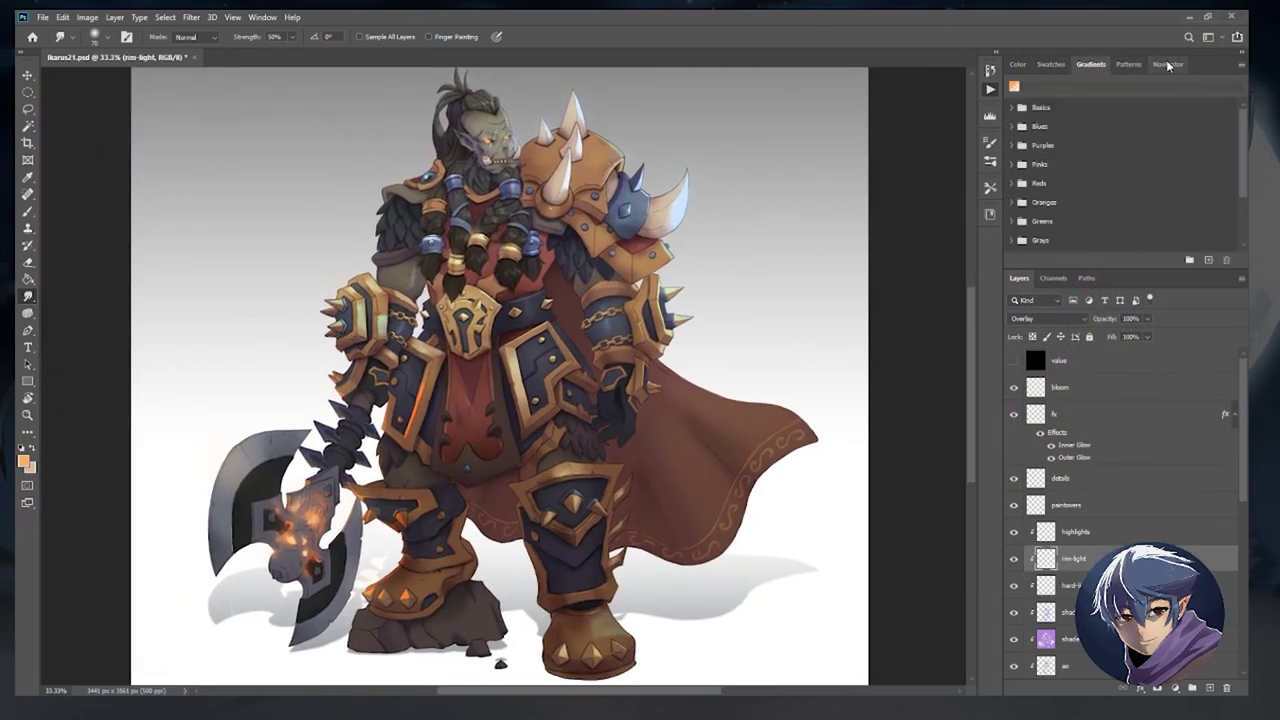
pyautogui.click(1167, 64)
pyautogui.scroll(6, 509, 286)
pyautogui.press('b')
pyautogui.moveTo(588, 266)
pyautogui.mouseDown()
pyautogui.moveTo(557, 293)
pyautogui.moveTo(522, 296)
pyautogui.mouseUp()
pyautogui.moveTo(668, 336); pyautogui.dragTo(596, 360)
pyautogui.moveTo(515, 229); pyautogui.dragTo(442, 228)
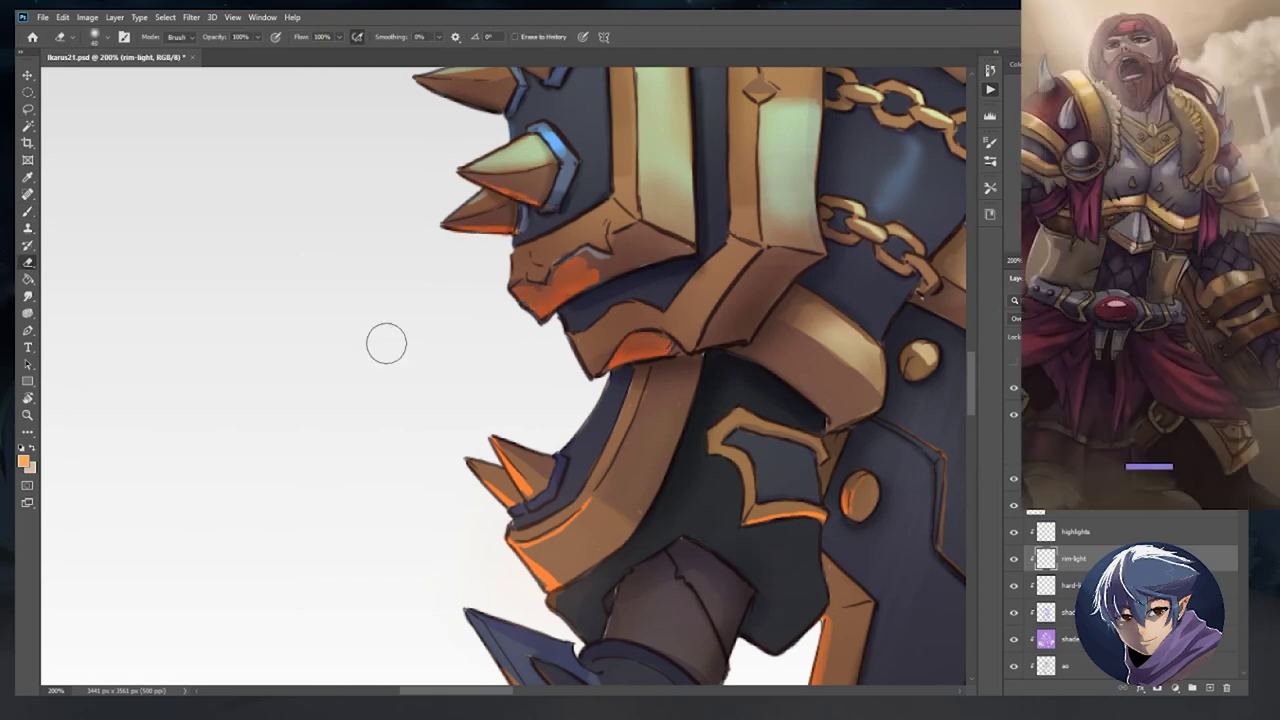
# Blend the orange rim light on the gauntlet's lower gold plate with the Smudge tool.
pyautogui.press('r')
pyautogui.moveTo(605, 262)
pyautogui.mouseDown()
pyautogui.moveTo(587, 273)
pyautogui.moveTo(620, 258)
pyautogui.moveTo(498, 251)
pyautogui.mouseUp()
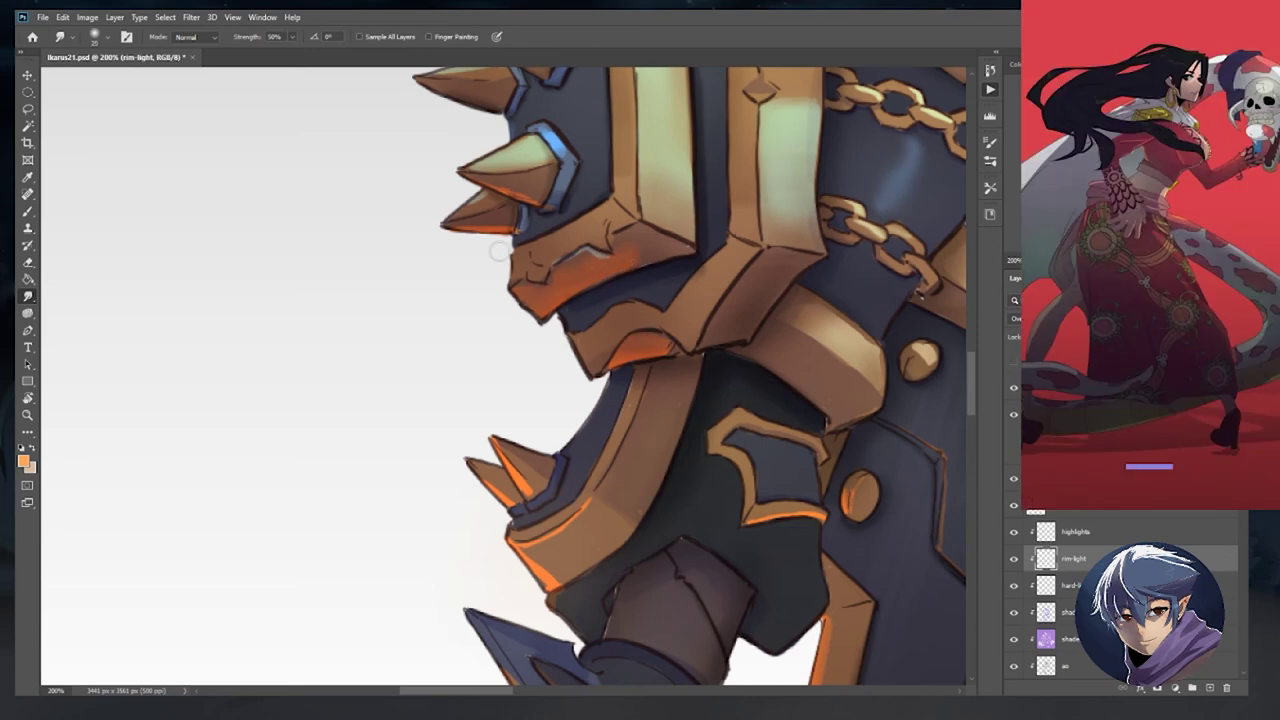
pyautogui.hotkey('ctrl', '-')
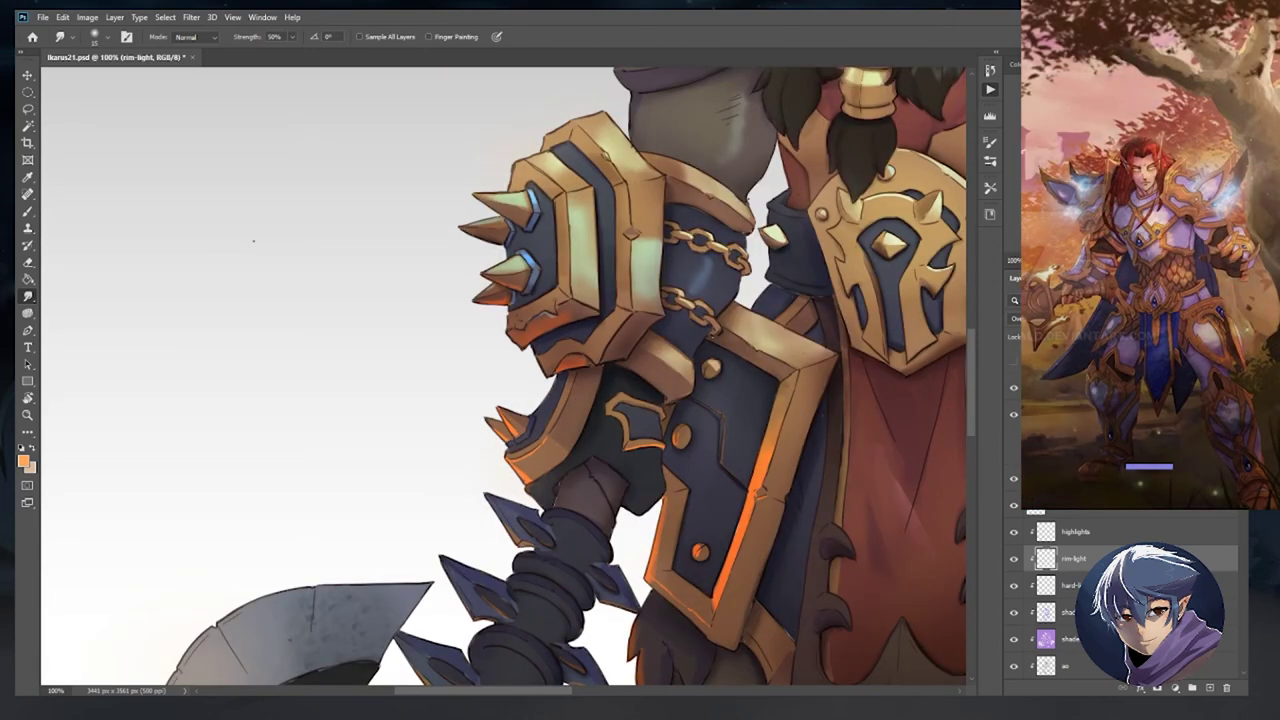
# Paint orange rim light on the spikes and trim of the axe-side knee guard, refining it with the Eraser and Smudge tools.
pyautogui.scroll(-5, 220, 676)
pyautogui.scroll(8, 314, 428)
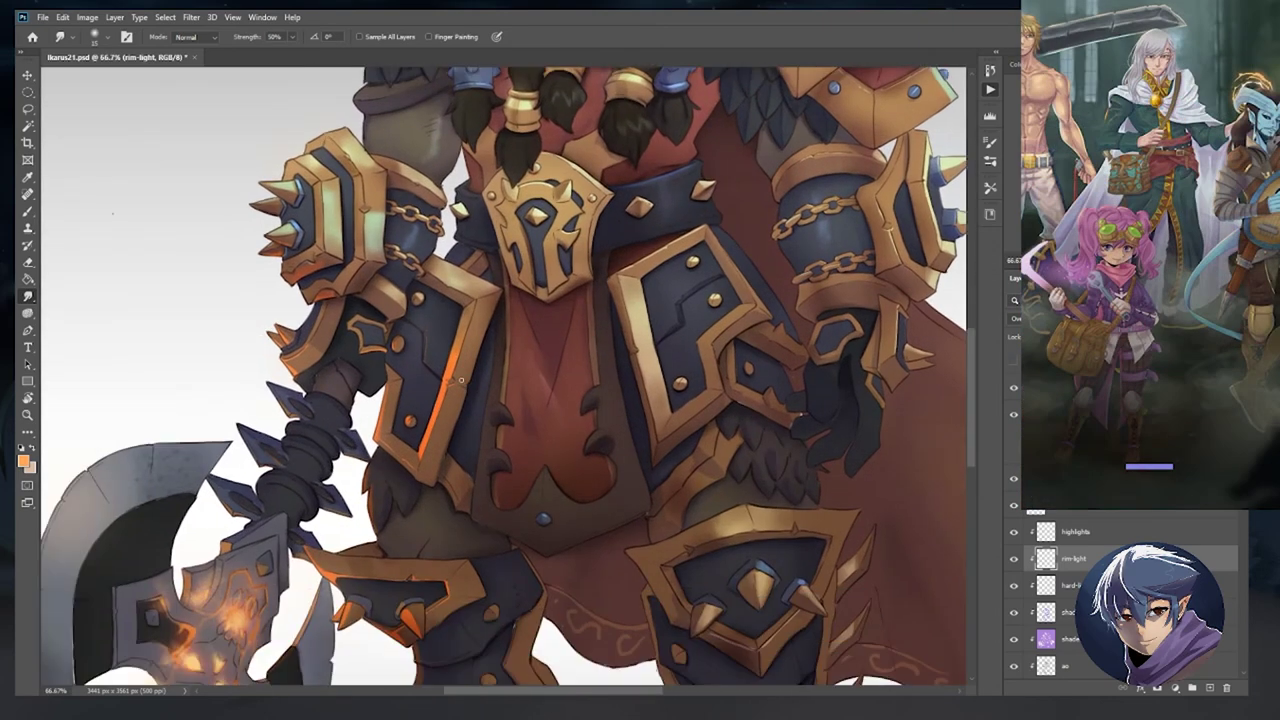
pyautogui.press('b')
pyautogui.moveTo(515, 195)
pyautogui.mouseDown()
pyautogui.moveTo(598, 247)
pyautogui.moveTo(582, 192)
pyautogui.moveTo(611, 236)
pyautogui.moveTo(527, 189)
pyautogui.mouseUp()
pyautogui.press('e')
pyautogui.press('r')
pyautogui.scroll(-5, 560, 230)
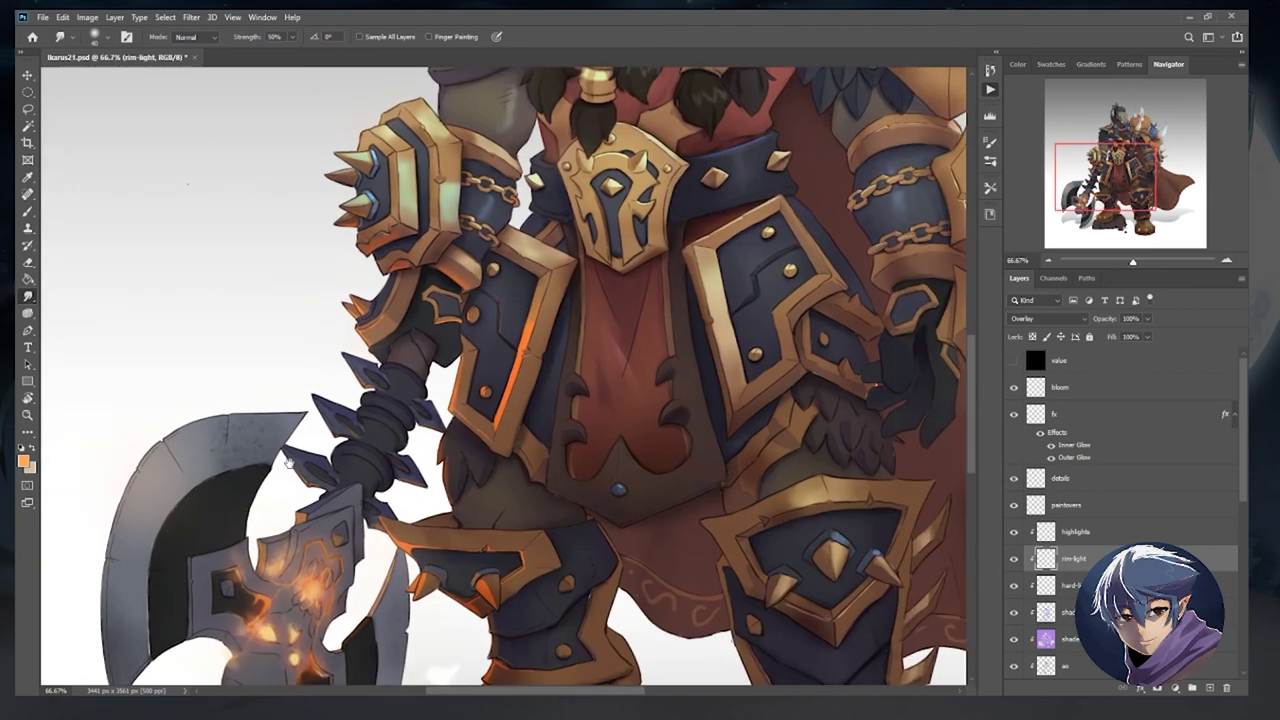
# Paint orange rim light on the small gold plate below the axe-side hip armour and the thigh fur's outer edge, trimming with the Eraser.
pyautogui.scroll(6, 420, 330)
pyautogui.press('b')
pyautogui.moveTo(433, 298); pyautogui.dragTo(457, 300)
pyautogui.press('e')
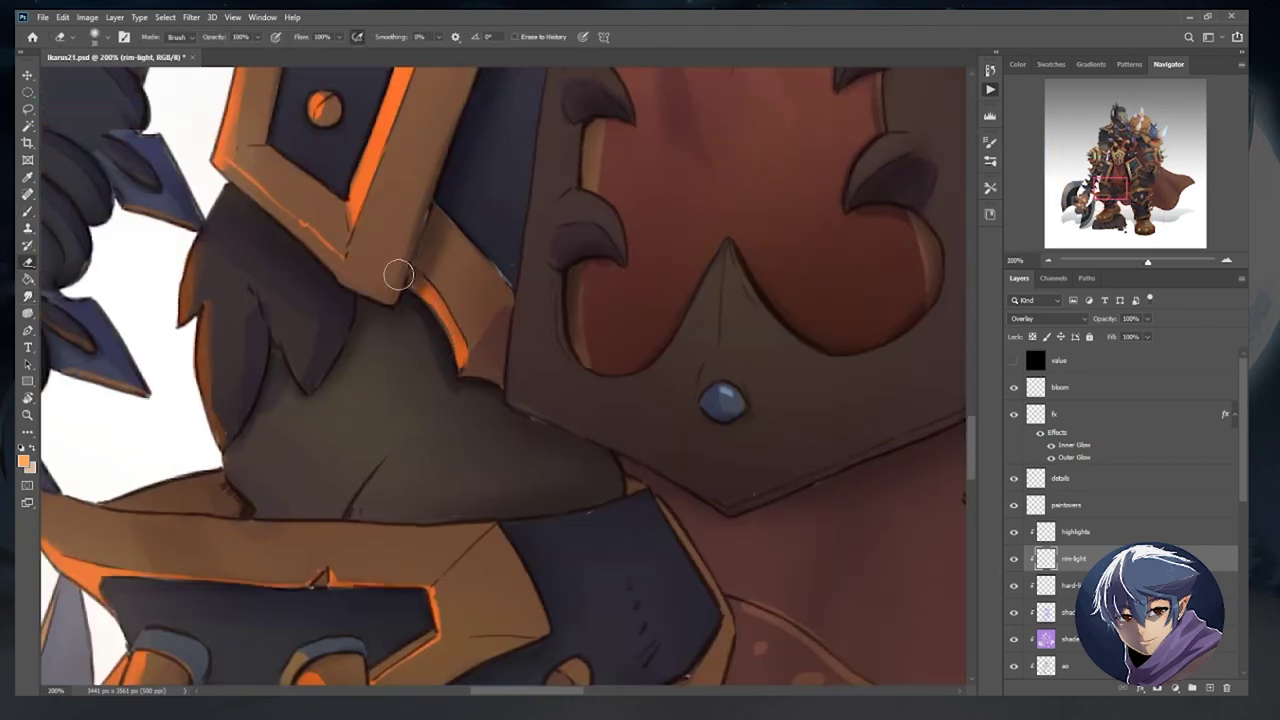
# Paint orange rim light on the rocks beneath the axe-side boot and trim it with the Eraser.
pyautogui.scroll(-3, 332, 449)
pyautogui.scroll(-5, 332, 449)
pyautogui.press('b')
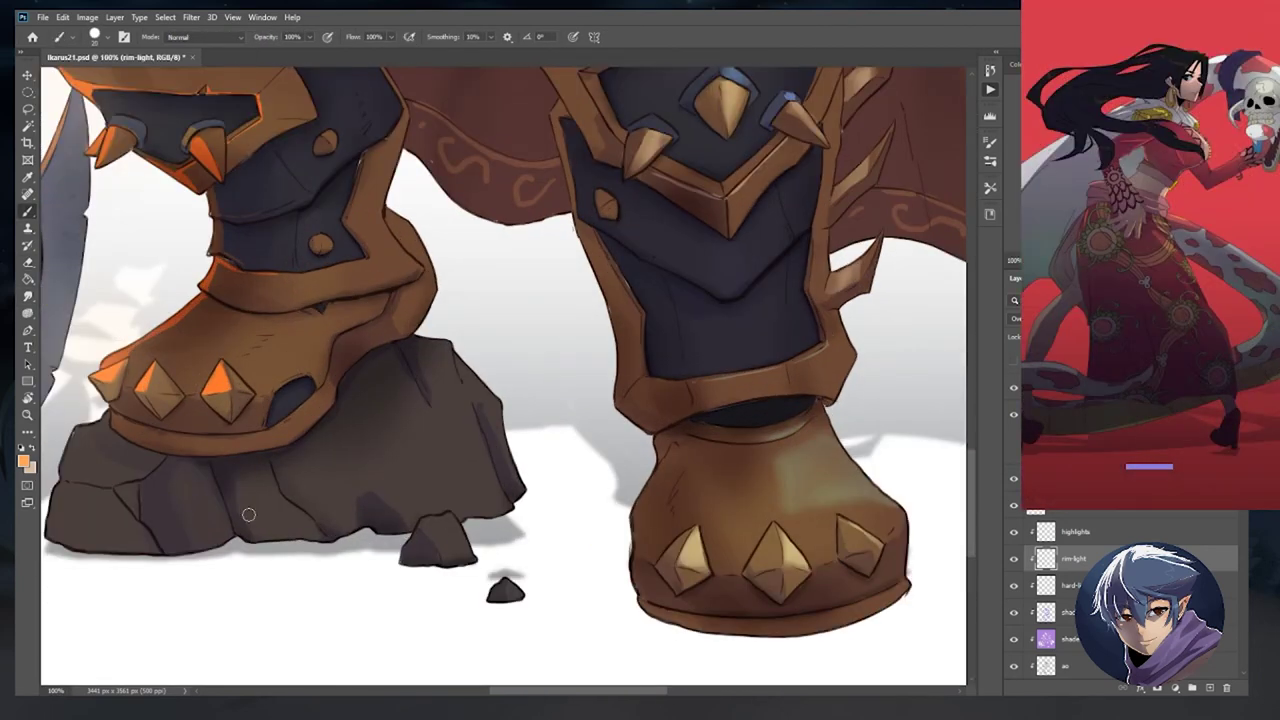
pyautogui.scroll(2, 285, 441)
pyautogui.moveTo(233, 412); pyautogui.dragTo(250, 385)
pyautogui.moveTo(300, 462)
pyautogui.mouseDown()
pyautogui.moveTo(240, 424)
pyautogui.moveTo(257, 424)
pyautogui.moveTo(255, 388)
pyautogui.moveTo(286, 457)
pyautogui.mouseUp()
pyautogui.press('e')
pyautogui.moveTo(487, 521); pyautogui.dragTo(319, 535)
# Paint orange rim light on the axe-facing edge of the cape-side boot, its first stud and the greave's gold trim.
pyautogui.press('b')
pyautogui.moveTo(664, 420); pyautogui.dragTo(628, 550)
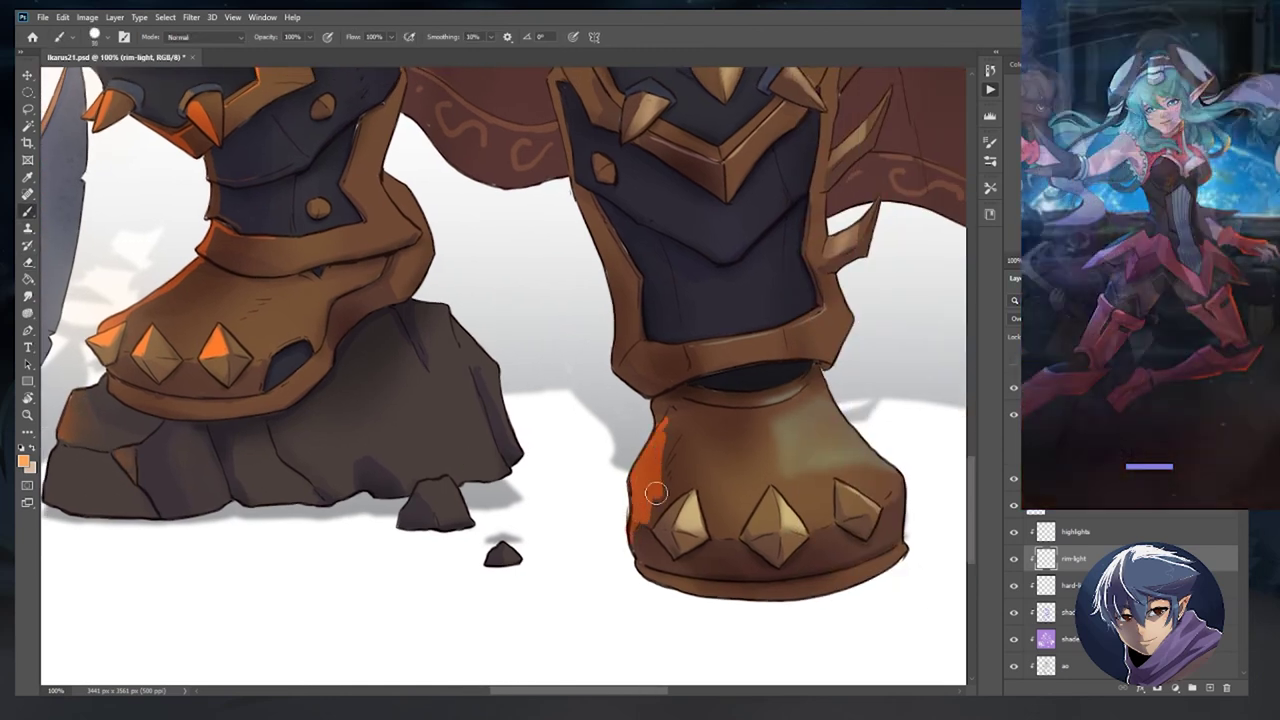
pyautogui.moveTo(686, 498); pyautogui.dragTo(660, 528)
pyautogui.moveTo(628, 370)
pyautogui.mouseDown()
pyautogui.moveTo(603, 333)
pyautogui.moveTo(618, 328)
pyautogui.moveTo(612, 282)
pyautogui.mouseUp()
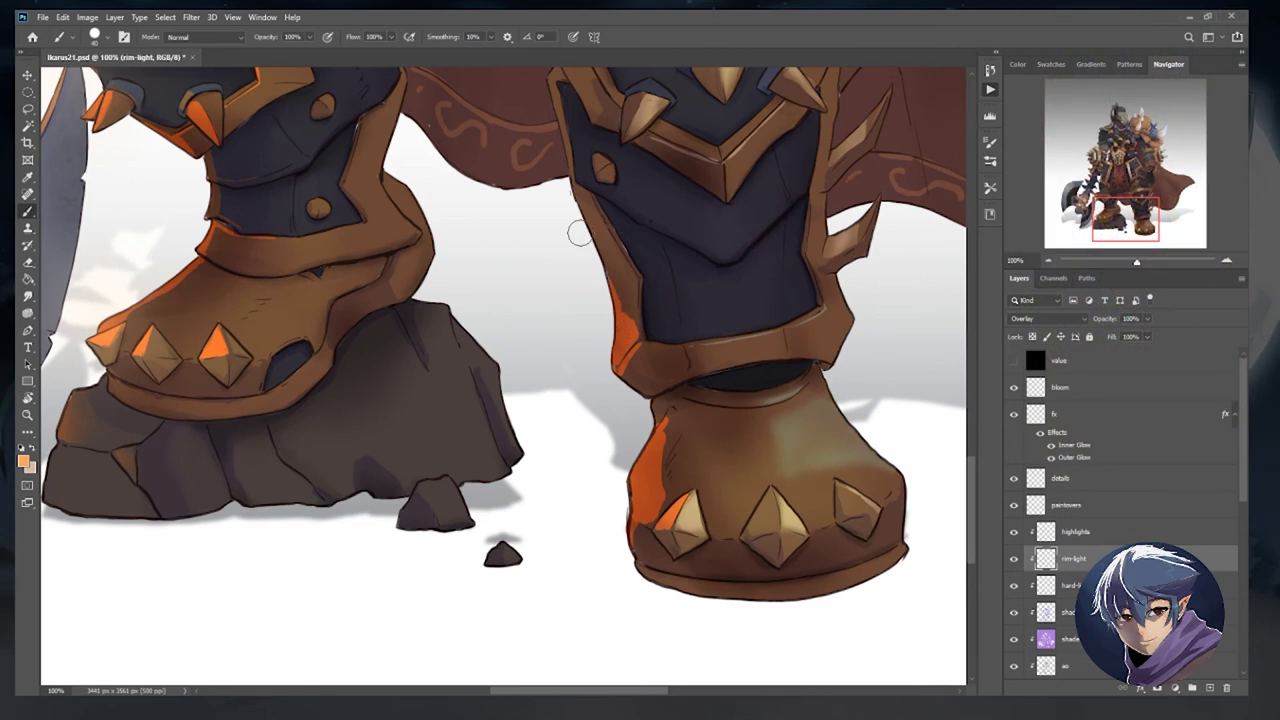
pyautogui.moveTo(558, 177); pyautogui.dragTo(668, 302)
# Paint orange rim light on the axe-side greave's rivets and inner gold trim, and blend it with the Smudge tool.
pyautogui.scroll(1, 456, 211)
pyautogui.moveTo(462, 286)
pyautogui.mouseDown()
pyautogui.moveTo(470, 254)
pyautogui.moveTo(451, 406)
pyautogui.mouseUp()
pyautogui.moveTo(490, 491); pyautogui.dragTo(305, 523)
pyautogui.moveTo(364, 524)
pyautogui.mouseDown()
pyautogui.moveTo(348, 533)
pyautogui.moveTo(374, 543)
pyautogui.moveTo(366, 526)
pyautogui.mouseUp()
pyautogui.press('r')
pyautogui.moveTo(386, 282); pyautogui.dragTo(400, 252)
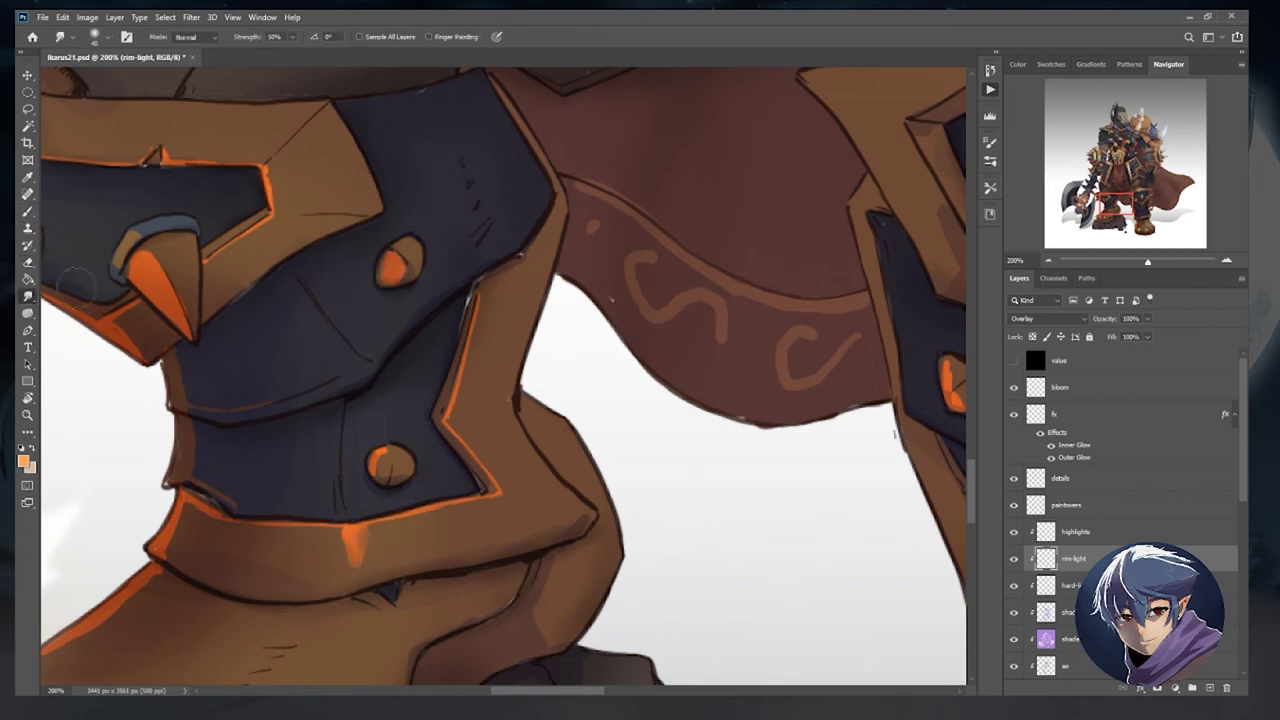
# Blend the orange rim light on the cape-side boot into the leather with the Smudge tool and Eraser.
pyautogui.scroll(-1, 366, 529)
pyautogui.moveTo(563, 497); pyautogui.dragTo(516, 368)
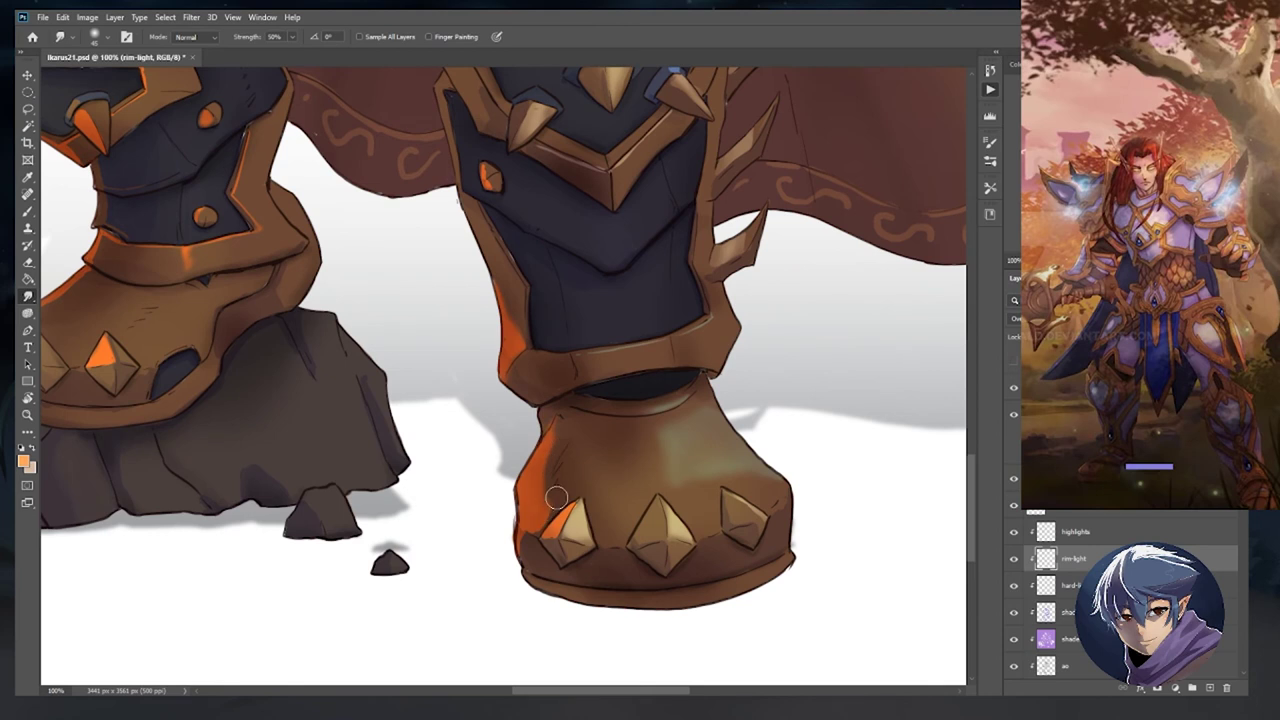
pyautogui.press('e')
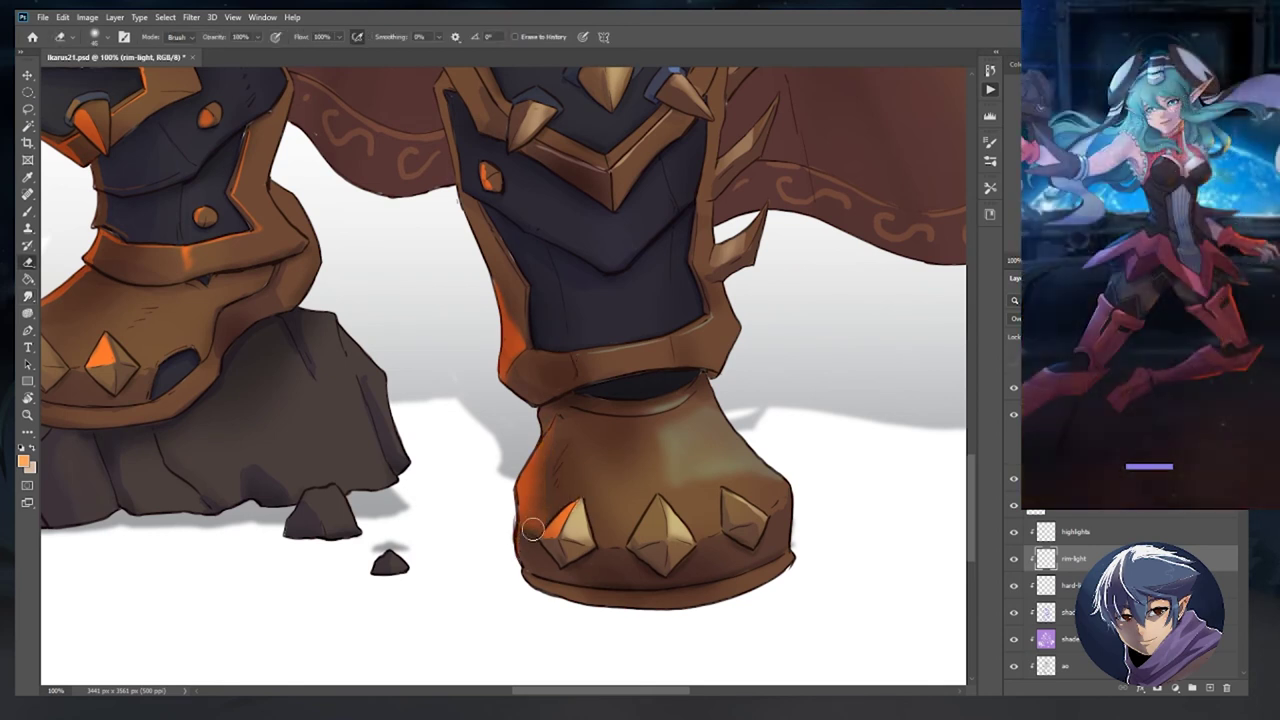
pyautogui.scroll(-3, 532, 530)
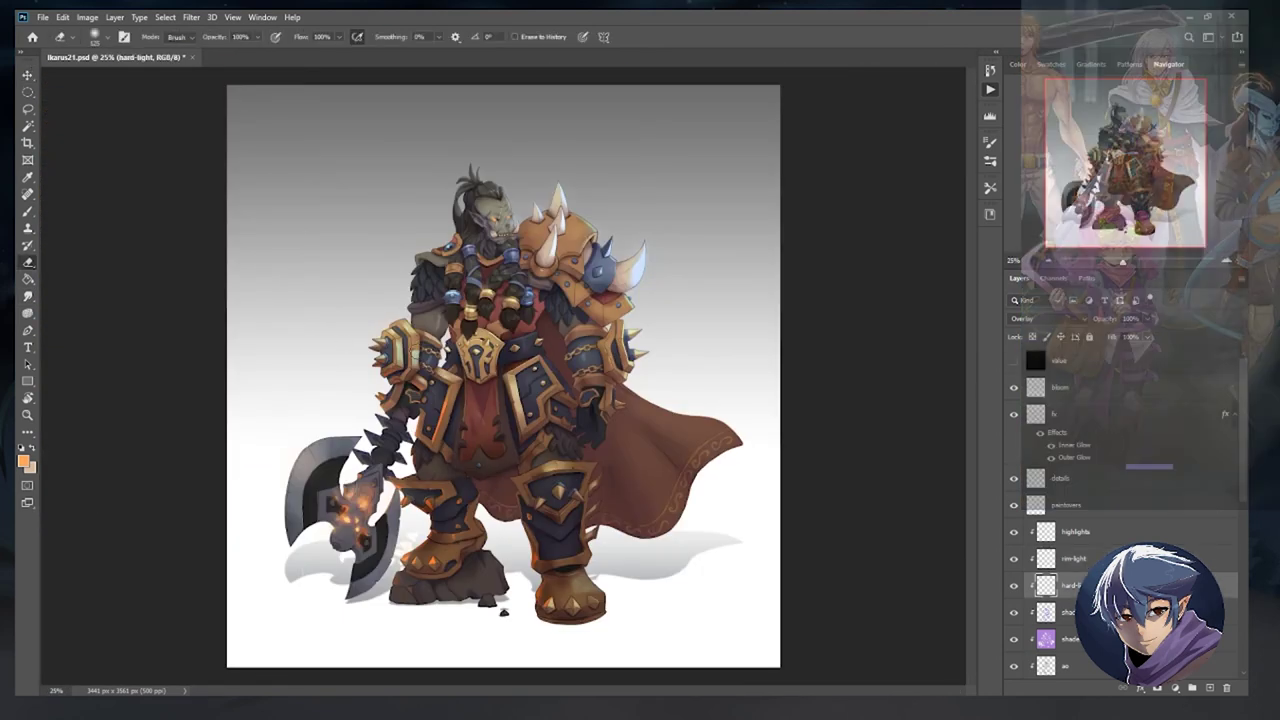
# Save the document and make the highlights layer active for painting with the Brush.
pyautogui.hotkey('ctrl', 's')
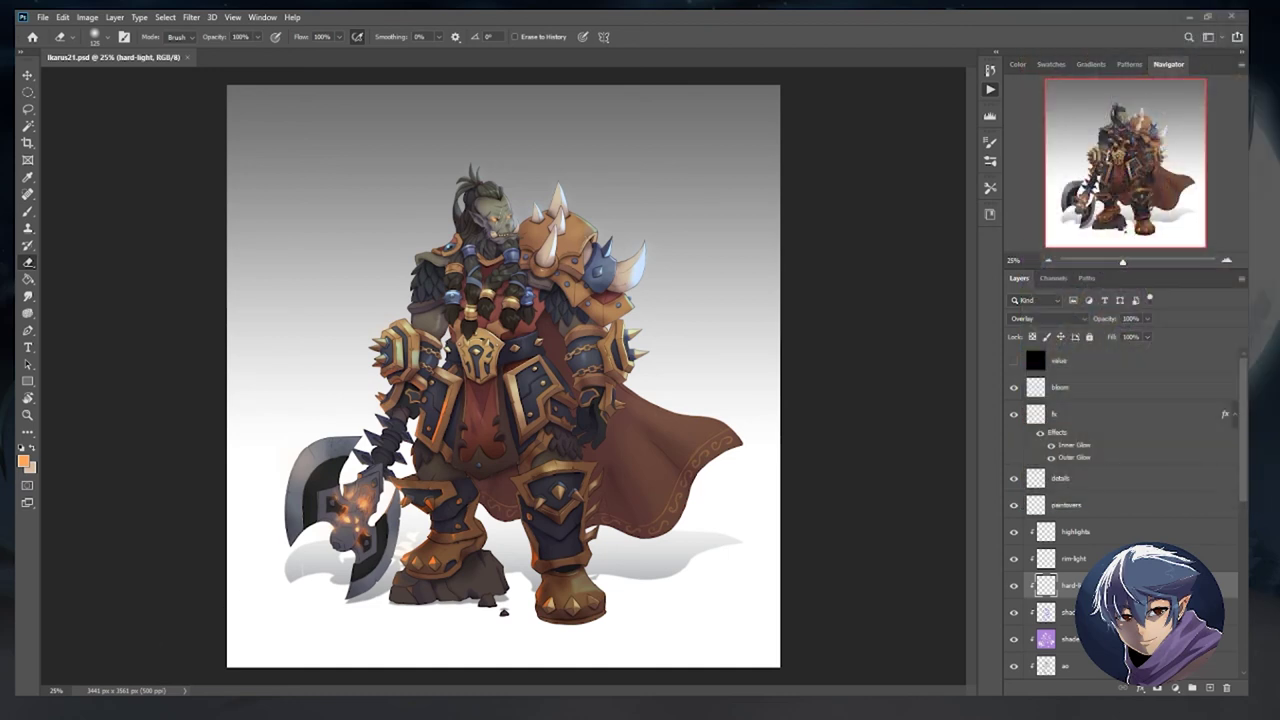
pyautogui.click(1020, 533)
pyautogui.scroll(3, 453, 352)
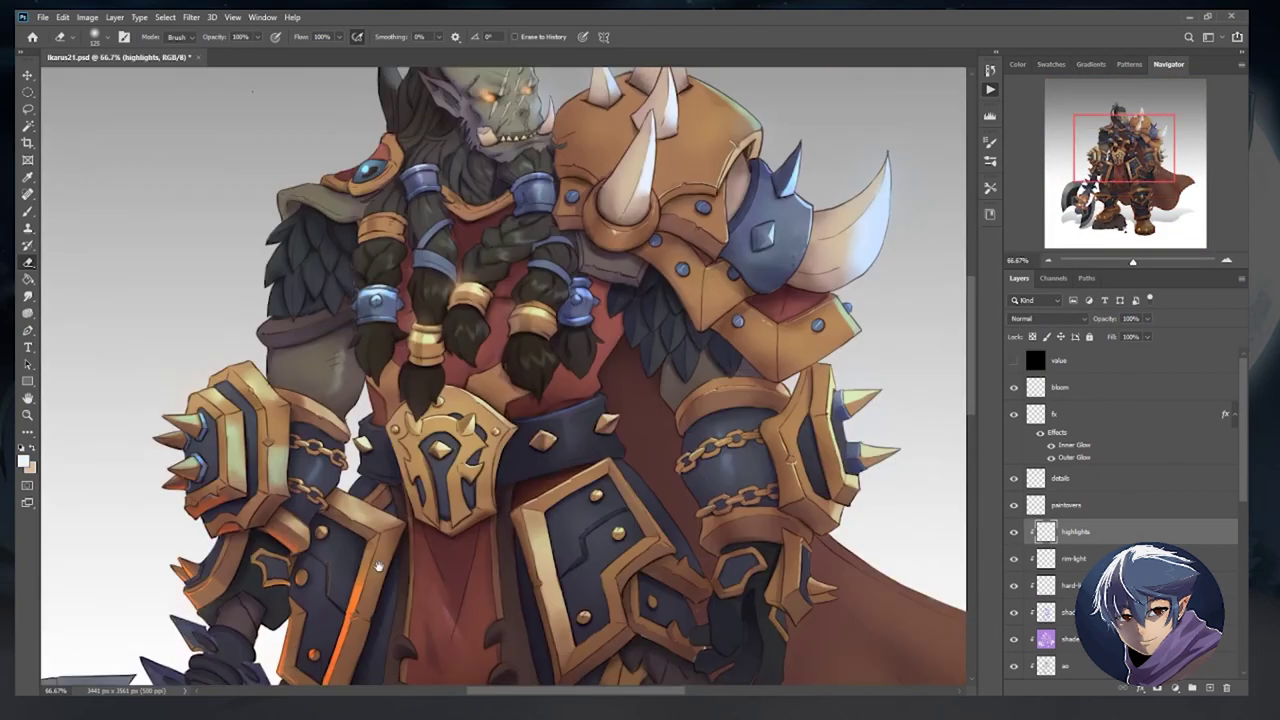
pyautogui.press('b')
pyautogui.hotkey('ctrl', '+')
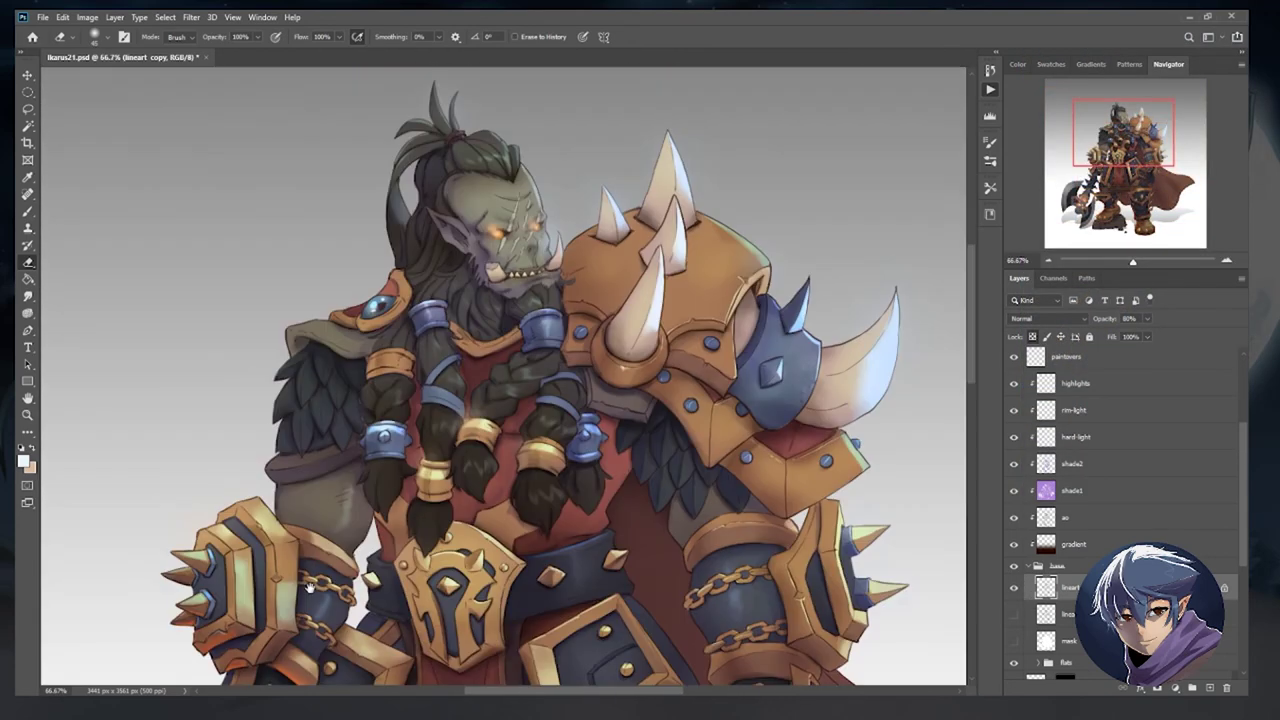
# On the lineart copy layer, recolour the lines of the shoulder horns, face and blue shoulder guard with colours sampled from the artwork.
pyautogui.press('b')
pyautogui.moveTo(655, 300); pyautogui.dragTo(676, 190)
pyautogui.moveTo(888, 302); pyautogui.dragTo(720, 315)
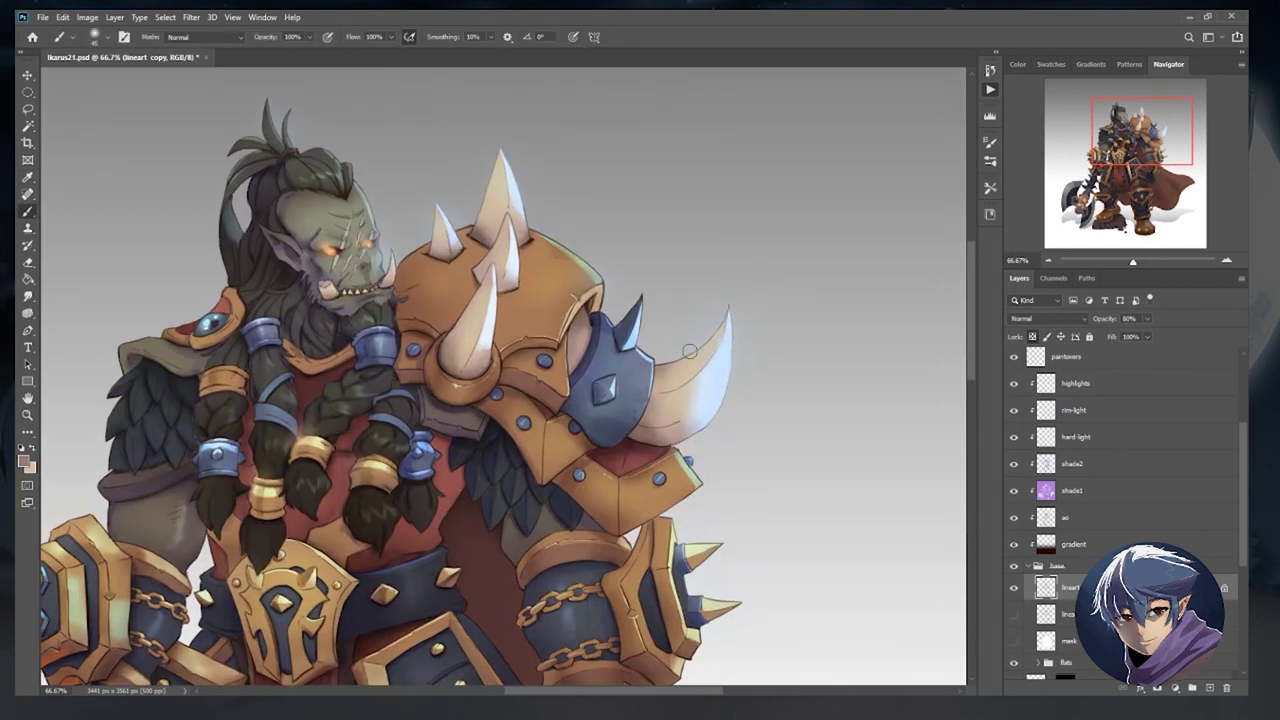
pyautogui.keyDown('alt'); pyautogui.click(284, 331); pyautogui.keyUp('alt')
pyautogui.press(']')
pyautogui.keyDown('alt'); pyautogui.click(633, 395); pyautogui.keyUp('alt')
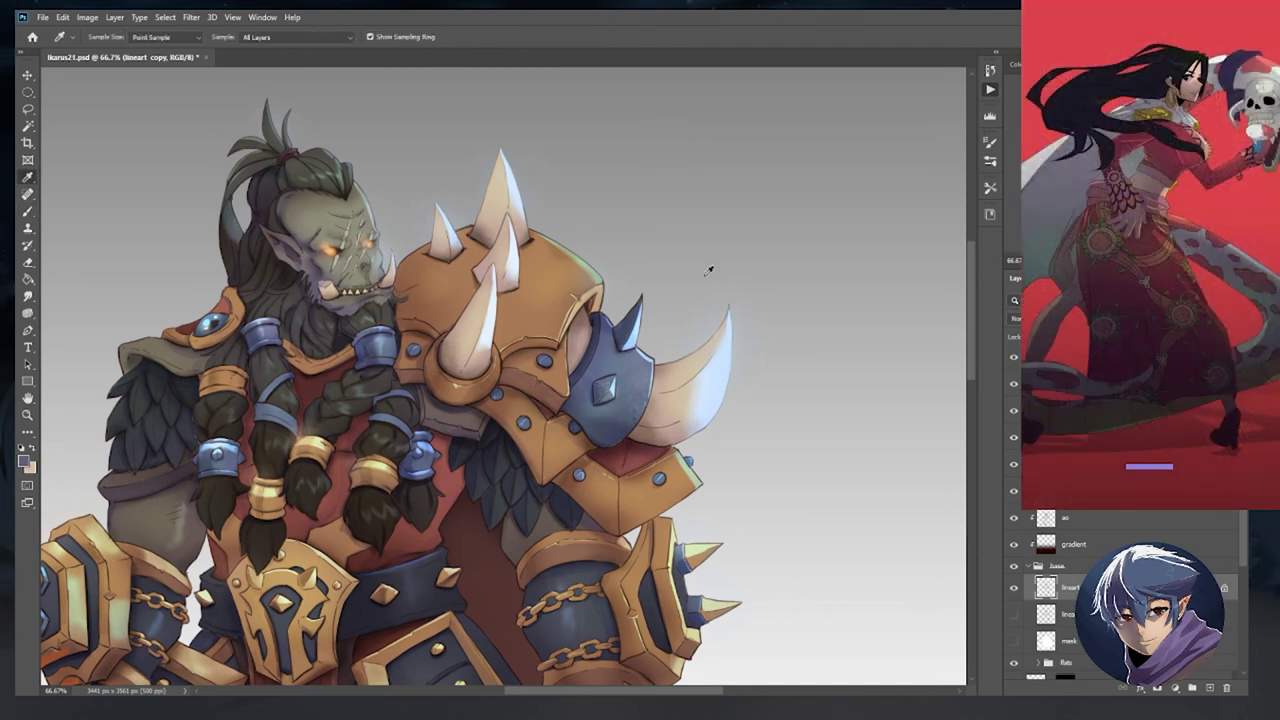
pyautogui.moveTo(443, 424); pyautogui.dragTo(533, 306)
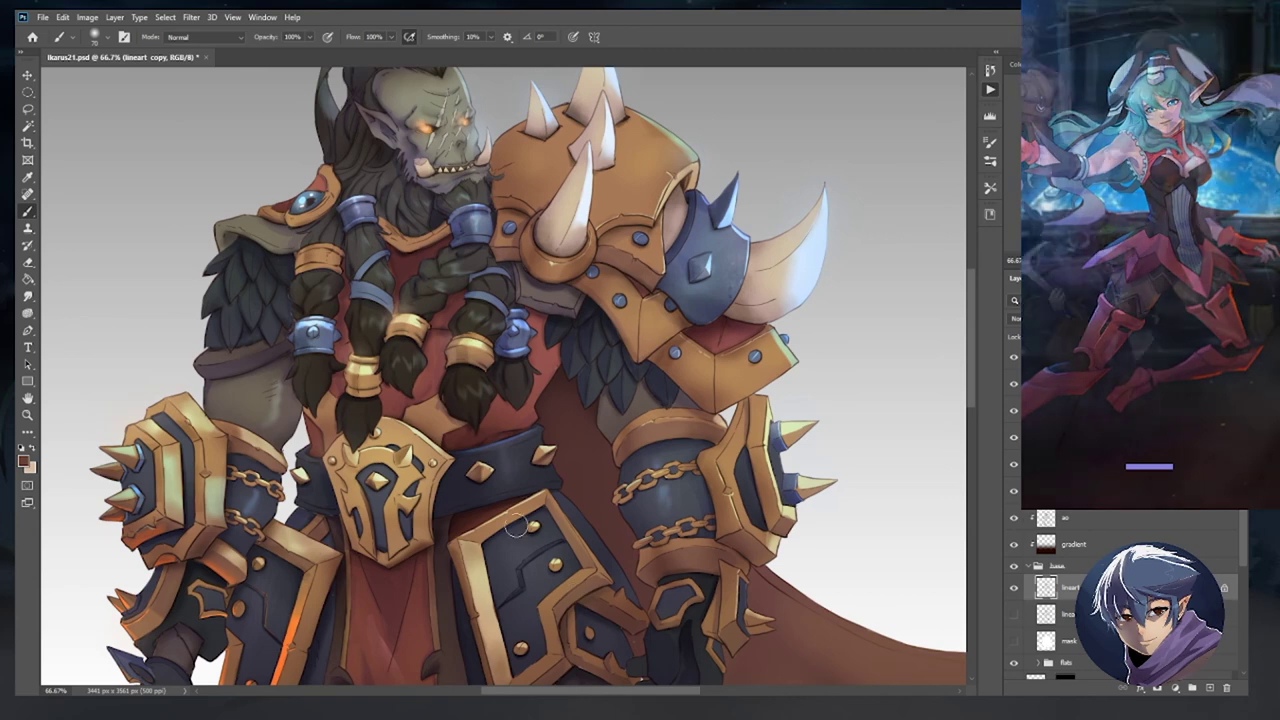
# Recolour the line art of the legs, axe and cape with matching sampled colours and a larger brush.
pyautogui.scroll(-5, 560, 440)
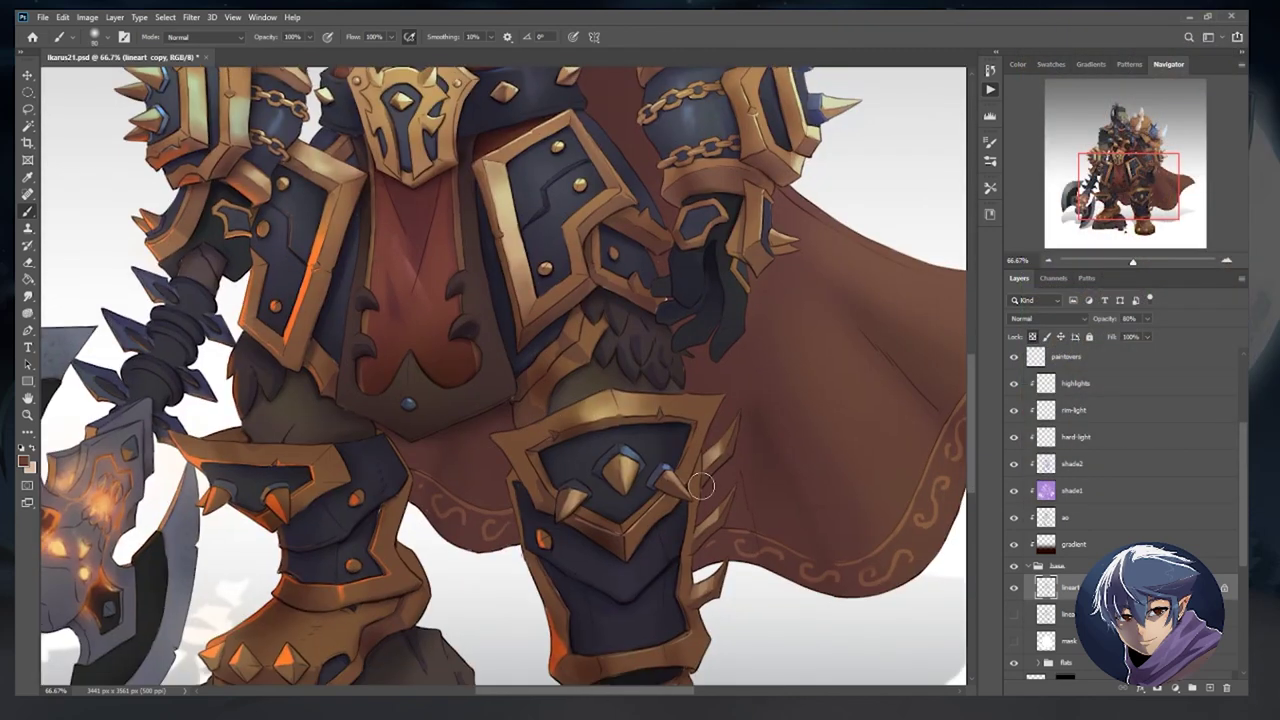
pyautogui.hotkey('ctrl', '-')
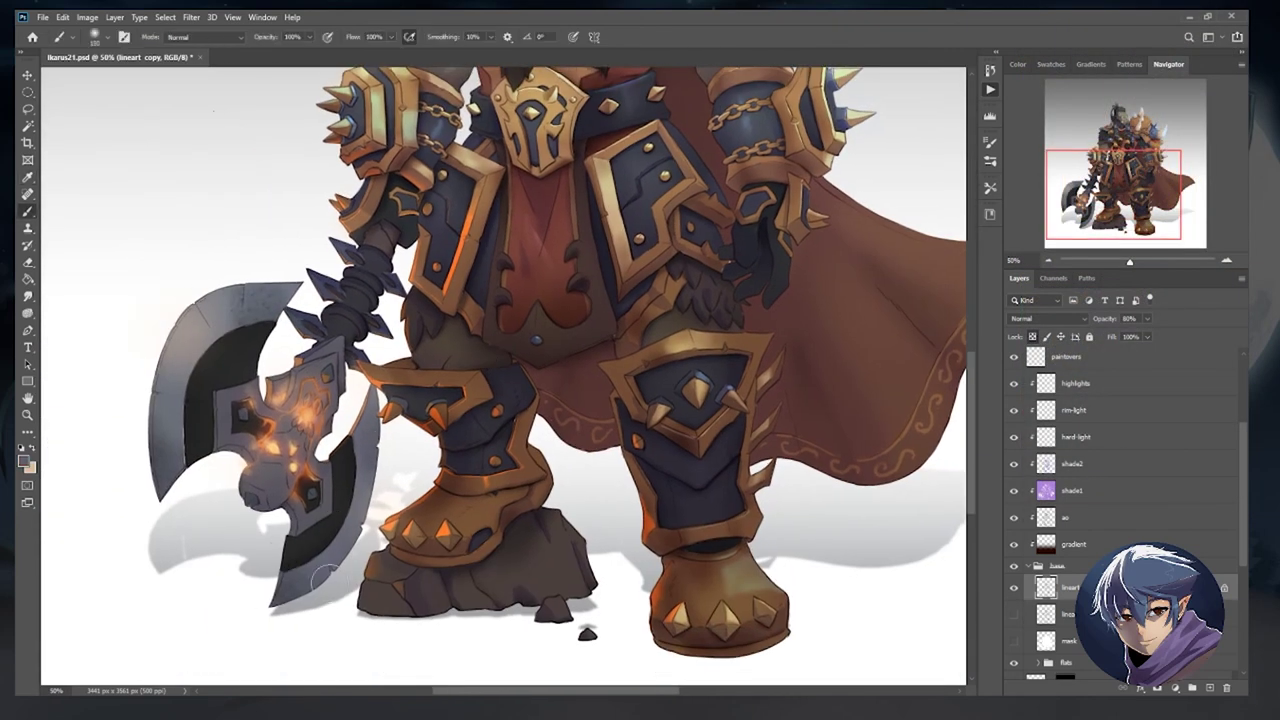
pyautogui.scroll(5, 575, 505)
pyautogui.hscroll(5, 575, 505)
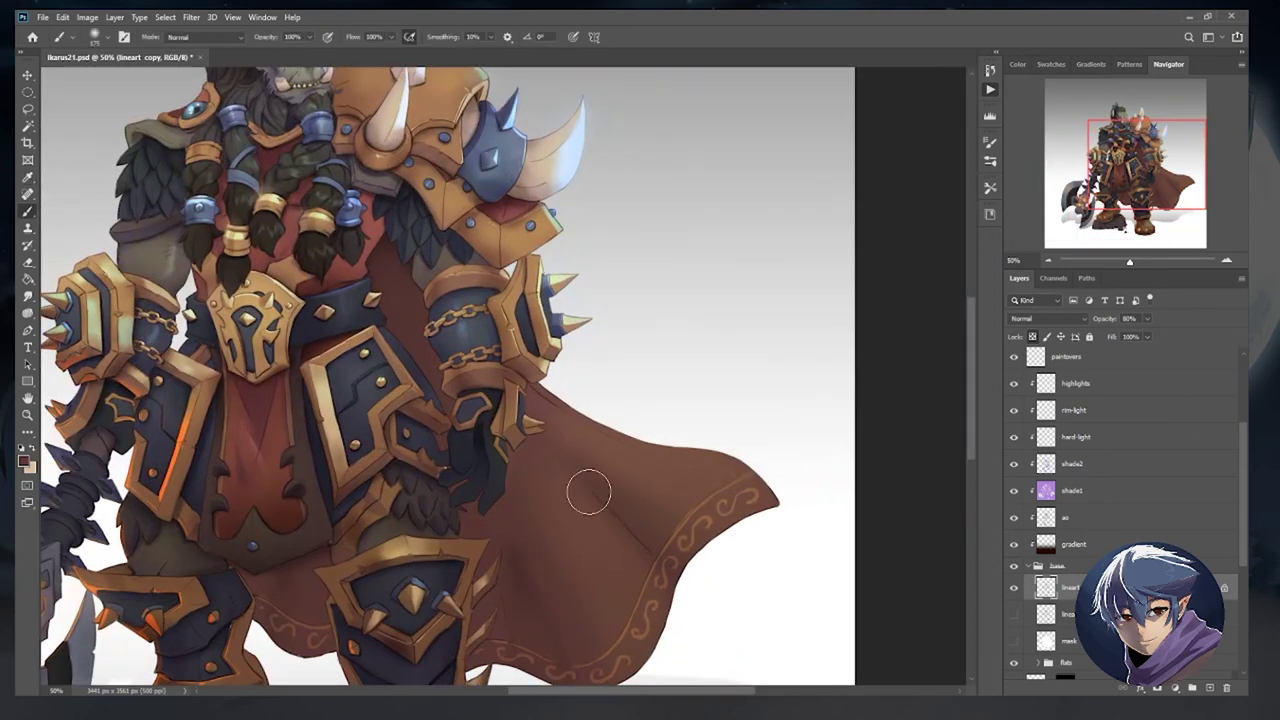
pyautogui.scroll(3, 600, 497)
pyautogui.hscroll(-3, 600, 497)
pyautogui.press('i')
pyautogui.press('b')
# On the hard-light layer, paint warm highlights on the trim, rivet and points of the cape-side hip armour's small lower plates.
pyautogui.hotkey('alt', ']')
pyautogui.hotkey('alt', ']')
pyautogui.hotkey('alt', ']')
pyautogui.hotkey('alt', ']')
pyautogui.hotkey('alt', ']')
pyautogui.hotkey('alt', ']')
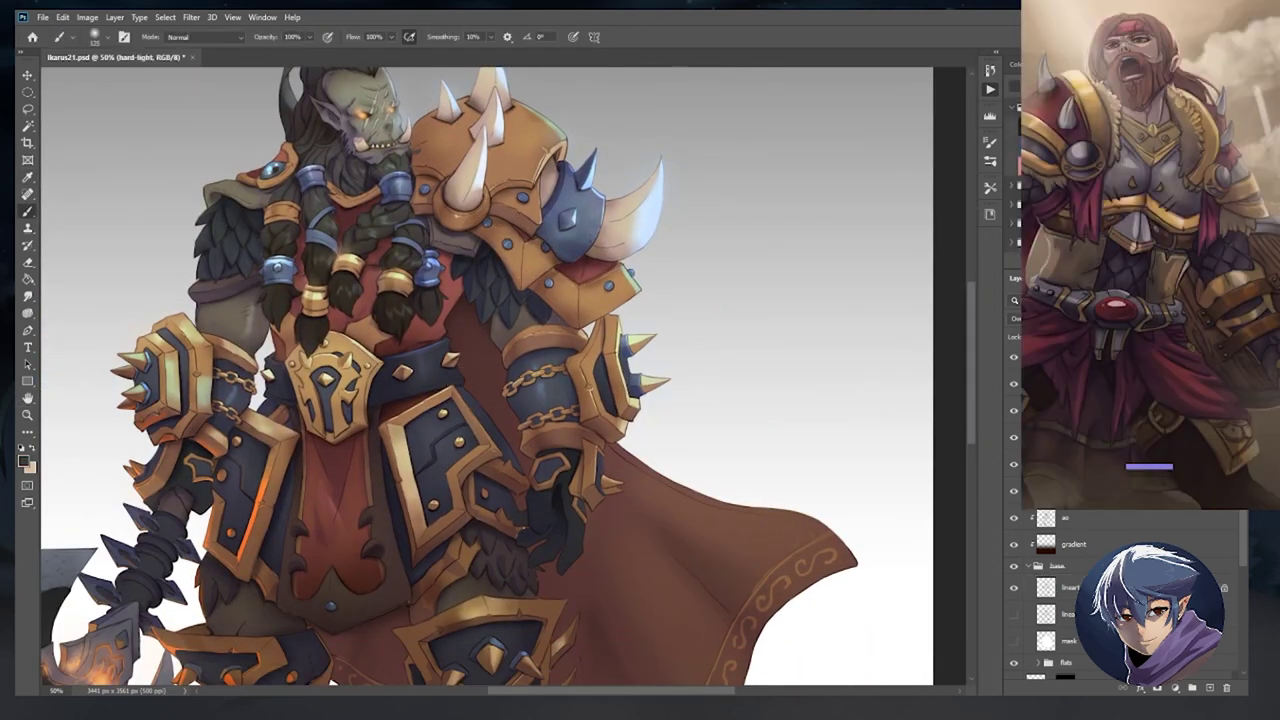
pyautogui.scroll(4, 540, 430)
pyautogui.moveTo(362, 398)
pyautogui.mouseDown()
pyautogui.moveTo(388, 433)
pyautogui.moveTo(357, 427)
pyautogui.mouseUp()
pyautogui.moveTo(430, 560); pyautogui.dragTo(442, 450)
pyautogui.moveTo(348, 482); pyautogui.dragTo(380, 522)
pyautogui.moveTo(245, 455); pyautogui.dragTo(320, 495)
pyautogui.moveTo(370, 512); pyautogui.dragTo(388, 528)
pyautogui.moveTo(238, 355)
pyautogui.mouseDown()
pyautogui.moveTo(288, 409)
pyautogui.moveTo(217, 388)
pyautogui.moveTo(319, 508)
pyautogui.moveTo(385, 540)
pyautogui.mouseUp()
# Blend the warm highlights on the small hip plates with the Smudge tool.
pyautogui.press('r')
pyautogui.moveTo(445, 362)
pyautogui.mouseDown()
pyautogui.moveTo(378, 318)
pyautogui.moveTo(436, 347)
pyautogui.mouseUp()
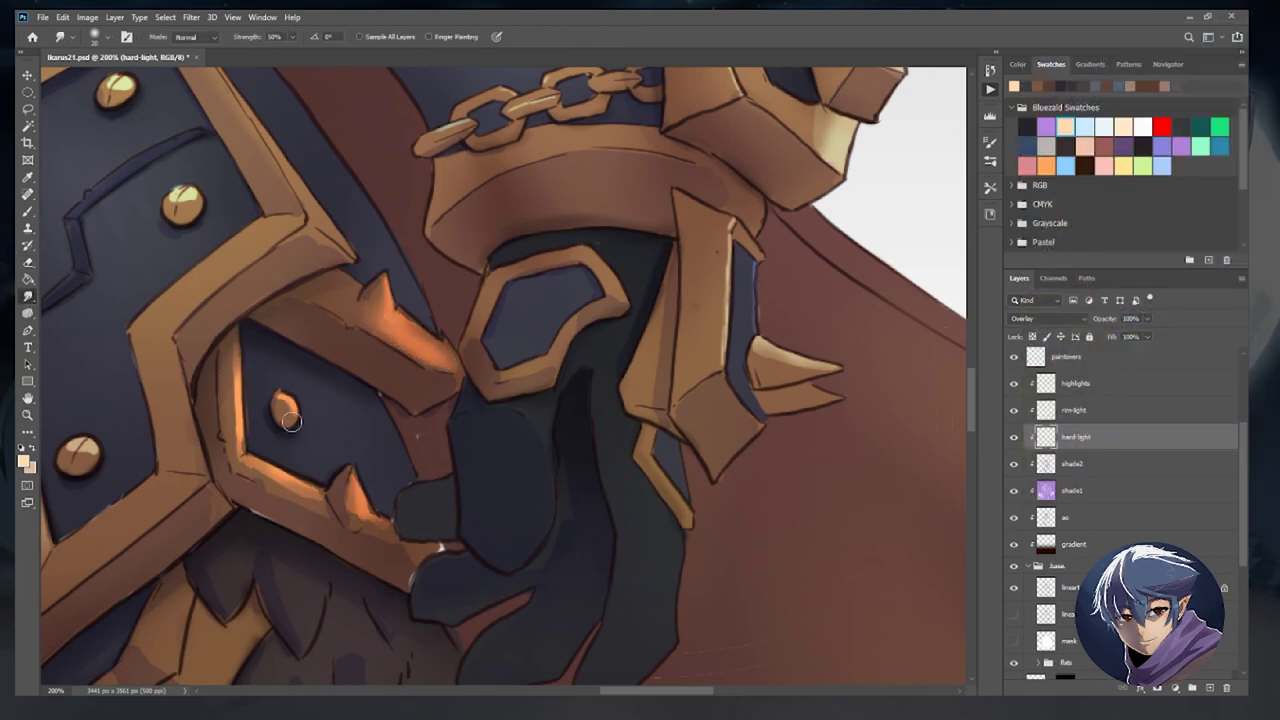
pyautogui.moveTo(320, 503); pyautogui.dragTo(392, 520)
# Paint a warm highlight on the gold-trimmed plate of the cape-side glove and soften it with the Eraser.
pyautogui.press('b')
pyautogui.moveTo(598, 258)
pyautogui.mouseDown()
pyautogui.moveTo(585, 312)
pyautogui.moveTo(523, 366)
pyautogui.moveTo(530, 420)
pyautogui.mouseUp()
pyautogui.scroll(-3, 600, 340)
pyautogui.press('e')
pyautogui.moveTo(455, 252)
pyautogui.mouseDown()
pyautogui.moveTo(585, 178)
pyautogui.moveTo(570, 128)
pyautogui.mouseUp()
pyautogui.hotkey('ctrl', '-')
pyautogui.hotkey('ctrl', '-')
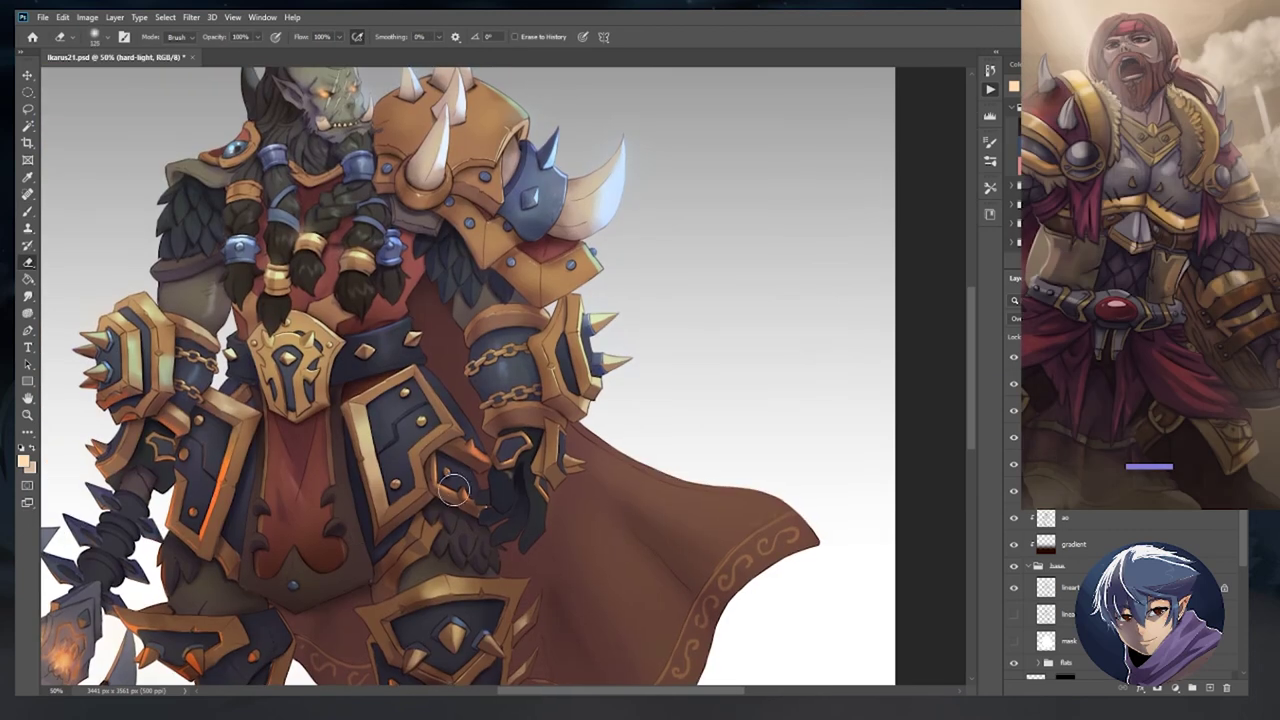
# Paint a warm highlight on the gold cuff below the cape-side bracer's lower chain and soften it with the Eraser.
pyautogui.hotkey('ctrl', '+')
pyautogui.hotkey('ctrl', '+')
pyautogui.press('b')
pyautogui.moveTo(440, 552)
pyautogui.mouseDown()
pyautogui.moveTo(469, 513)
pyautogui.moveTo(572, 489)
pyautogui.moveTo(582, 516)
pyautogui.moveTo(456, 550)
pyautogui.moveTo(529, 467)
pyautogui.moveTo(465, 514)
pyautogui.mouseUp()
pyautogui.press('e')
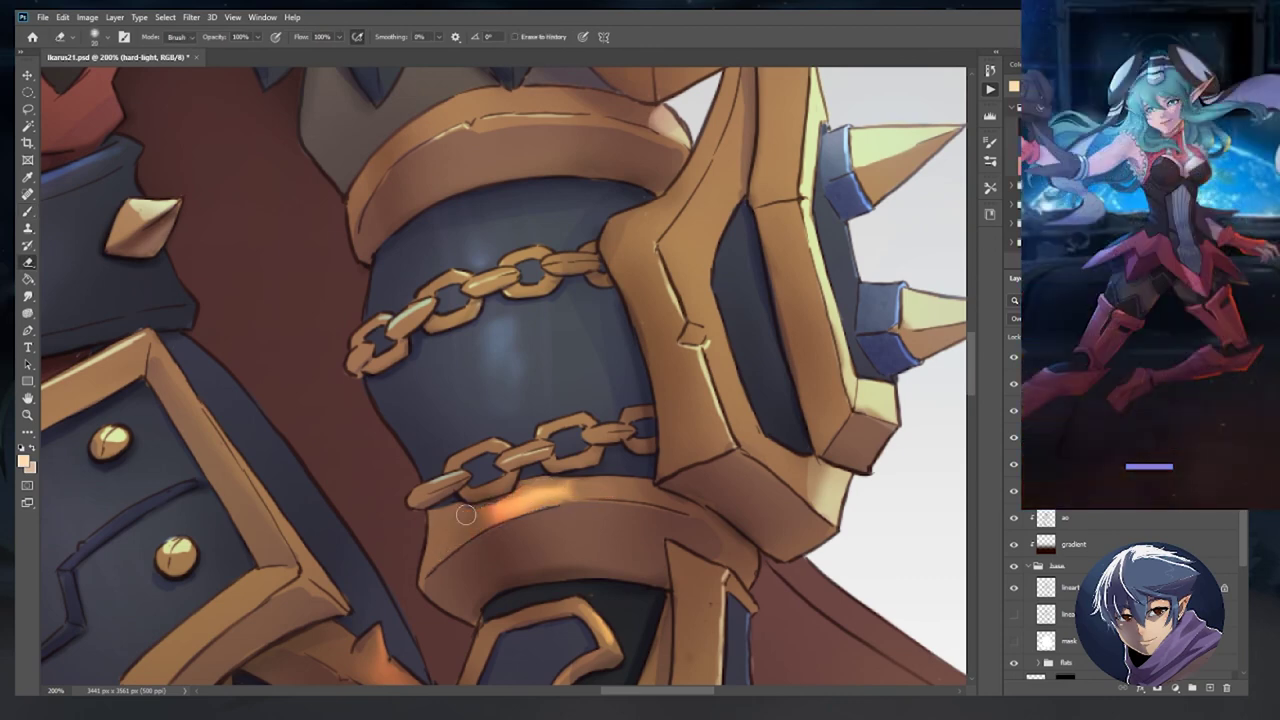
# Paint fine warm highlights on the edges and spikes of the cape-side glove's spiked plate, and ready the Eraser for cleanup.
pyautogui.press('b')
pyautogui.hotkey('ctrl', '-')
pyautogui.hotkey('ctrl', '-')
pyautogui.hotkey('ctrl', '+')
pyautogui.hotkey('ctrl', '+')
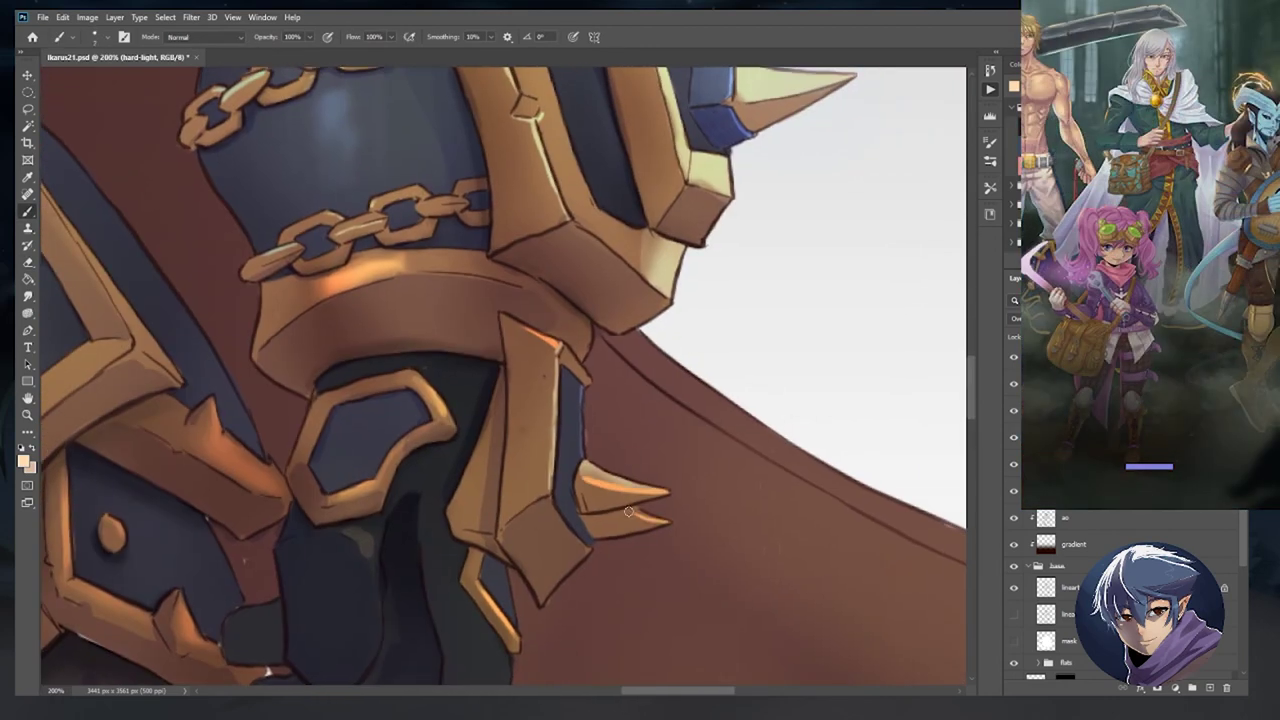
pyautogui.hotkey('ctrl', '-')
pyautogui.hotkey('ctrl', '-')
pyautogui.press('e')
pyautogui.hotkey('ctrl', '+')
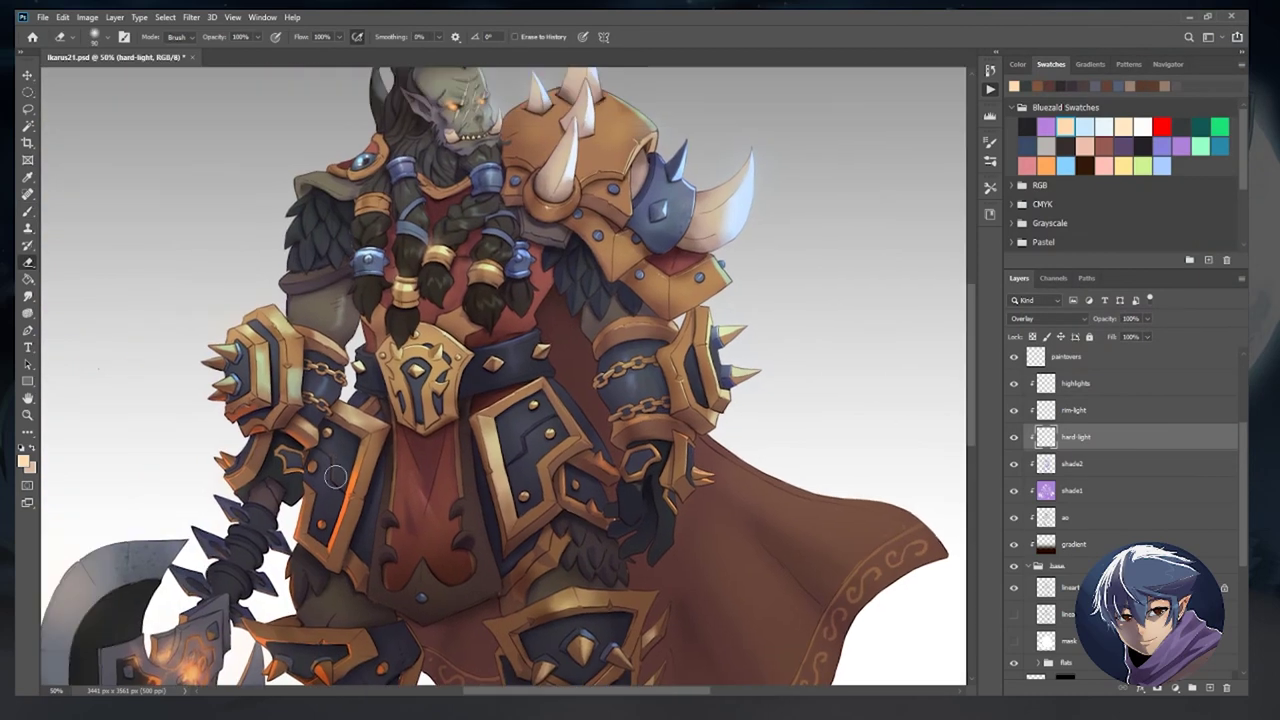
# Paint warm highlights on the gold thigh plates above the cape-side knee guard and trim them with the Eraser.
pyautogui.hotkey('ctrl', '+')
pyautogui.hotkey('ctrl', '+')
pyautogui.press('b')
pyautogui.moveTo(592, 438)
pyautogui.mouseDown()
pyautogui.moveTo(664, 522)
pyautogui.moveTo(616, 428)
pyautogui.mouseUp()
pyautogui.moveTo(488, 446); pyautogui.dragTo(528, 510)
pyautogui.moveTo(430, 490)
pyautogui.mouseDown()
pyautogui.moveTo(456, 602)
pyautogui.moveTo(443, 586)
pyautogui.moveTo(443, 491)
pyautogui.moveTo(519, 424)
pyautogui.moveTo(545, 490)
pyautogui.moveTo(506, 406)
pyautogui.moveTo(530, 465)
pyautogui.mouseUp()
pyautogui.press('e')
pyautogui.press('b')
pyautogui.press('e')
pyautogui.moveTo(645, 373)
pyautogui.mouseDown()
pyautogui.moveTo(564, 357)
pyautogui.moveTo(609, 379)
pyautogui.moveTo(572, 346)
pyautogui.mouseUp()
# Blend the thigh plates' highlights with the Smudge tool and add another highlight on the upper plate.
pyautogui.press('r')
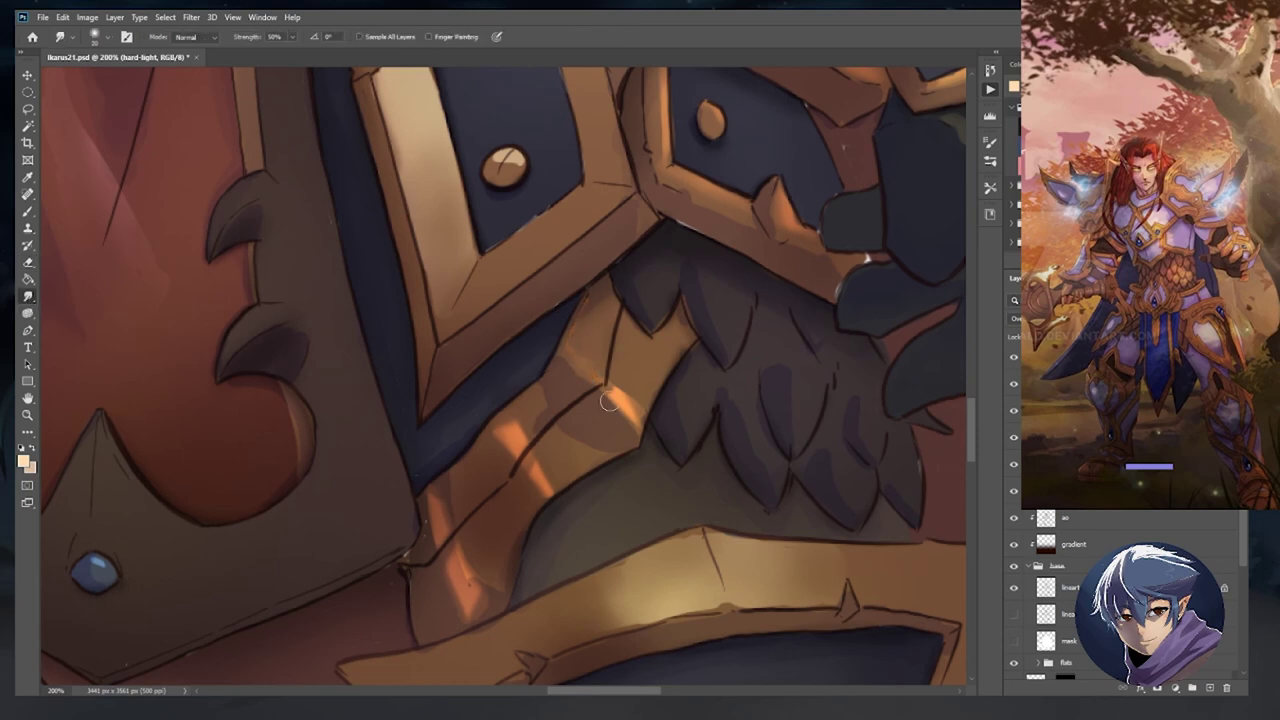
pyautogui.moveTo(609, 401); pyautogui.dragTo(622, 360)
pyautogui.moveTo(446, 475)
pyautogui.mouseDown()
pyautogui.moveTo(478, 569)
pyautogui.moveTo(459, 541)
pyautogui.mouseUp()
pyautogui.press('e')
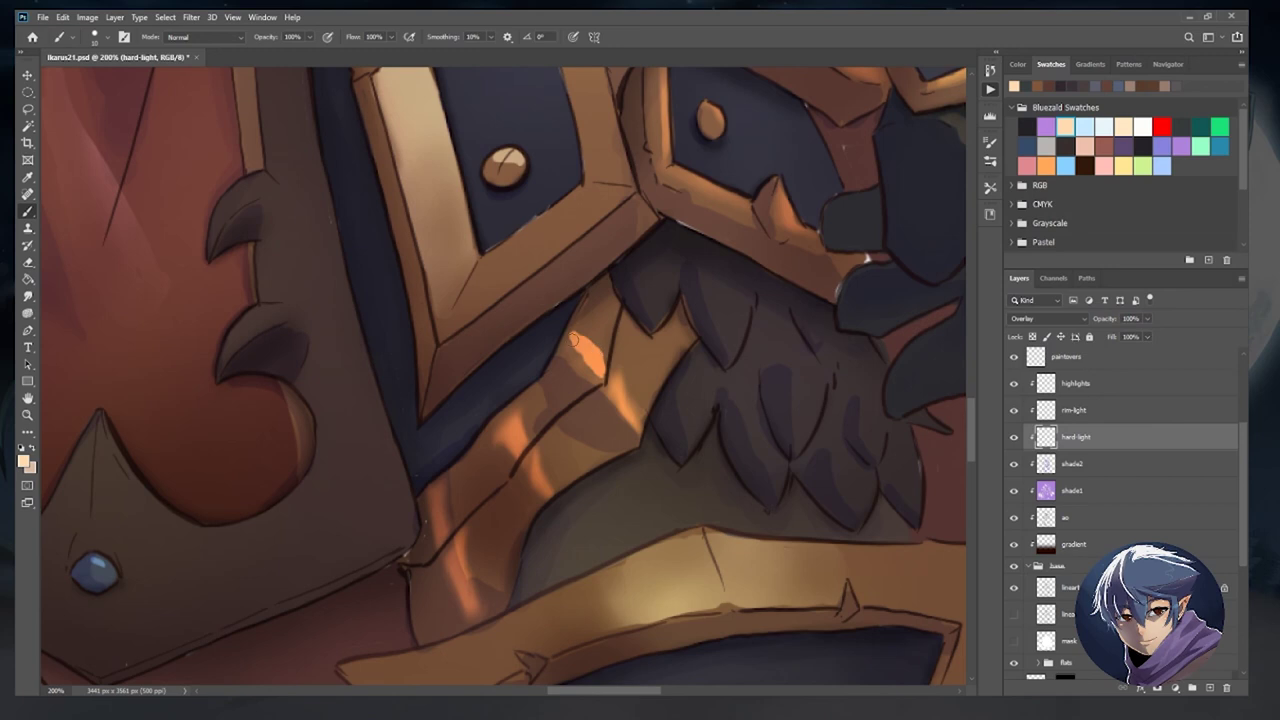
pyautogui.press('r')
pyautogui.press('b')
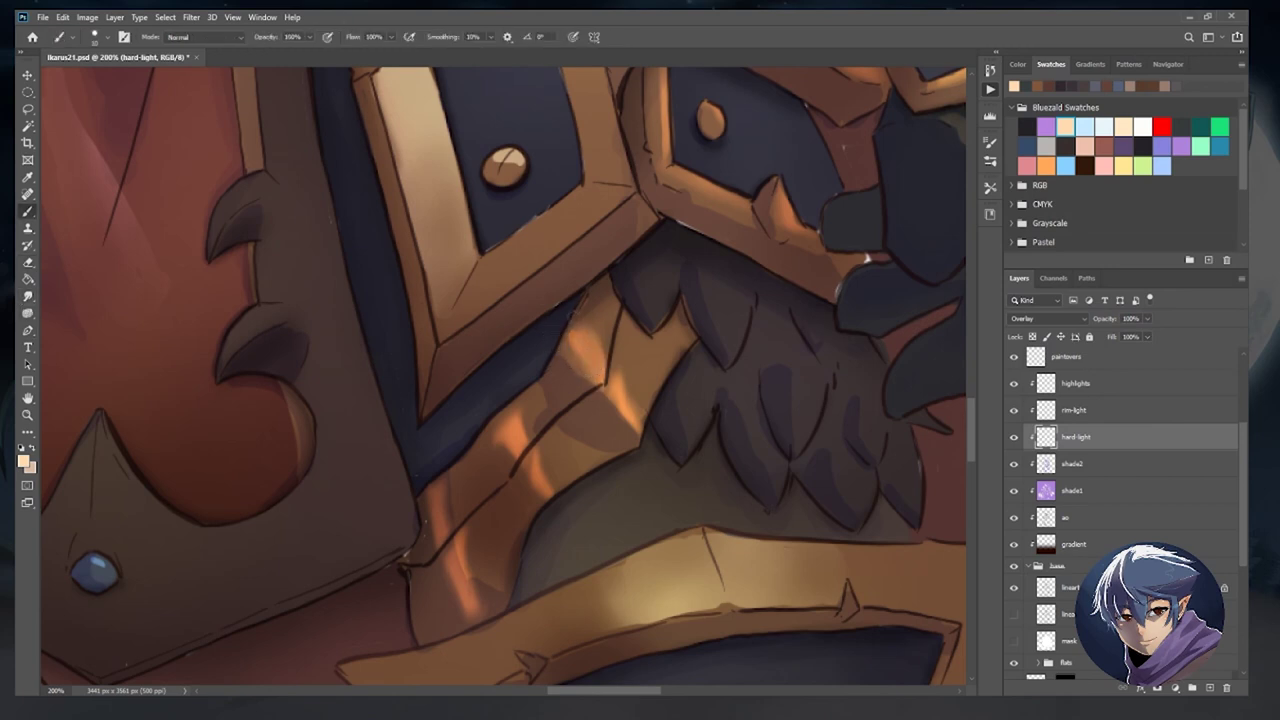
pyautogui.hotkey('ctrl', '0')
pyautogui.press('e')
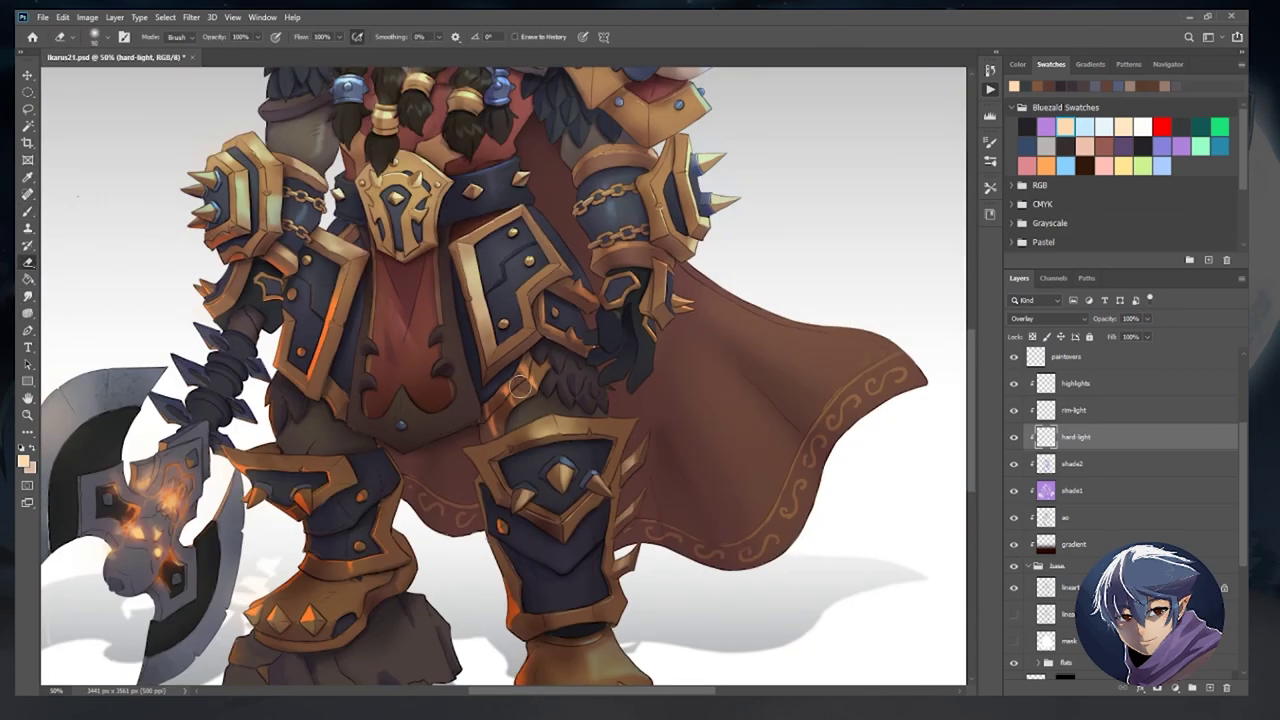
# On the rim-light layer, paint orange rim light on the tabard's lower point and claw-shaped border.
pyautogui.hotkey('ctrl', '+')
pyautogui.click(1074, 410)
pyautogui.hotkey('ctrl', '+')
pyautogui.hotkey('ctrl', '+')
pyautogui.hotkey('ctrl', '+')
pyautogui.press('b')
pyautogui.moveTo(448, 372)
pyautogui.mouseDown()
pyautogui.moveTo(400, 470)
pyautogui.moveTo(418, 487)
pyautogui.moveTo(435, 580)
pyautogui.mouseUp()
pyautogui.moveTo(340, 328)
pyautogui.mouseDown()
pyautogui.moveTo(286, 333)
pyautogui.moveTo(310, 345)
pyautogui.moveTo(283, 366)
pyautogui.mouseUp()
pyautogui.moveTo(340, 200); pyautogui.dragTo(300, 205)
# Soften the orange rim light on the tabard with a large Eraser.
pyautogui.hotkey('ctrl', '-')
pyautogui.hotkey('ctrl', '-')
pyautogui.press('e')
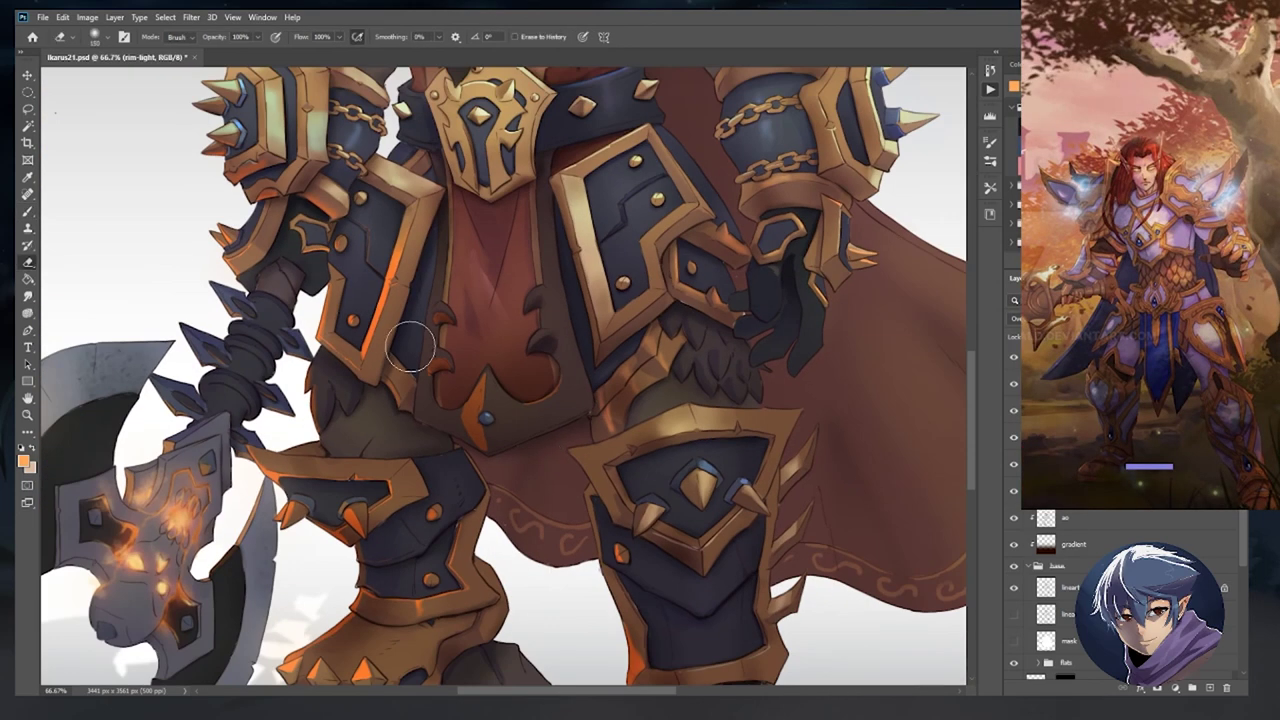
pyautogui.press('r')
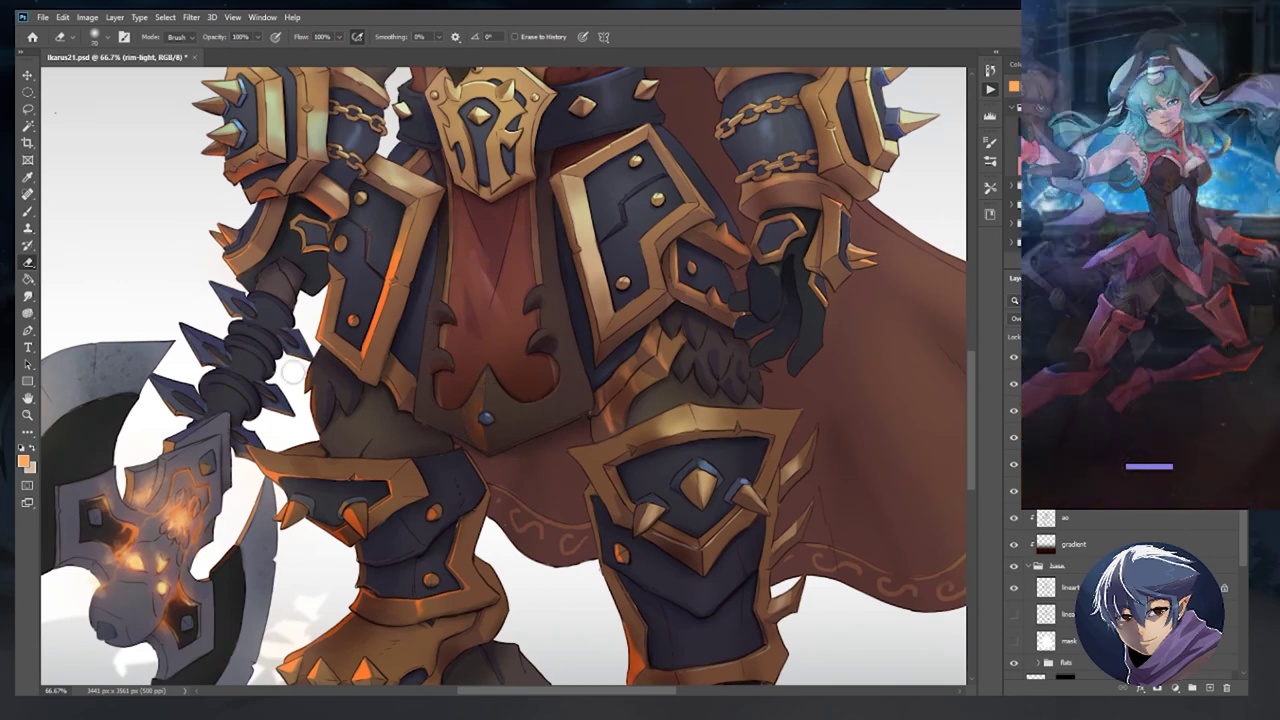
pyautogui.hotkey('ctrl', '-')
pyautogui.hotkey('ctrl', '-')
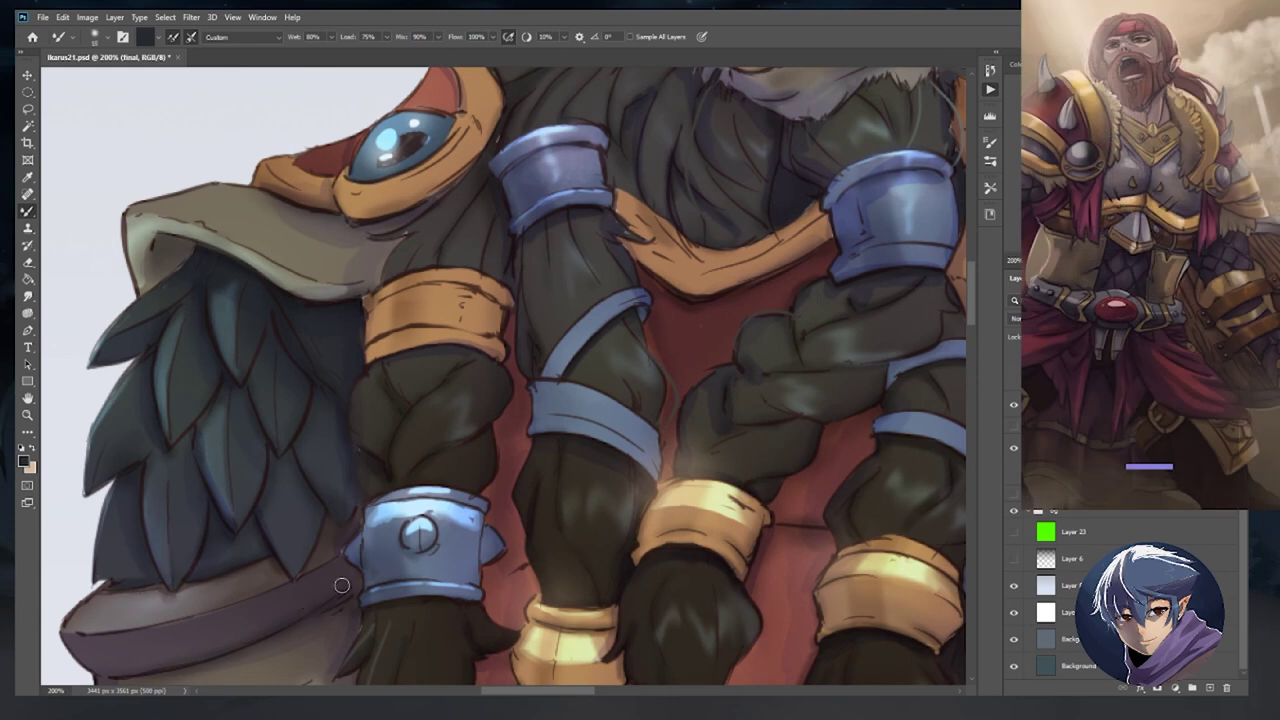
# On the final layer, paint over the line art of the blue-beaded braid beside the feathers with a smaller Mixer Brush.
pyautogui.scroll(-3, 341, 585)
pyautogui.hscroll(-3, 341, 585)
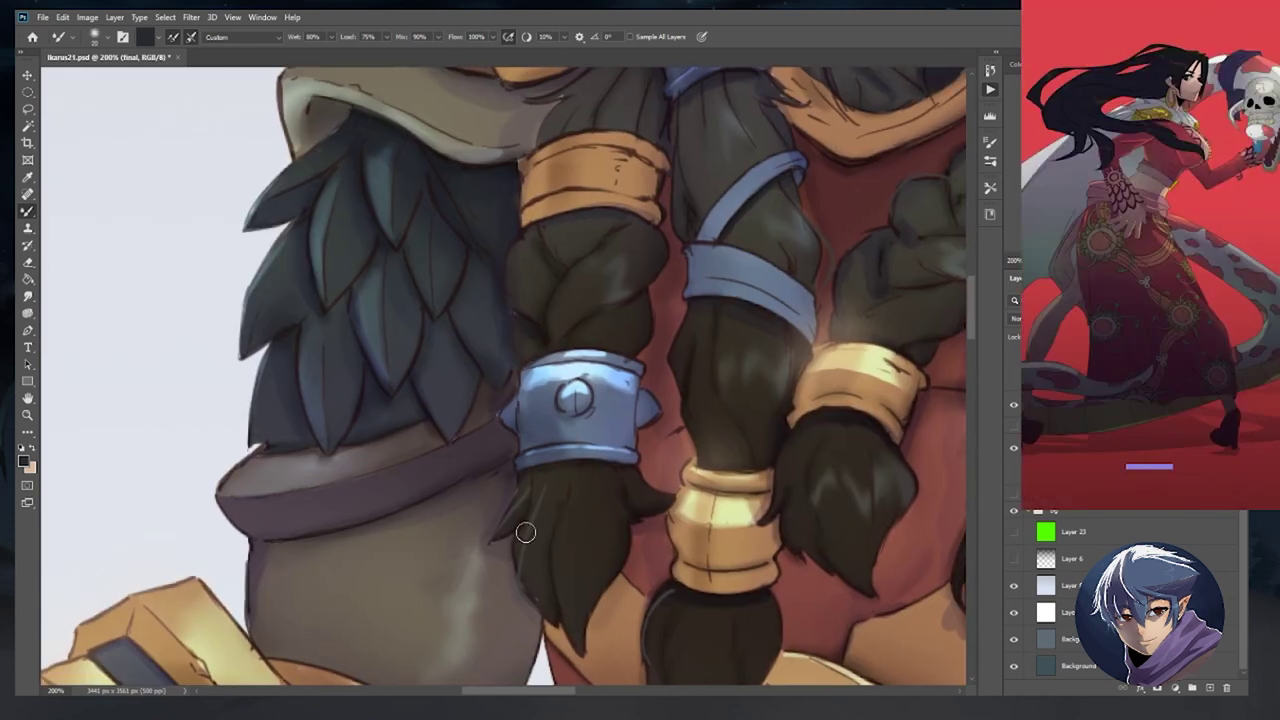
pyautogui.press('[')
pyautogui.press('[')
pyautogui.moveTo(530, 395); pyautogui.dragTo(527, 440)
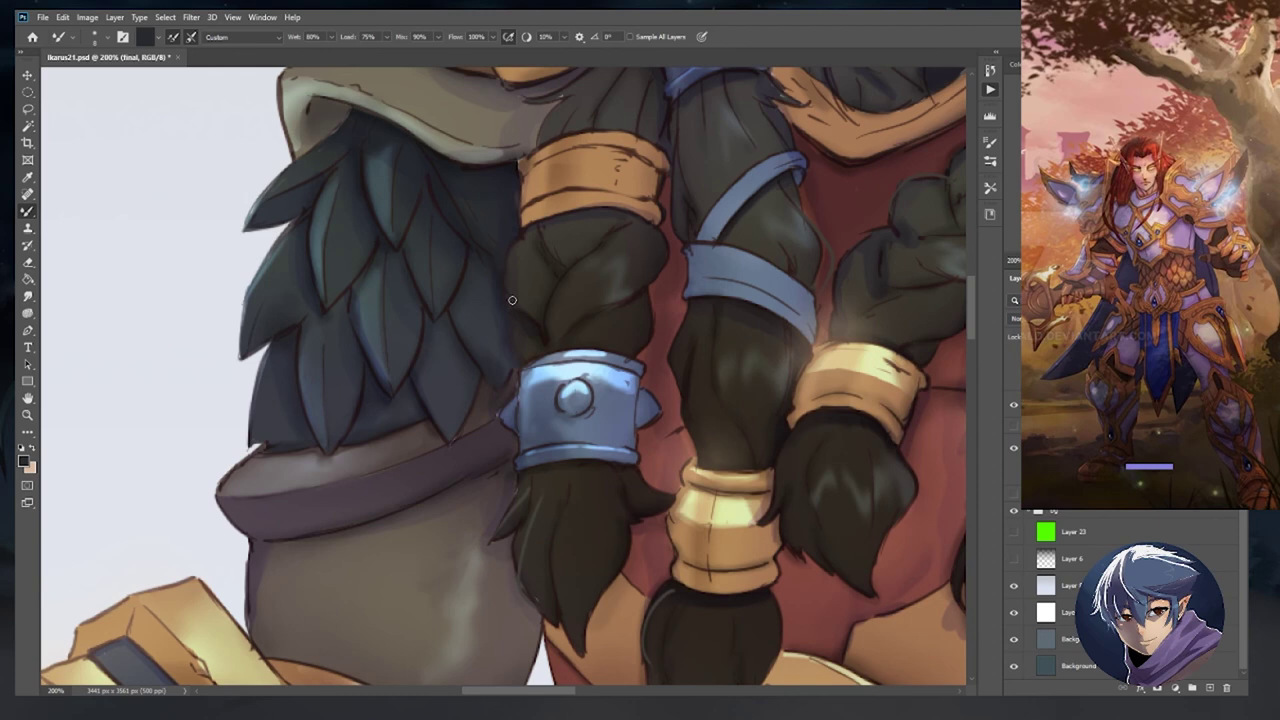
pyautogui.scroll(3, 512, 300)
pyautogui.hscroll(2, 534, 323)
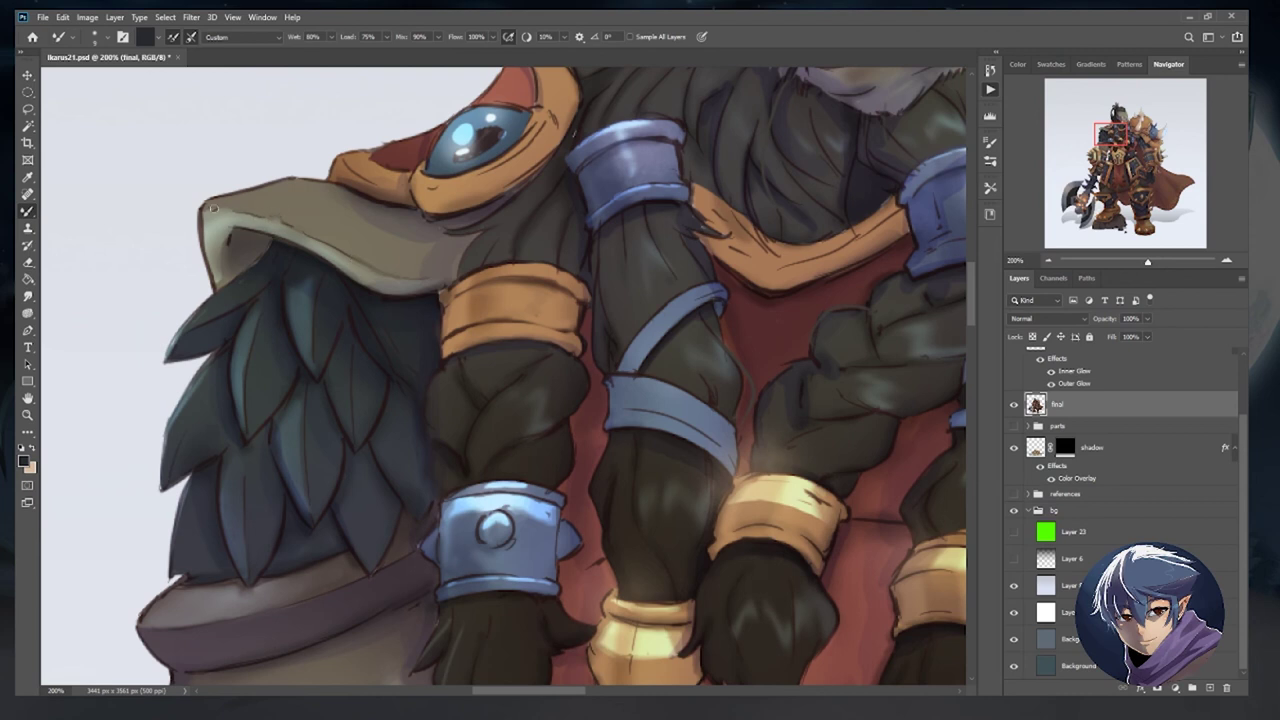
# Paint over the line art of the feathered shoulder, upper-arm sleeve and nearby braids with the Mixer Brush on the final layer.
pyautogui.moveTo(506, 190); pyautogui.dragTo(558, 136)
pyautogui.scroll(3, 420, 150)
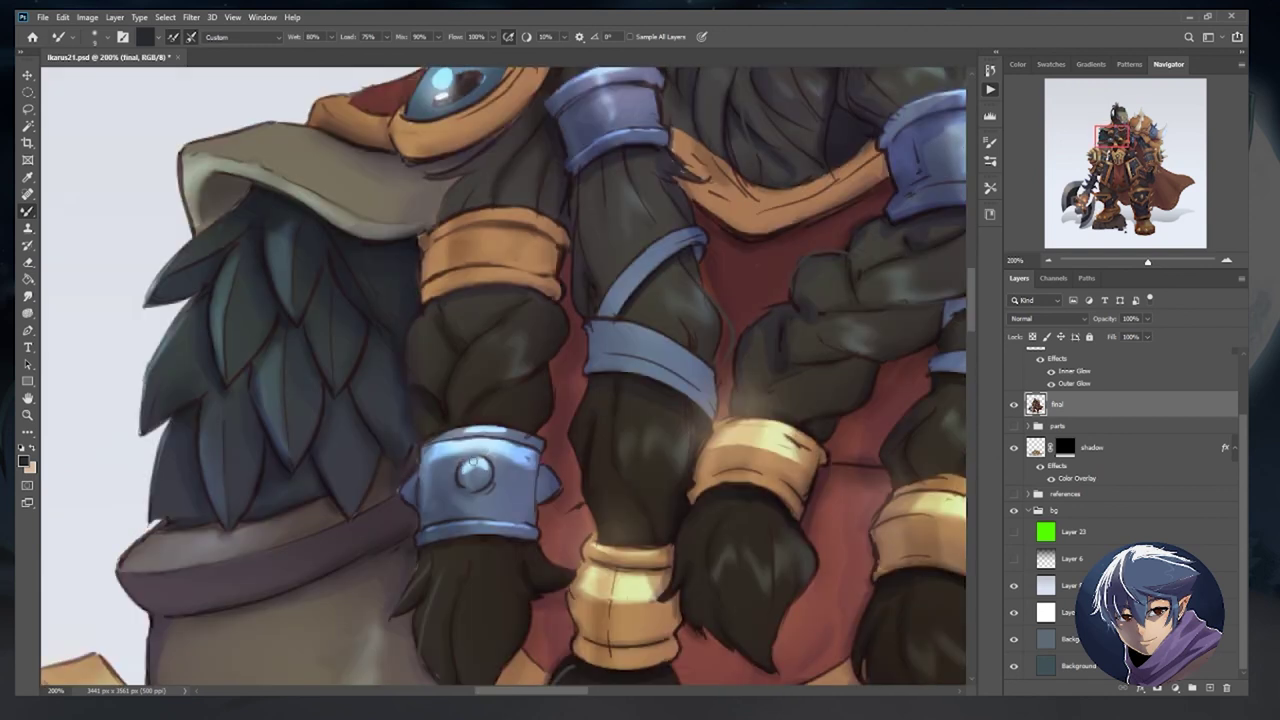
pyautogui.moveTo(463, 673); pyautogui.dragTo(545, 503)
pyautogui.scroll(-2, 383, 566)
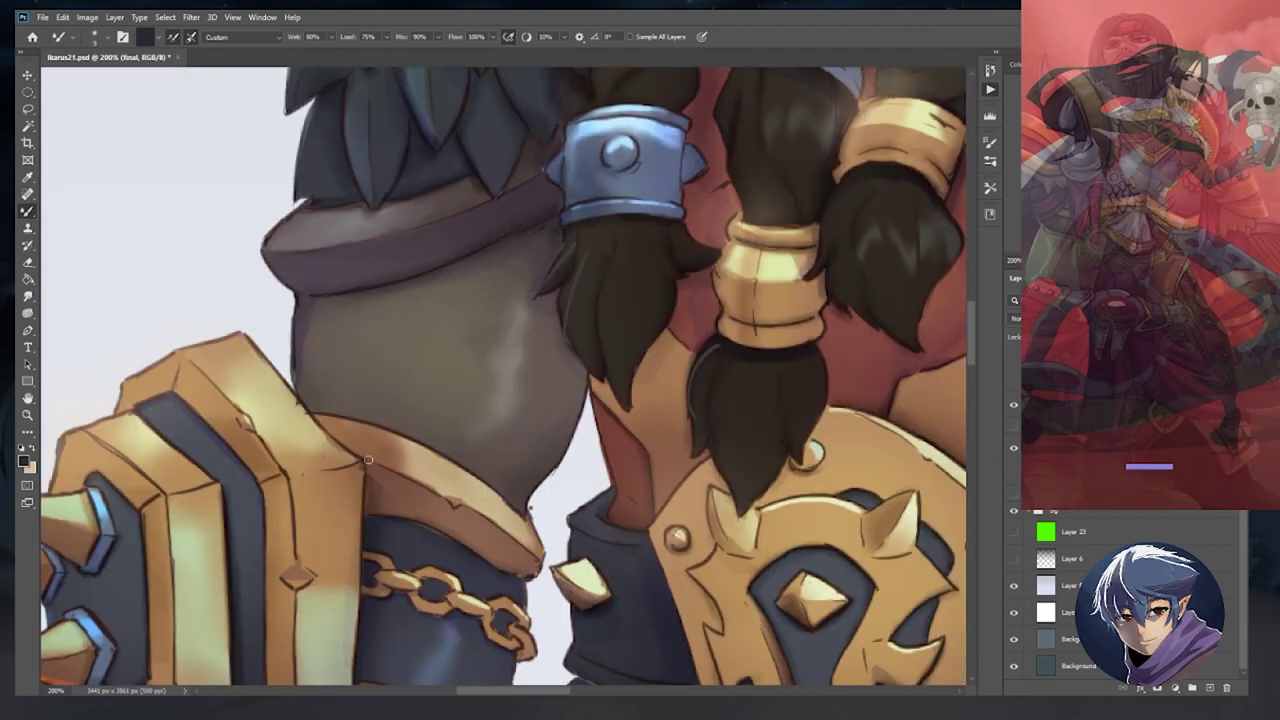
pyautogui.scroll(-2, 398, 495)
pyautogui.scroll(-3, 380, 470)
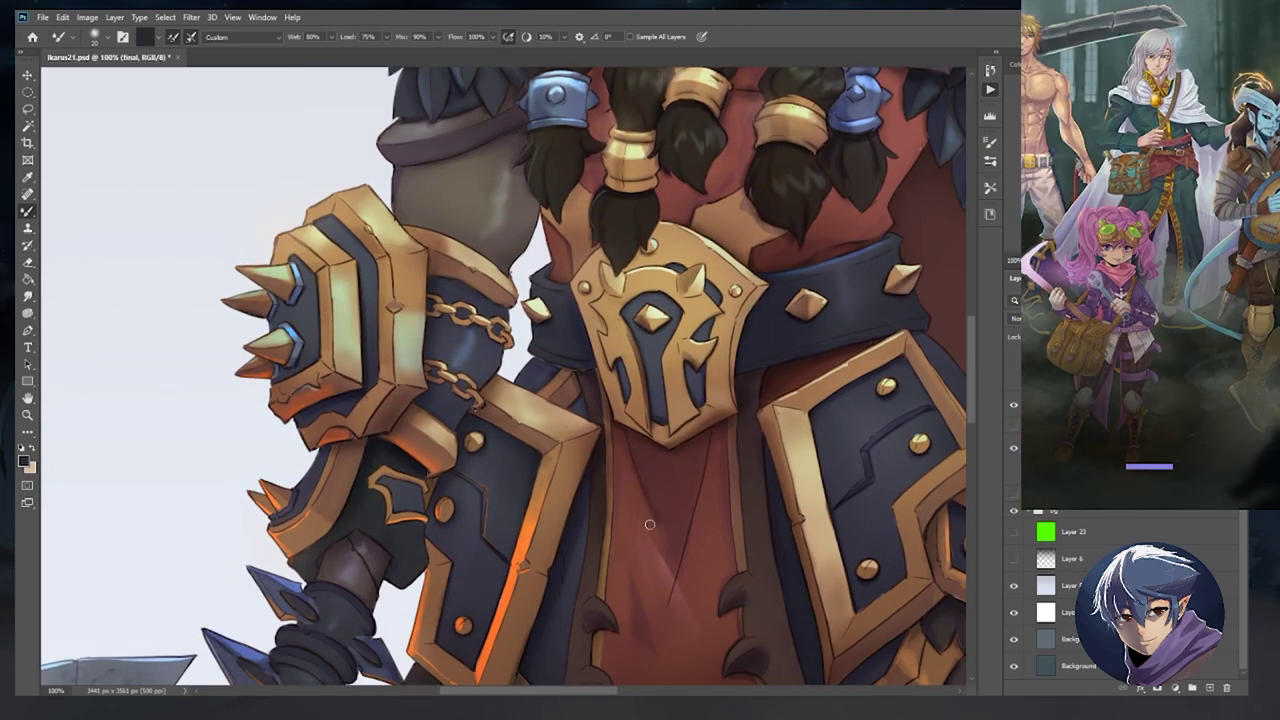
# Blend the fold lines of the red tabard and the lines around the belt buckle with a larger Mixer Brush.
pyautogui.press(']')
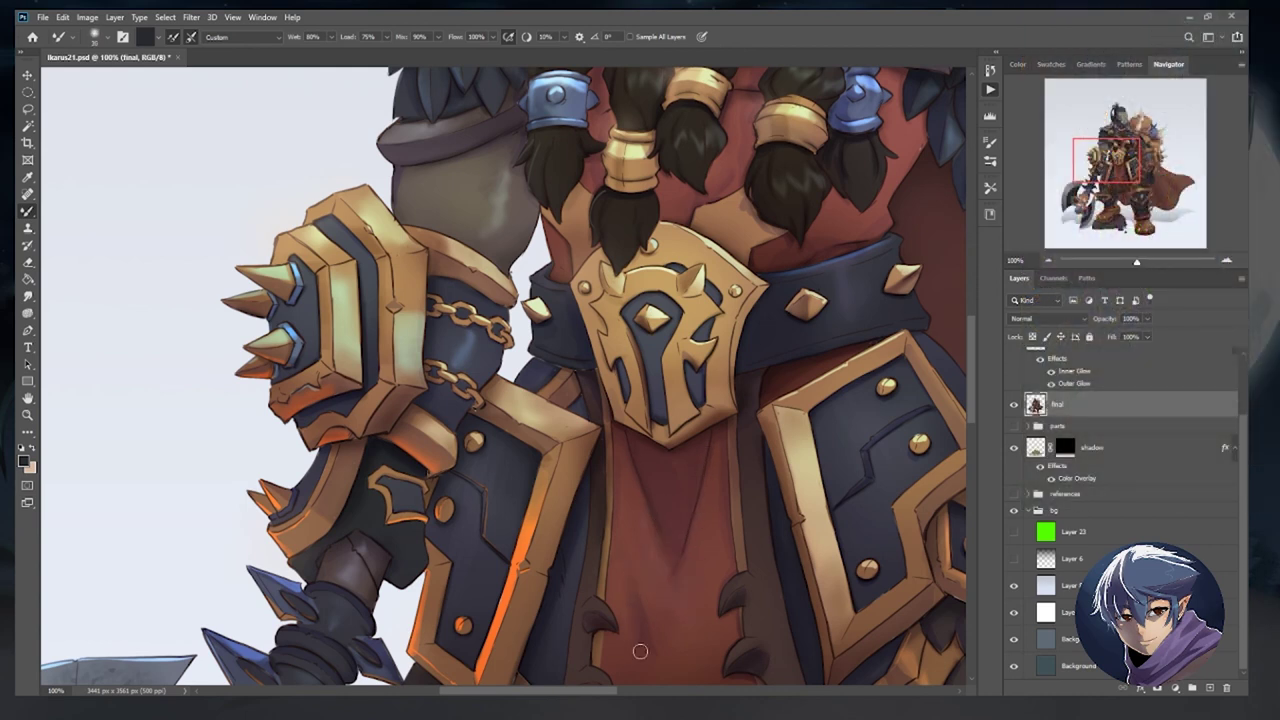
pyautogui.moveTo(697, 481); pyautogui.dragTo(586, 485)
pyautogui.press(']')
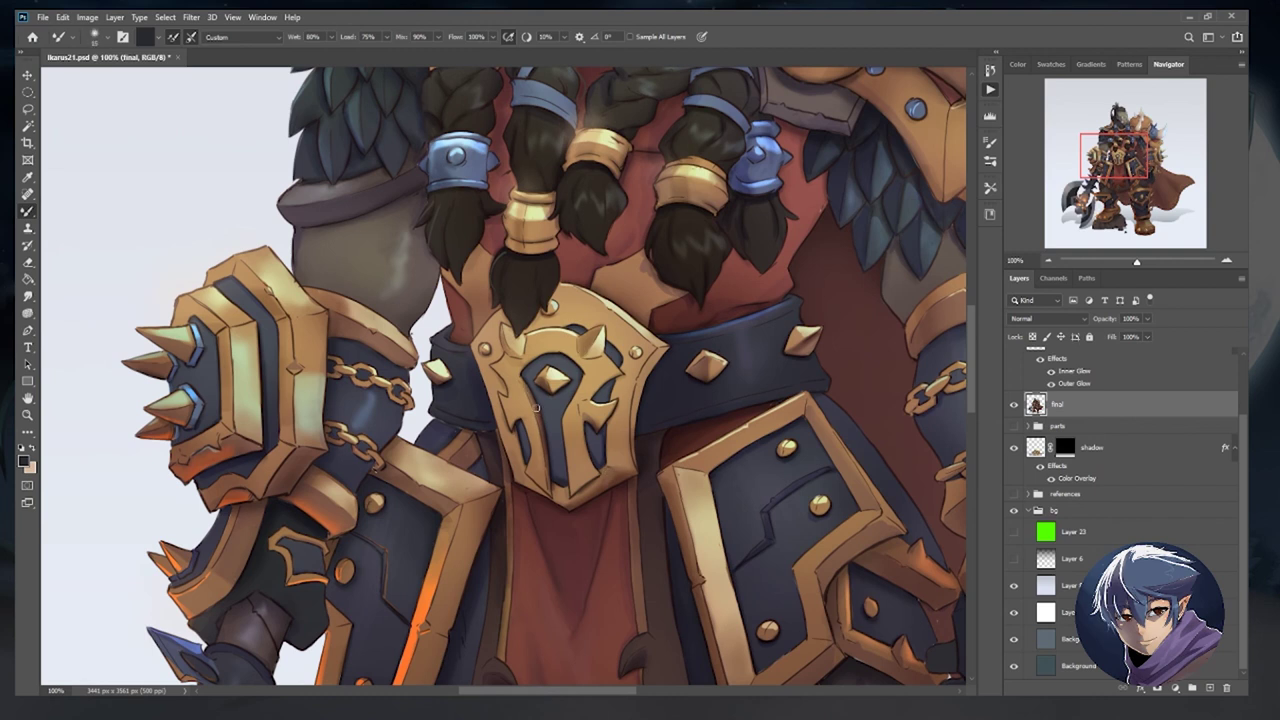
pyautogui.moveTo(536, 408); pyautogui.dragTo(511, 508)
pyautogui.moveTo(618, 360); pyautogui.dragTo(528, 410)
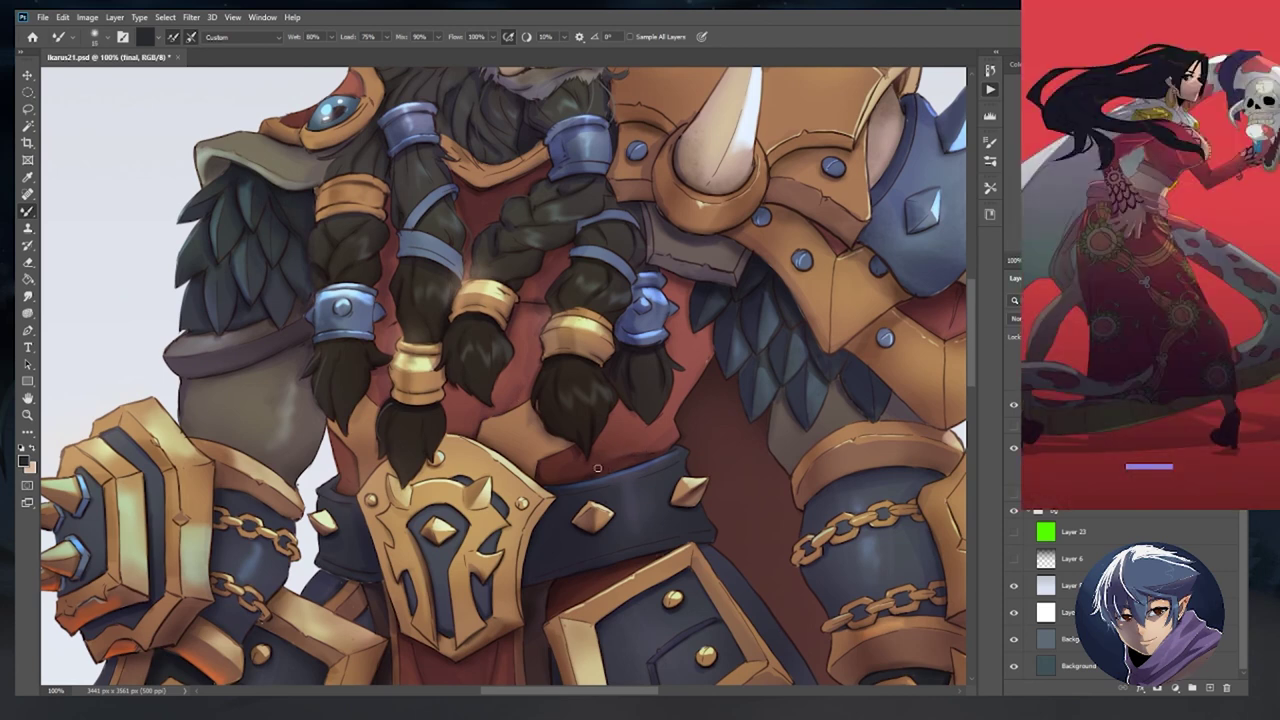
# Paint over the line art of the thigh plates and the tabard's claw-shaped border with the Mixer Brush.
pyautogui.hotkey('ctrl', '-')
pyautogui.moveTo(502, 575); pyautogui.dragTo(490, 525)
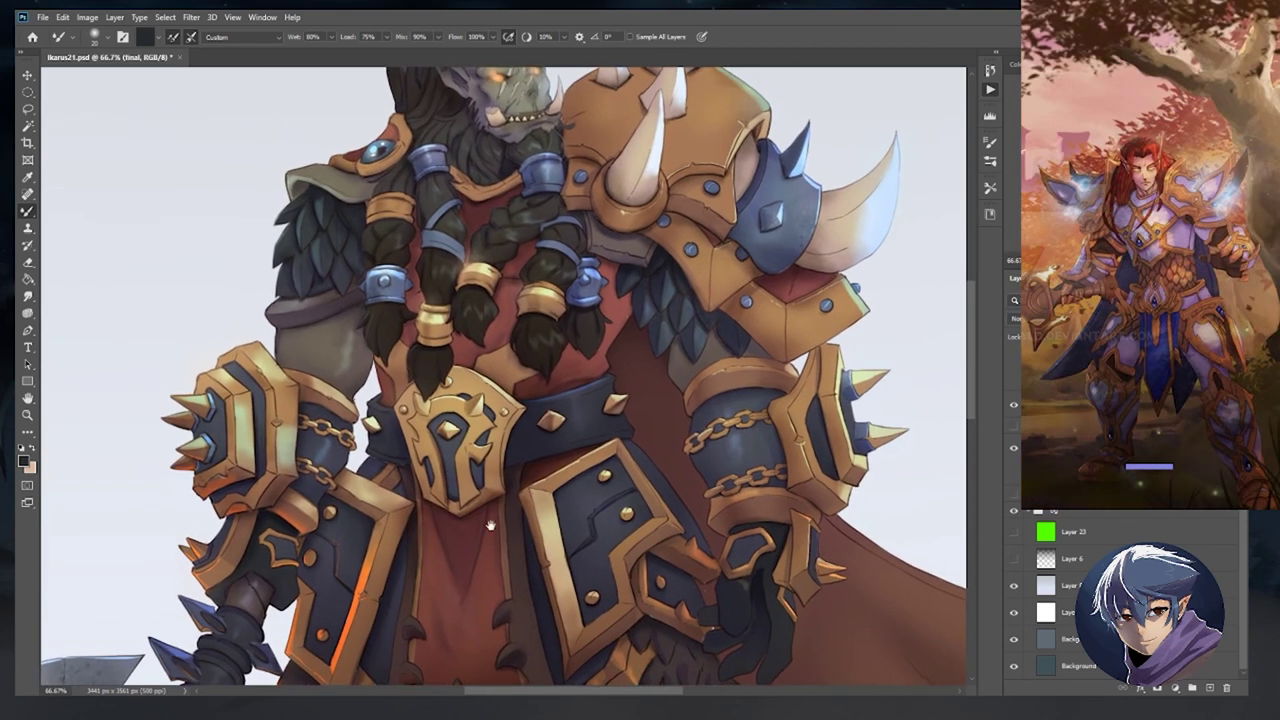
pyautogui.hotkey('ctrl', '+')
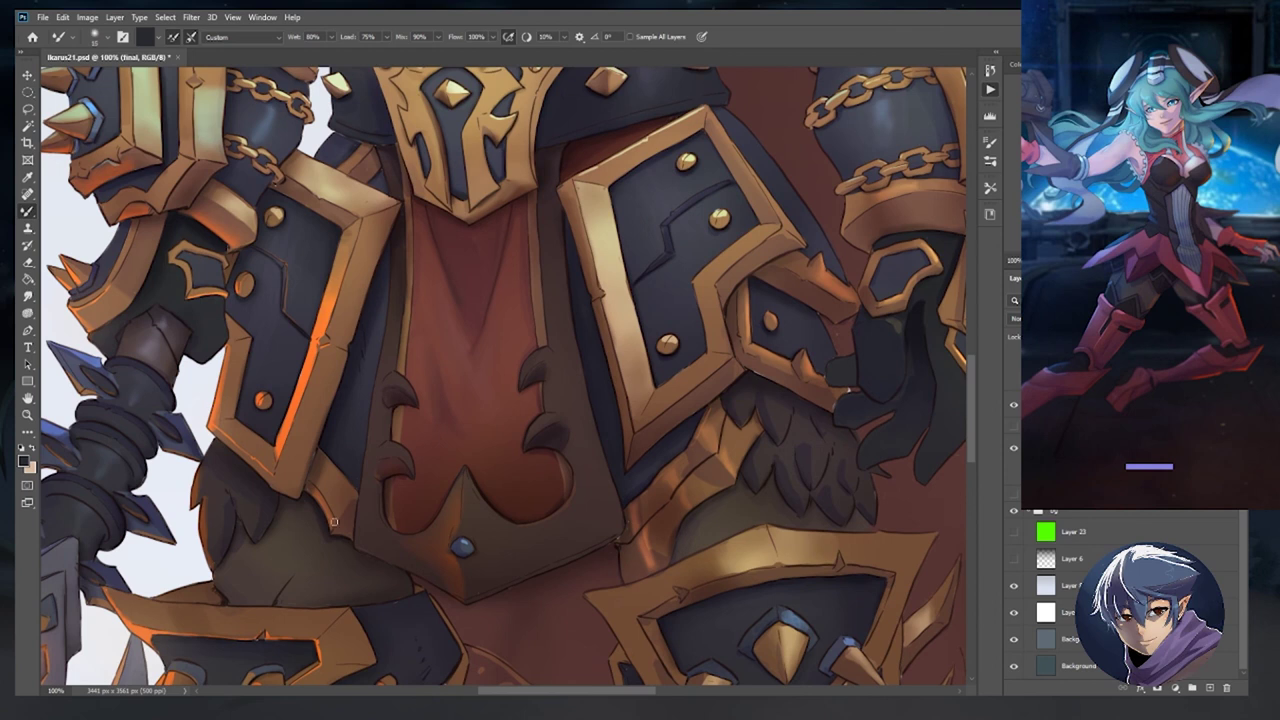
pyautogui.scroll(-3, 359, 490)
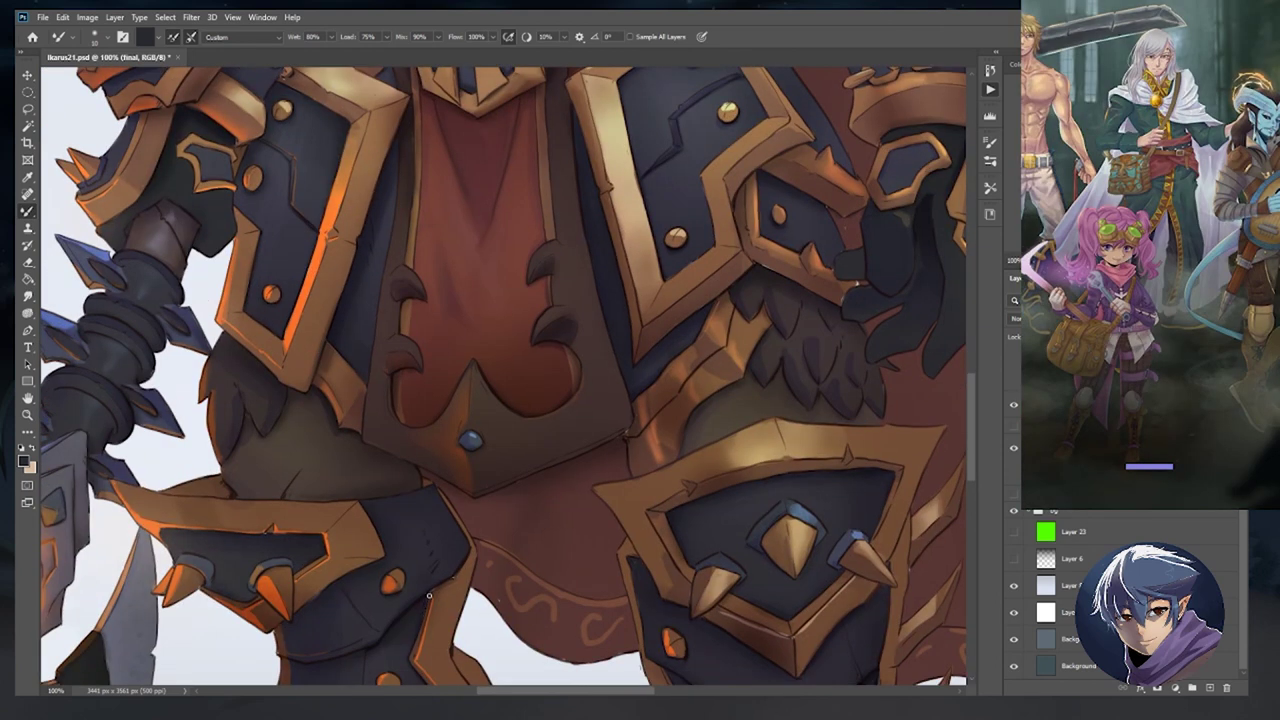
# Paint over the outlines of the spiked knee guards and greaves with a smaller Mixer Brush.
pyautogui.moveTo(654, 564); pyautogui.dragTo(530, 532)
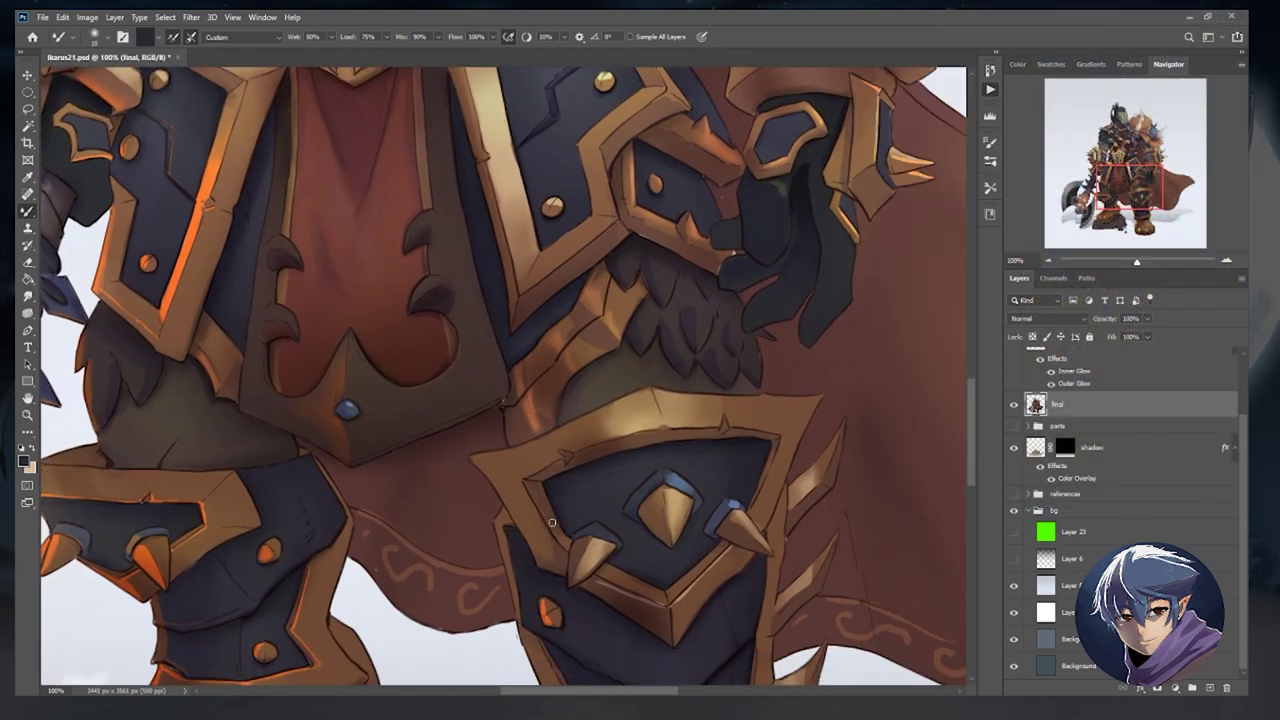
pyautogui.press('[')
pyautogui.press('[')
pyautogui.scroll(-4, 599, 316)
pyautogui.scroll(3, 452, 442)
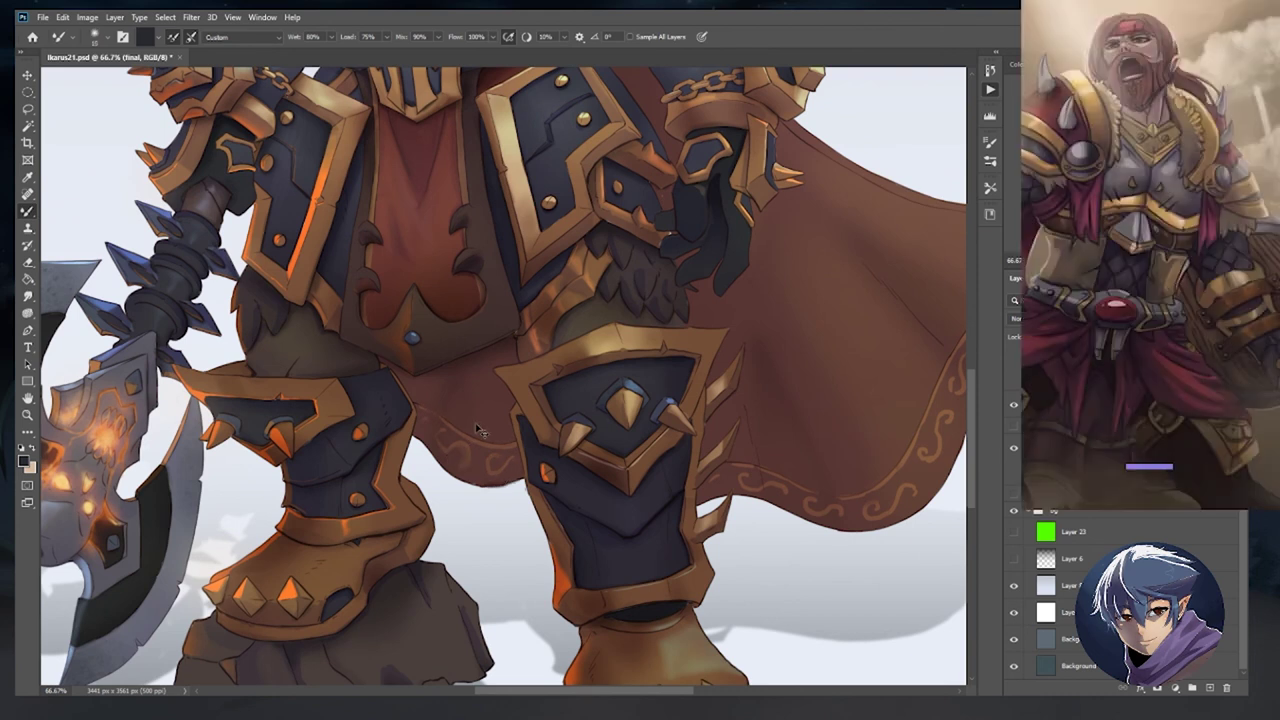
# Erase small ragged notches into the cape's lower hem between and beside the legs.
pyautogui.press('e')
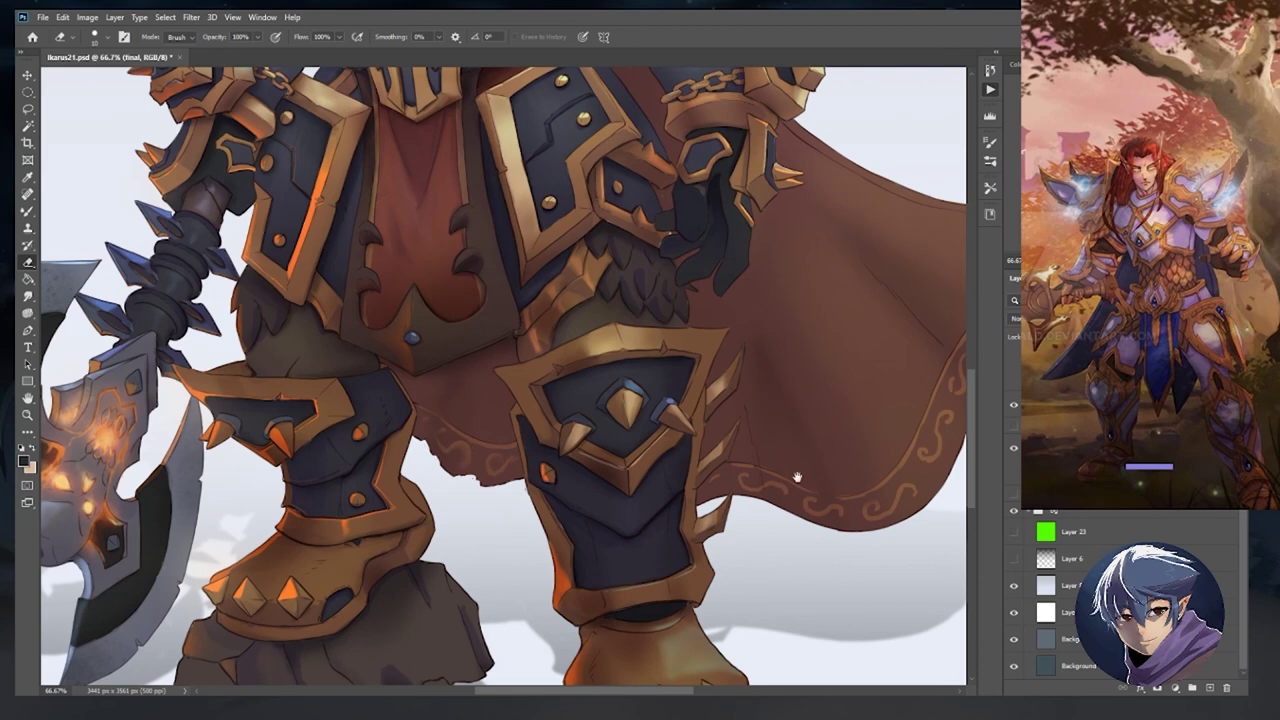
pyautogui.moveTo(797, 477); pyautogui.dragTo(657, 507)
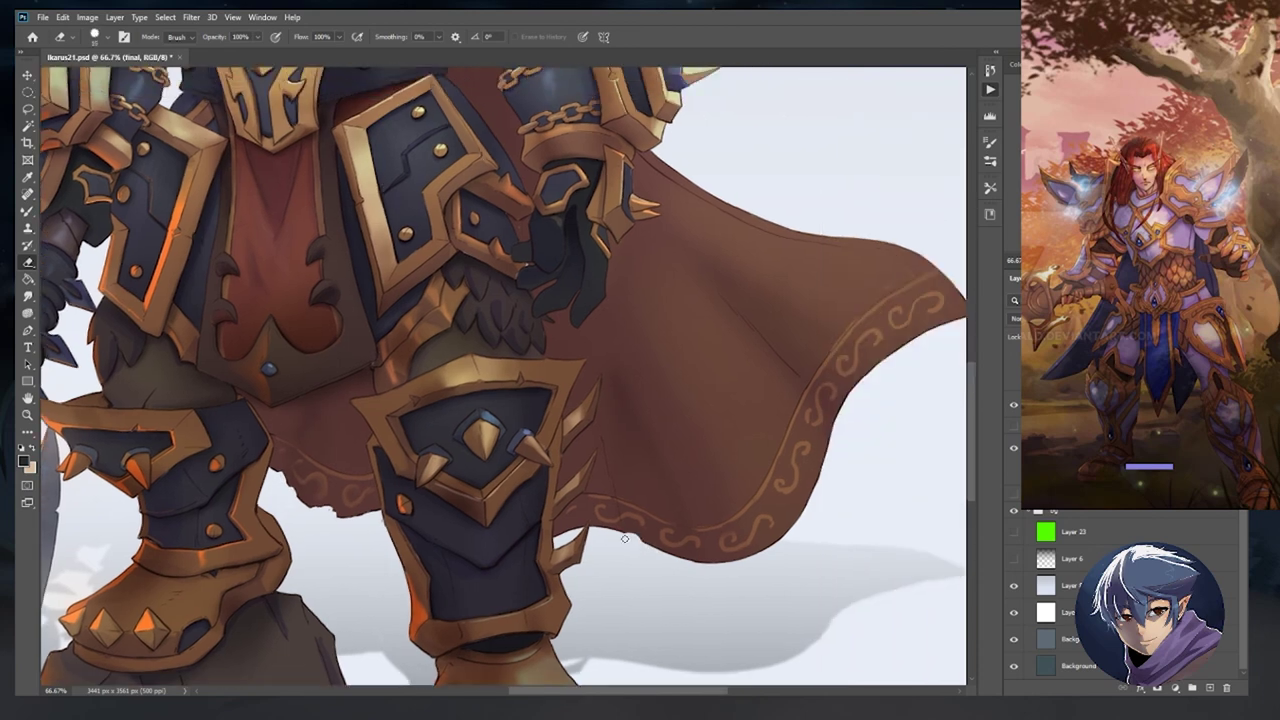
pyautogui.moveTo(580, 522); pyautogui.dragTo(596, 526)
pyautogui.hotkey('ctrl', '-')
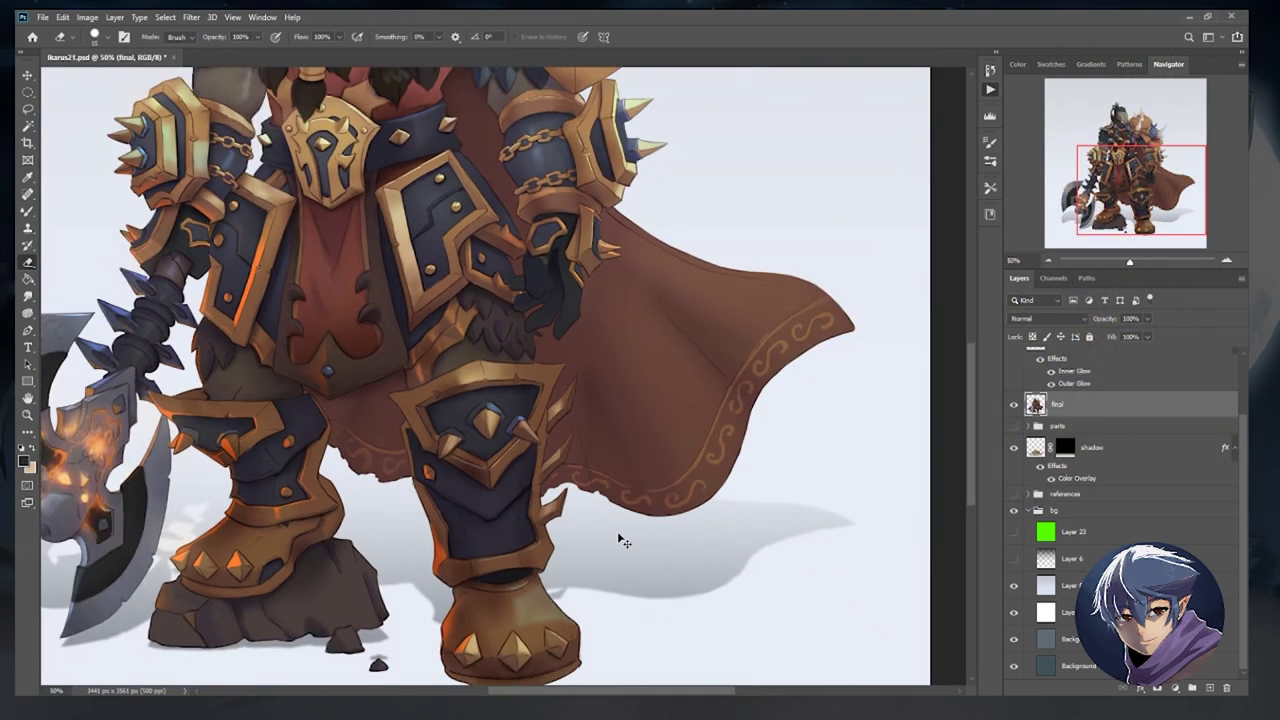
pyautogui.hotkey('ctrl', '+')
pyautogui.hotkey('ctrl', '+')
pyautogui.hotkey('ctrl', '+')
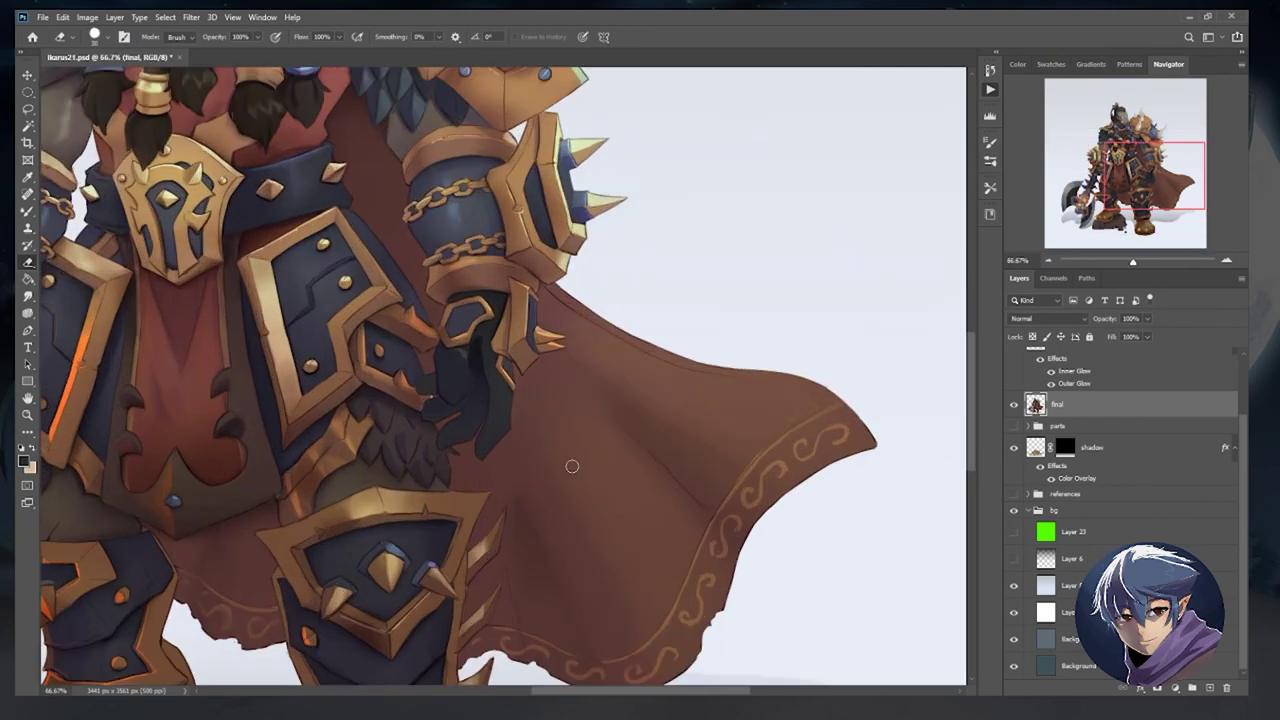
# Paint over the line art of the side thigh plate, leg fur and belt with the Mixer Brush.
pyautogui.press('b')
pyautogui.hotkey('ctrl', '+')
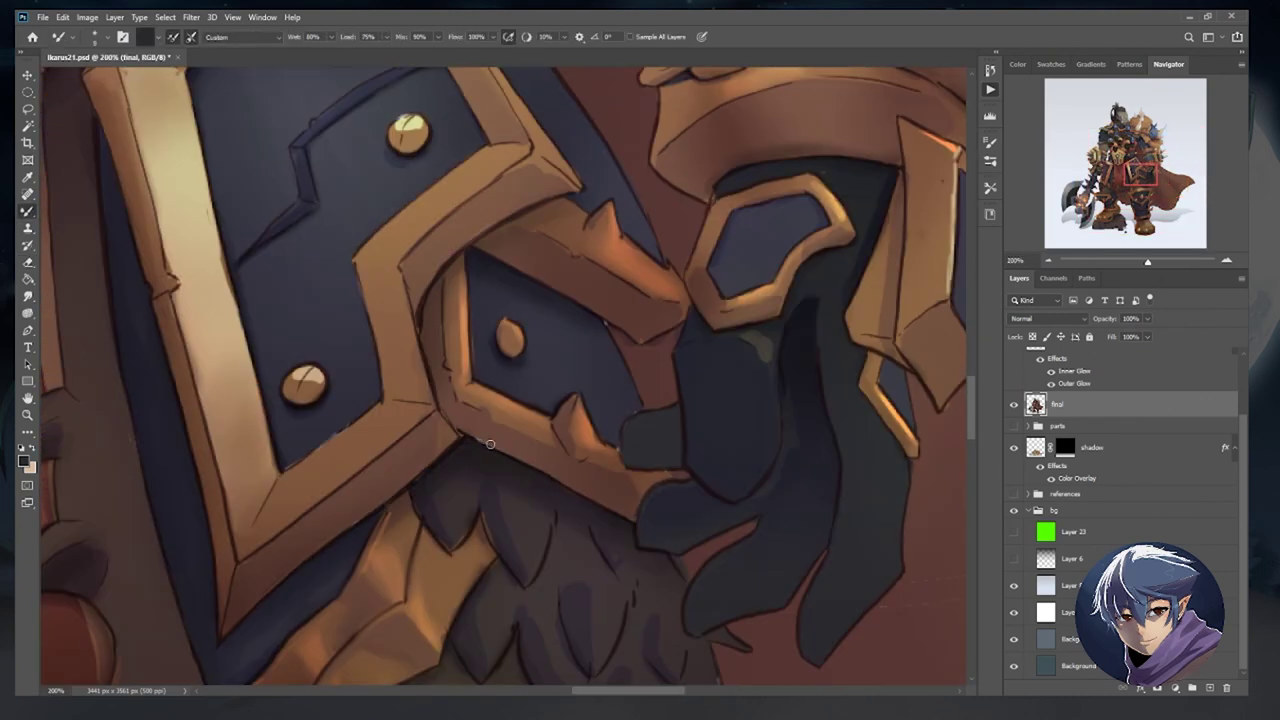
pyautogui.scroll(5, 558, 541)
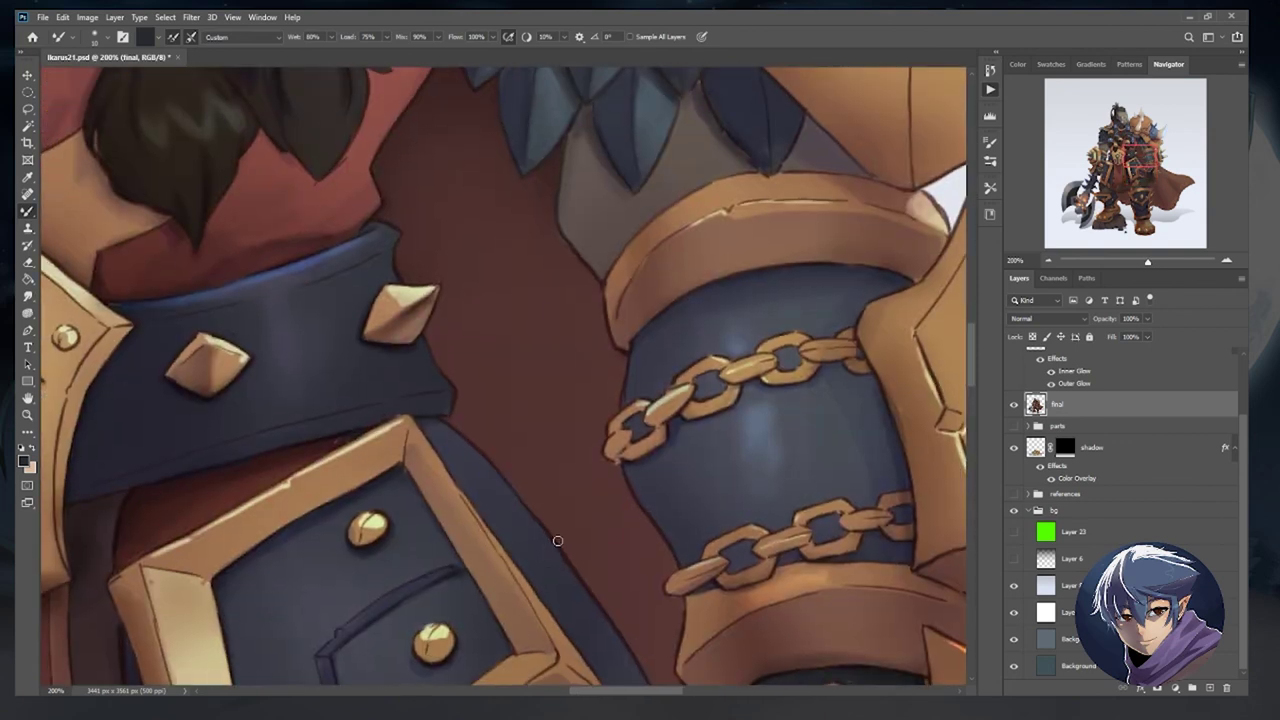
# Erase more ragged notches along the cape's outer patterned edge.
pyautogui.hotkey('ctrl', '-')
pyautogui.hotkey('ctrl', '-')
pyautogui.hotkey('ctrl', '-')
pyautogui.hotkey('ctrl', '-')
pyautogui.press('e')
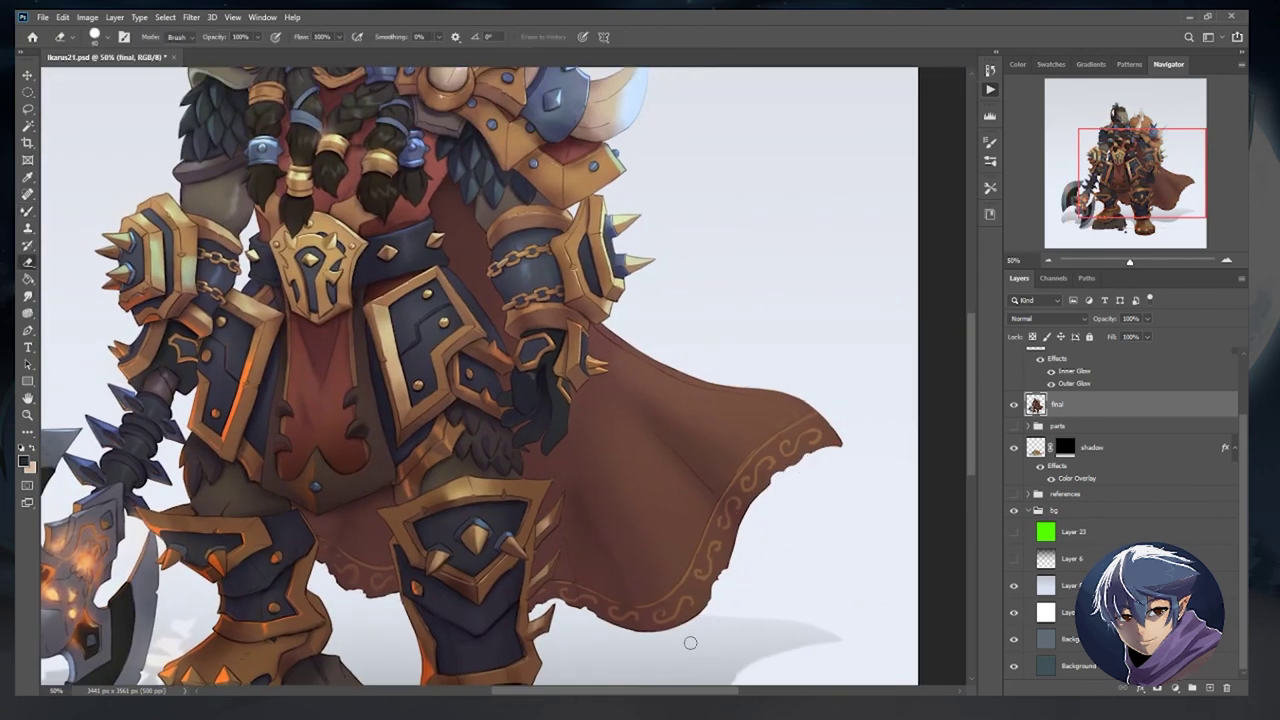
# Paint over the line art of the cape's upper edge, the open gloved hand and its forearm guard with the Mixer Brush.
pyautogui.press('b')
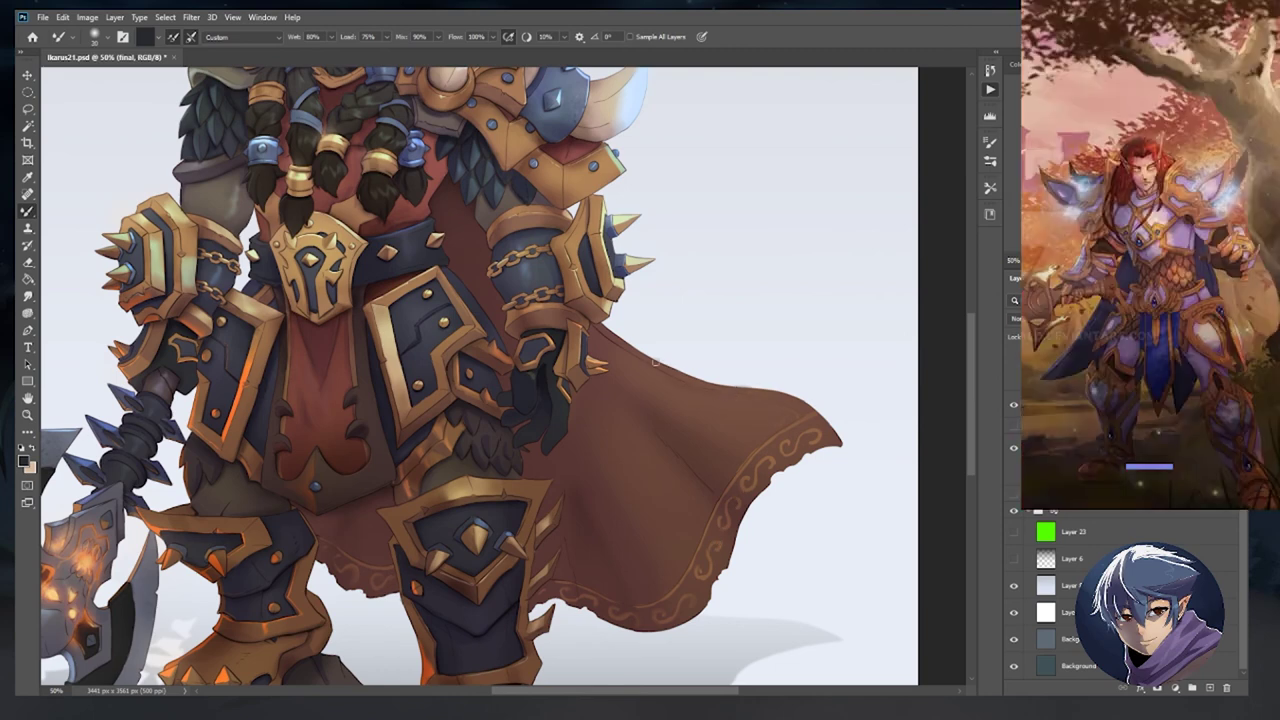
pyautogui.scroll(2, 609, 342)
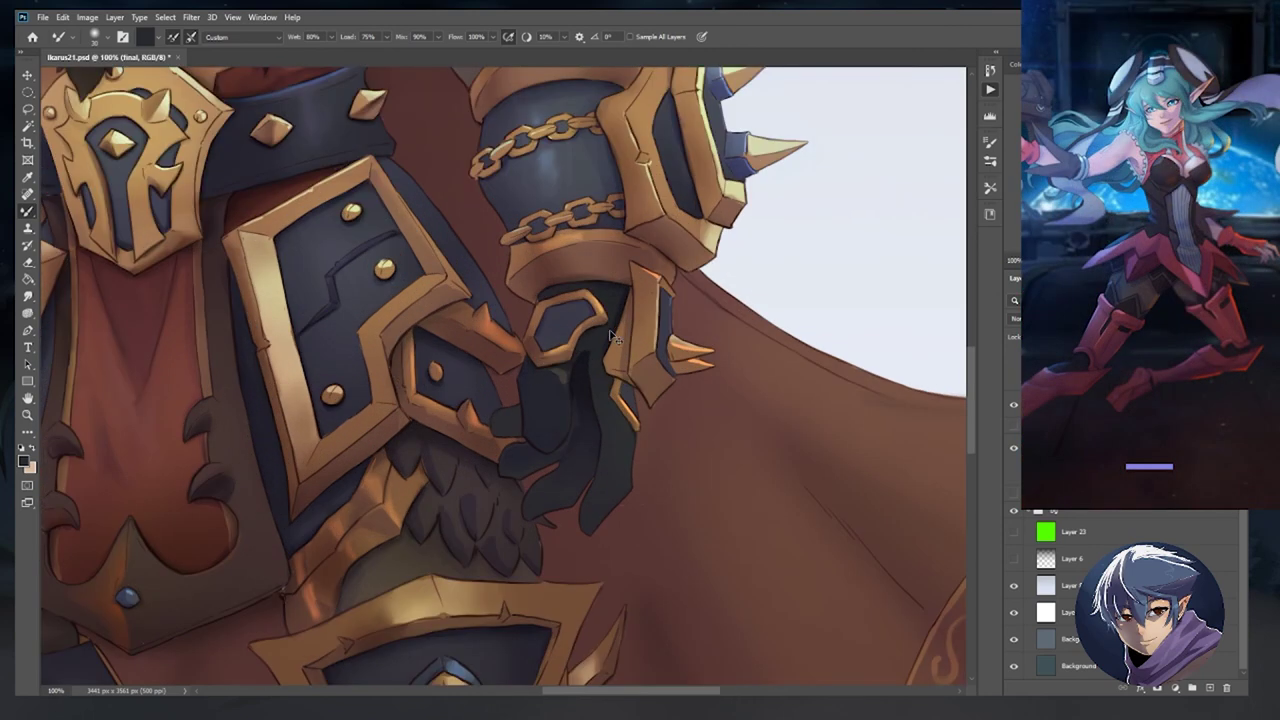
pyautogui.press('[')
pyautogui.press('[')
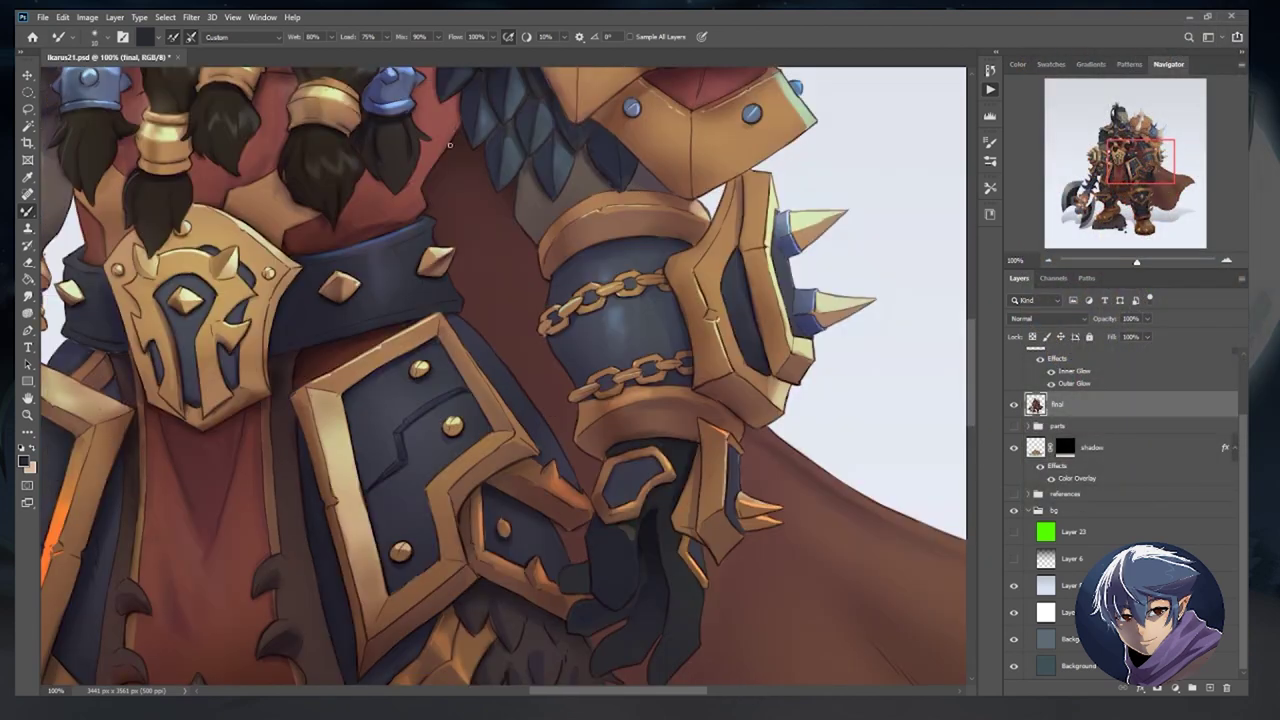
# Paint over the line art of the axe's head, blades and handle with the Mixer Brush.
pyautogui.scroll(-4, 487, 342)
pyautogui.scroll(3, 478, 455)
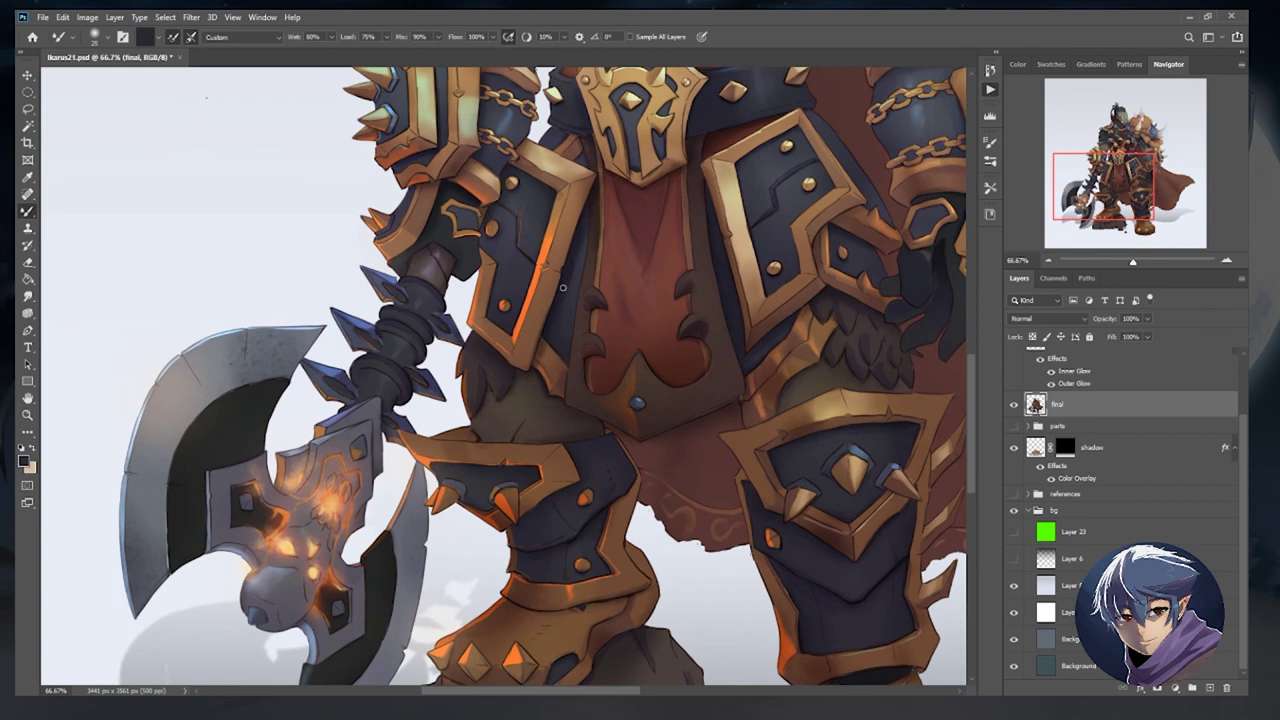
pyautogui.moveTo(320, 518); pyautogui.dragTo(408, 453)
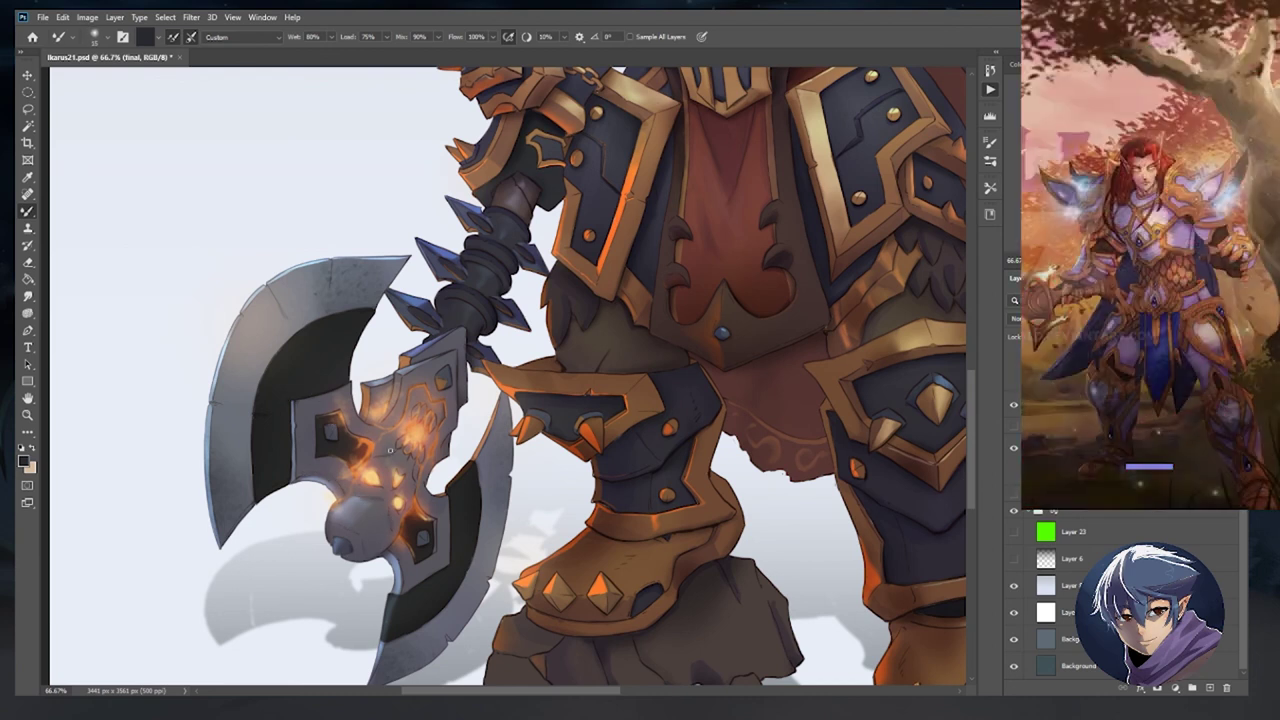
pyautogui.hotkey('ctrl', '+')
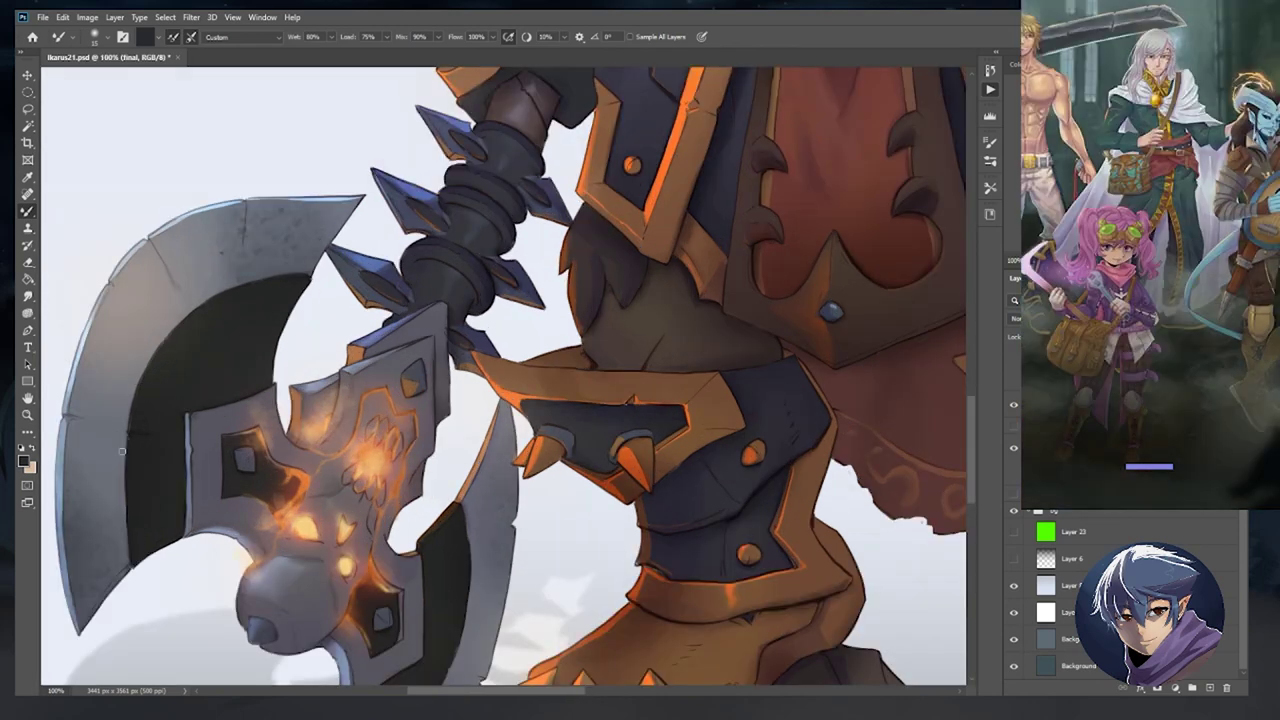
pyautogui.moveTo(115, 585); pyautogui.dragTo(85, 425)
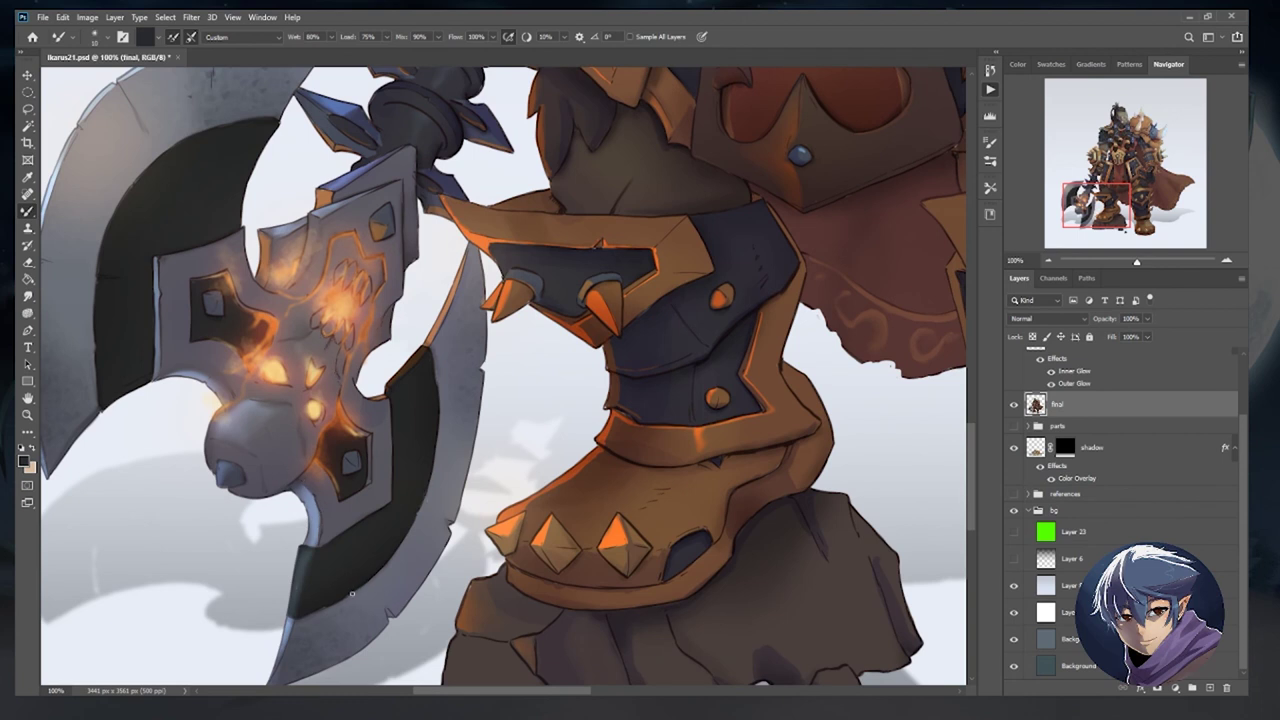
# Blend the crack lines and outlines of the rock under the raised boot with the Mixer Brush.
pyautogui.hotkey('ctrl', '-')
pyautogui.hotkey('ctrl', '-')
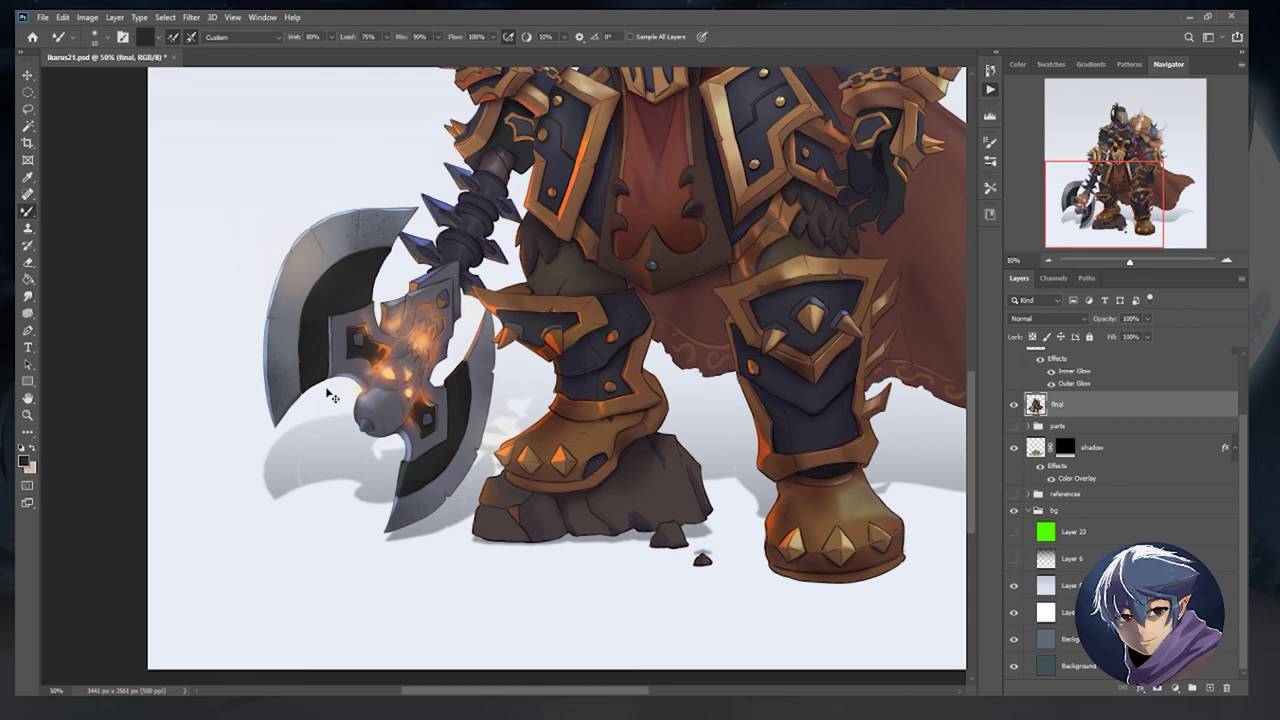
pyautogui.hotkey('ctrl', '+')
pyautogui.hotkey('ctrl', '+')
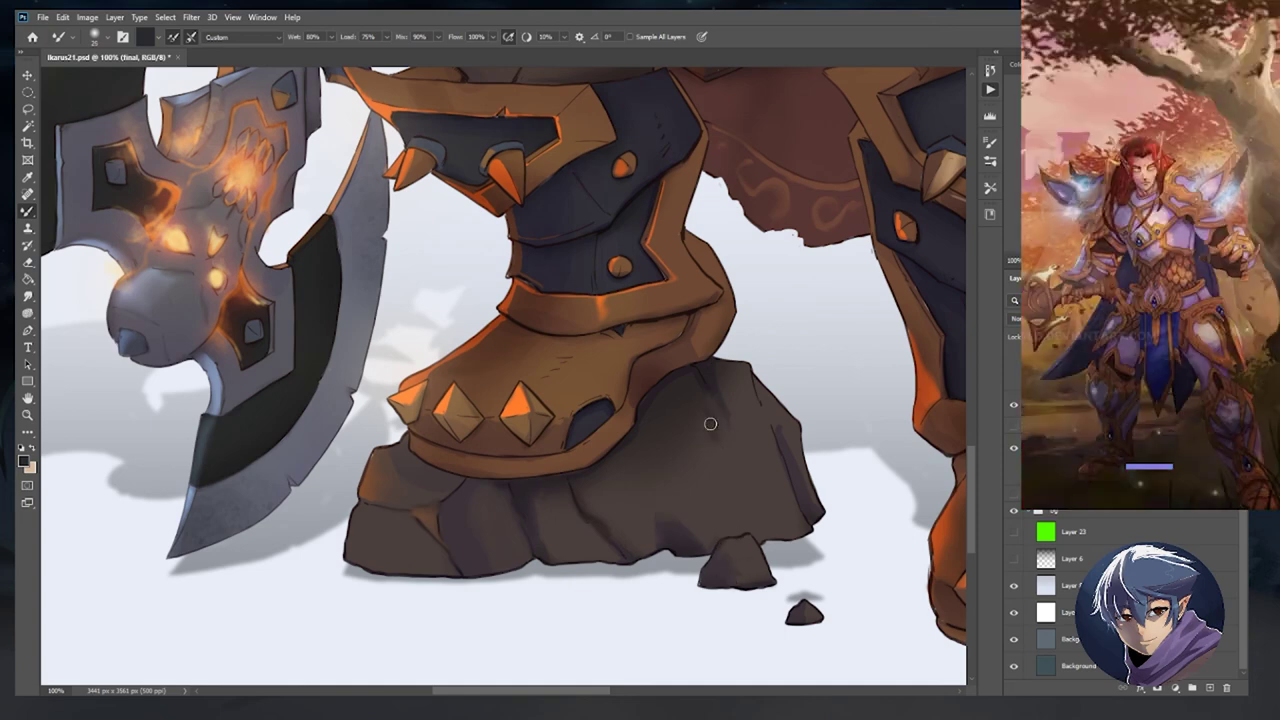
# Delete the empty layer above the final layer, then duplicate the final layer and hide the original.
pyautogui.hotkey('ctrl', '-')
pyautogui.hotkey('ctrl', '-')
pyautogui.hotkey('ctrl', '-')
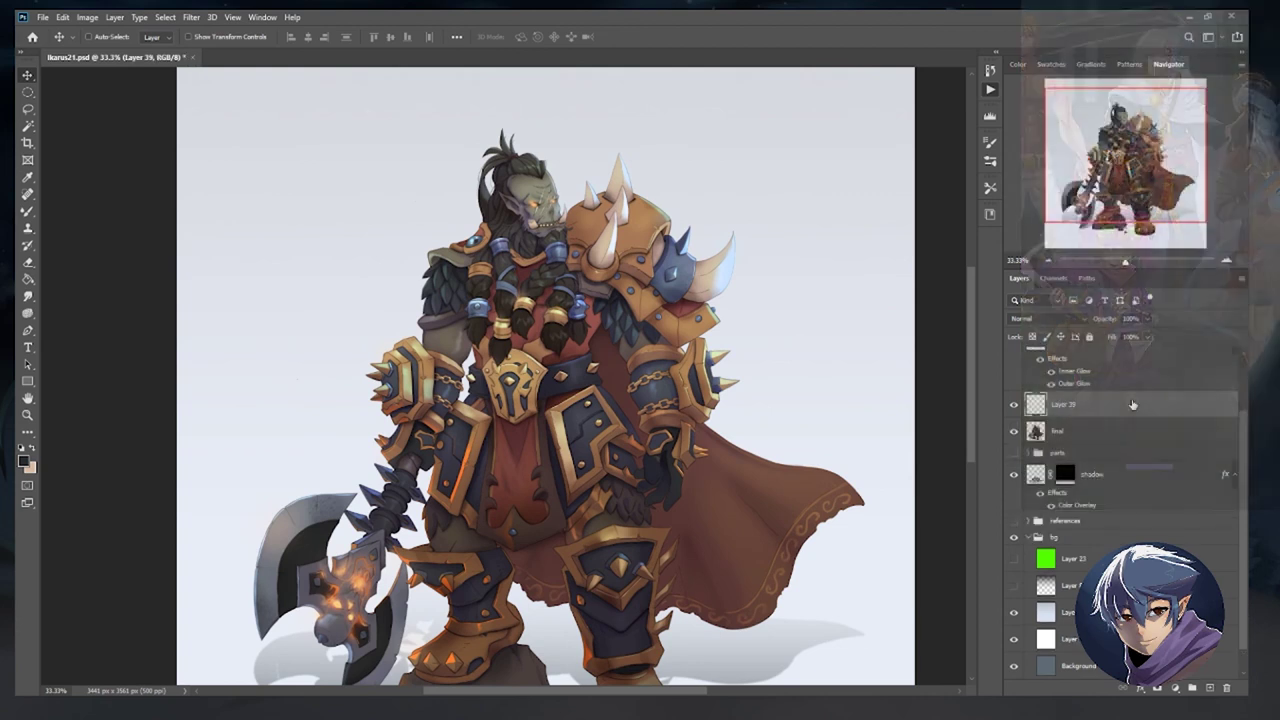
pyautogui.press('Delete')
pyautogui.hotkey('ctrl', 'j')
pyautogui.click(1013, 431)
# Fade the cape's outer lower part on the duplicated final layer with a very large soft Eraser.
pyautogui.press('e')
pyautogui.press(']')
pyautogui.press(']')
pyautogui.press(']')
pyautogui.press(']')
pyautogui.moveTo(783, 528)
pyautogui.mouseDown()
pyautogui.moveTo(797, 573)
pyautogui.moveTo(849, 503)
pyautogui.moveTo(814, 443)
pyautogui.mouseUp()
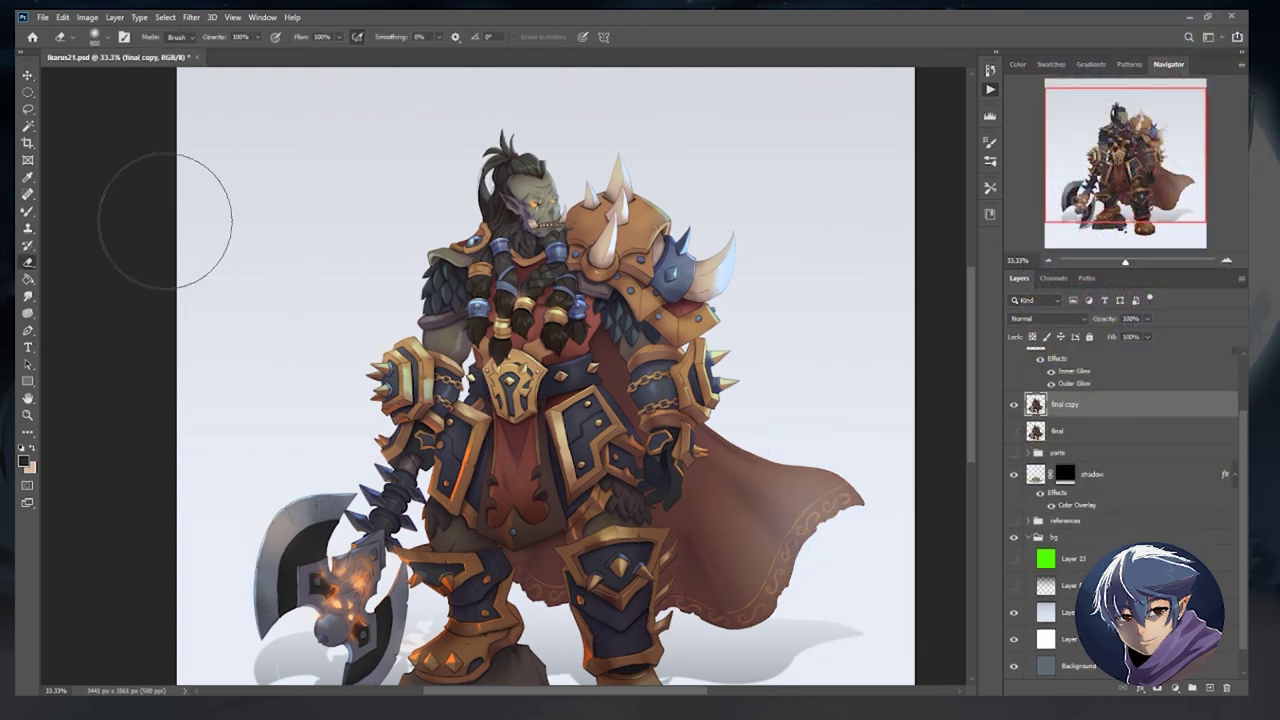
# In the bg group, hide the white layer and the light gradient layer, and show the dark gradient Layer 6.
pyautogui.press('v')
pyautogui.hotkey('ctrl', '-')
pyautogui.click(1014, 639)
pyautogui.click(1014, 586)
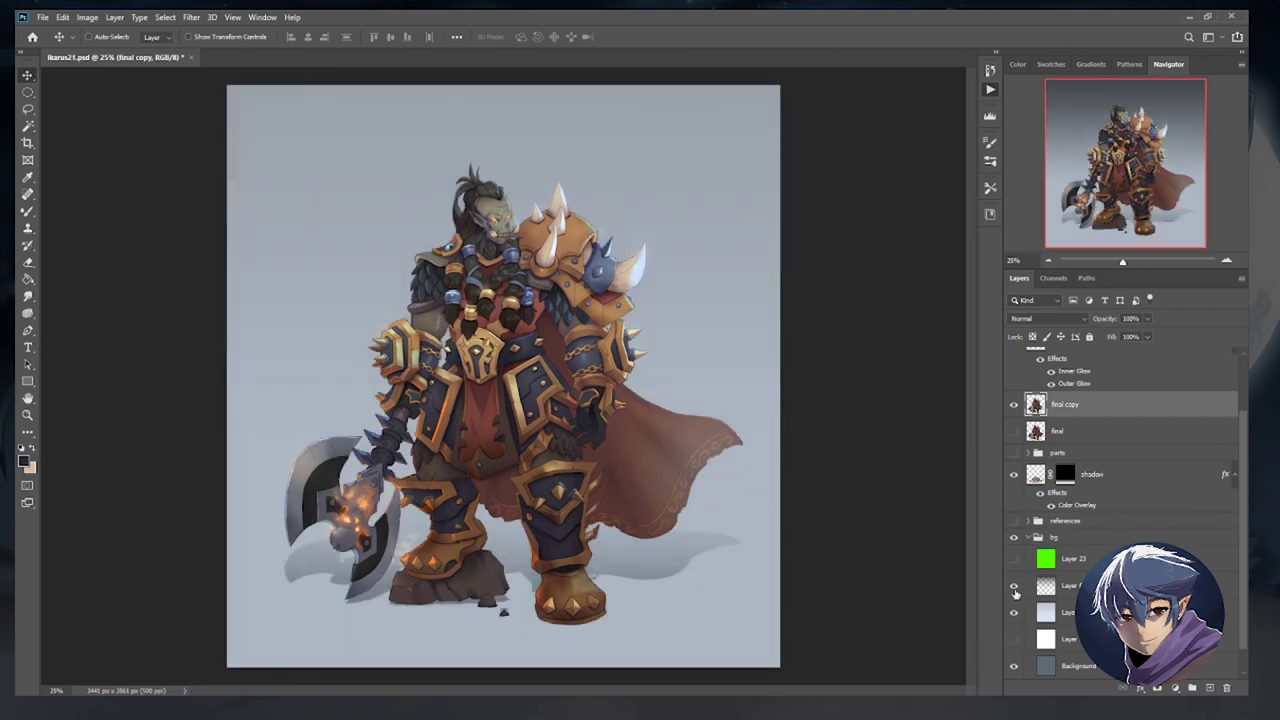
pyautogui.click(1014, 612)
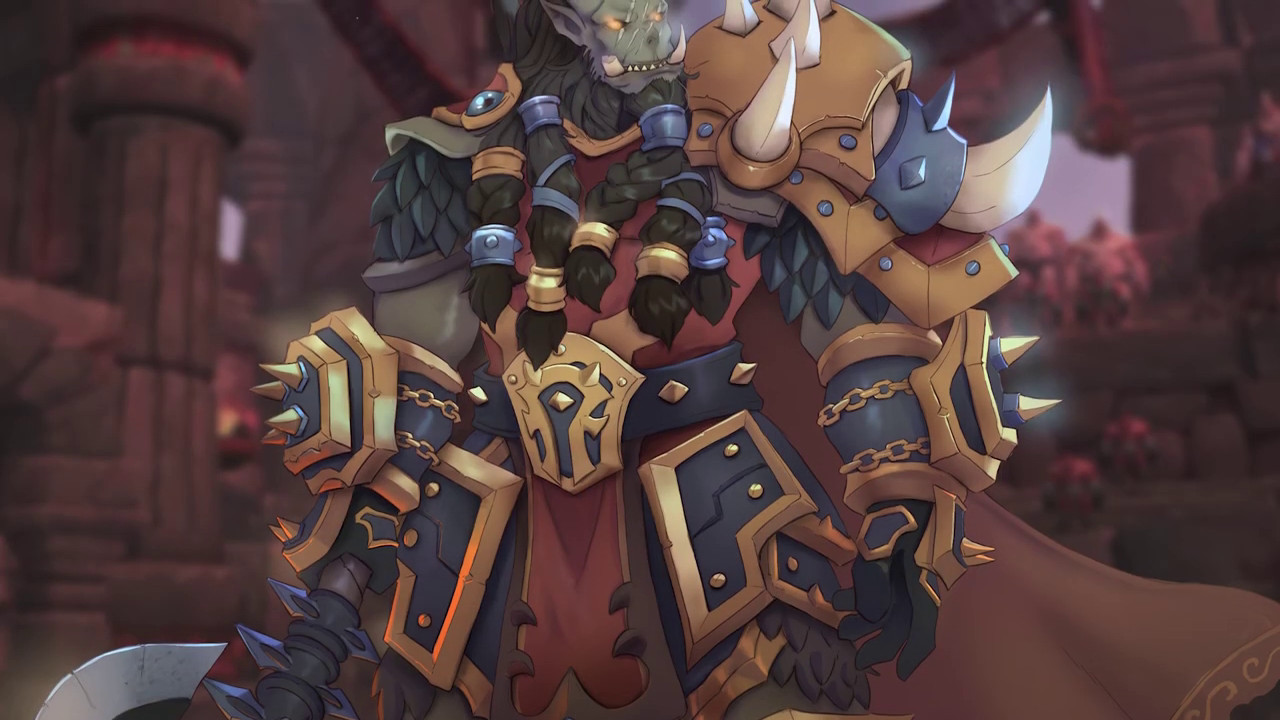